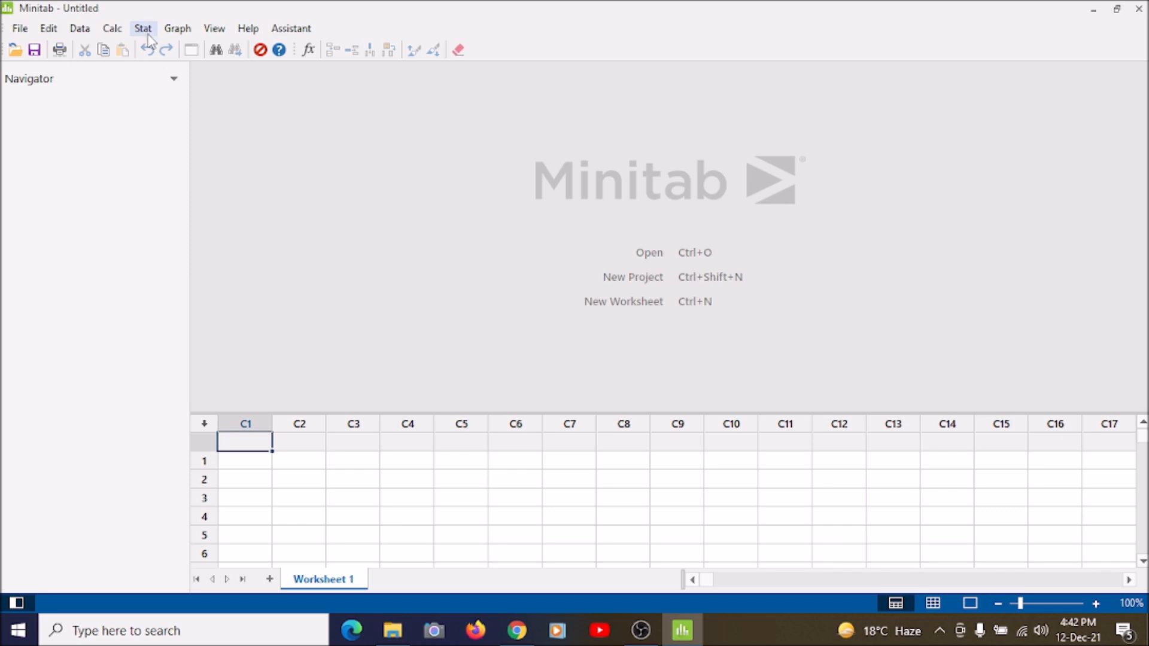
Start a new 2-level factorial design with default generators and set the number of factors to 2.
click(149, 34)
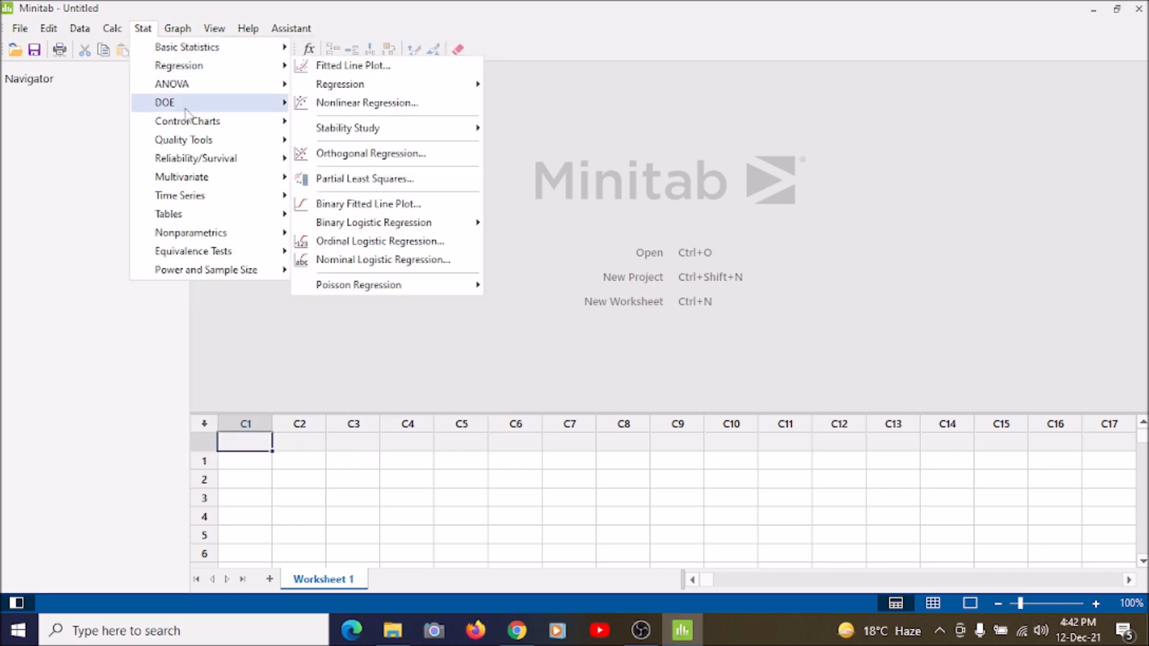
mouse_move(195, 114)
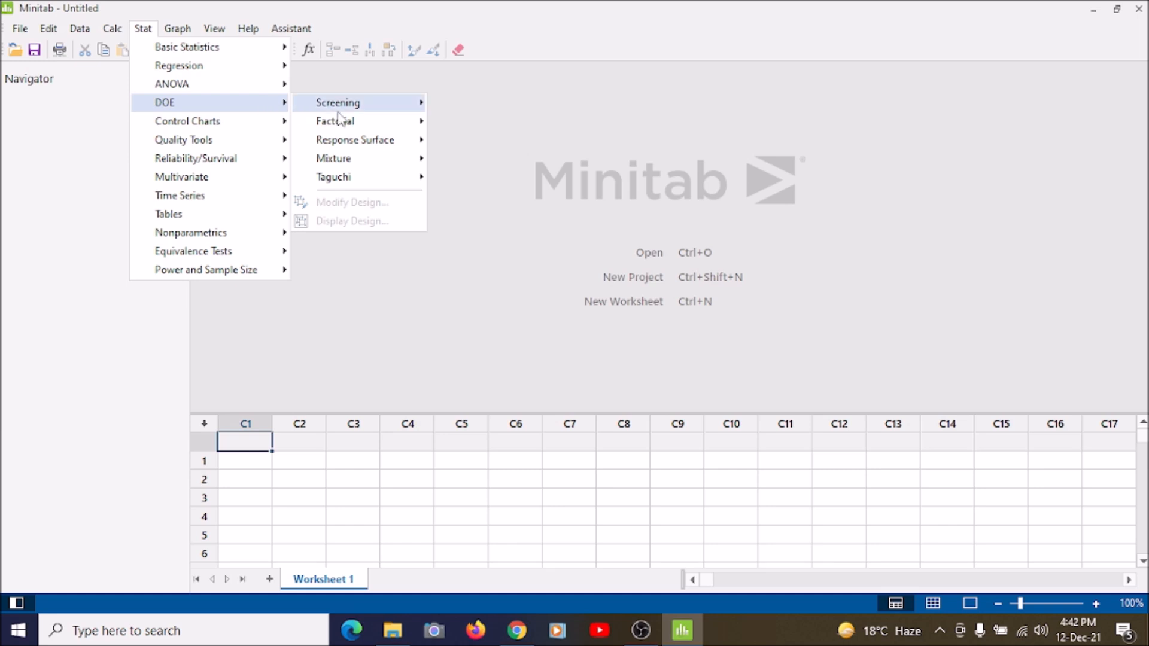
mouse_move(381, 133)
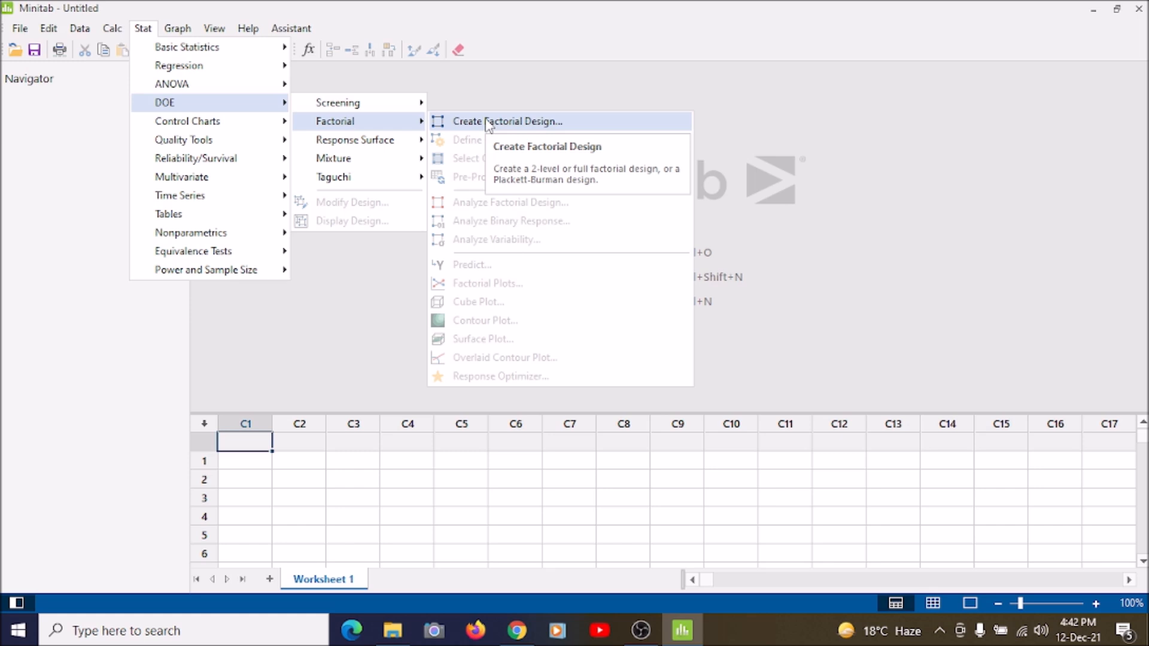
click(576, 131)
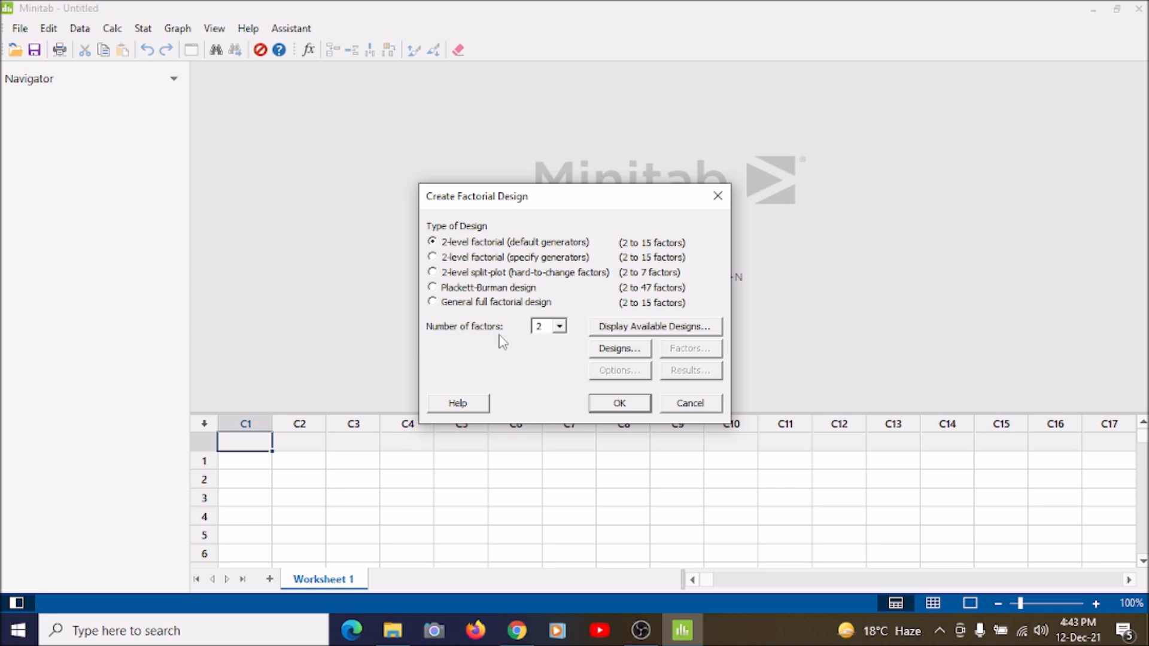
click(559, 326)
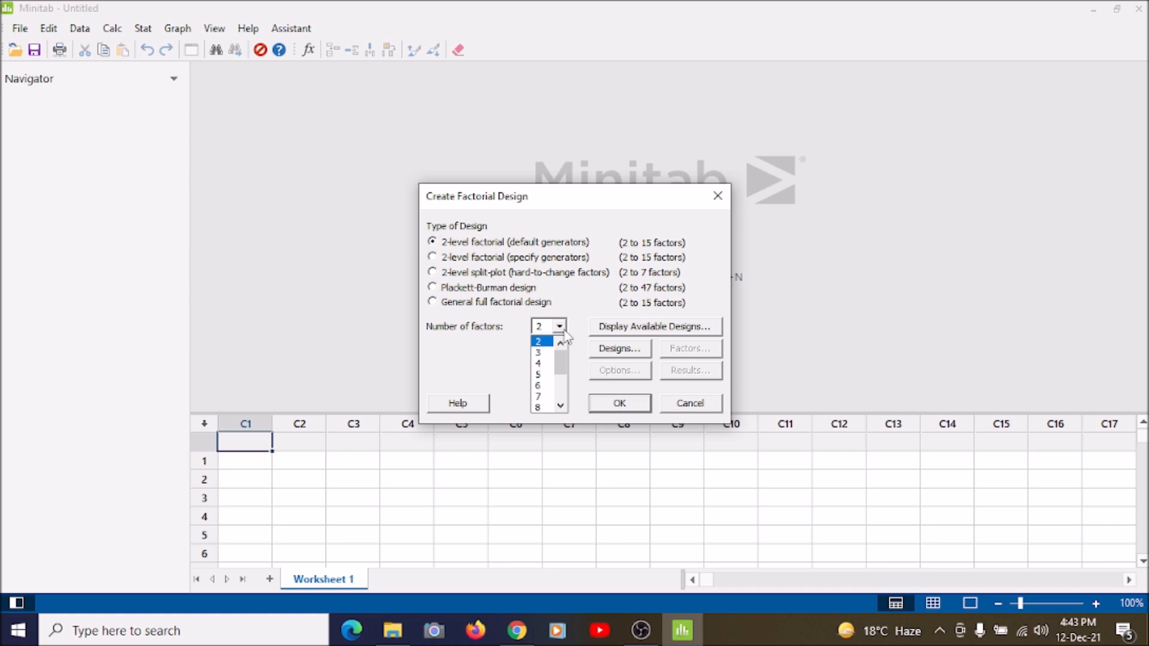
drag(562, 374, 560, 345)
click(536, 342)
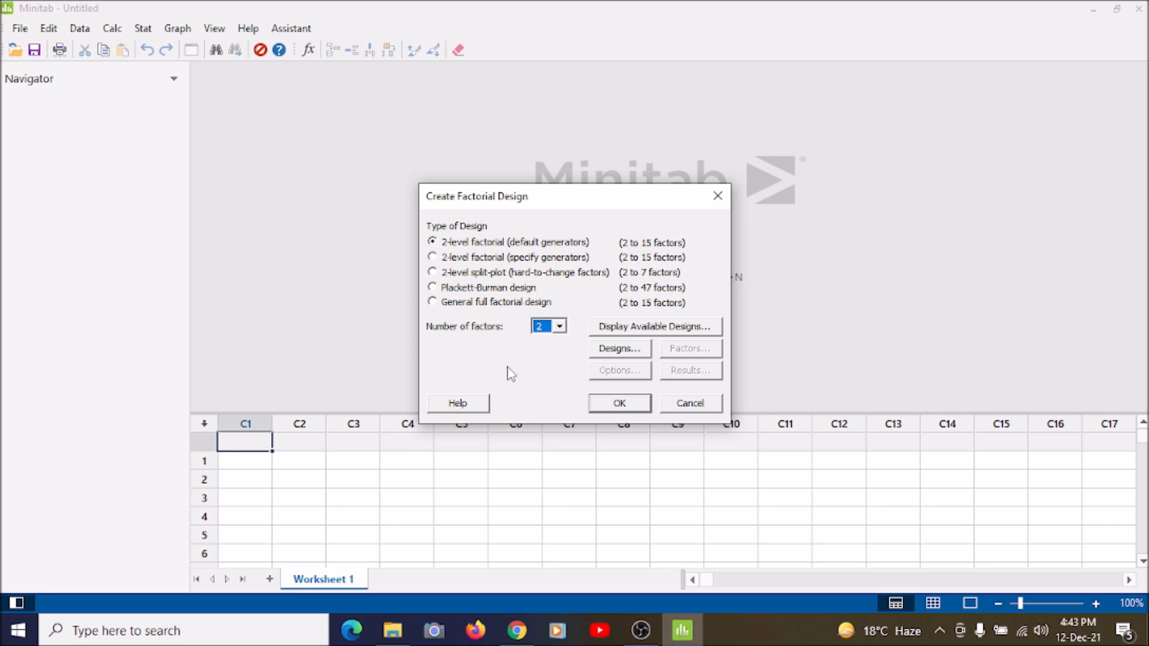
Accept the 4-run full factorial with 0 center points, 1 replicate and 1 block, and generate the design.
click(633, 353)
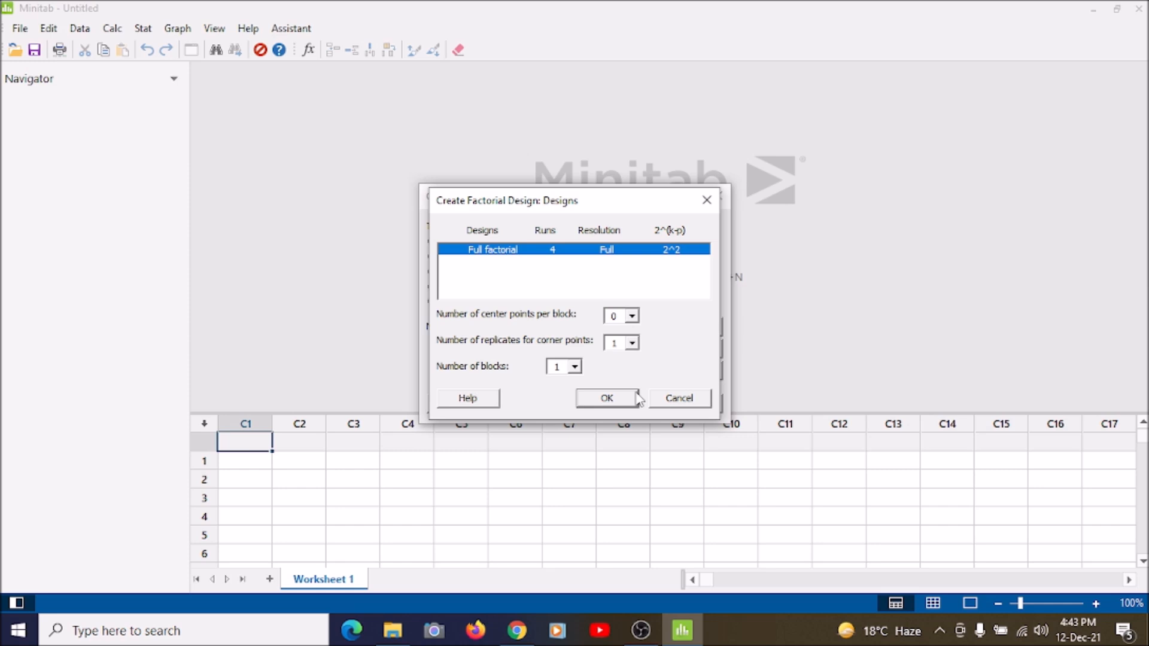
click(607, 399)
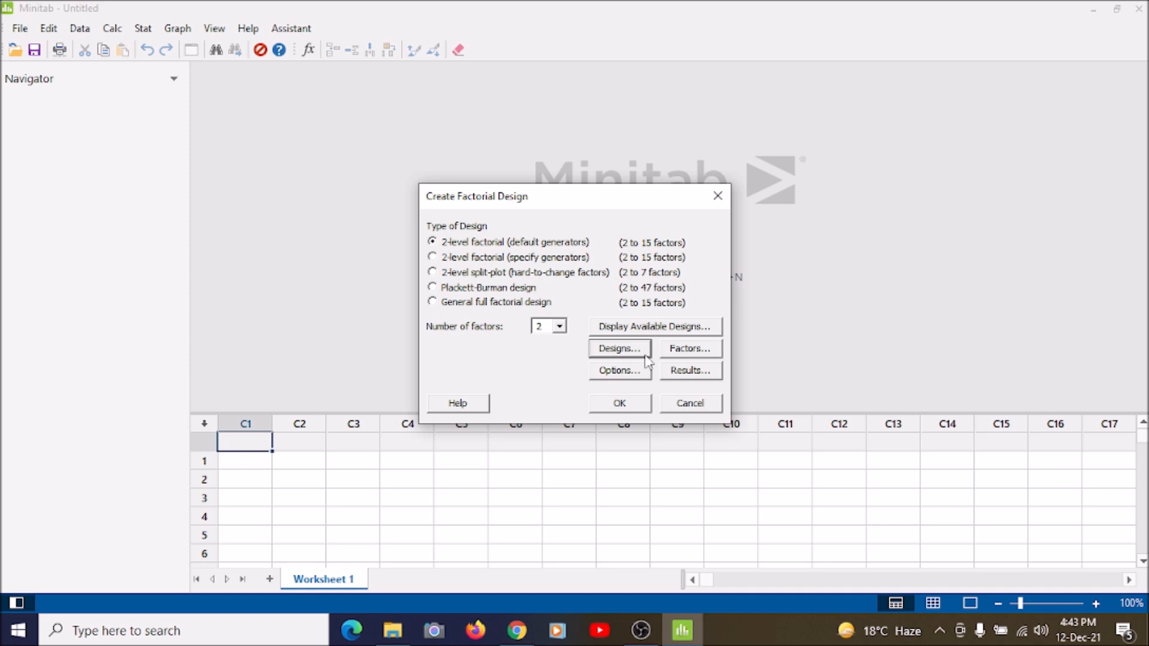
click(624, 403)
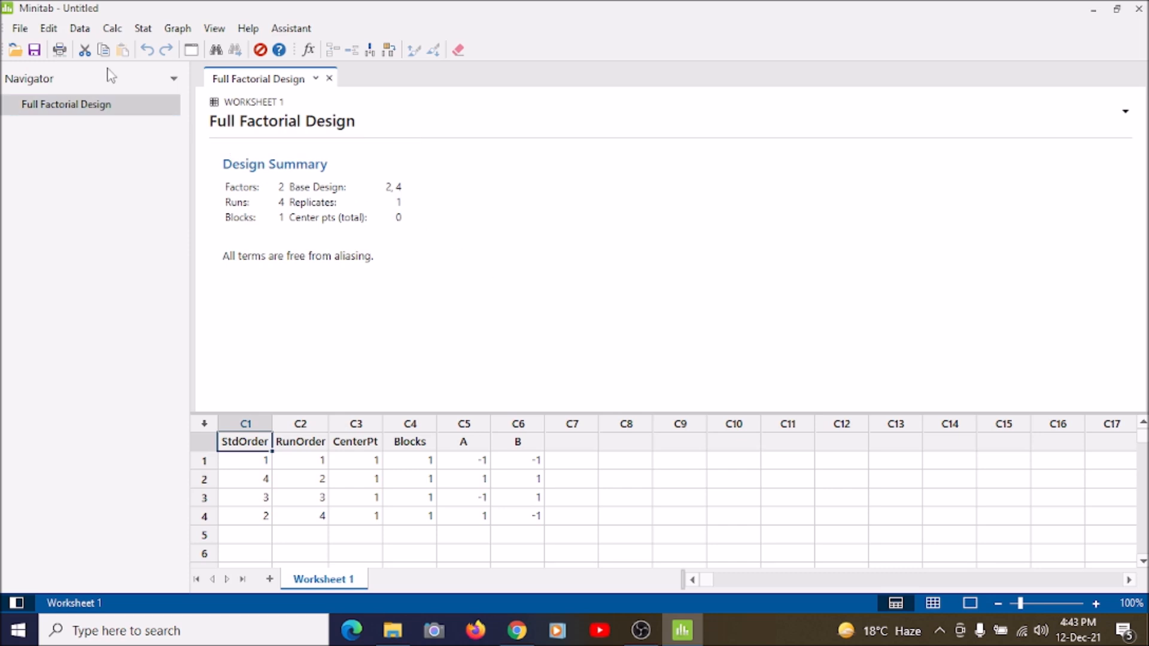
Start another 2-level design with 2 factors, check the available designs and accept the 4-run full factorial.
click(144, 29)
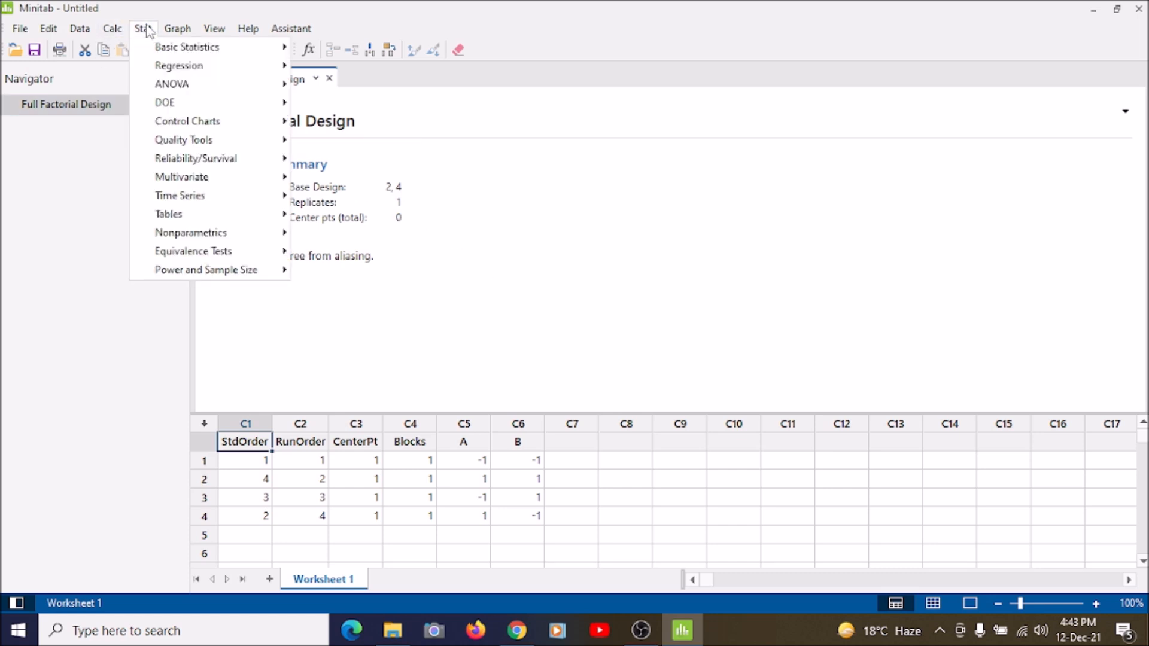
mouse_move(197, 102)
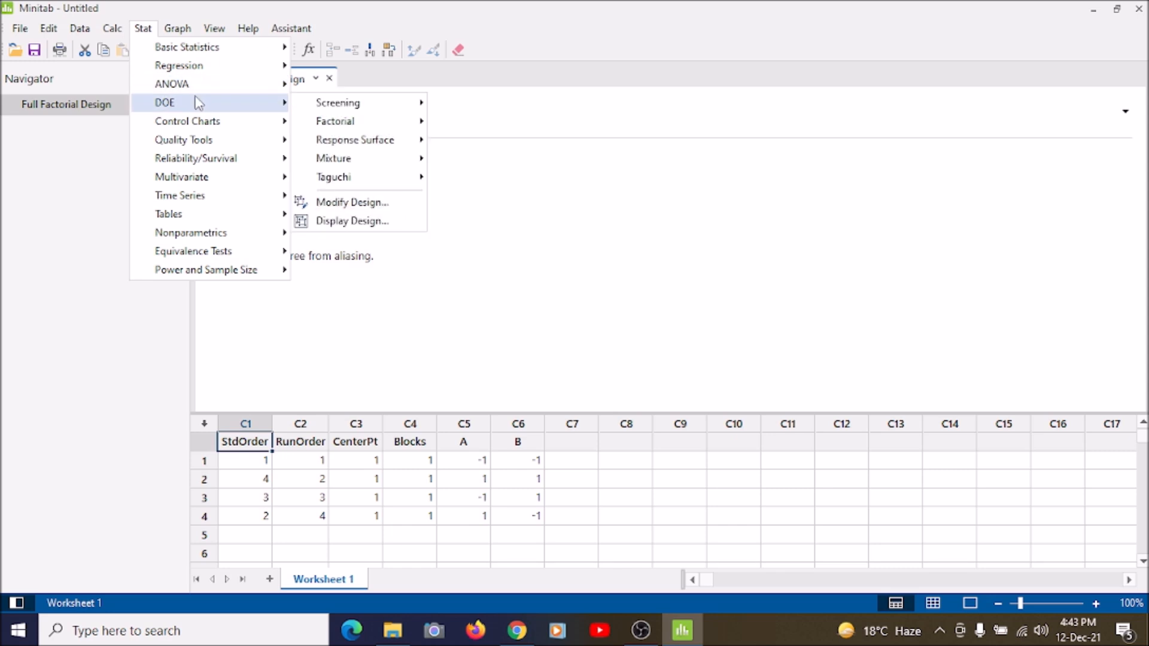
mouse_move(342, 127)
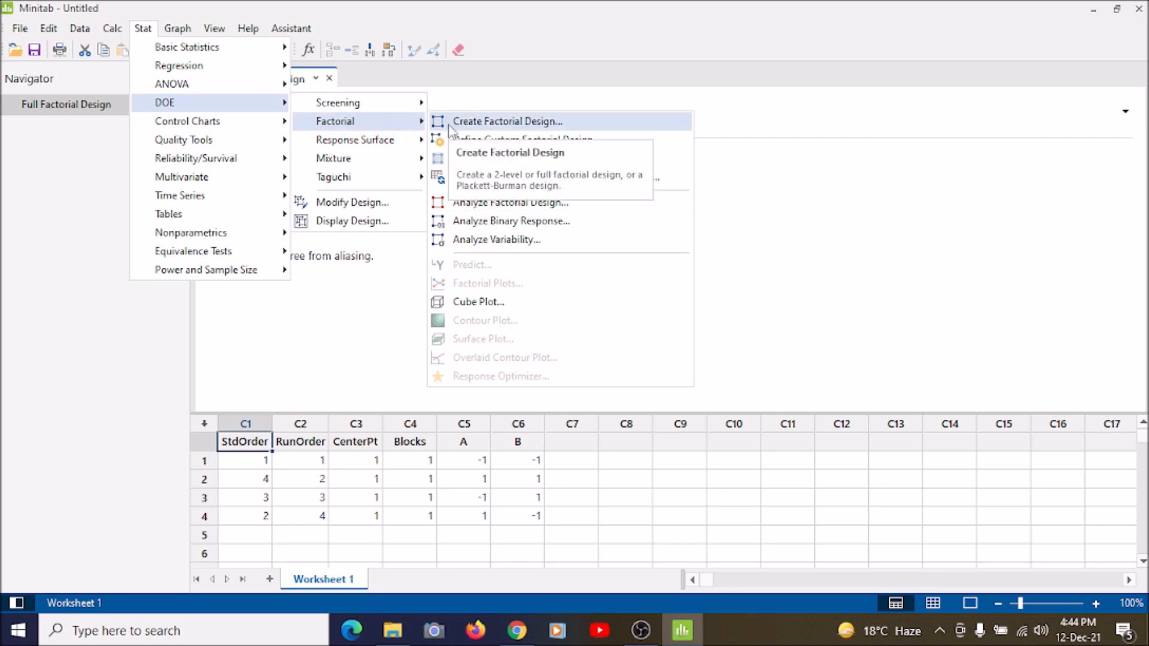
click(495, 204)
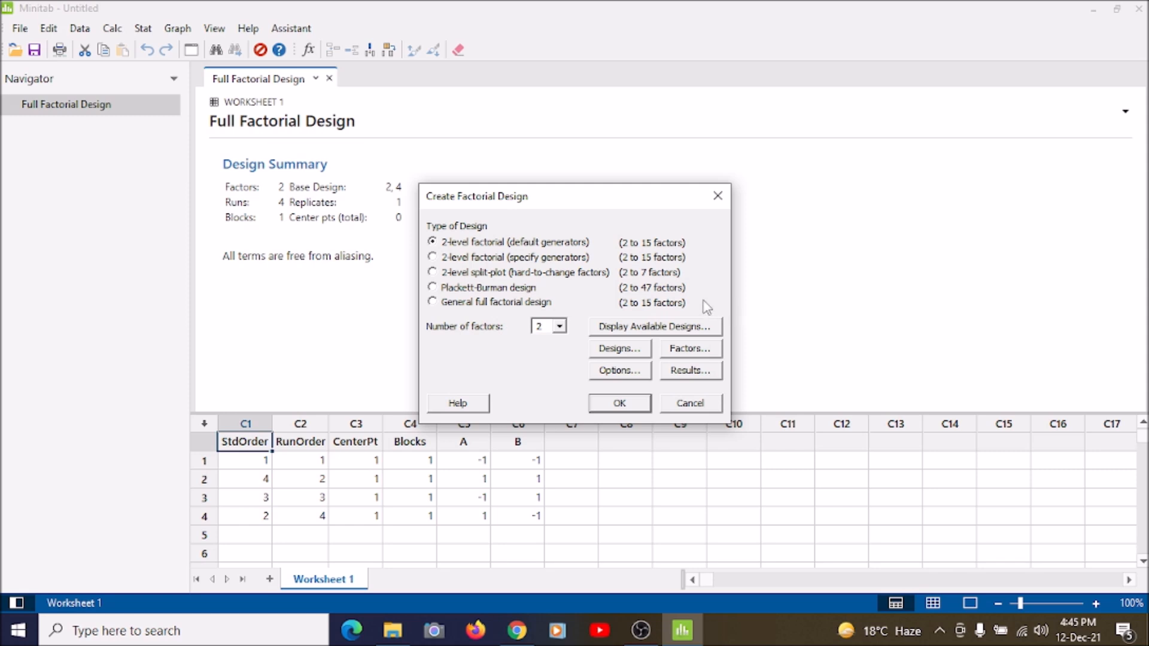
click(696, 326)
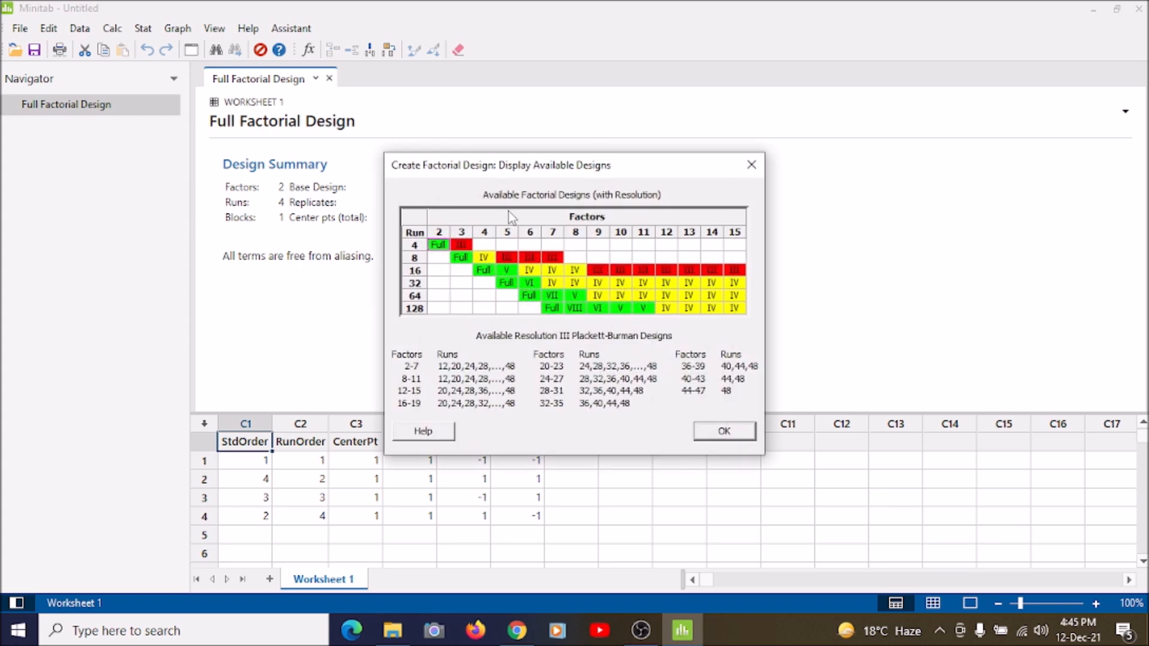
click(706, 428)
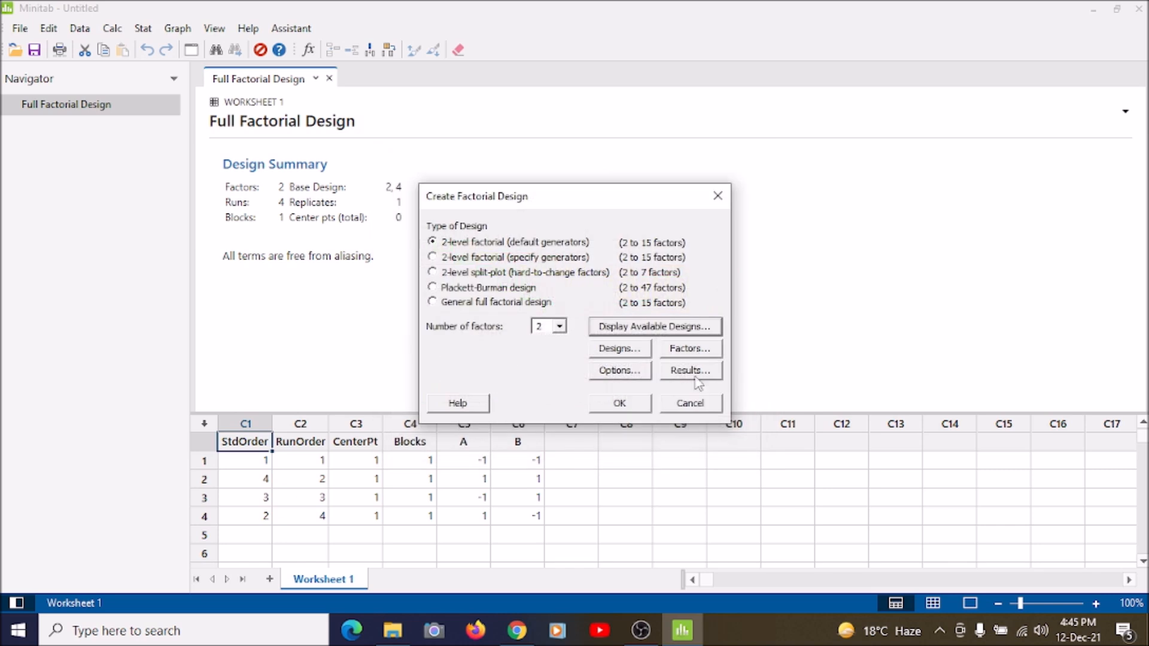
click(631, 356)
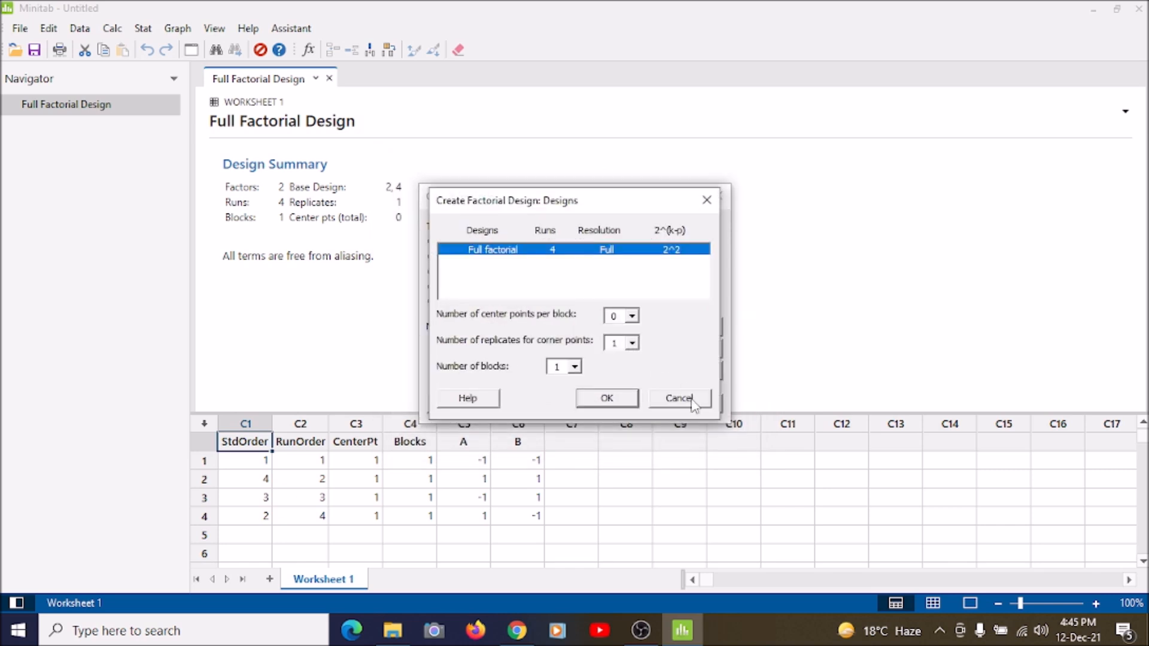
click(607, 400)
Name factor A "s" and factor B "d", keeping both numeric with levels -1 and 1.
click(686, 347)
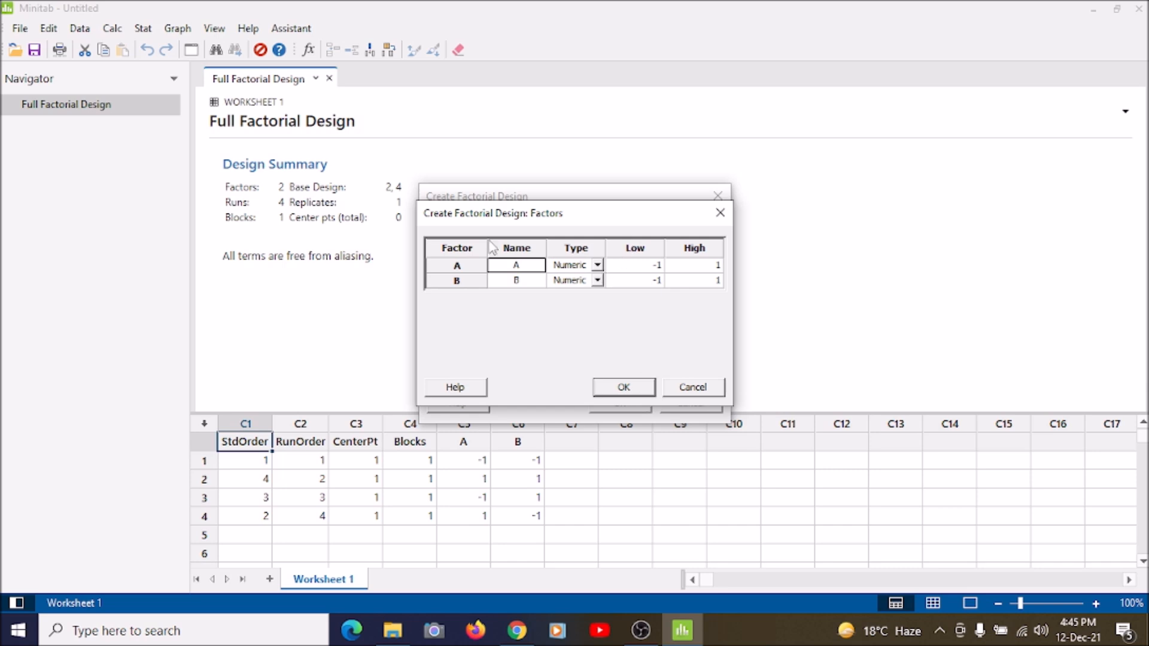
click(518, 270)
text(s)
key(Return)
text(d)
click(596, 265)
click(596, 267)
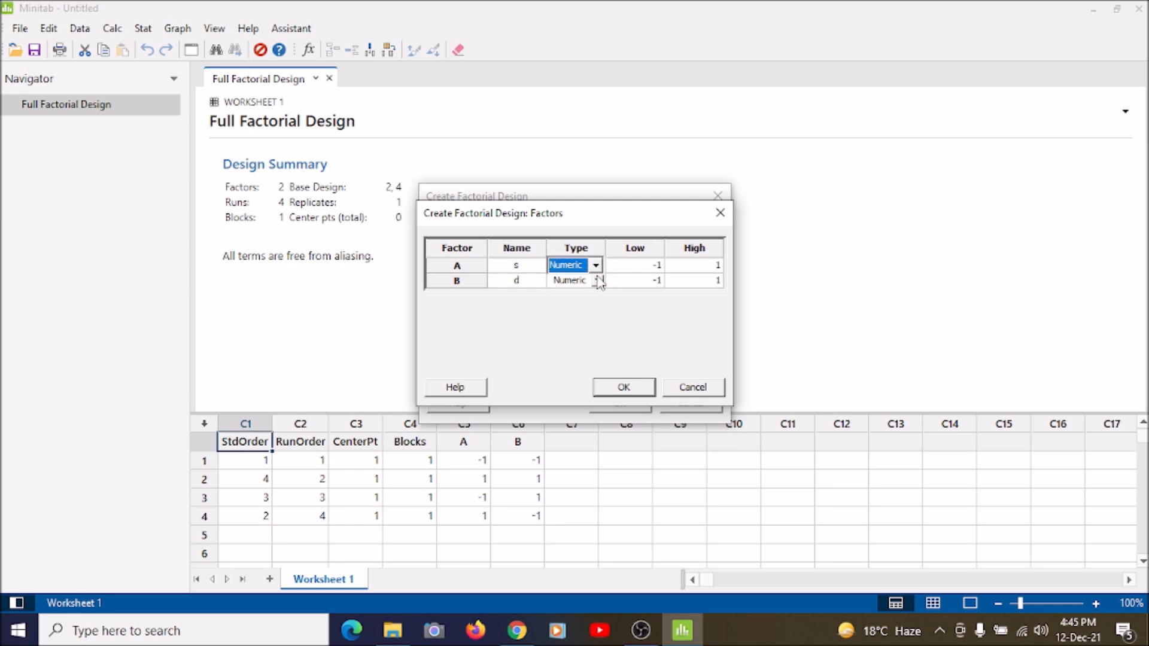
click(597, 279)
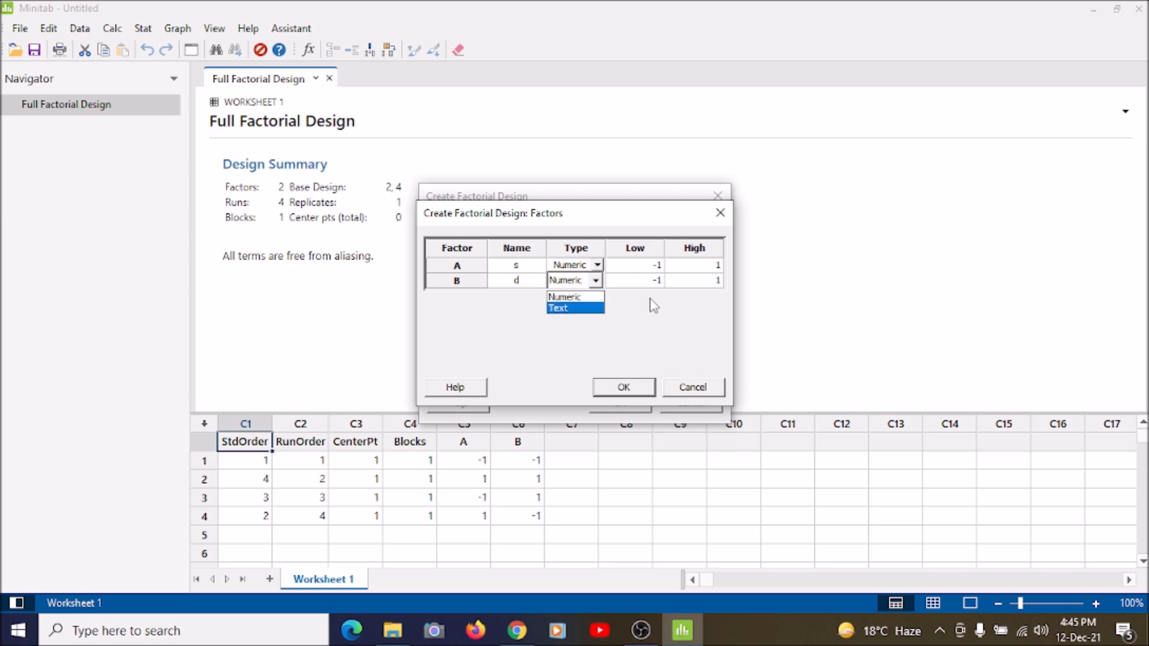
click(665, 329)
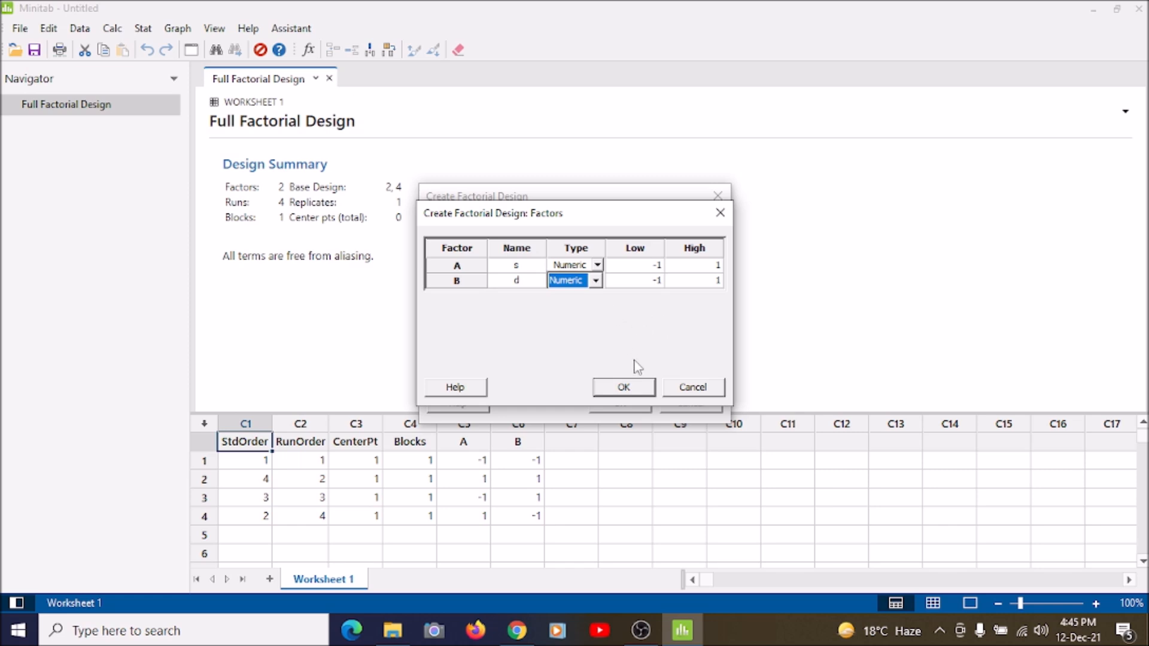
click(634, 387)
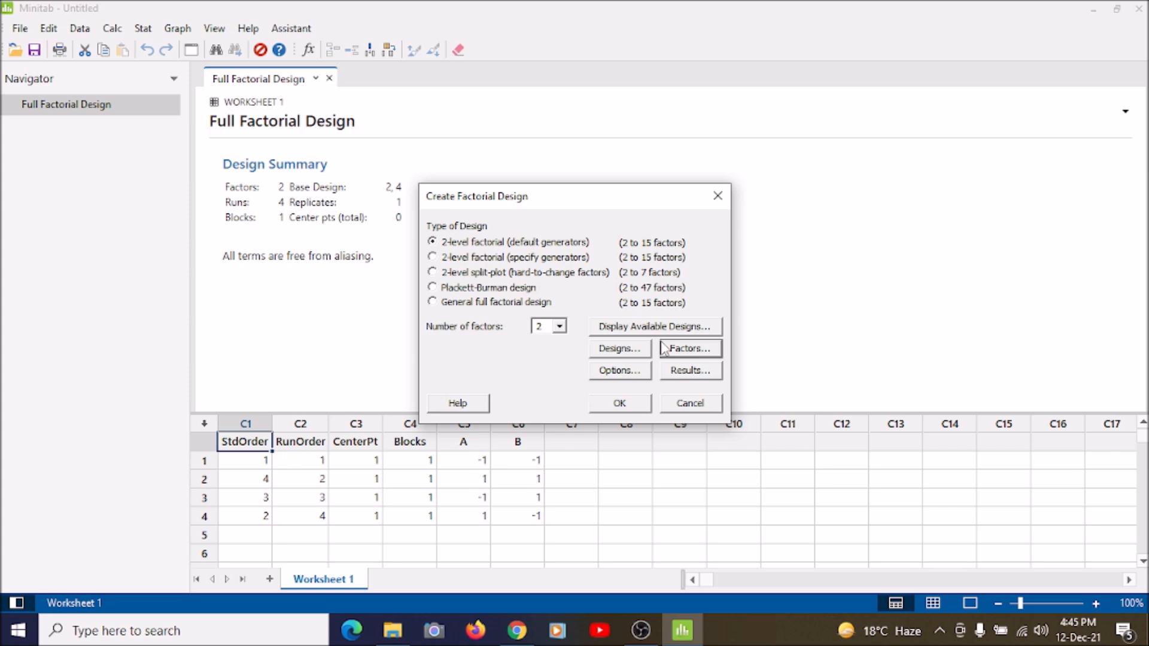
Accept the default options and printed results, with randomized runs stored in the worksheet, and generate the design.
click(620, 369)
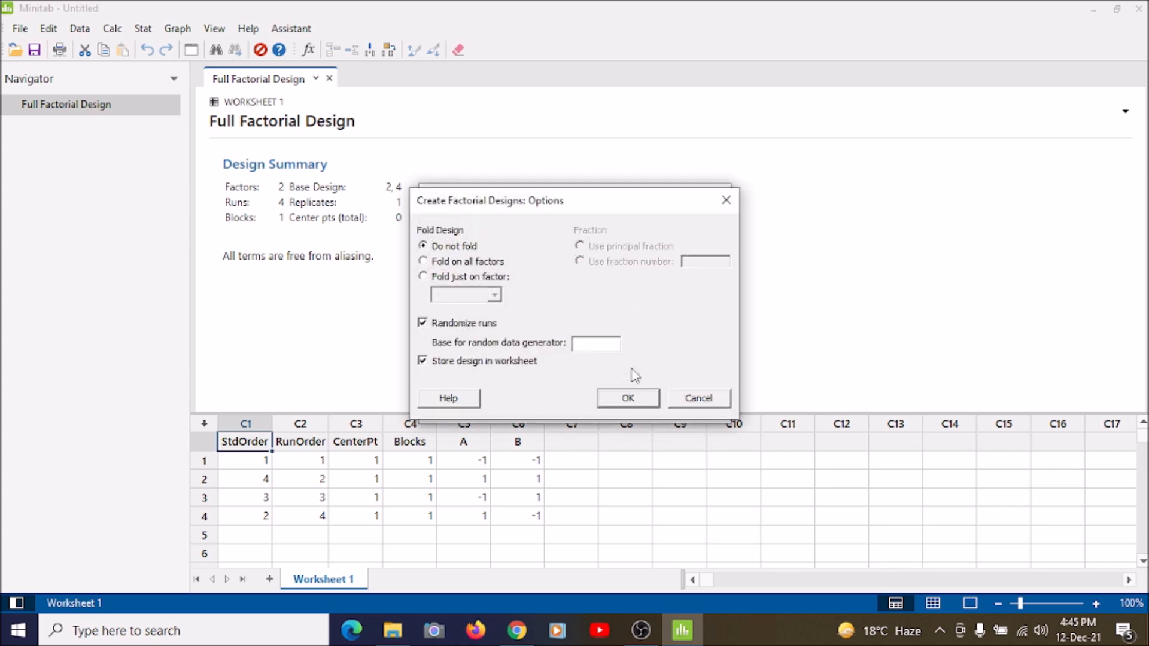
click(630, 397)
click(683, 374)
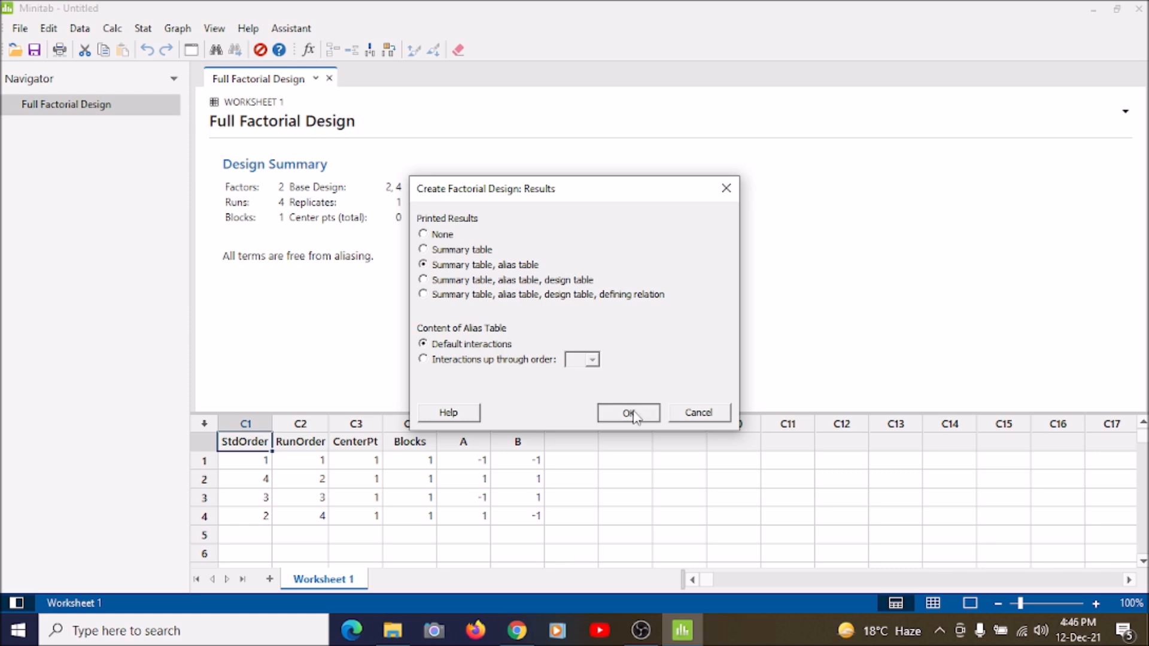
click(634, 408)
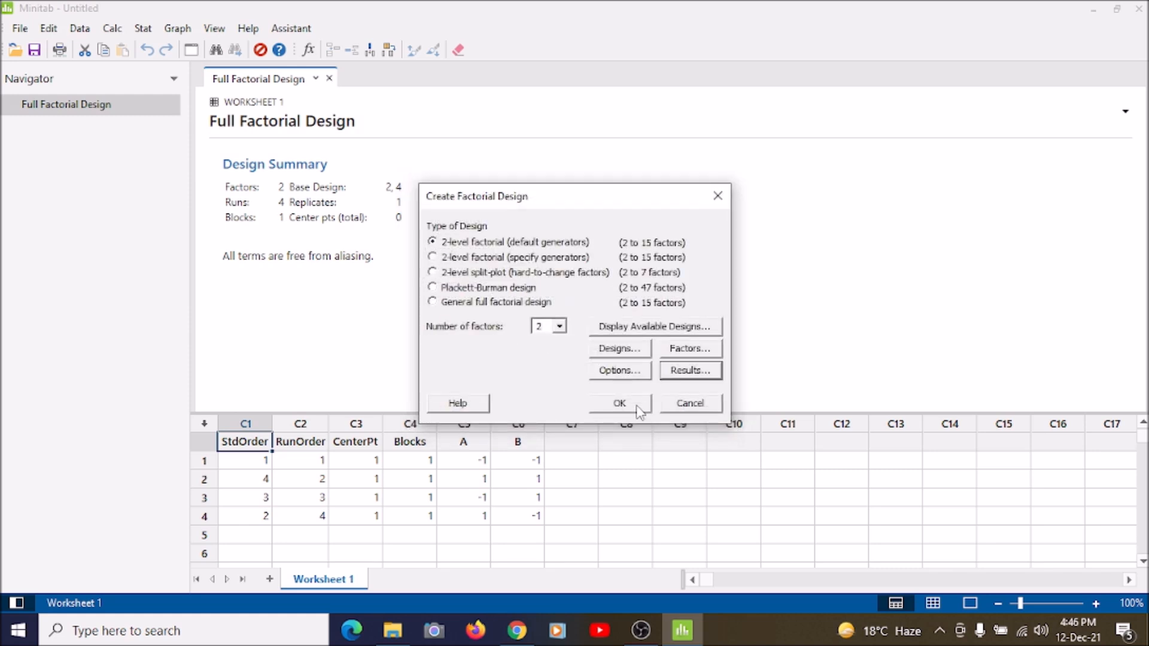
click(636, 406)
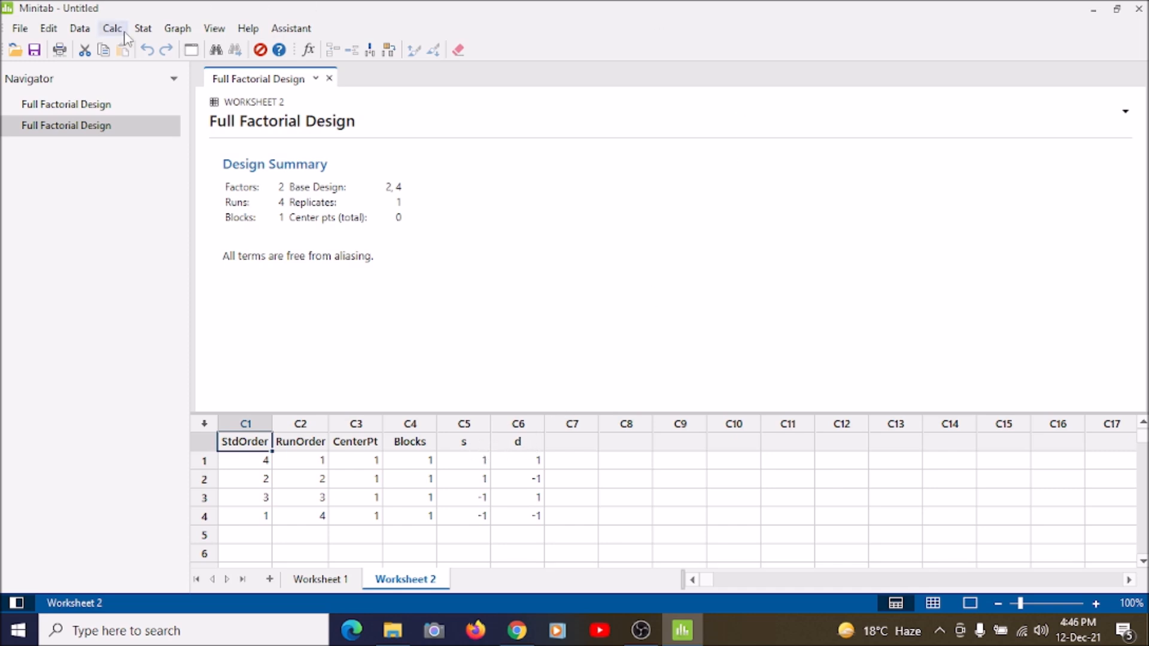
Try to run Analyze Factorial Design on the design in Worksheet 2.
click(143, 30)
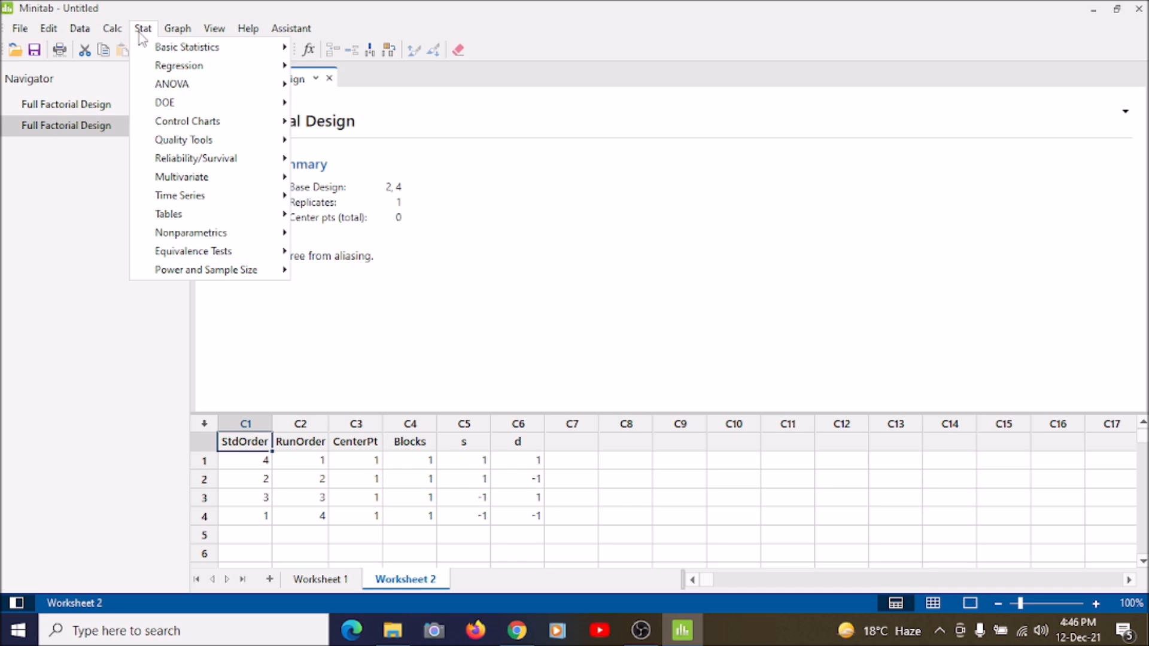
mouse_move(212, 108)
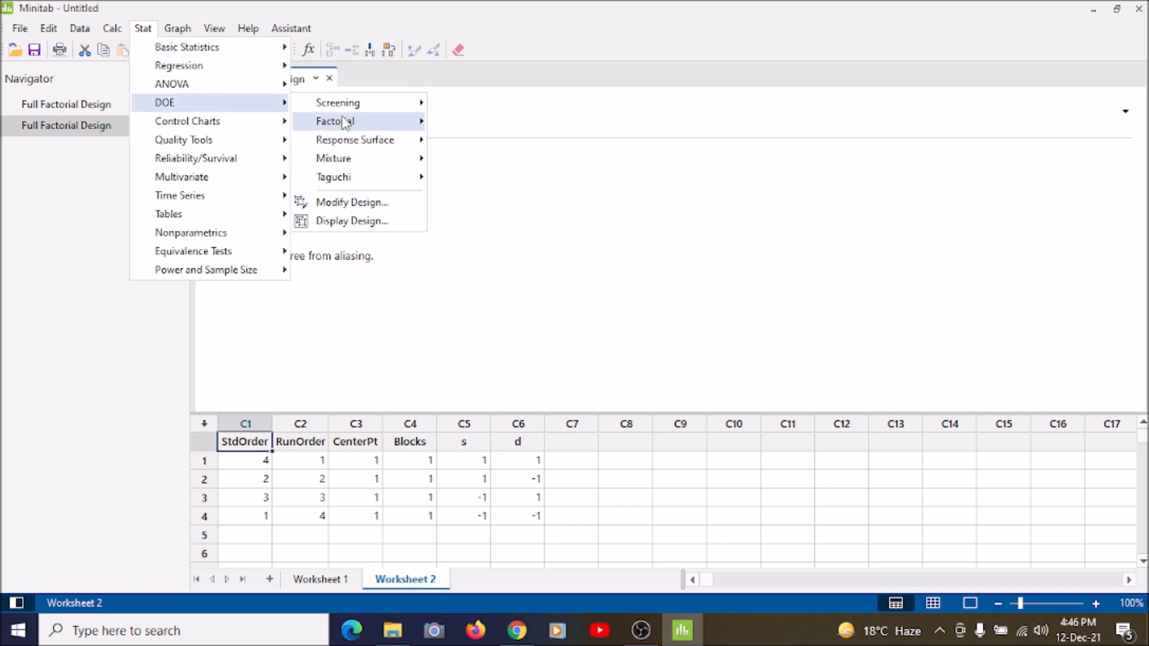
mouse_move(344, 121)
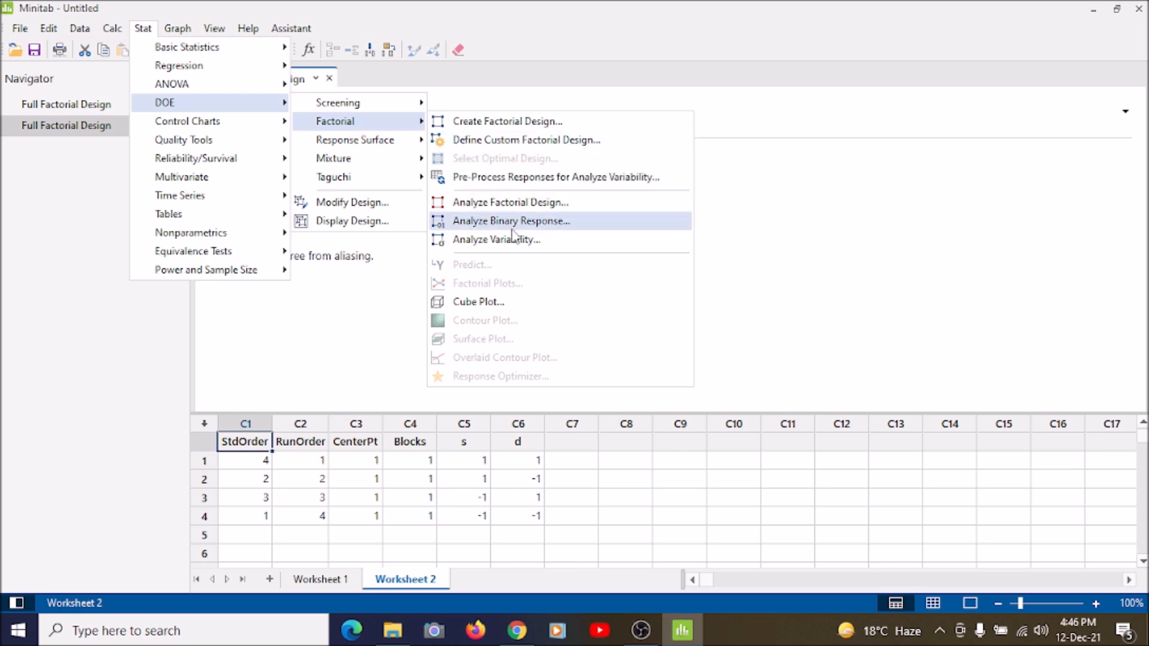
click(569, 206)
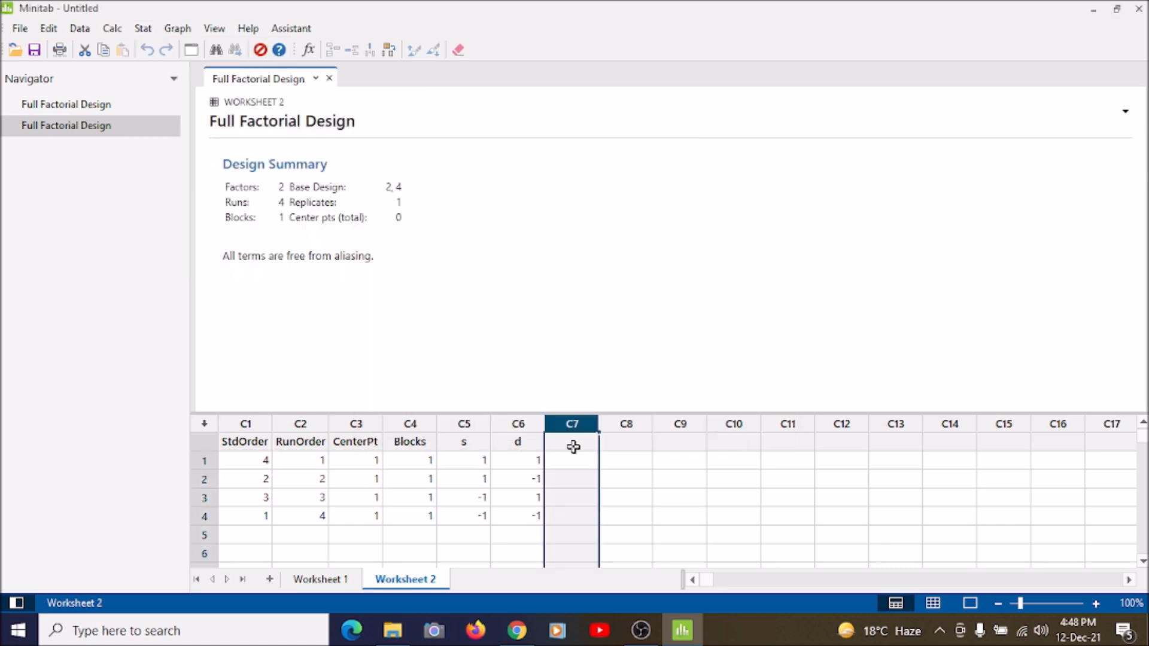
click(579, 440)
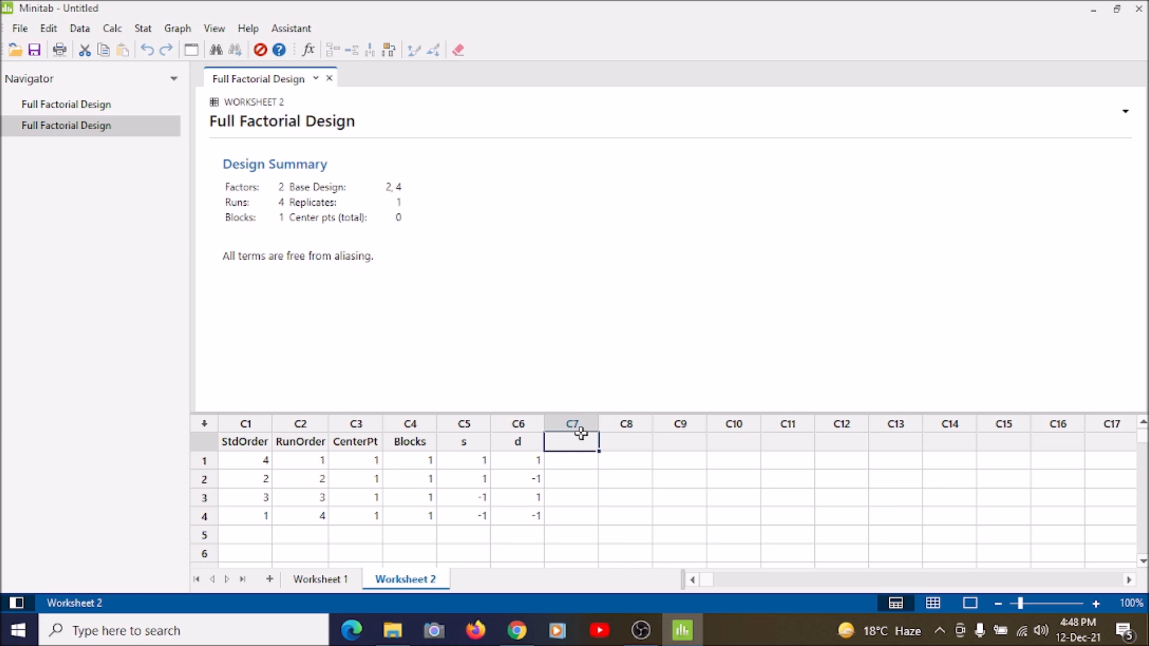
text(cost)
key(BackSpace)
key(BackSpace)
key(BackSpace)
key(BackSpace)
key(BackSpace)
Start a new 2-level factorial design with 2 factors, accept the 4-run full factorial without center points or extra replicates, and open its factor settings.
click(141, 28)
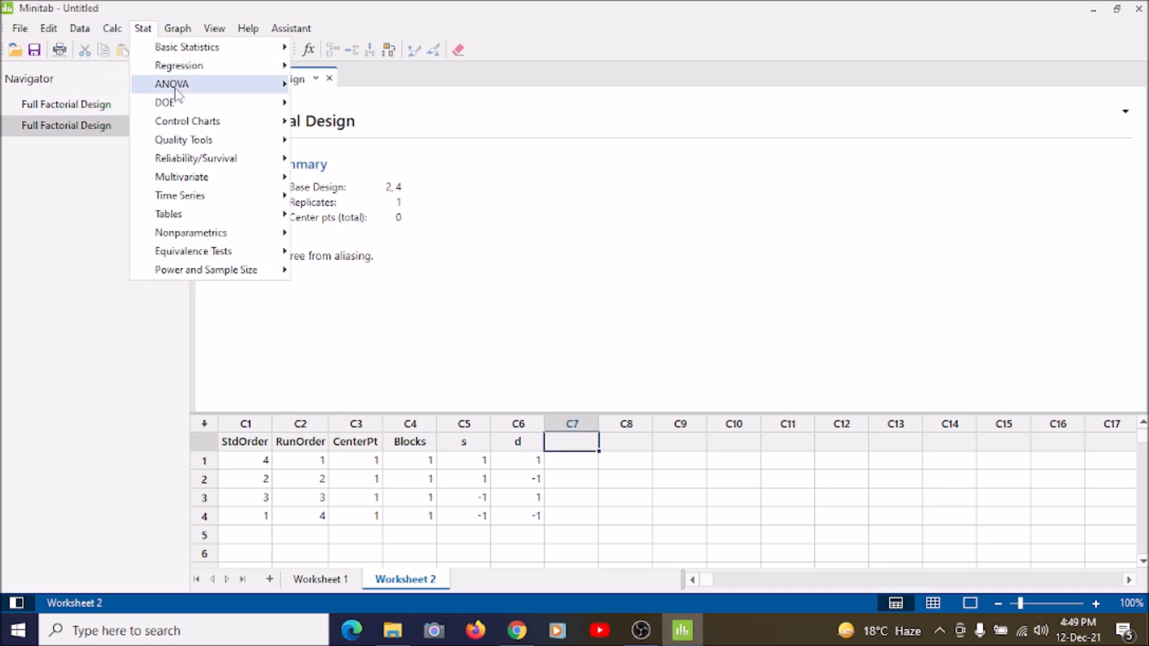
mouse_move(164, 103)
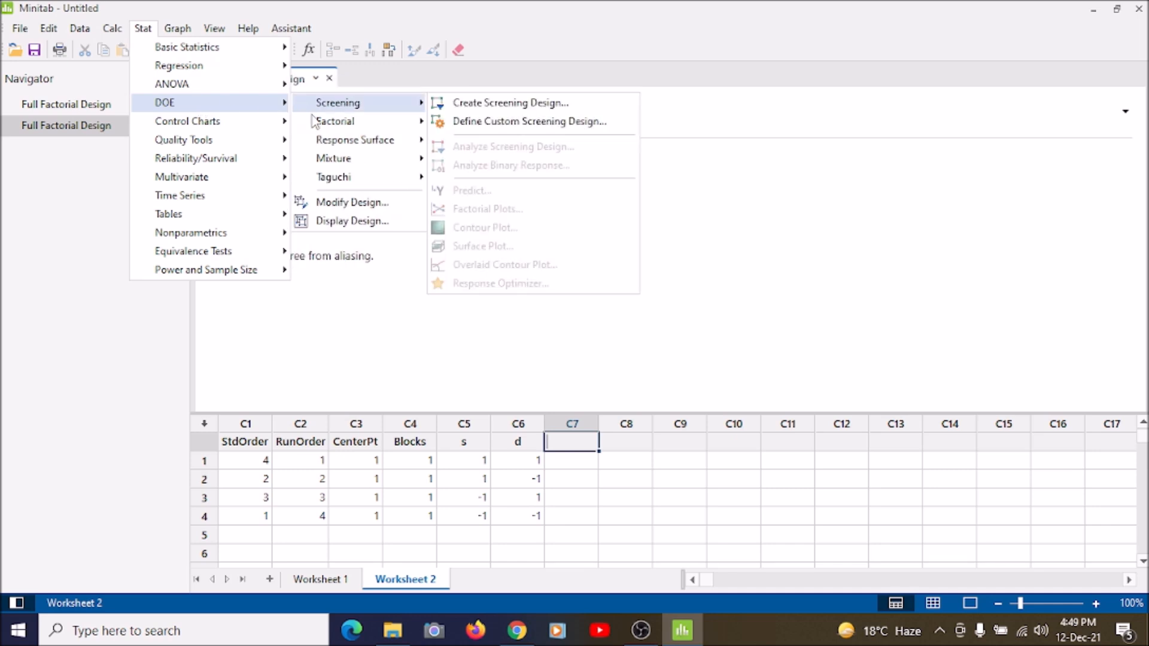
mouse_move(335, 121)
click(677, 124)
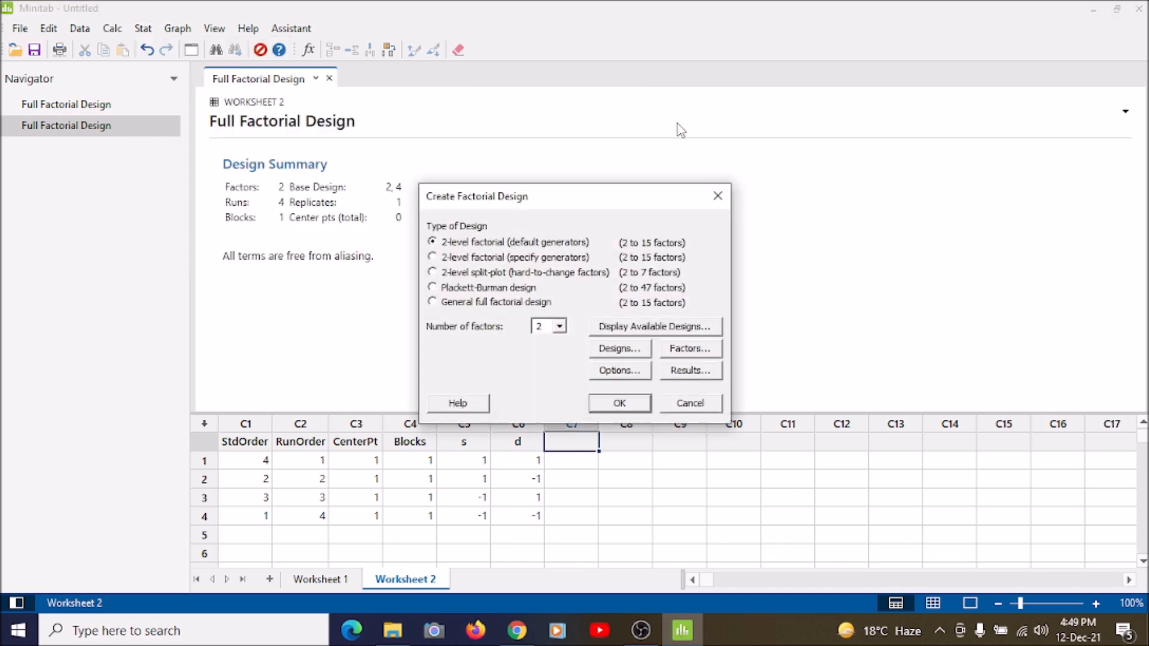
click(617, 370)
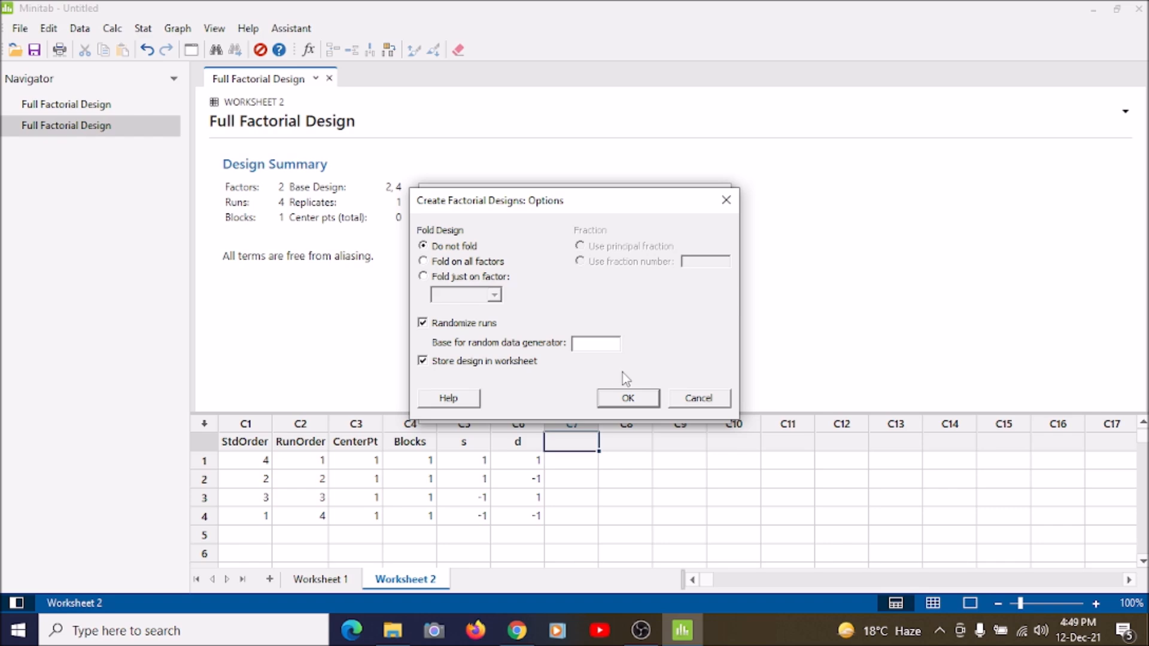
click(688, 398)
click(644, 328)
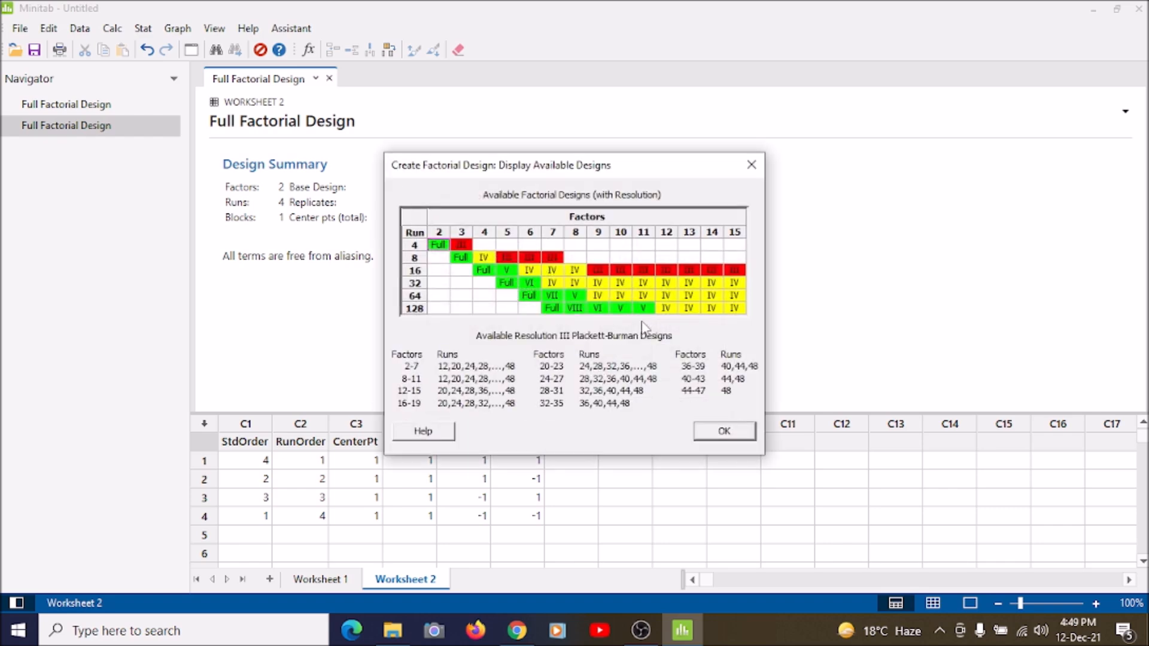
click(722, 426)
click(619, 349)
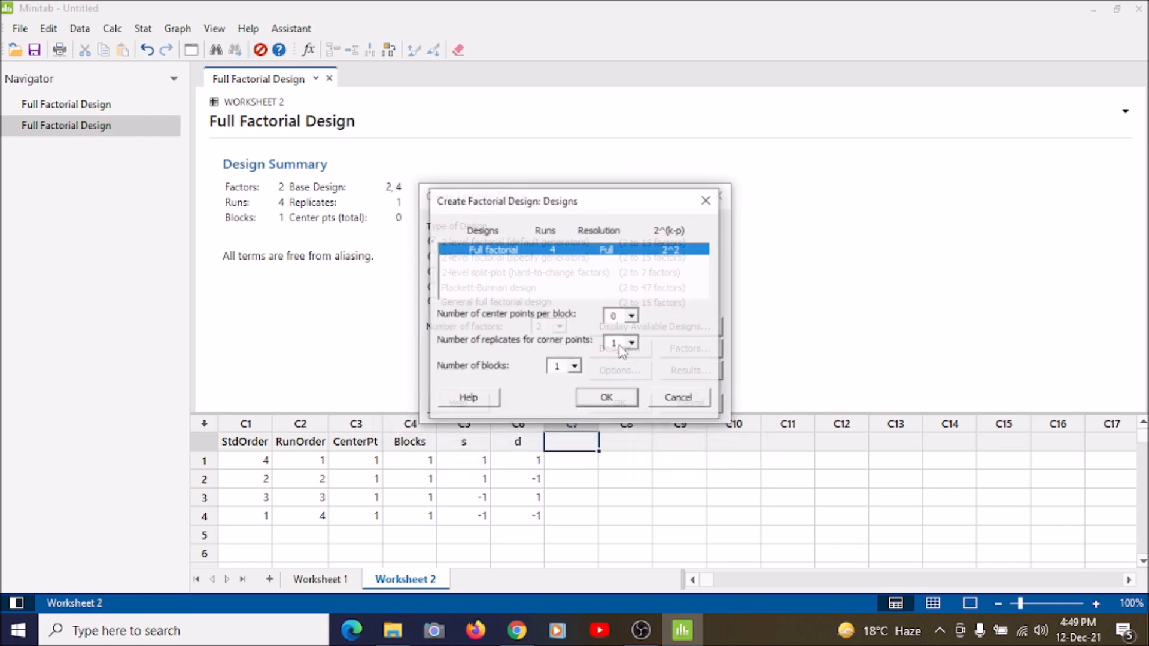
click(625, 397)
click(691, 352)
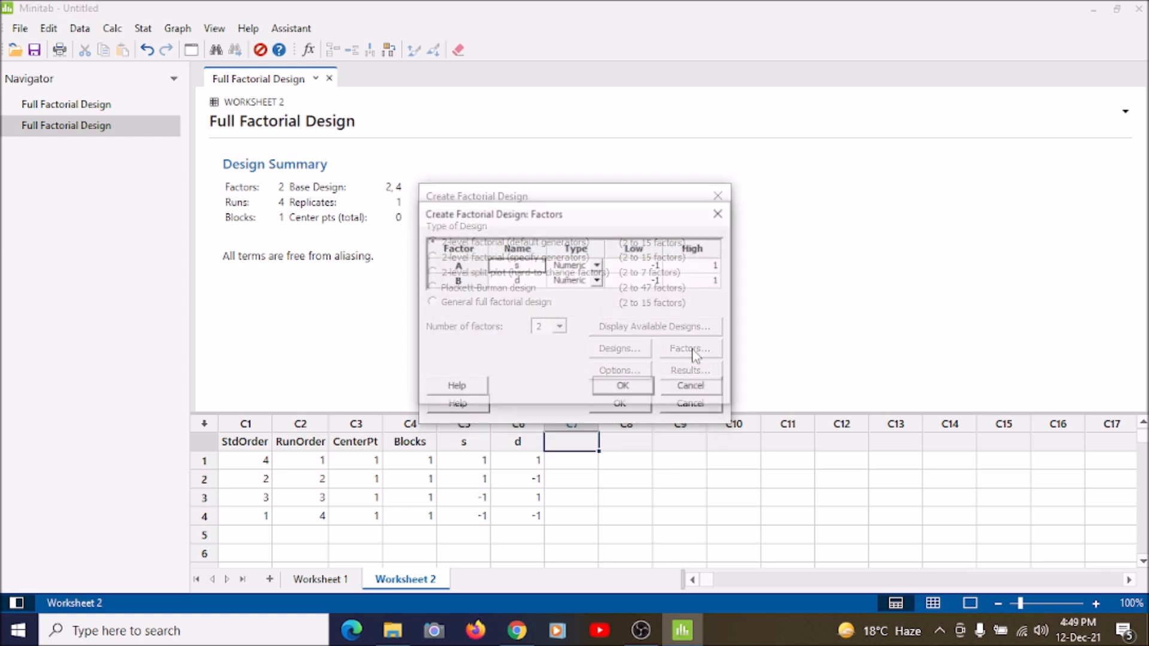
Set factor s to a low level of 10 and a high level of 20.
click(658, 267)
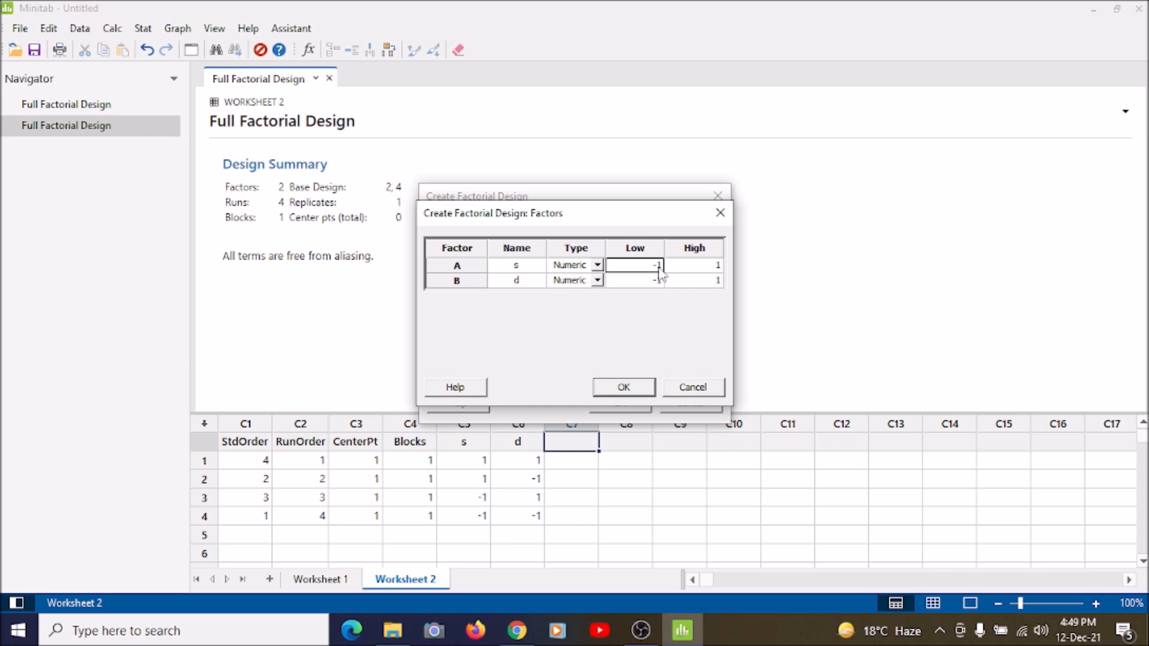
key(BackSpace)
text(10)
click(716, 267)
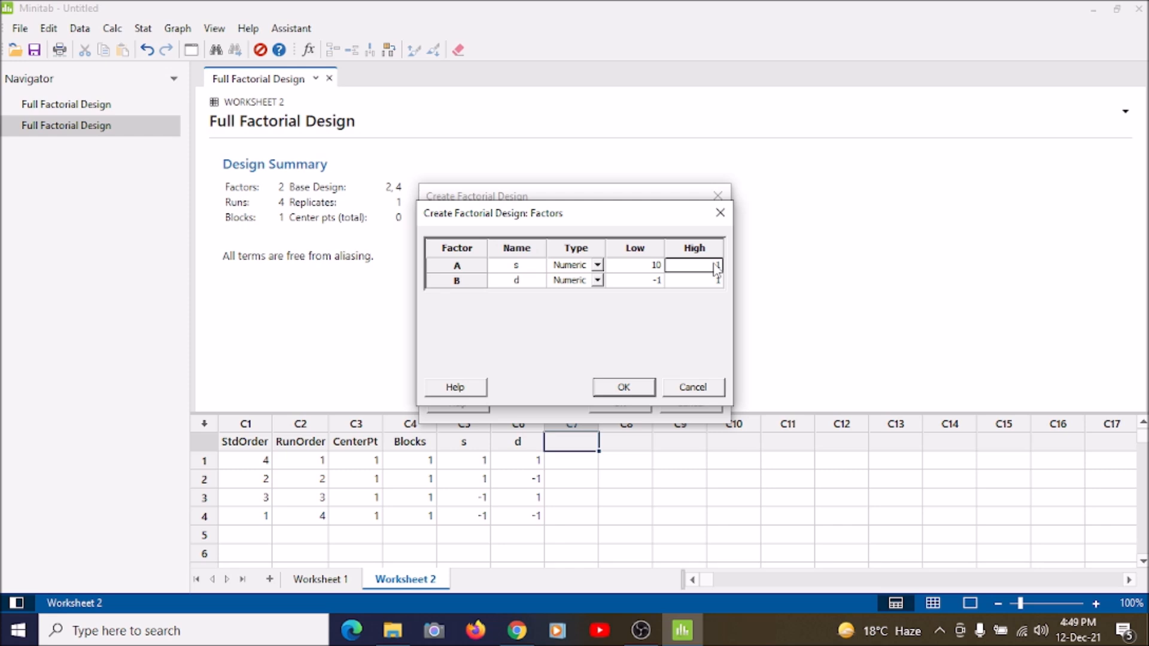
text(20)
click(659, 285)
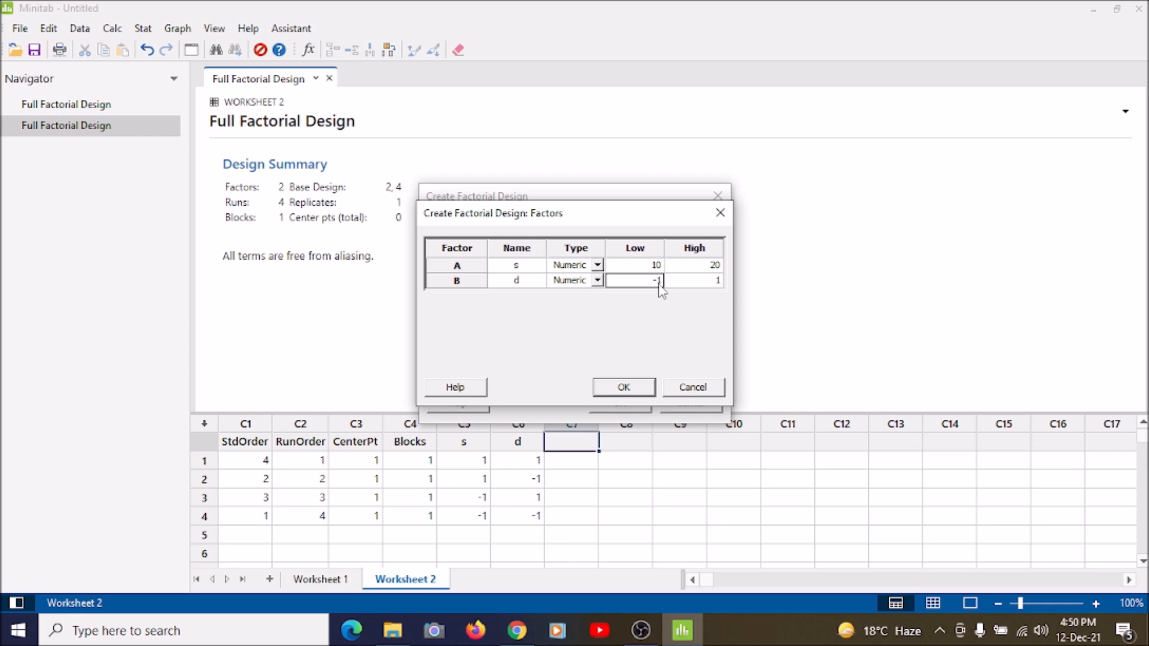
Set factor s to a low level of 20 and a high level of 60.
click(653, 265)
text(2)
click(707, 267)
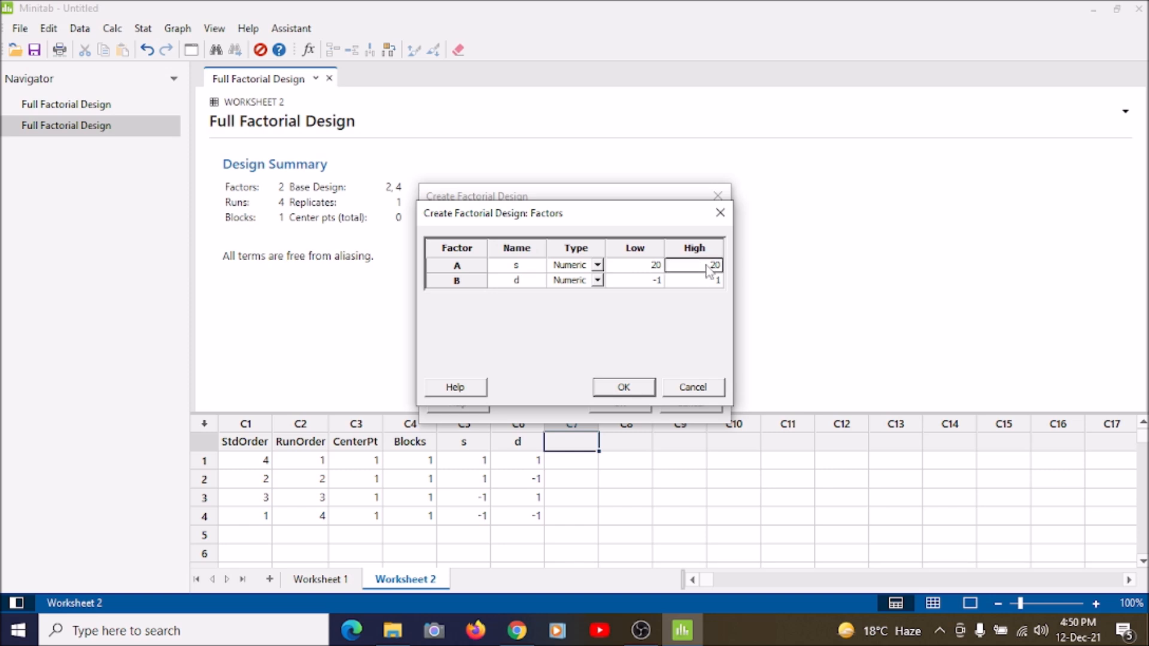
text(60)
Set factor d to a low level of 10 and a high level of 50, and generate the design.
click(646, 283)
text(10)
click(719, 282)
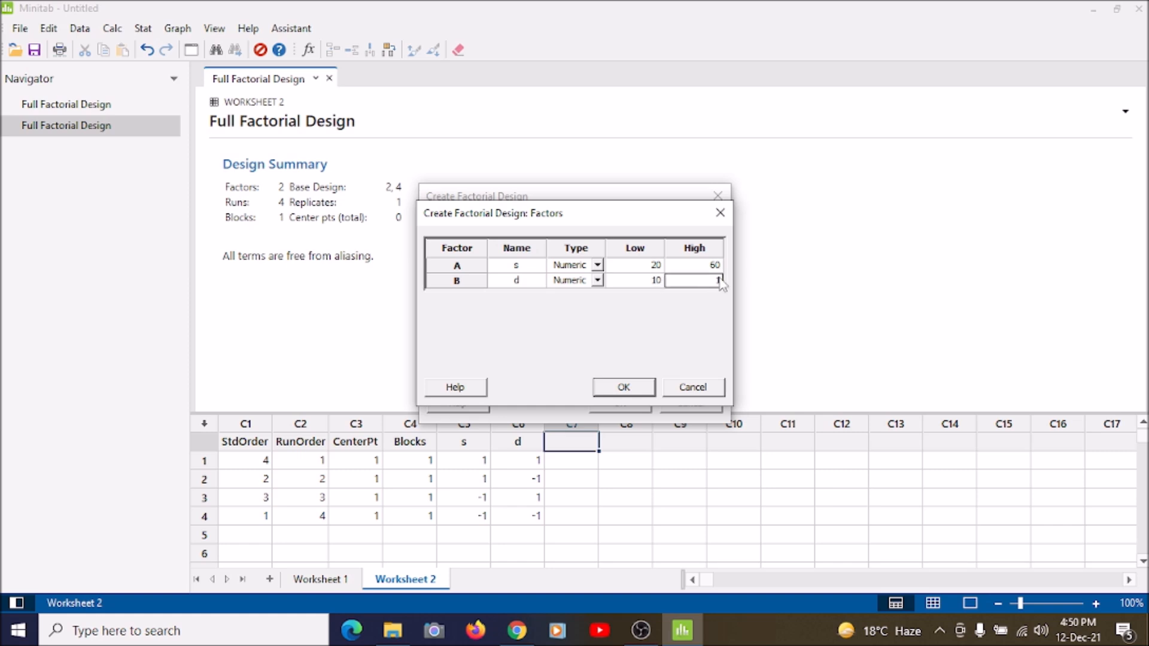
text(50)
key(BackSpace)
text(0)
click(645, 389)
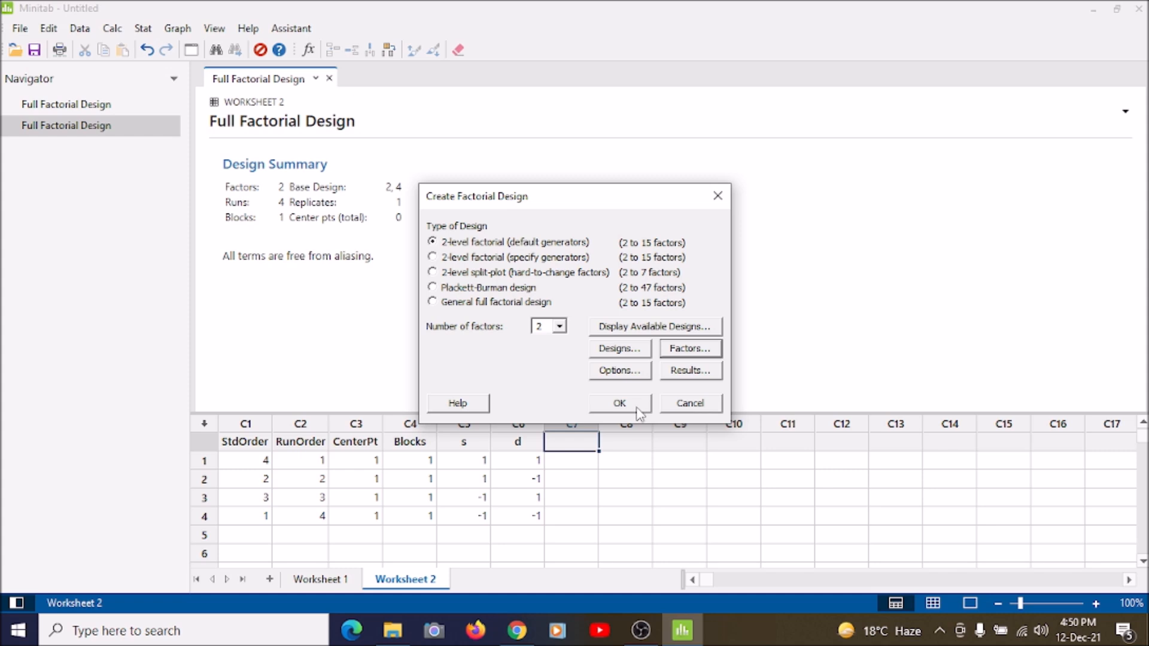
click(637, 406)
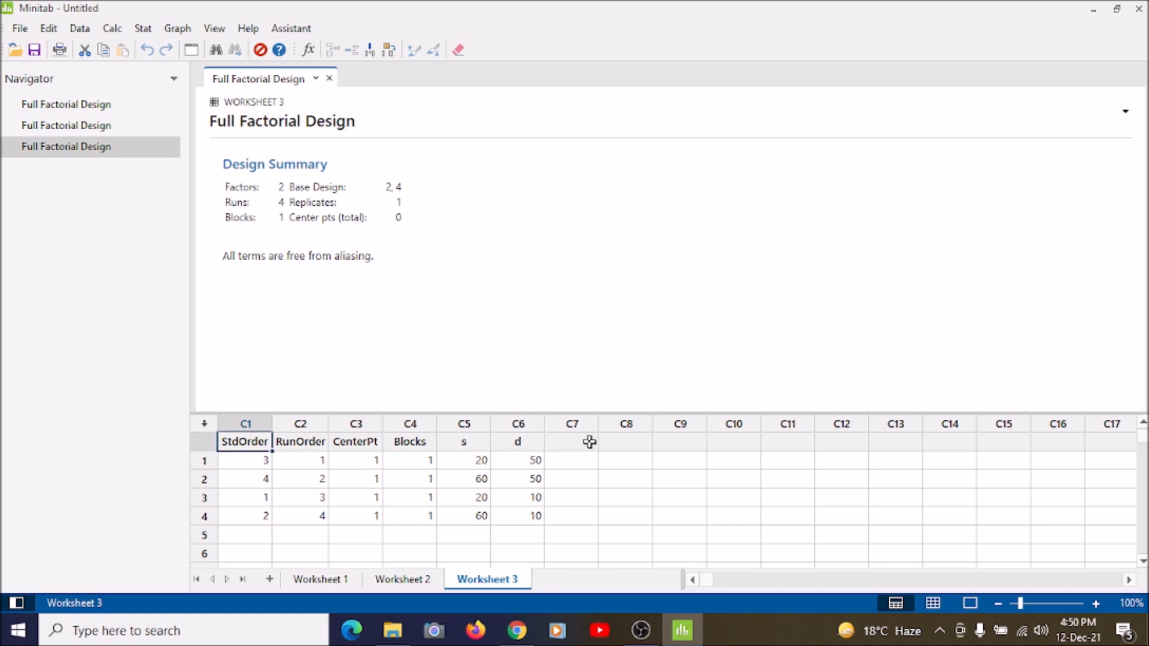
Name column C7 of the new design worksheet "Cost" as the response column.
click(562, 442)
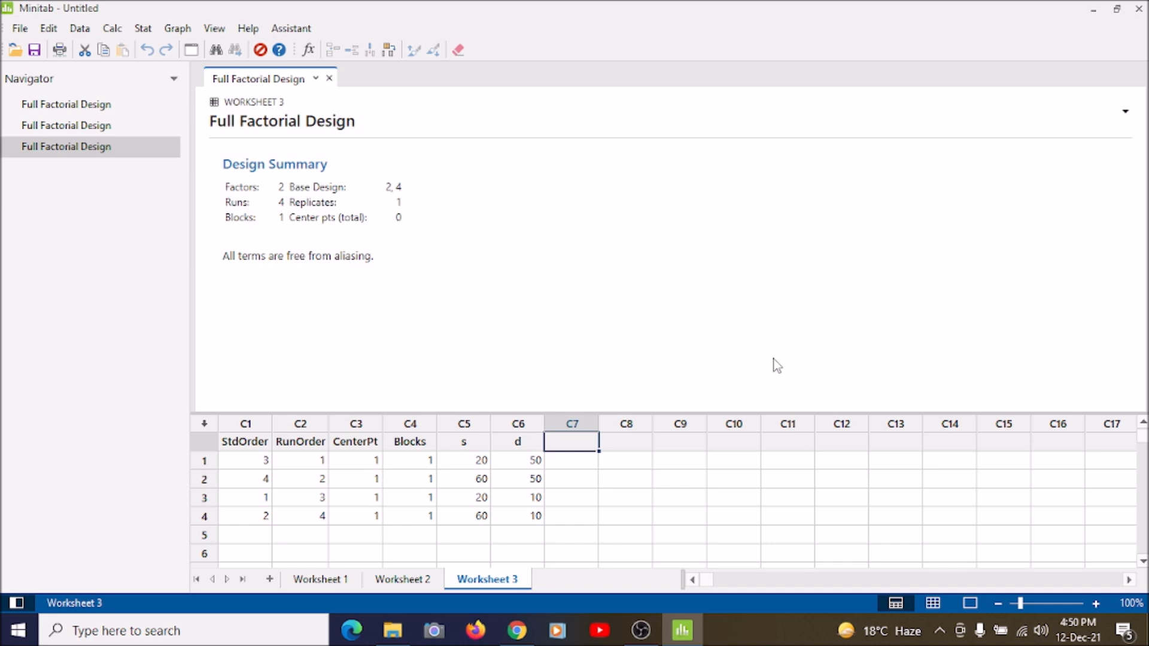
text(cost)
click(768, 360)
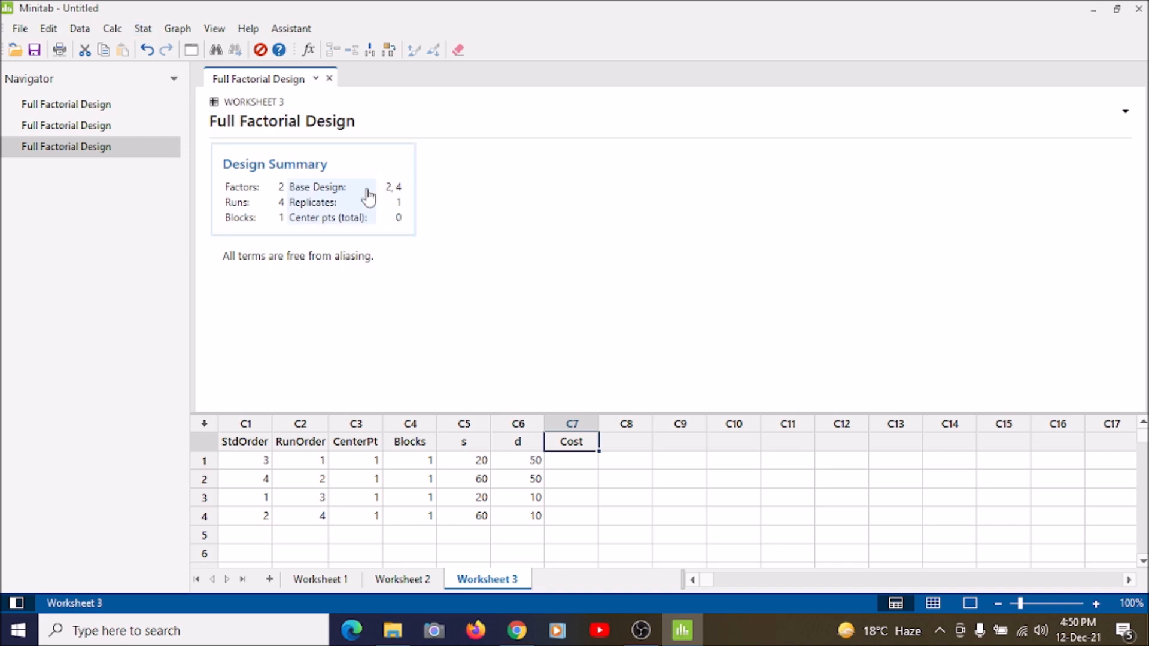
Enter the Cost responses 147, 199.94, 144.5 and 144.16 for worksheet rows 1 to 4.
click(569, 461)
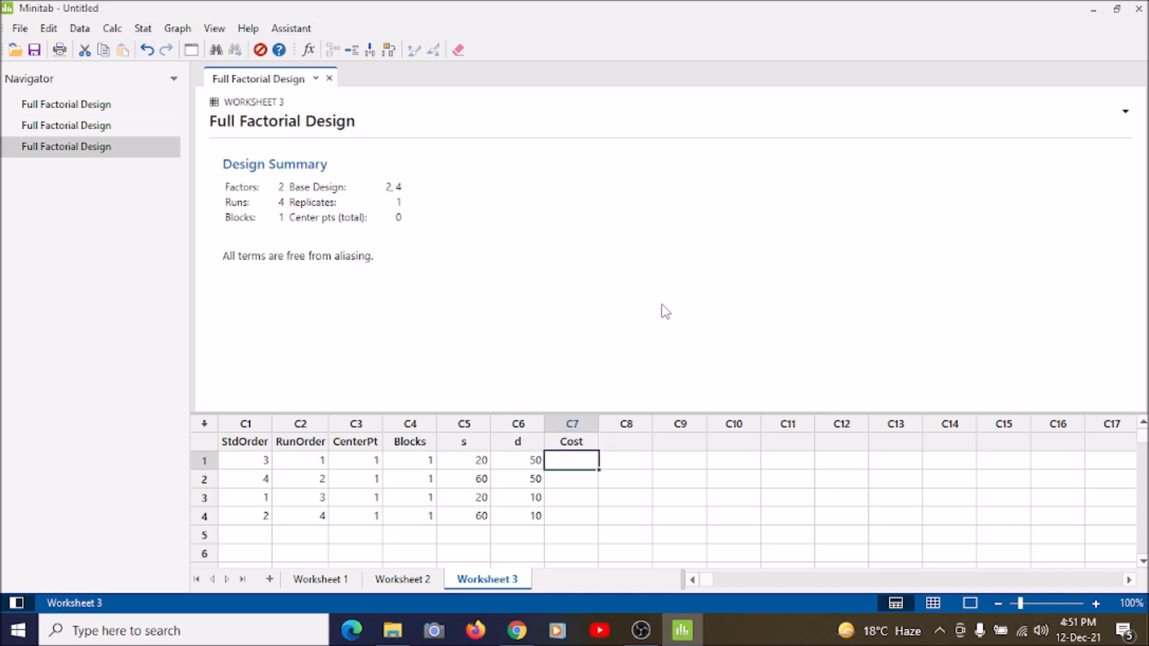
text(147)
click(573, 482)
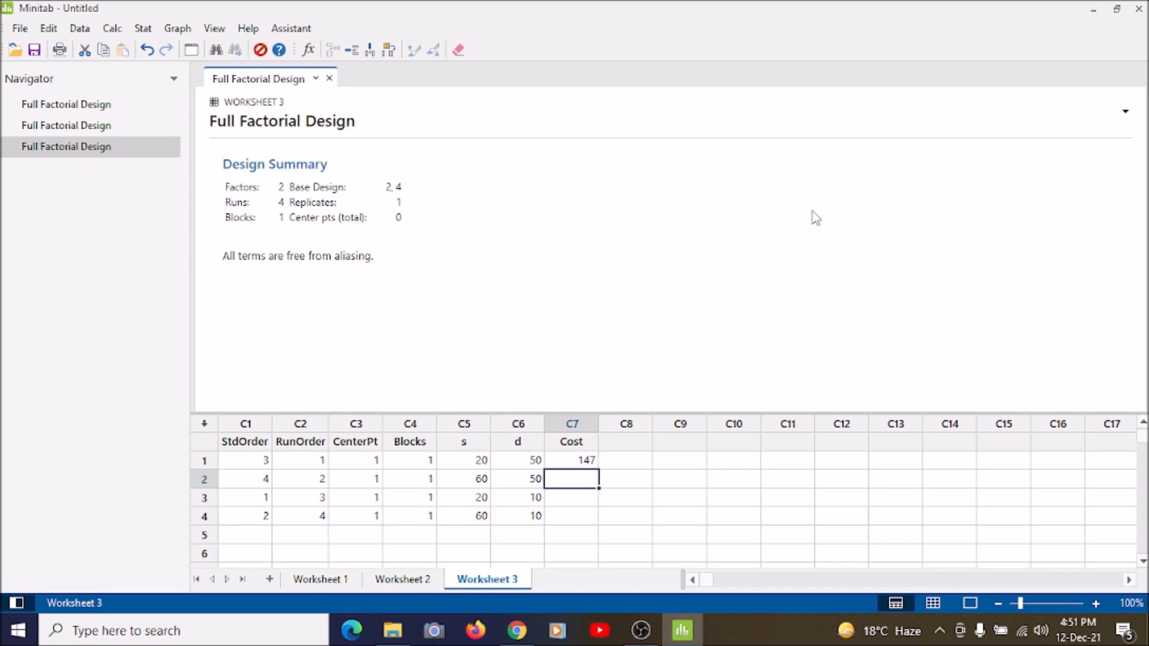
text(199.94)
click(564, 498)
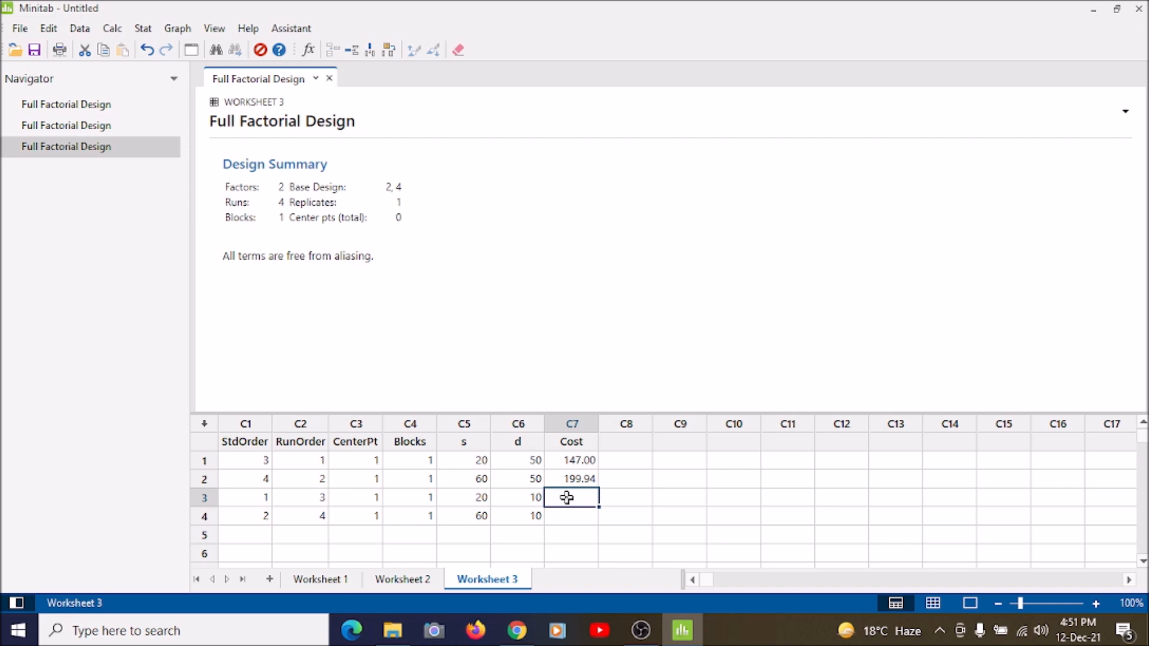
text(144.5)
click(574, 515)
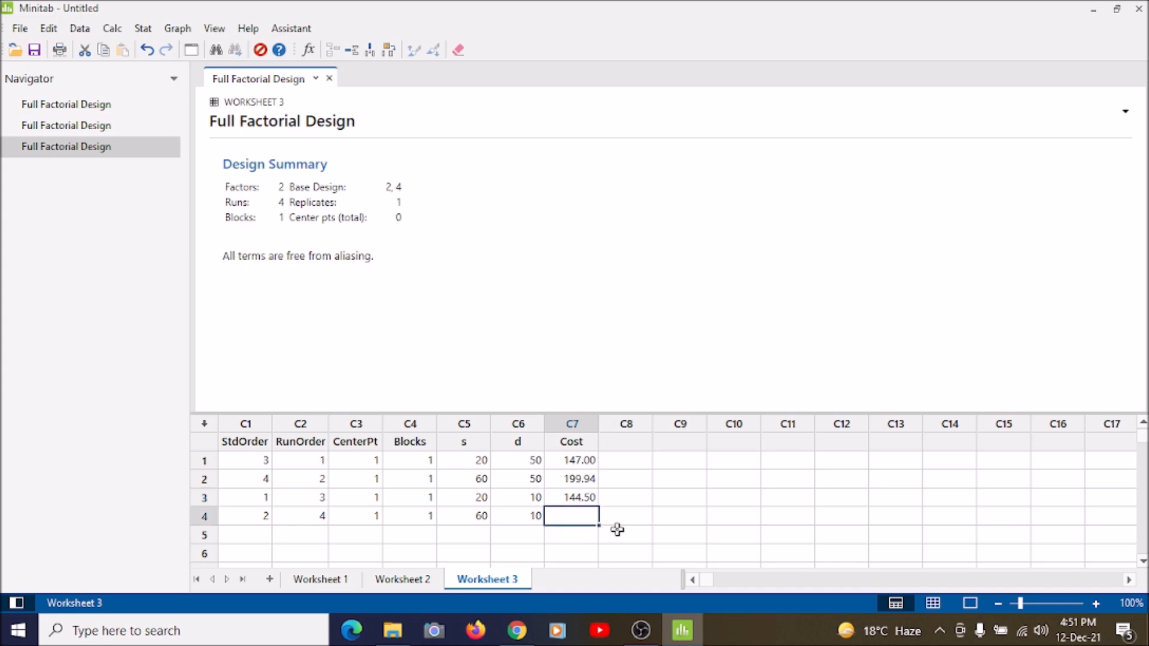
text(144.16)
click(576, 292)
Start Analyze Factorial Design with Cost as the response, keeping only the Pareto effects plot and regular residuals.
click(143, 29)
mouse_move(197, 102)
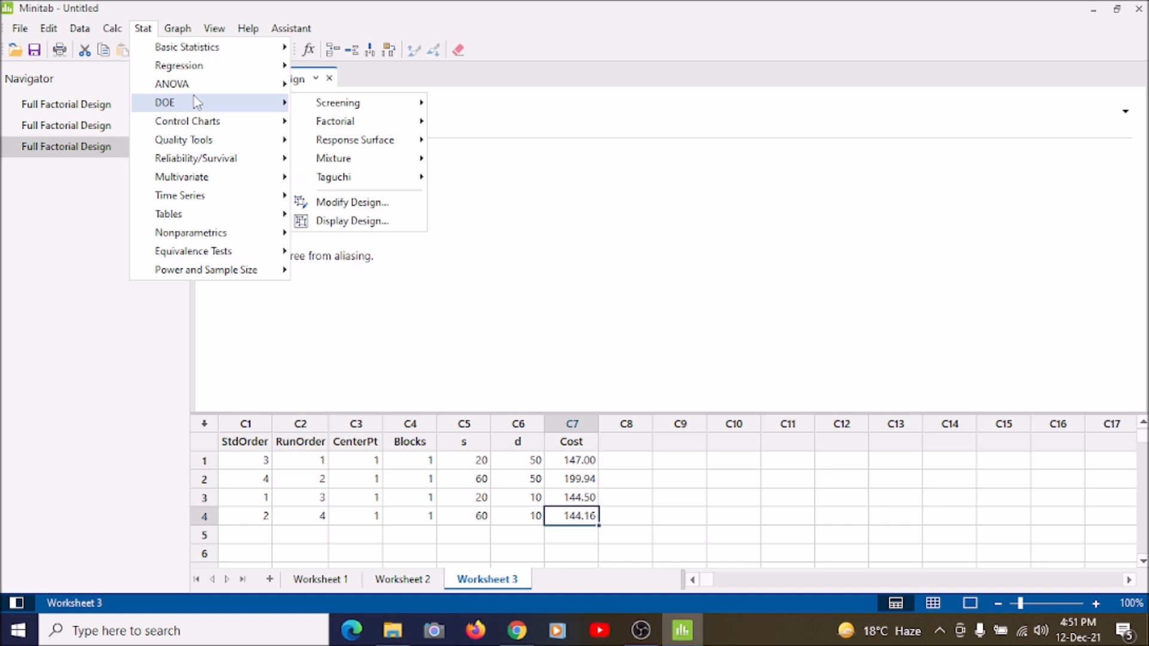
mouse_move(383, 124)
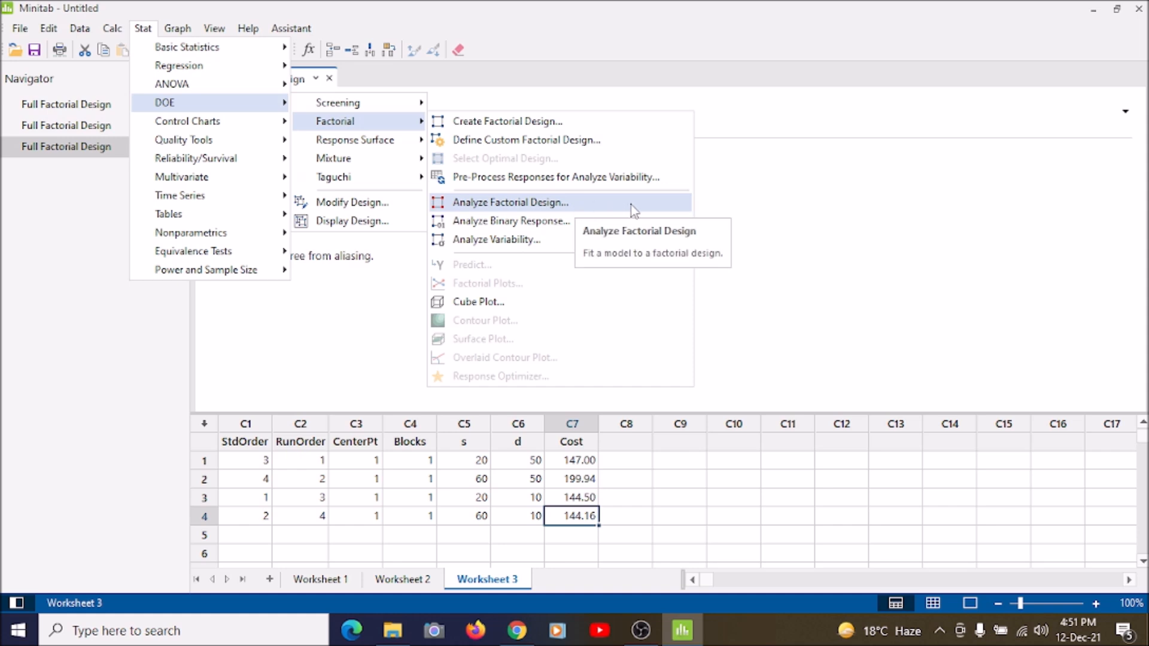
click(634, 209)
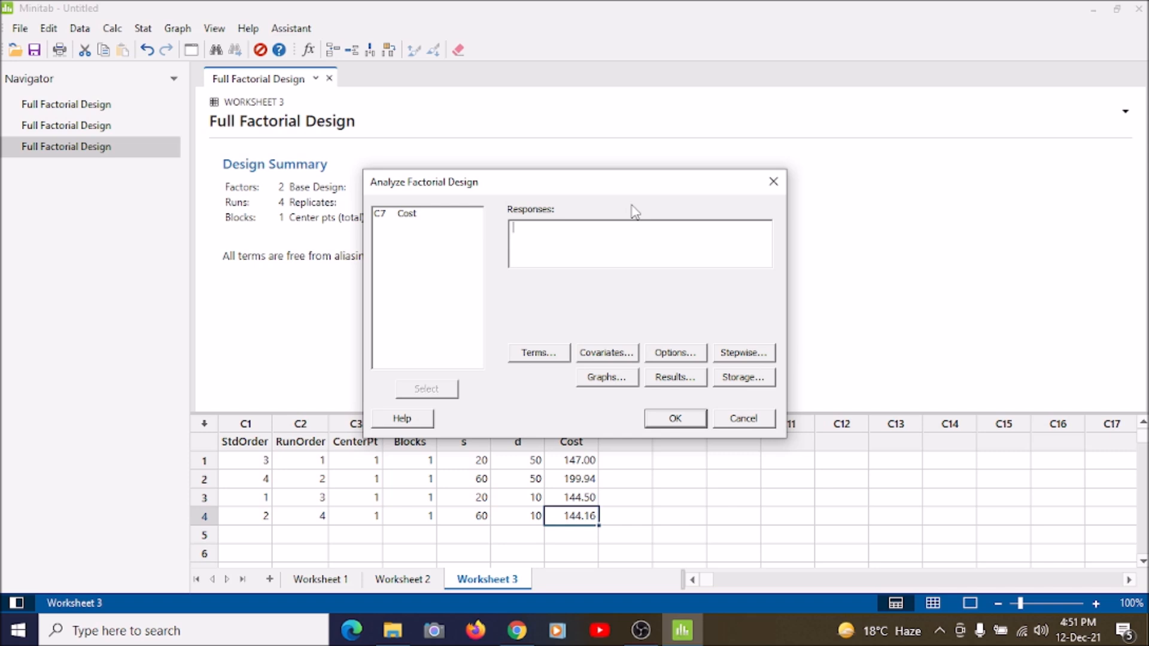
double_click(441, 215)
click(612, 379)
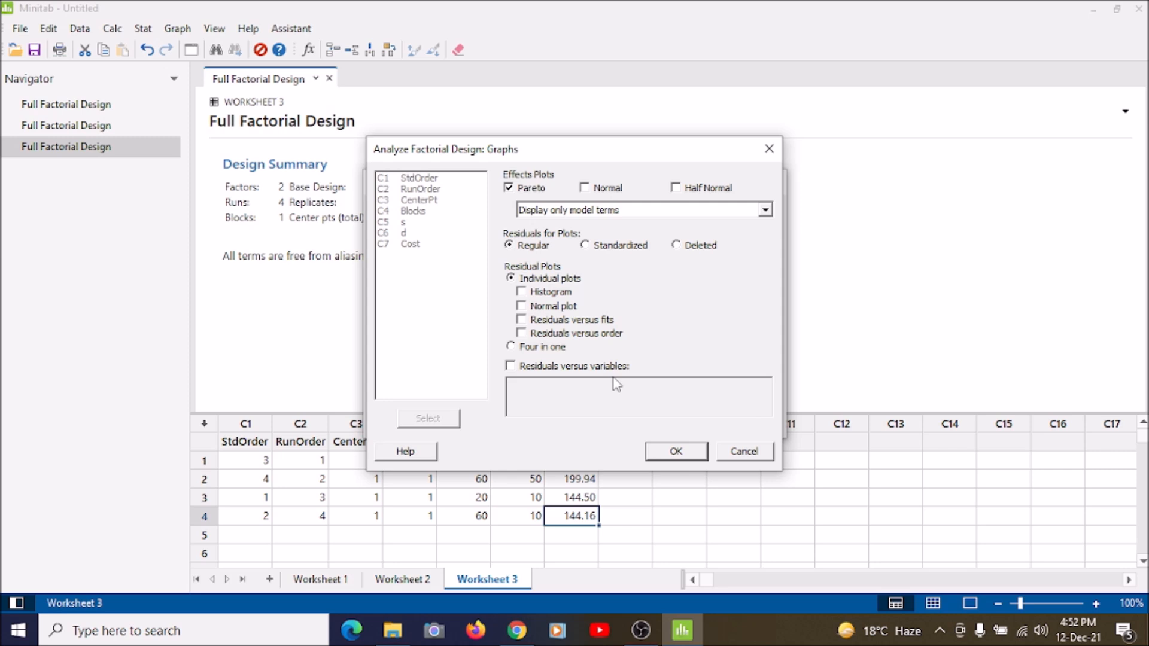
click(674, 451)
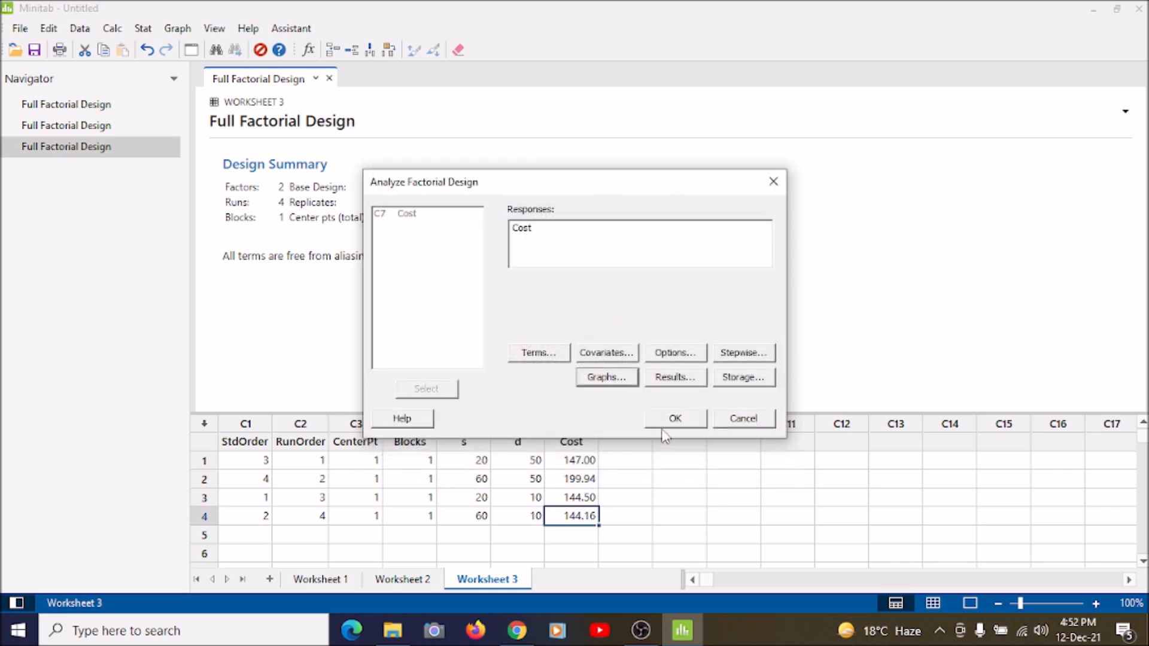
Keep terms s, d and their interaction, no covariates, 95% two-sided confidence, no transformation and no stepwise method, and run the analysis.
click(544, 362)
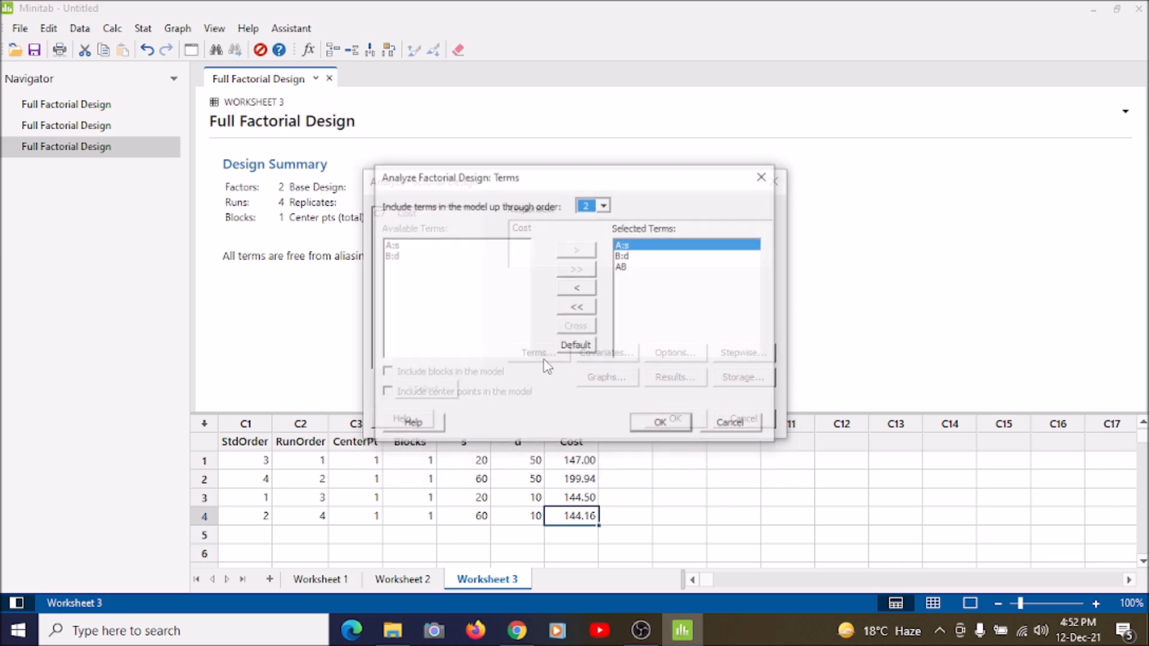
click(661, 424)
click(606, 353)
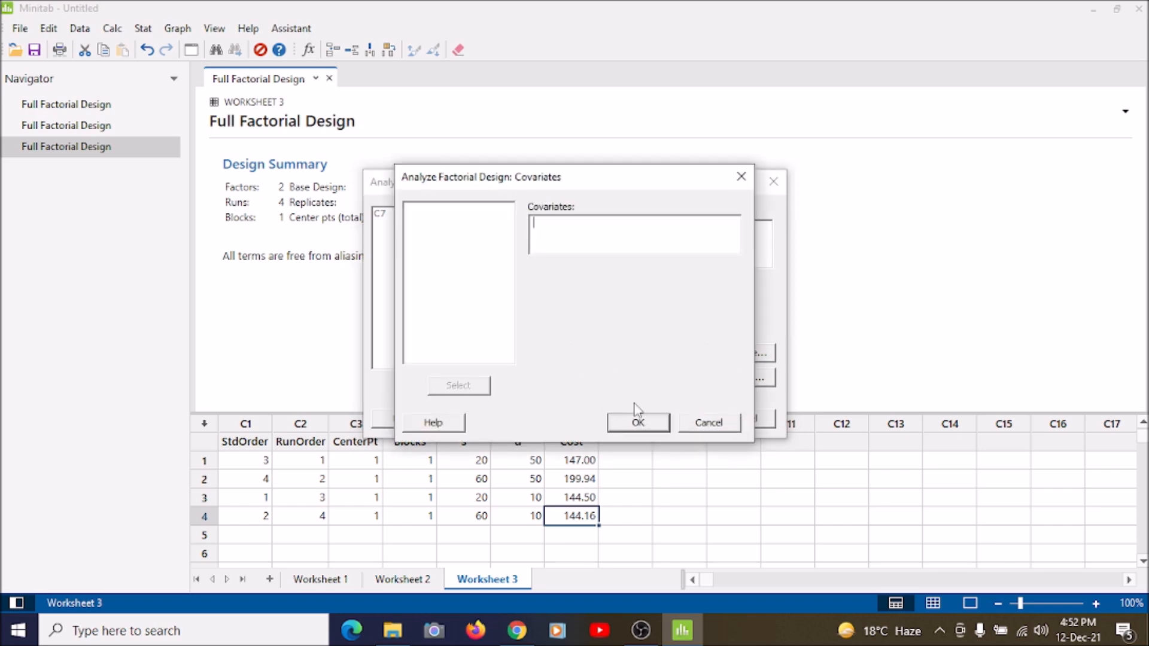
click(637, 421)
click(672, 352)
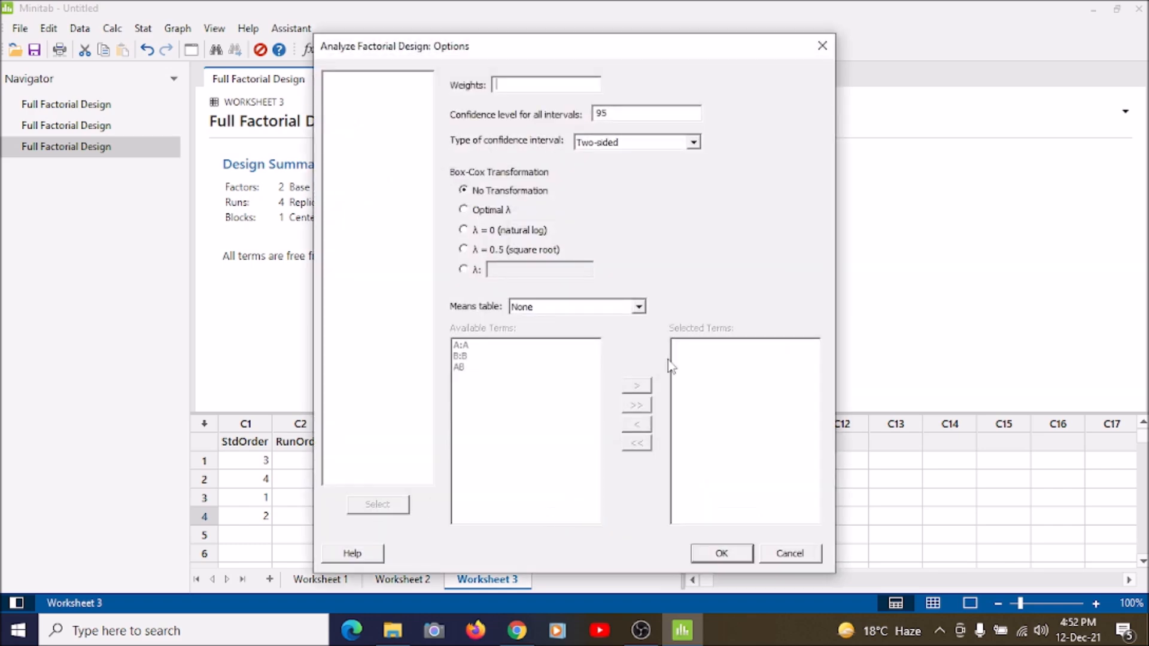
click(724, 550)
click(750, 359)
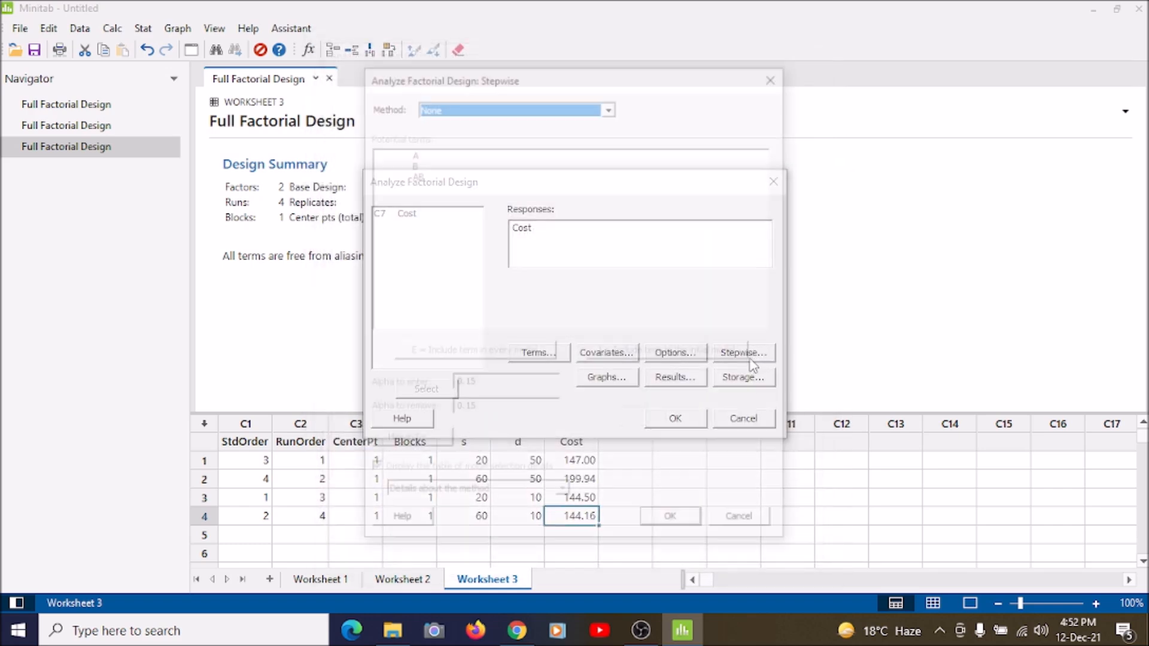
click(670, 516)
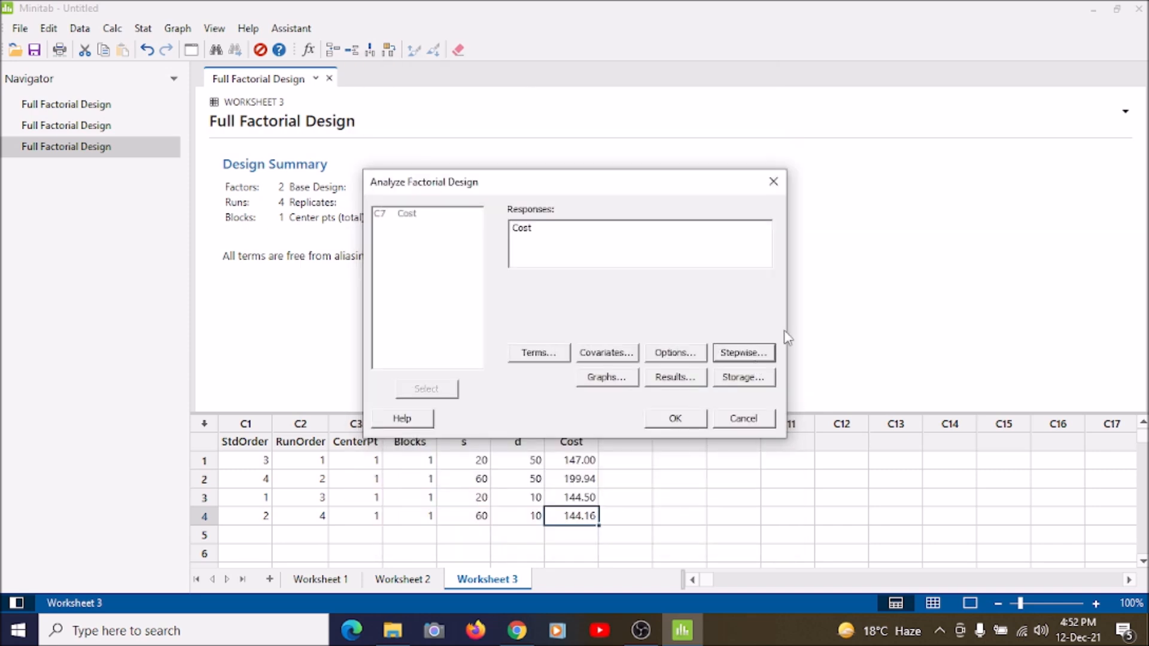
click(657, 426)
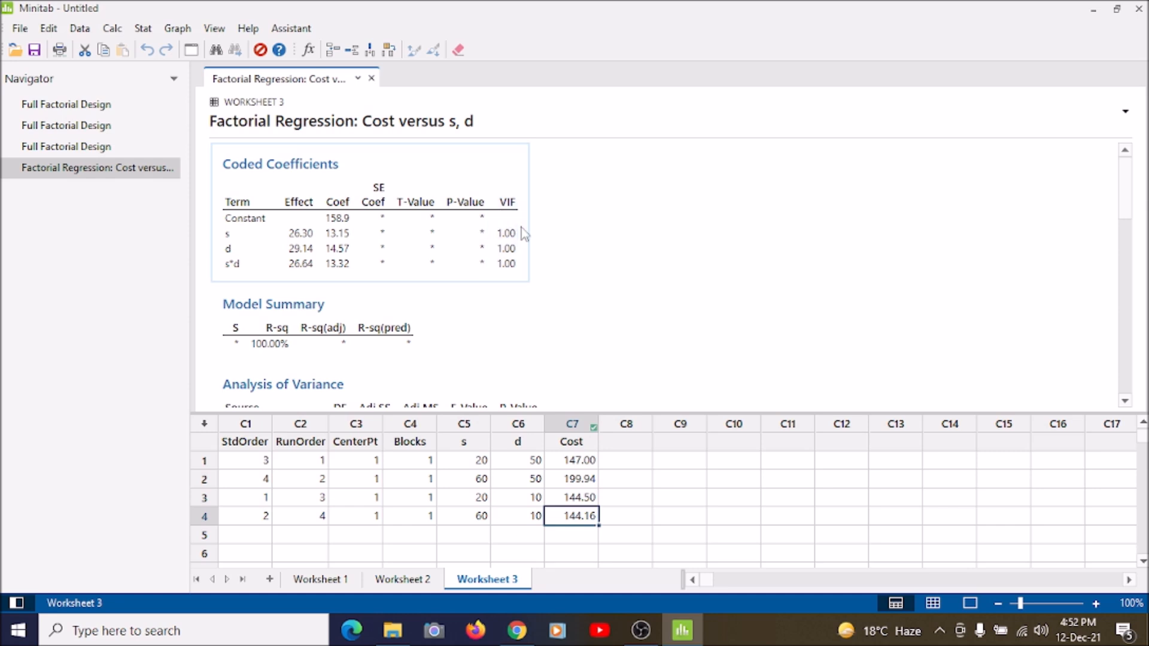
Examine the factorial regression output for Cost, from the coefficients and analysis of variance to the uncoded regression equation.
scroll(526, 282, down, 3)
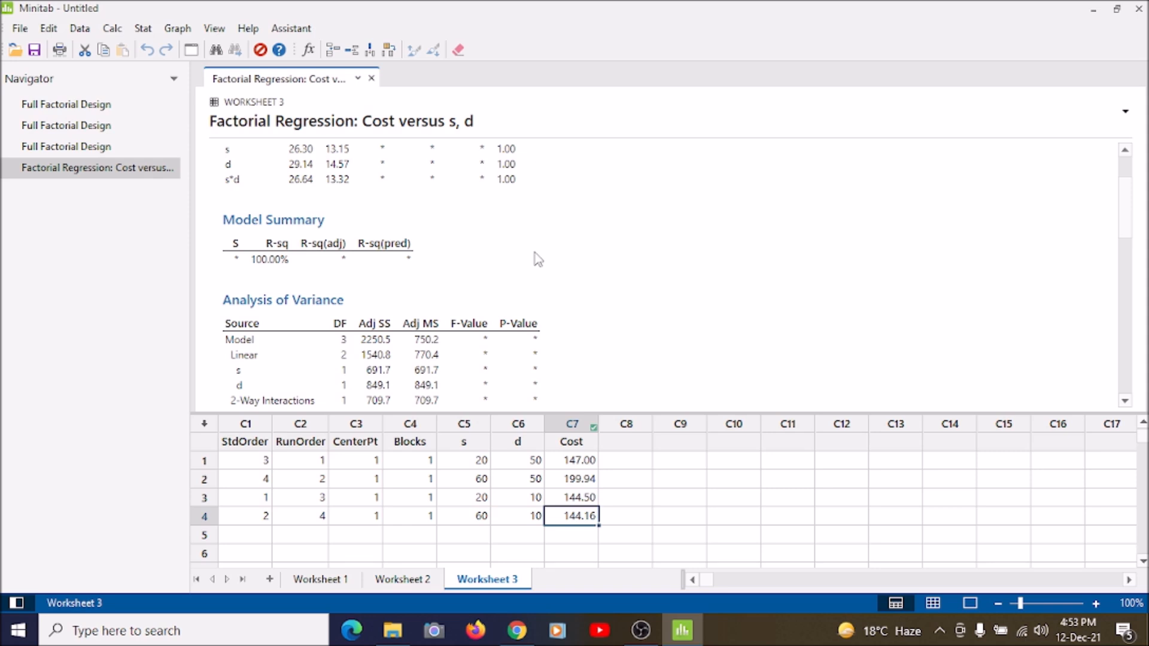
scroll(534, 259, down, 3)
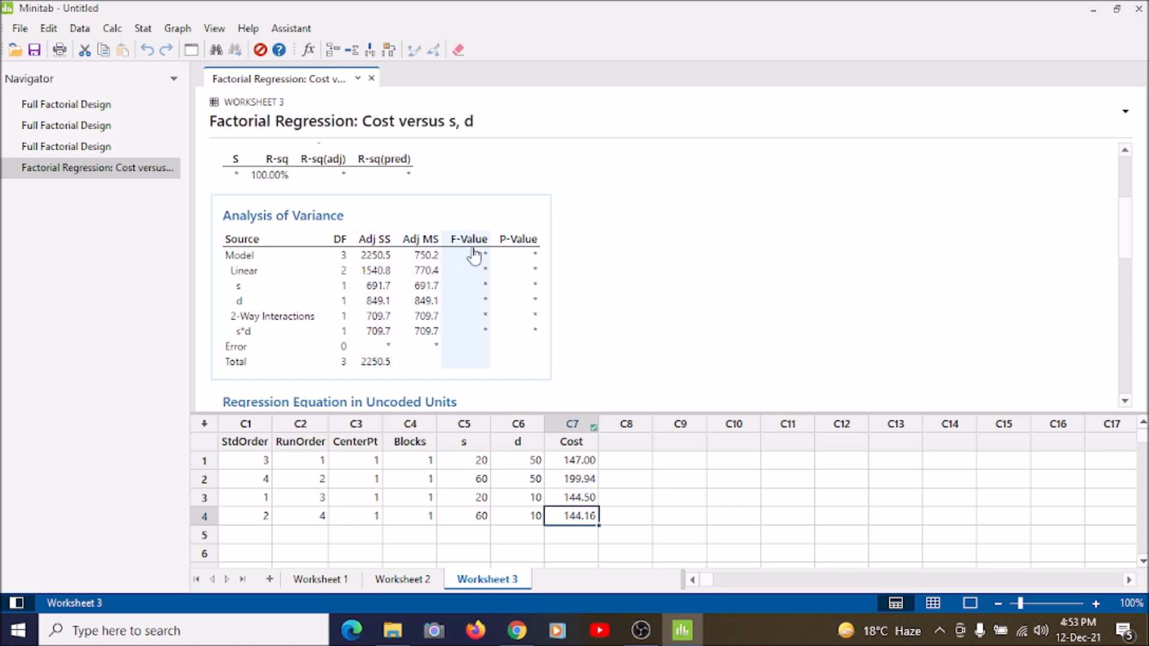
scroll(523, 249, down, 5)
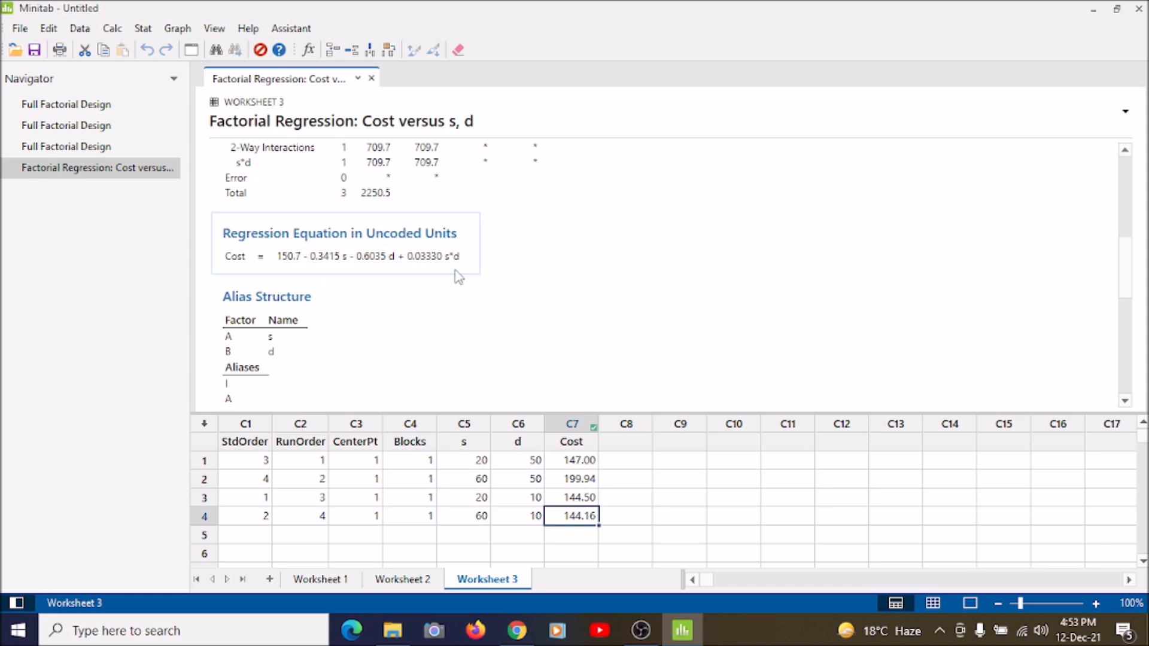
click(296, 269)
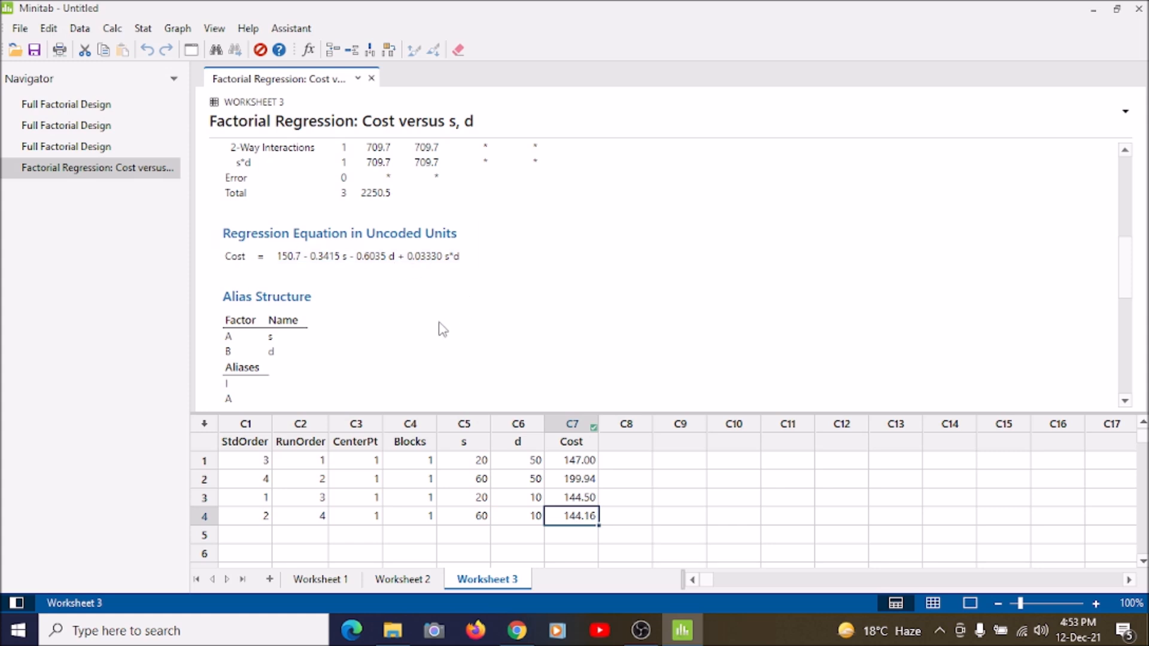
Examine the alias structure and the Pareto chart of the effects in the factorial regression output for Cost.
scroll(443, 328, down, 3)
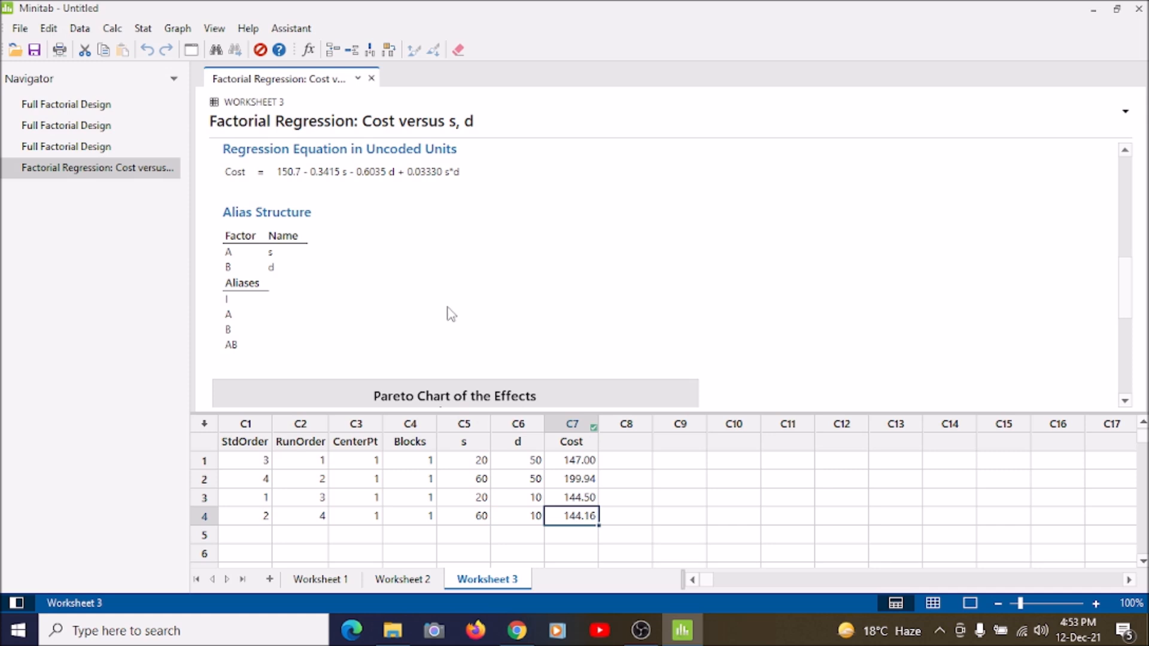
scroll(451, 313, down, 6)
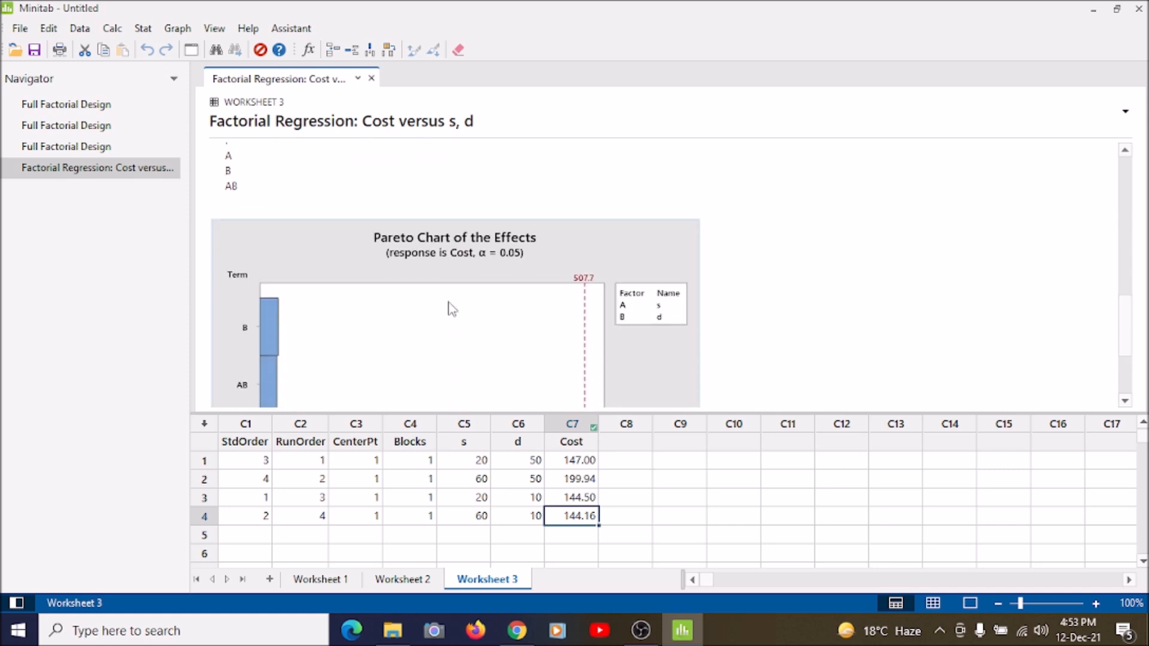
scroll(451, 305, up, 3)
scroll(448, 299, down, 5)
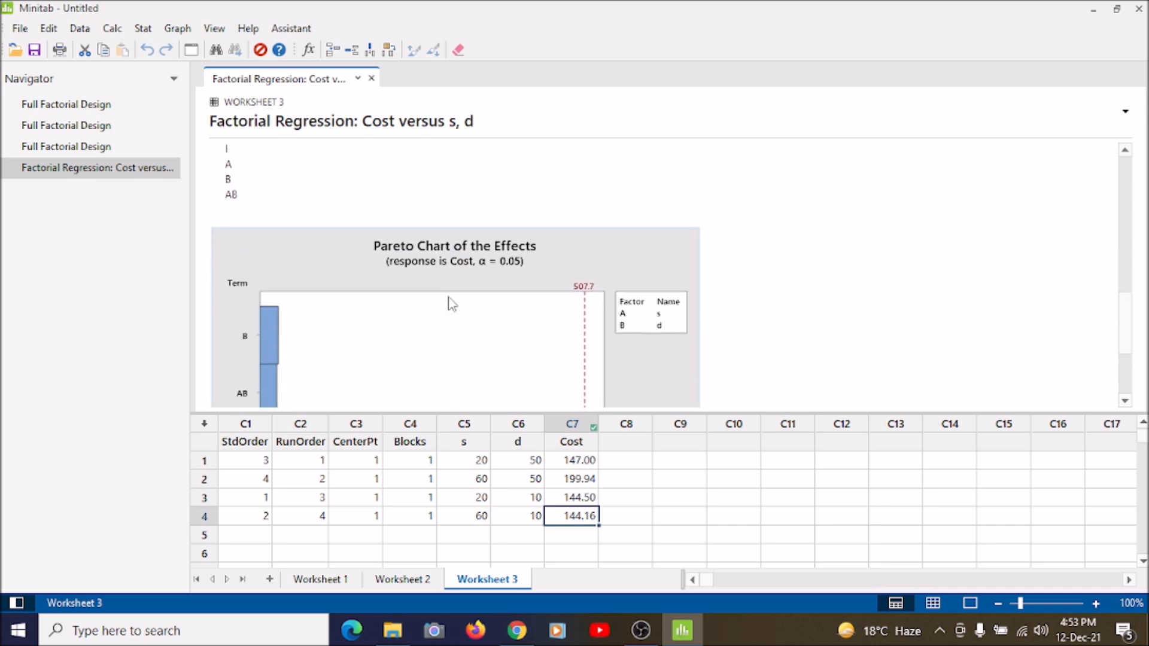
scroll(454, 299, up, 3)
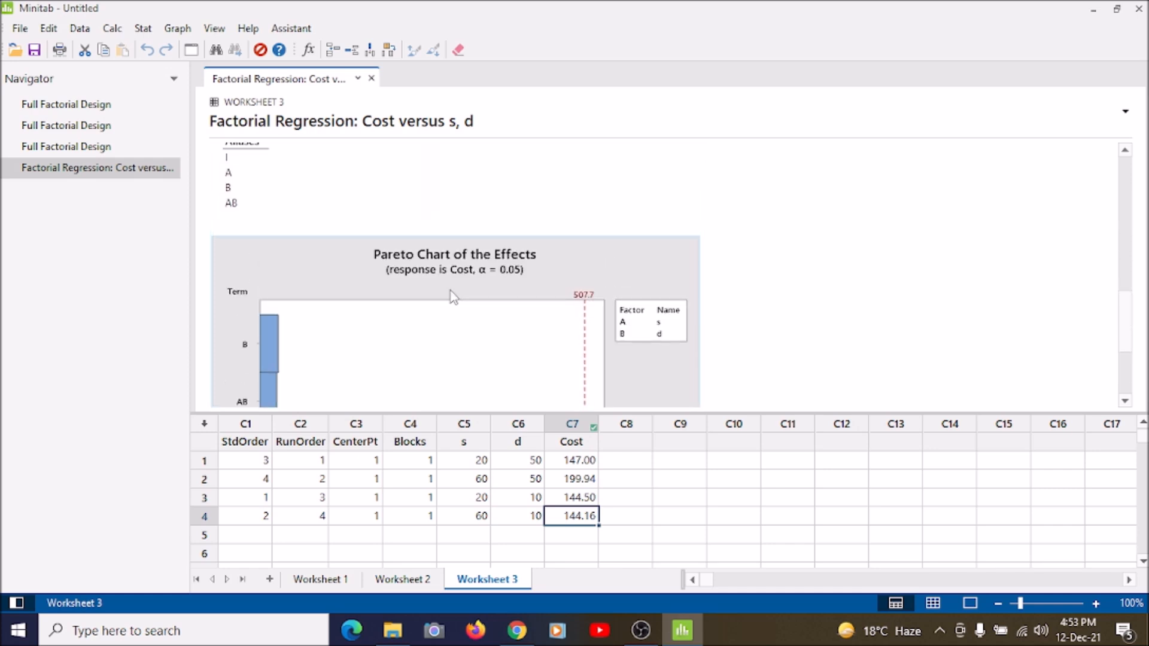
scroll(487, 262, down, 2)
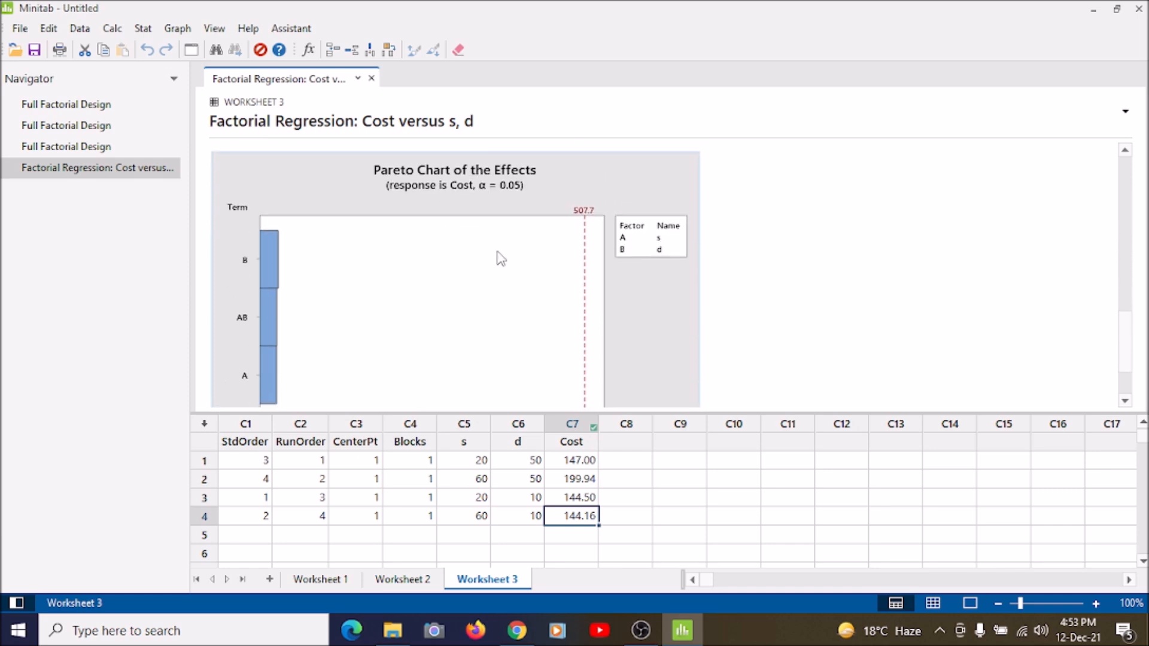
scroll(500, 256, down, 2)
scroll(501, 257, up, 2)
scroll(502, 258, down, 2)
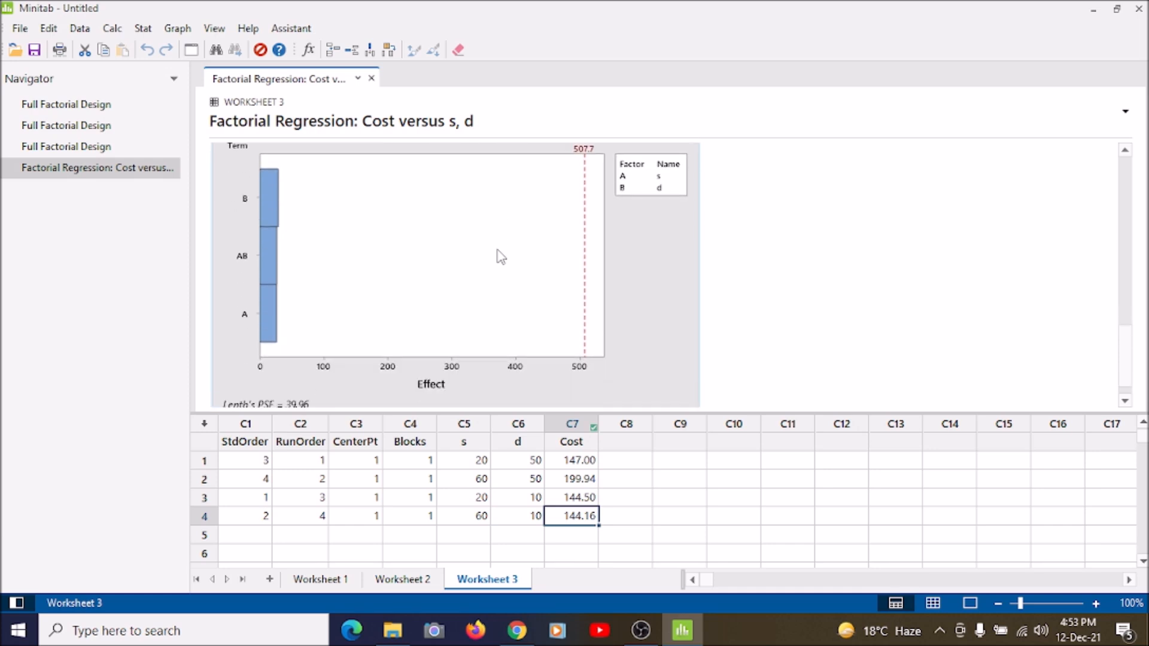
scroll(501, 251, up, 2)
scroll(494, 254, down, 2)
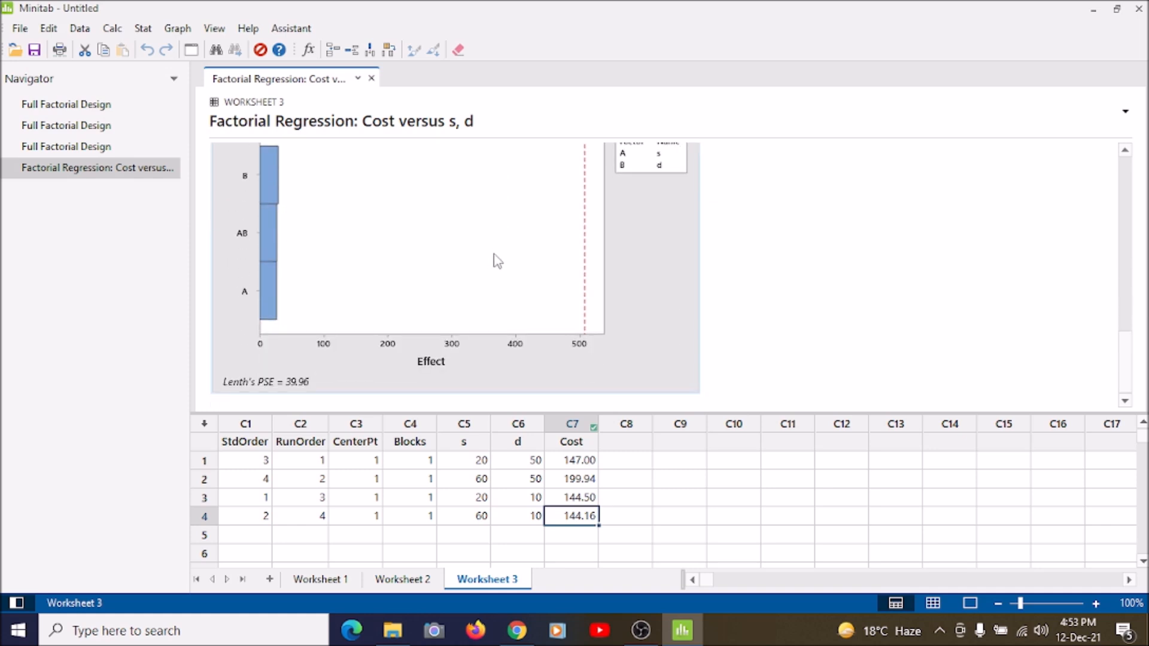
scroll(497, 260, up, 10)
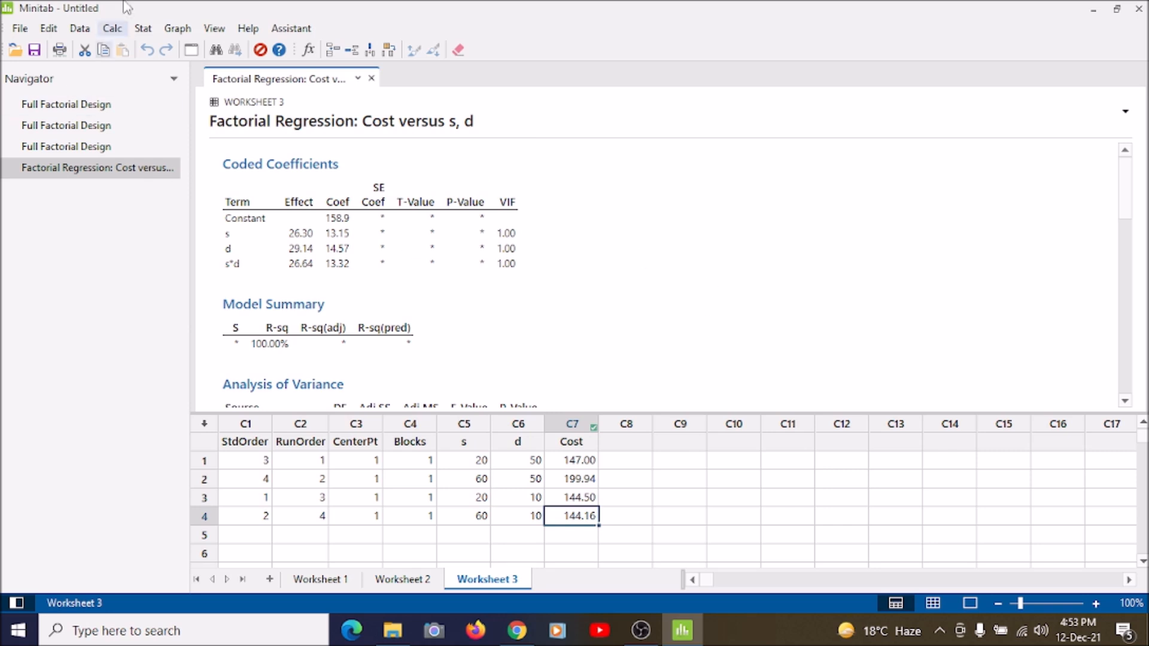
Create factorial plots for Cost with variables s and d, showing only model terms, with no custom title and the default graphs.
click(143, 28)
mouse_move(166, 105)
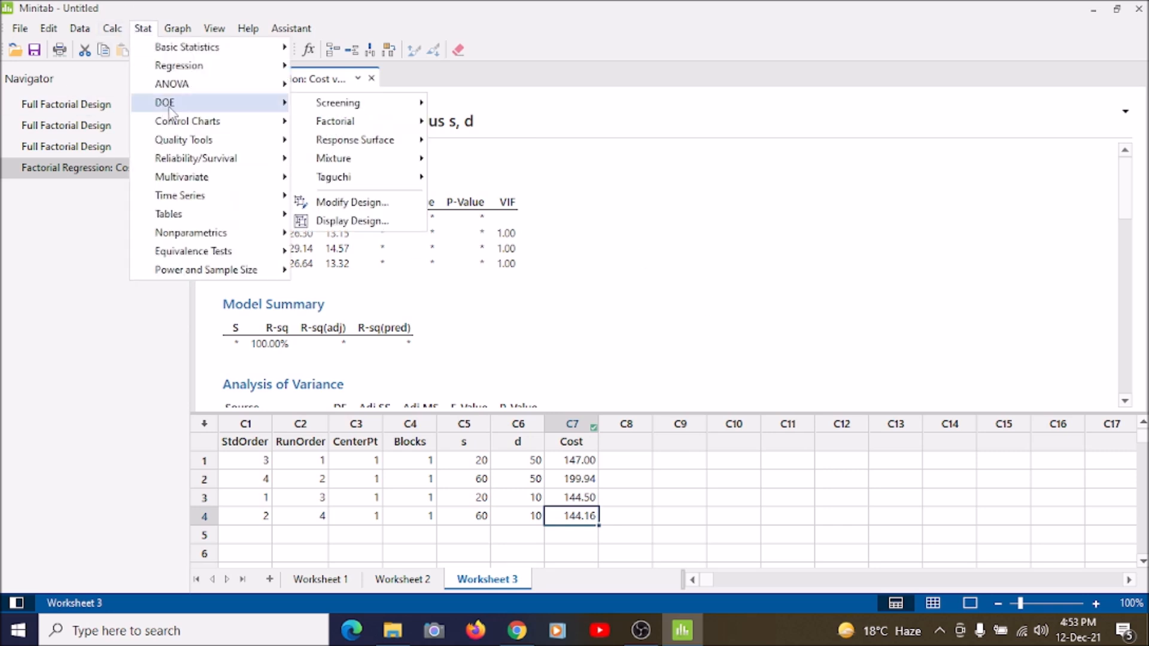
mouse_move(400, 127)
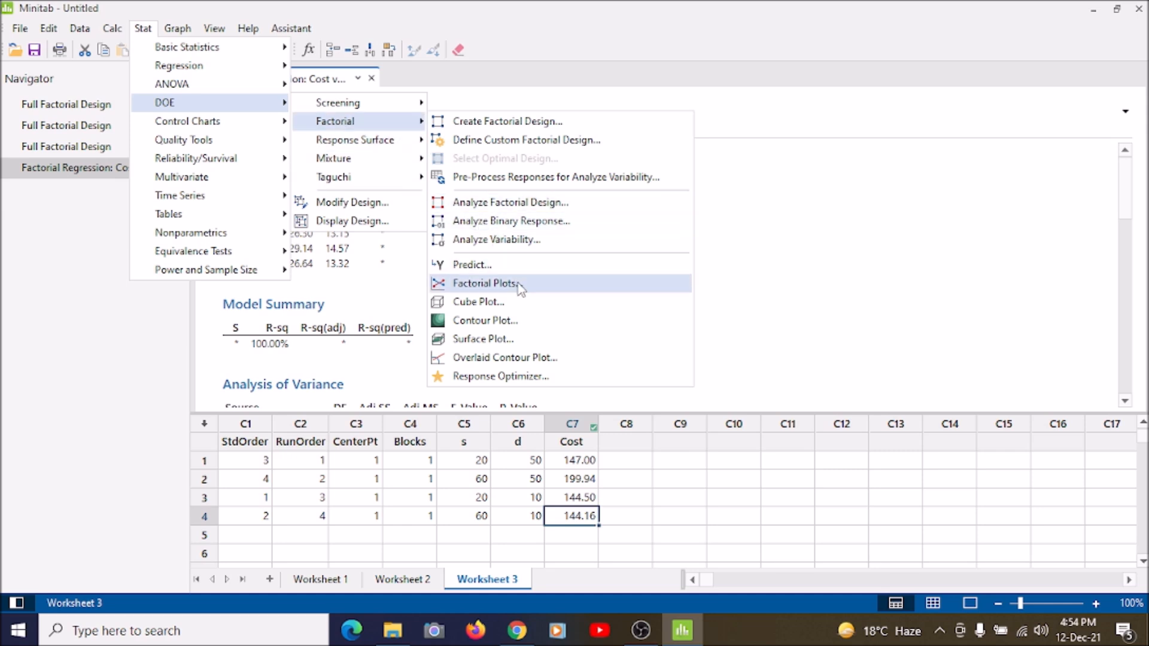
click(549, 287)
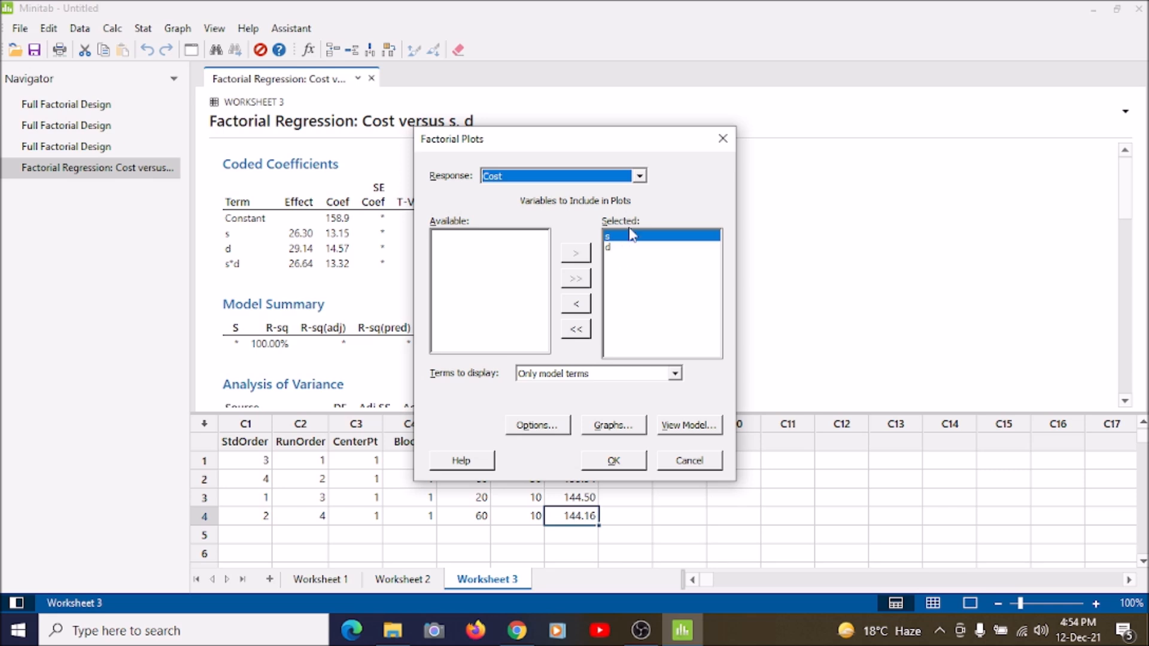
click(541, 424)
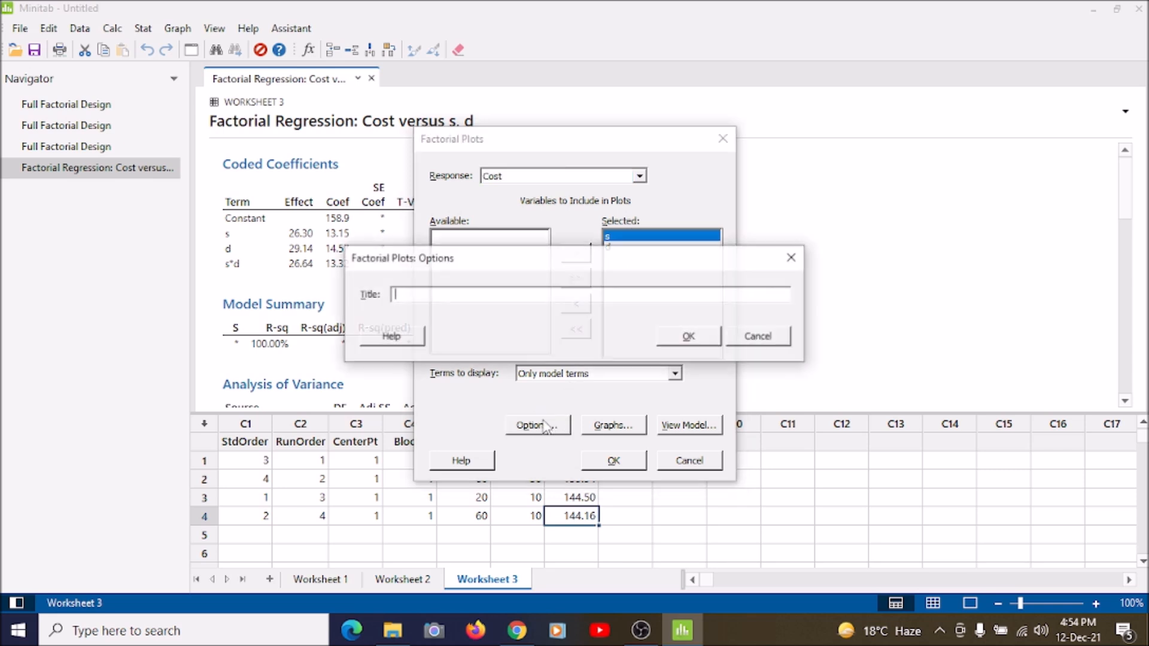
click(718, 339)
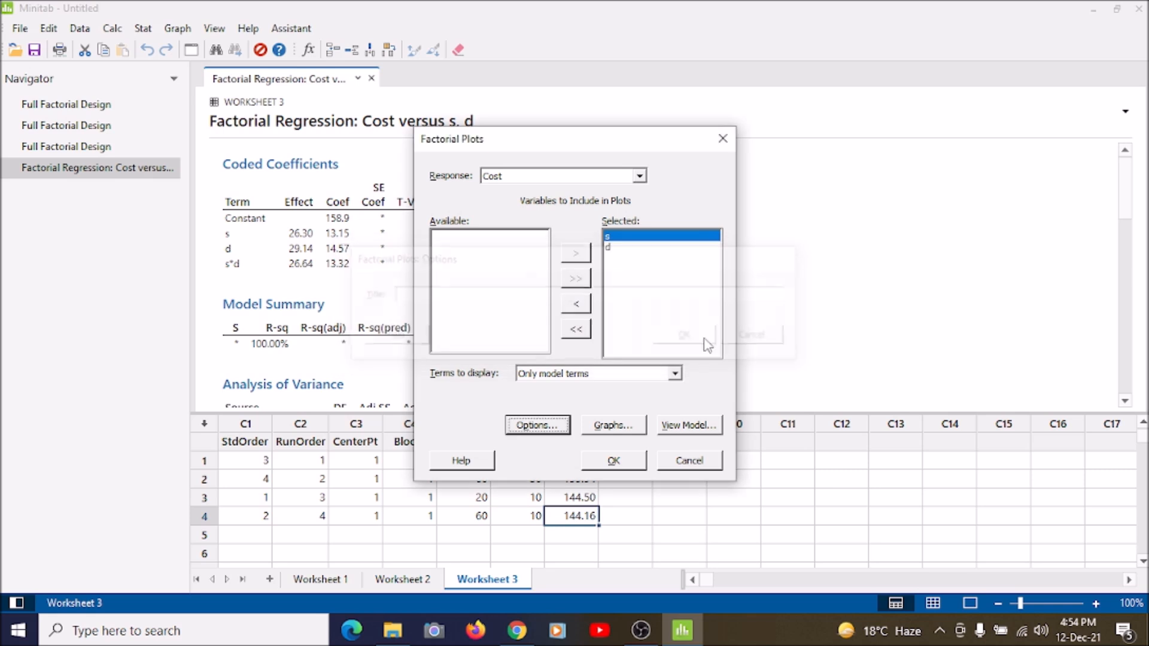
click(609, 425)
click(600, 372)
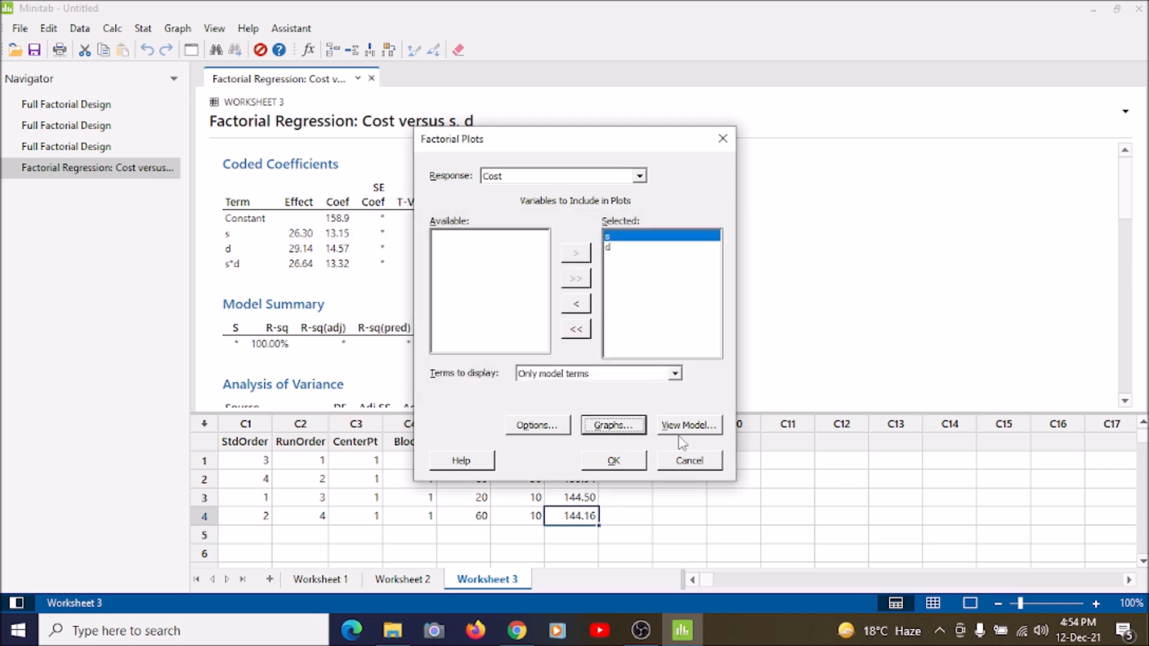
click(673, 426)
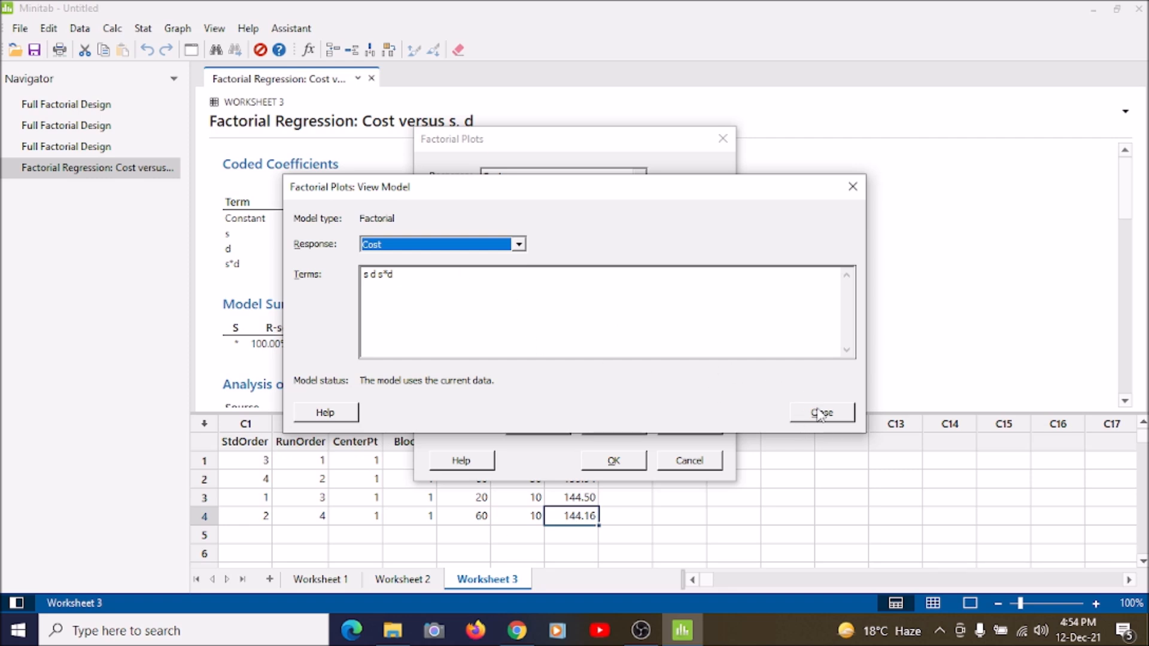
click(813, 410)
click(615, 460)
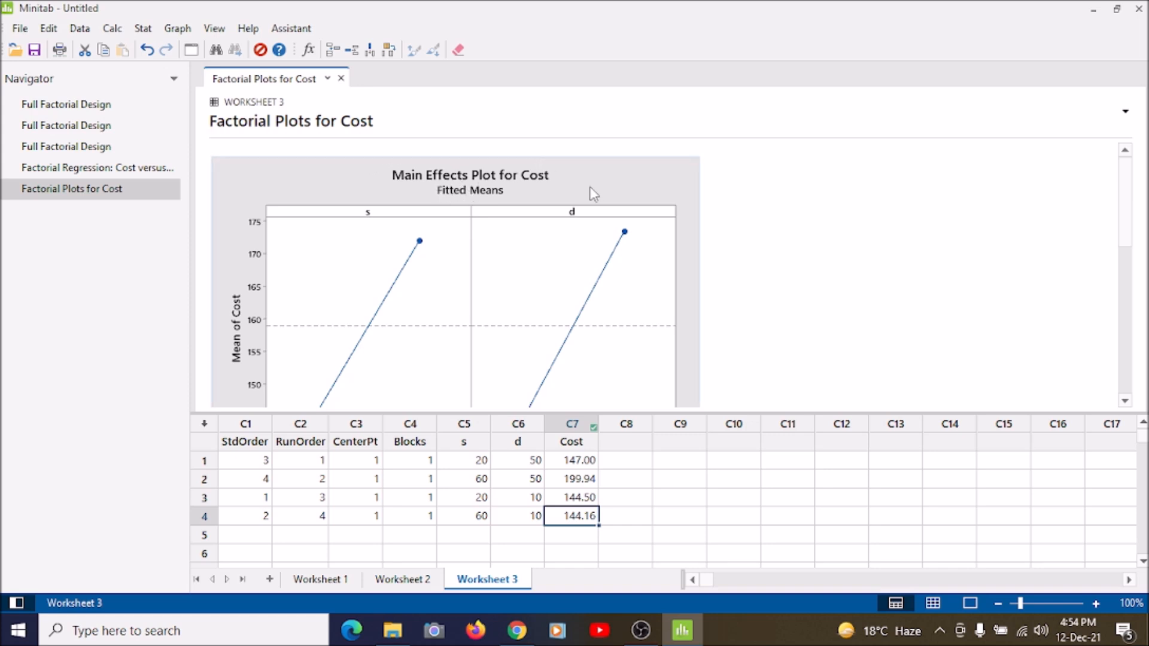
Examine the main effects plot for Cost, comparing the fitted means across the levels of s and d.
scroll(593, 194, down, 3)
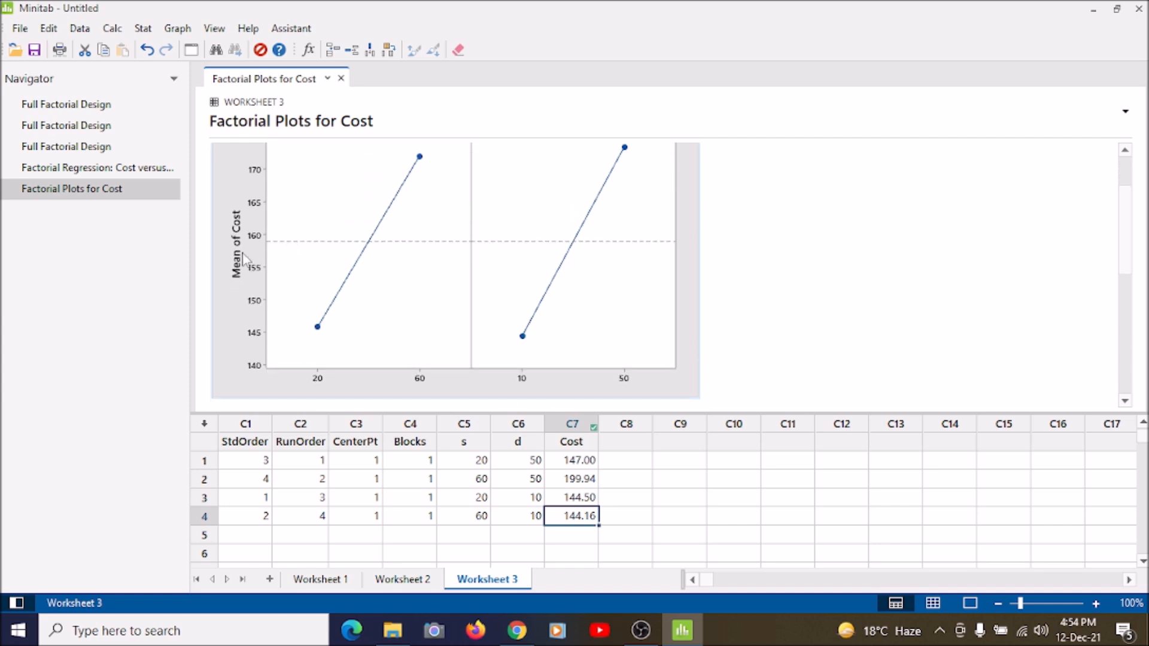
scroll(453, 354, down, 3)
scroll(453, 354, up, 5)
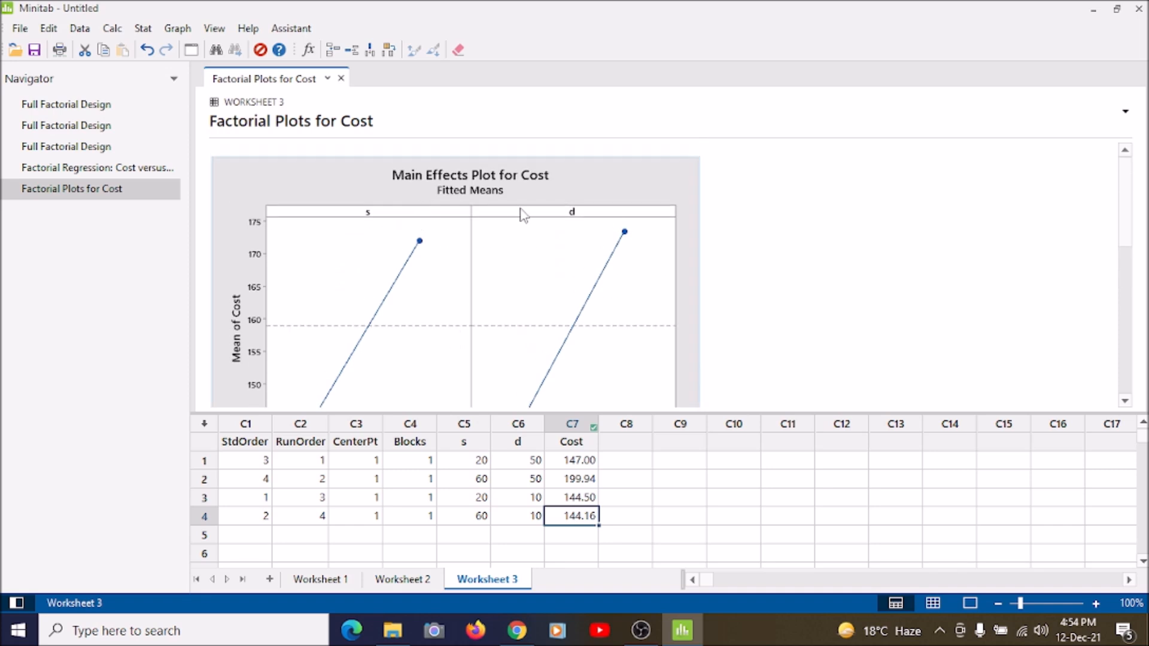
scroll(525, 219, down, 3)
scroll(515, 221, up, 3)
scroll(417, 239, down, 2)
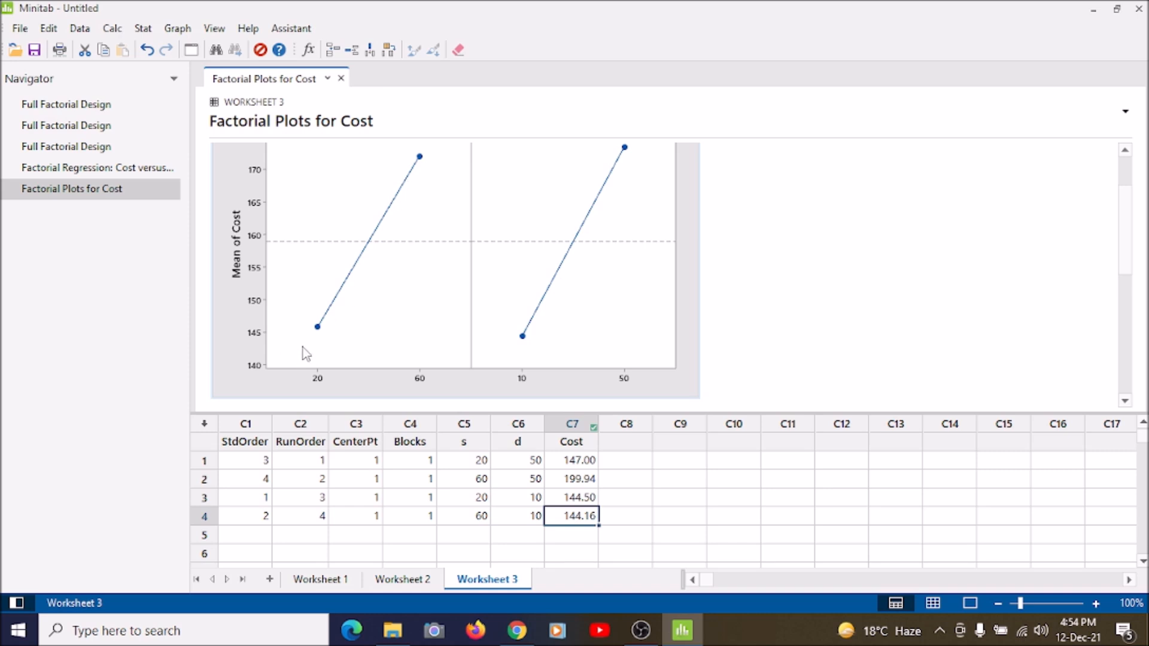
scroll(398, 253, up, 1)
scroll(446, 259, down, 2)
scroll(534, 323, up, 2)
scroll(533, 318, down, 2)
scroll(563, 284, up, 2)
Examine the s*d interaction plot for Cost, comparing the lines for the two levels of d.
scroll(563, 284, down, 5)
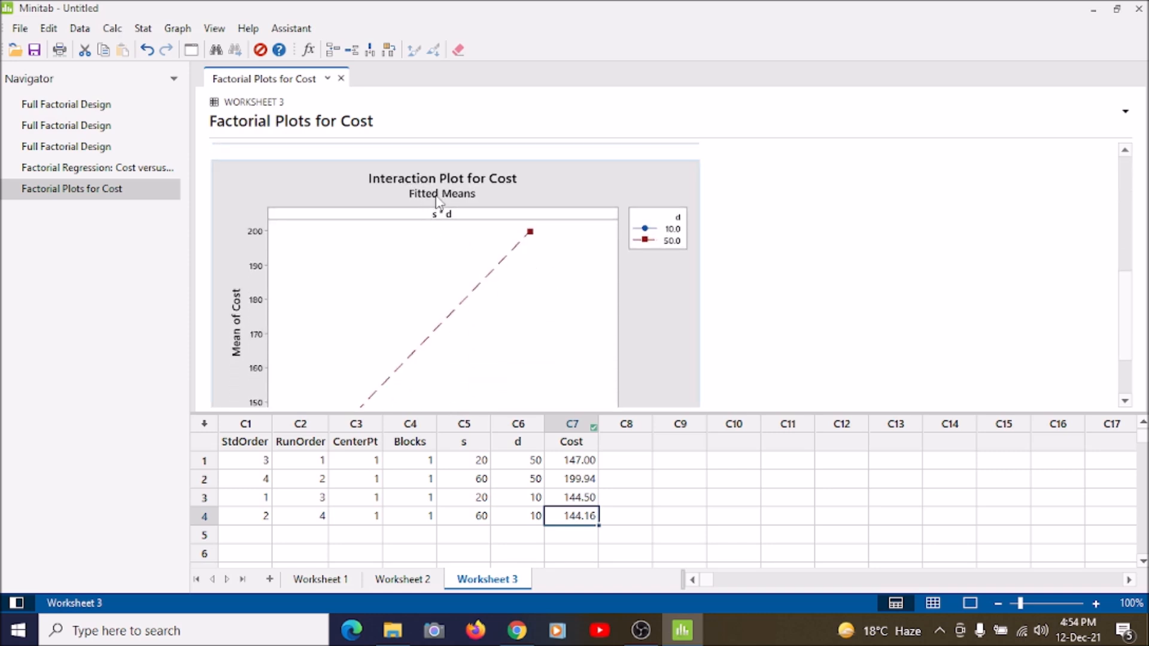
scroll(488, 191, down, 2)
scroll(488, 189, up, 2)
scroll(489, 189, down, 2)
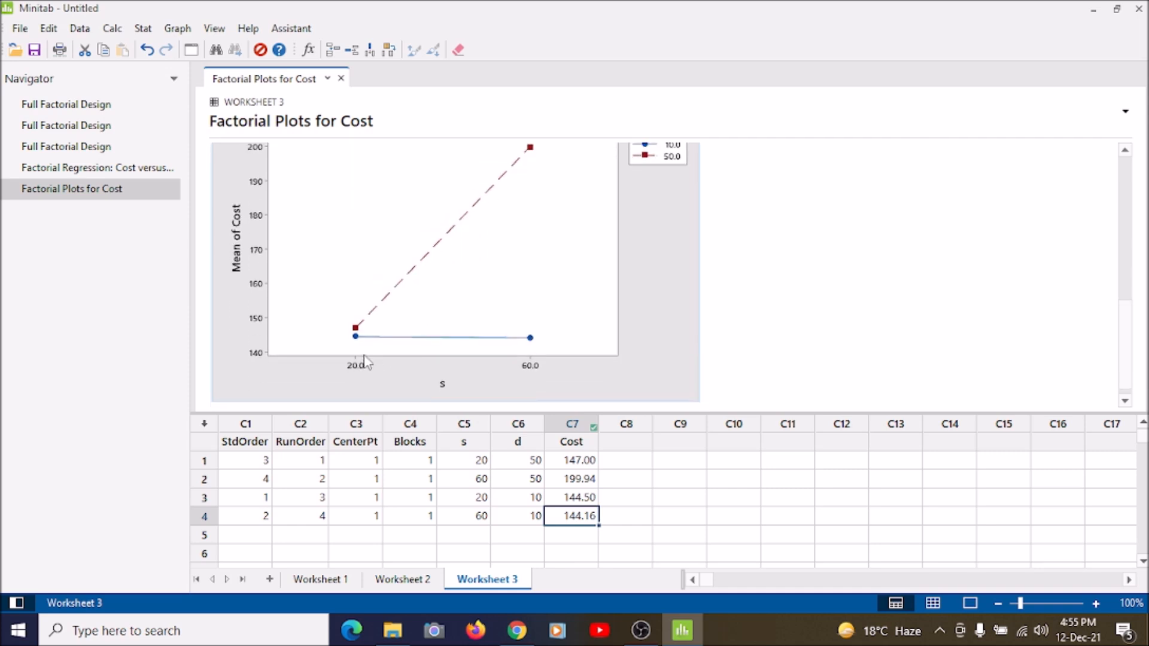
scroll(550, 344, up, 4)
scroll(544, 335, down, 4)
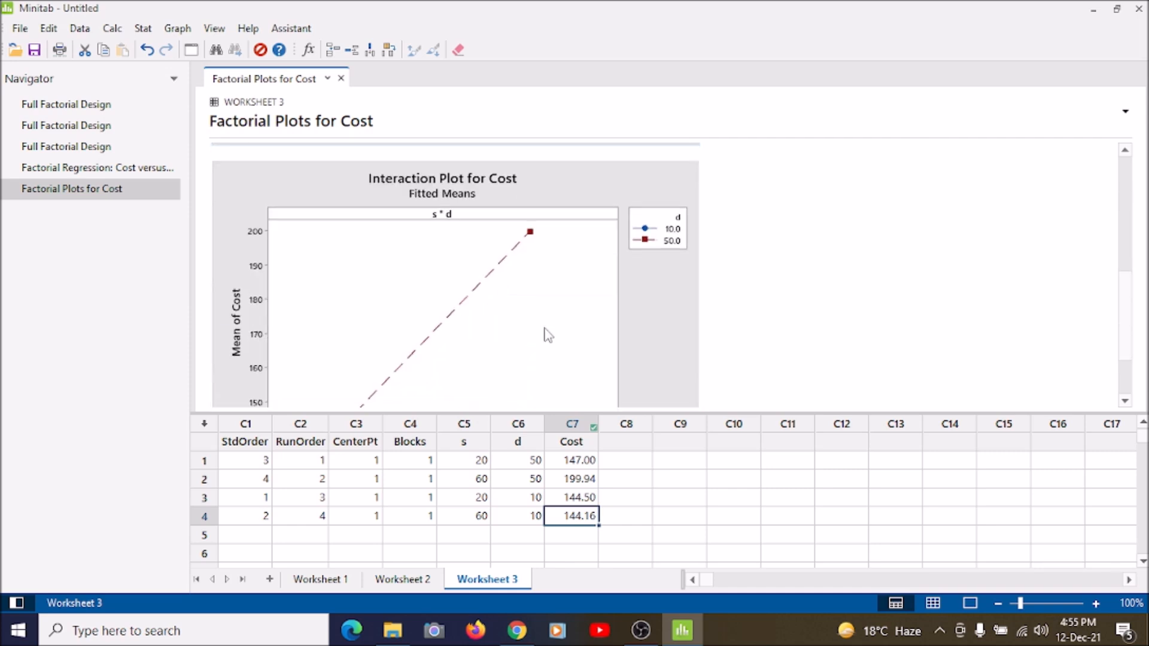
scroll(408, 300, up, 4)
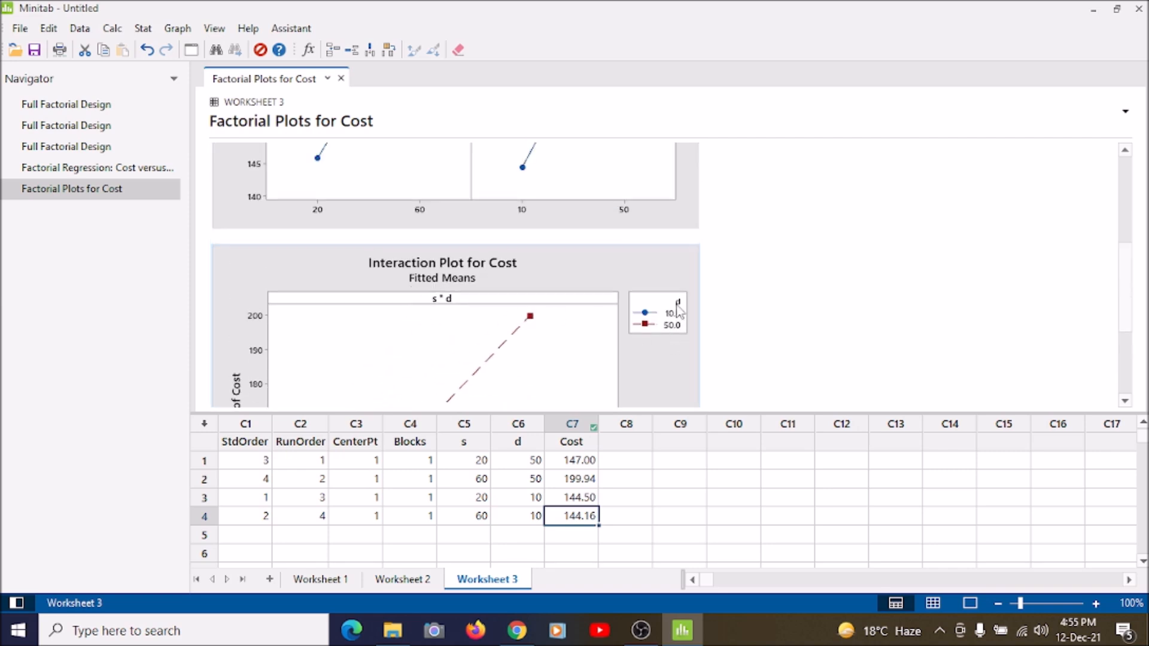
scroll(673, 326, down, 2)
scroll(673, 303, down, 3)
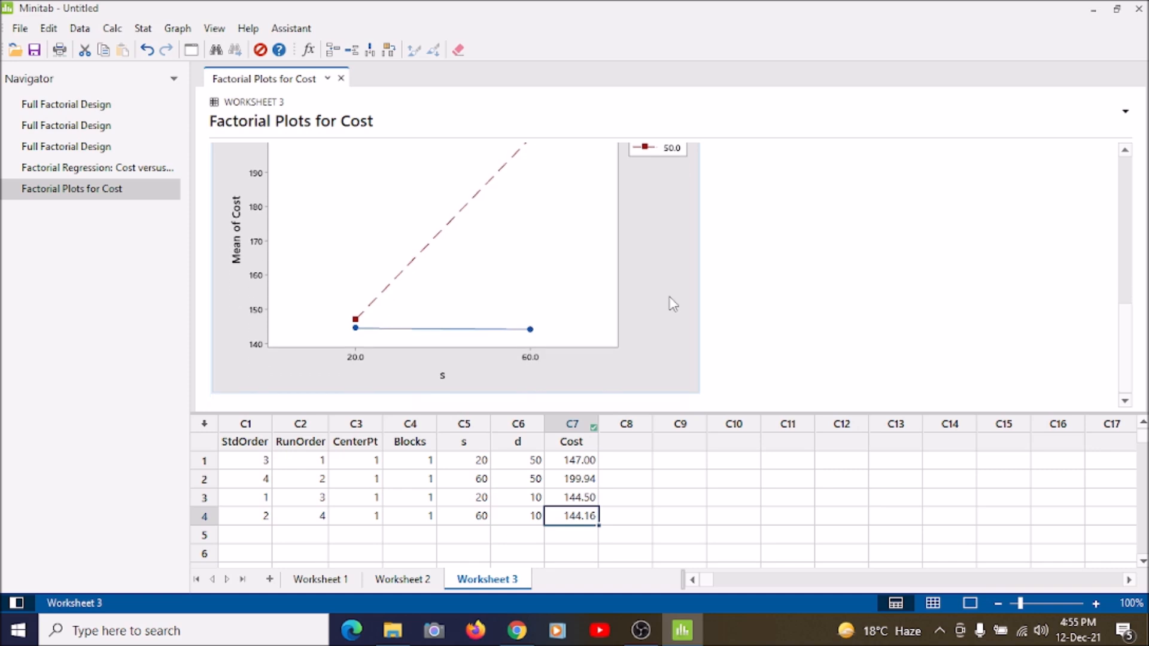
scroll(666, 297, up, 5)
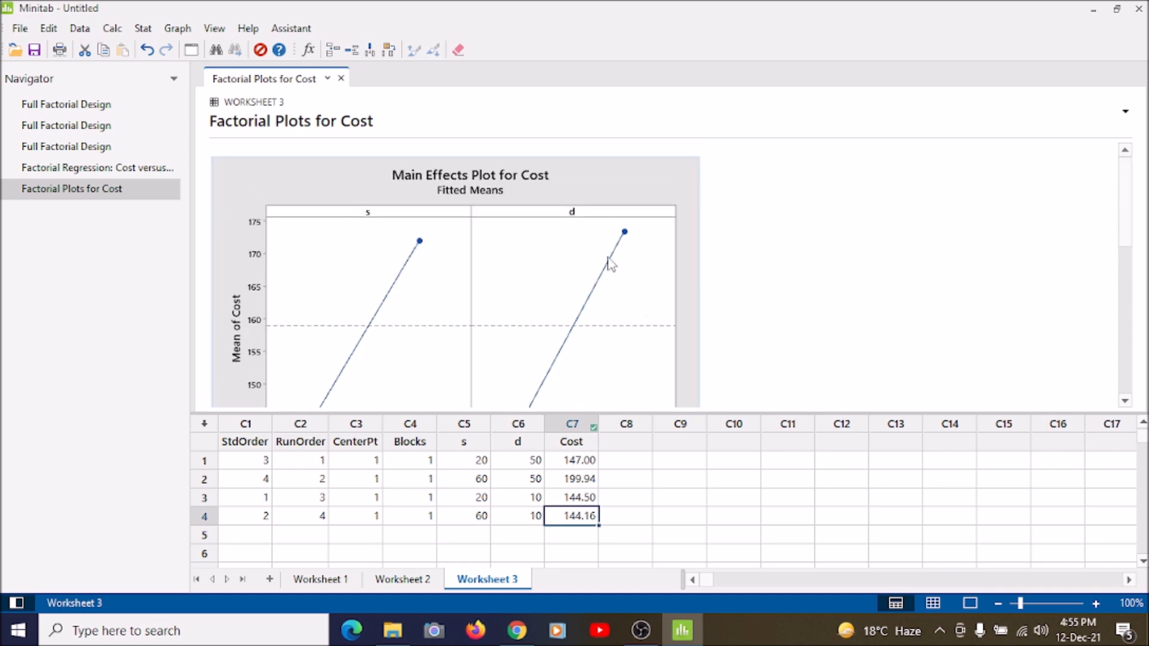
Set up a central composite response surface design with 2 continuous factors, 13 full runs in 1 block, default center points and alpha, and 1 replicate.
click(143, 29)
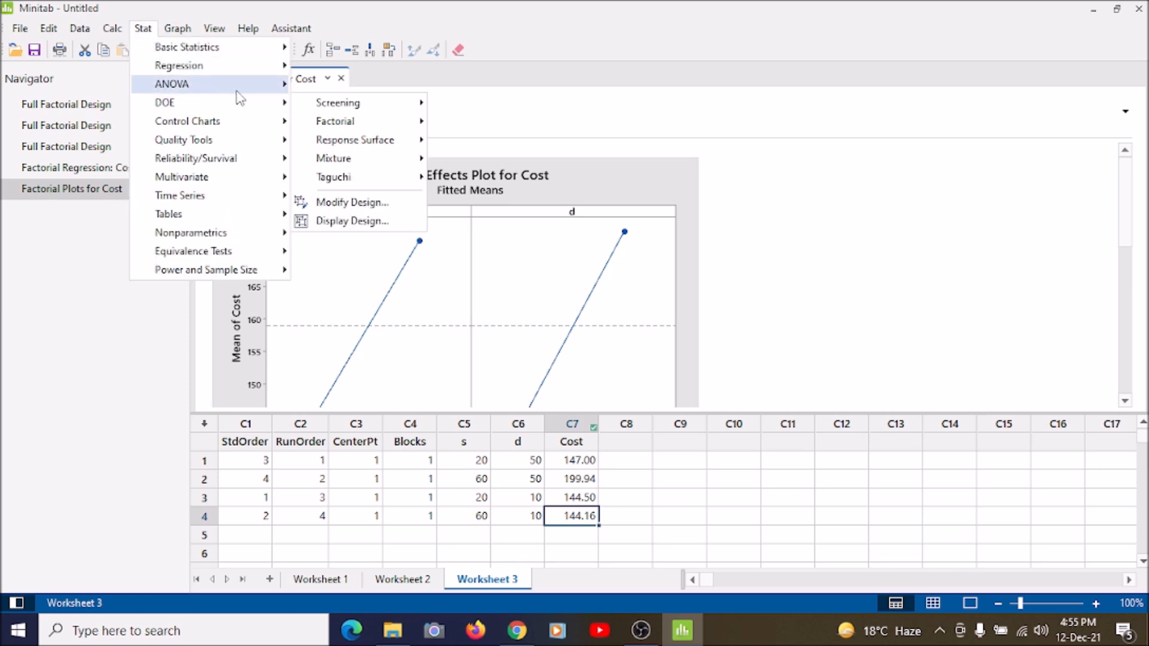
mouse_move(245, 103)
mouse_move(338, 121)
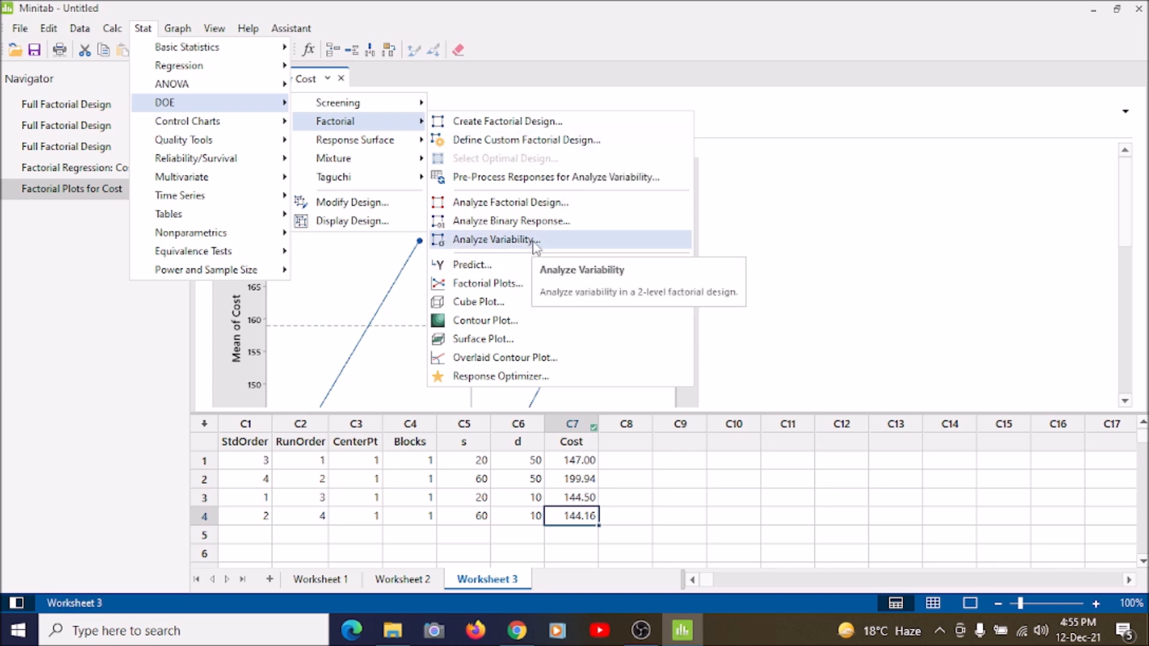
mouse_move(412, 144)
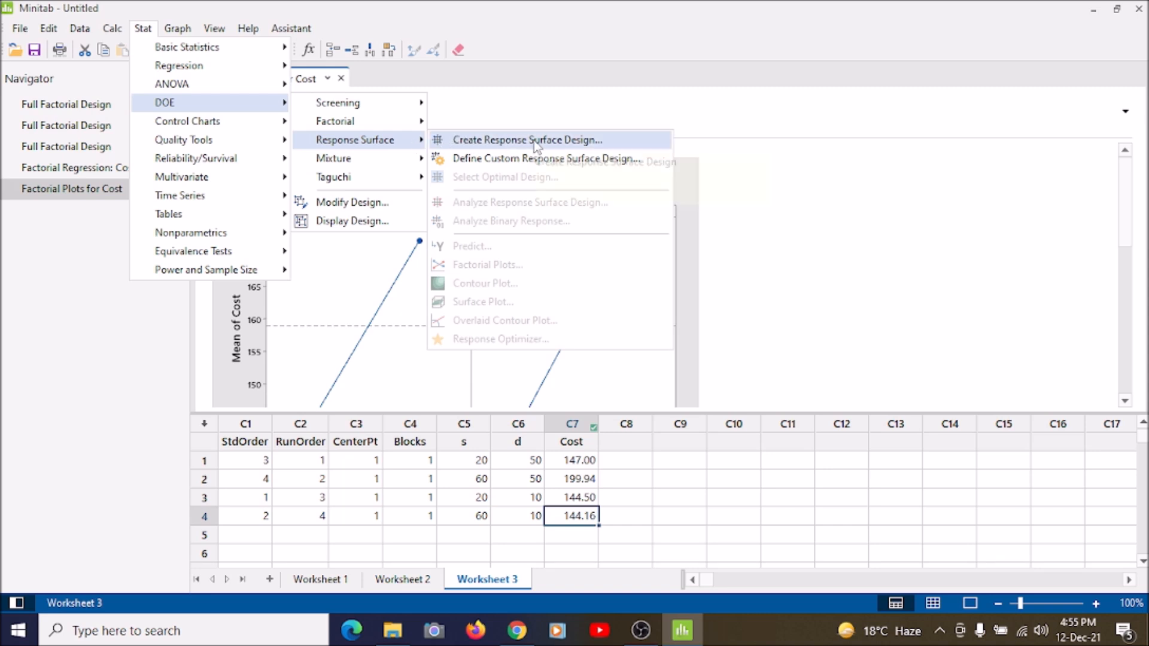
click(607, 141)
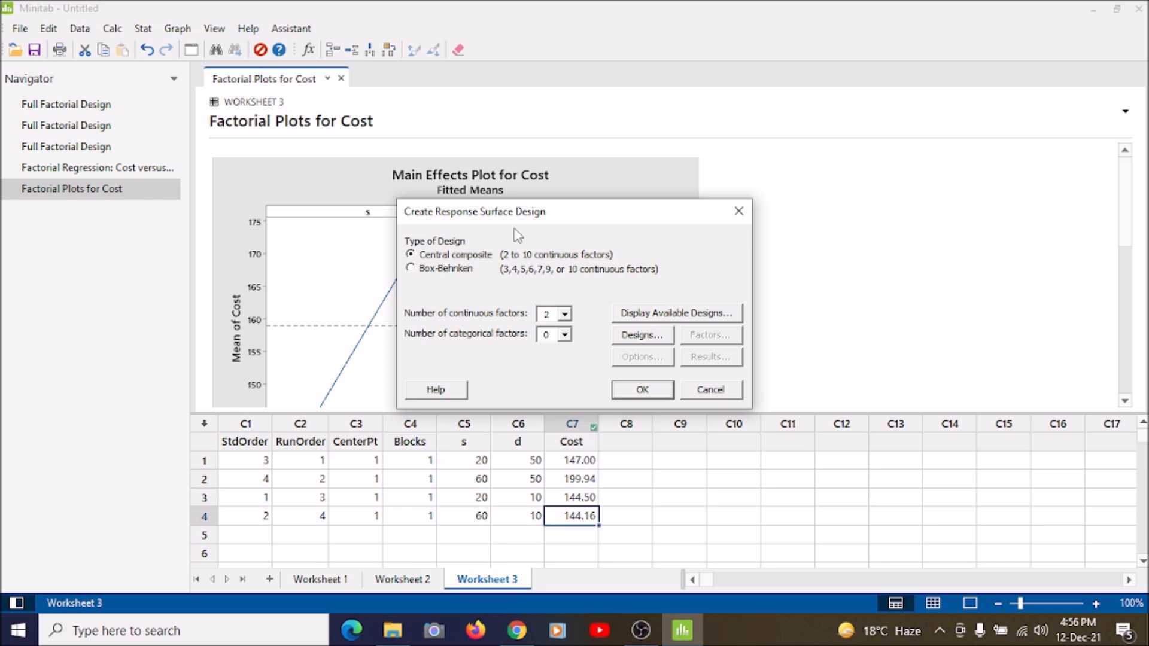
click(642, 335)
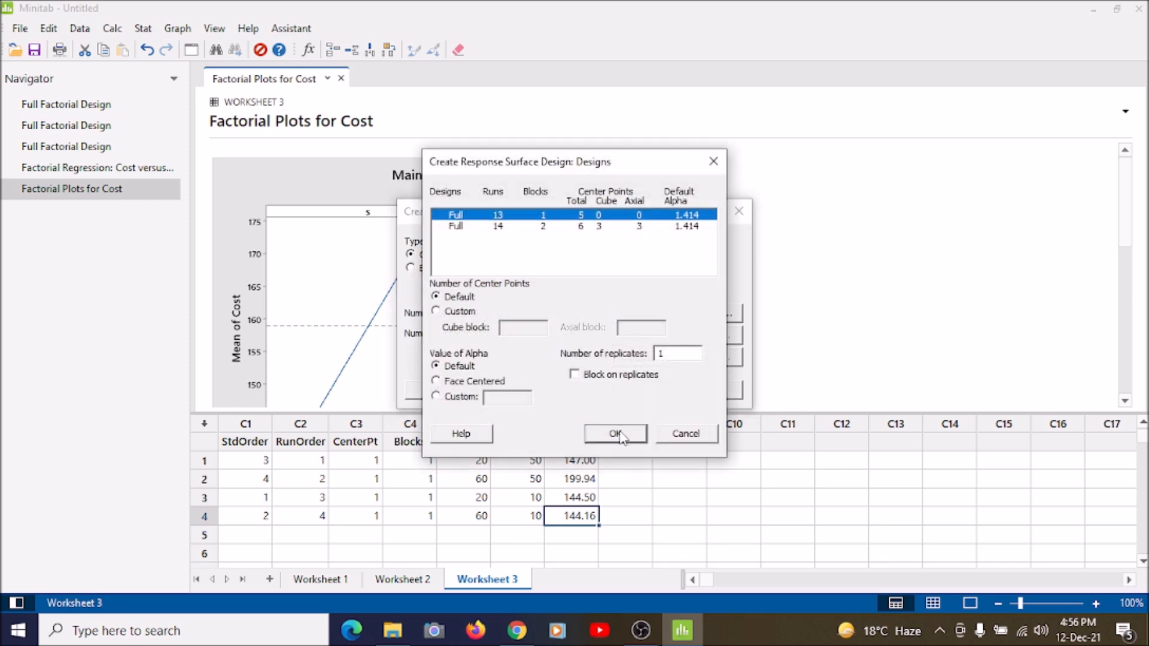
click(615, 434)
Check the available designs, keep the default factors and summary table results, and generate the central composite design.
click(711, 313)
click(735, 417)
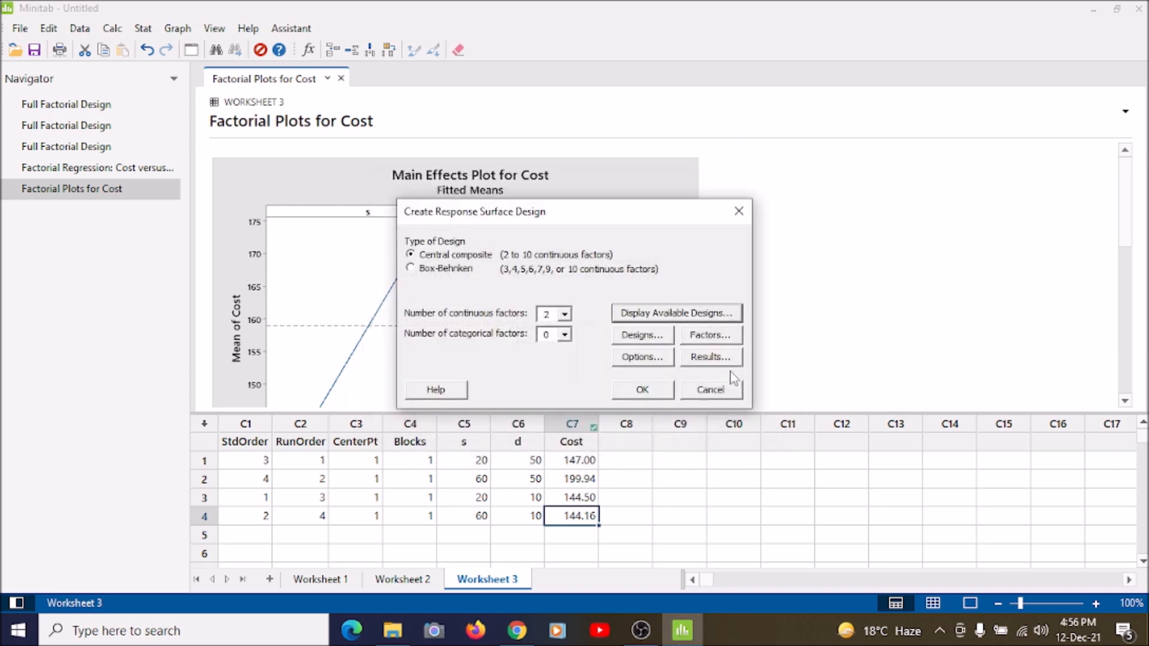
click(718, 335)
click(586, 398)
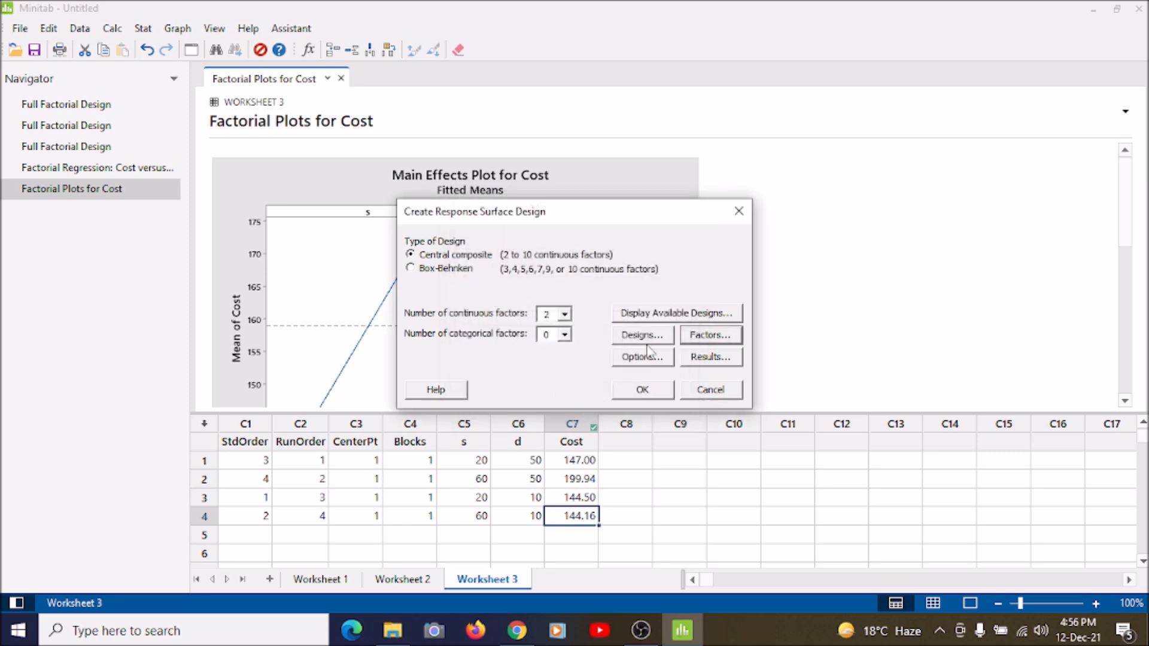
click(695, 356)
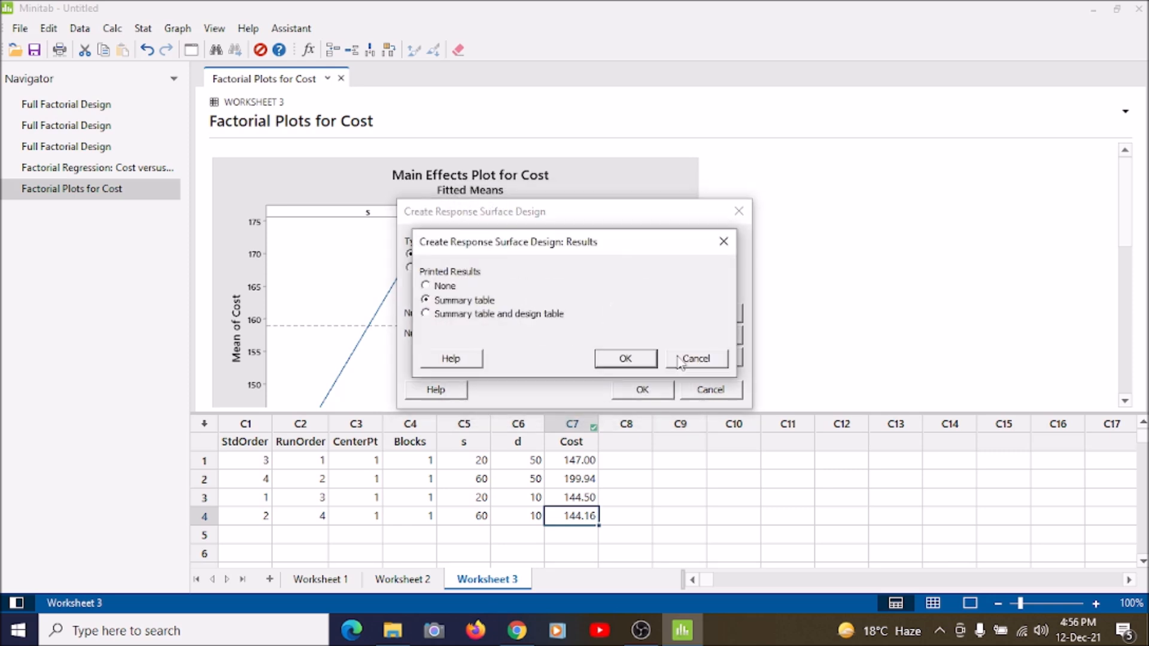
click(632, 367)
click(654, 392)
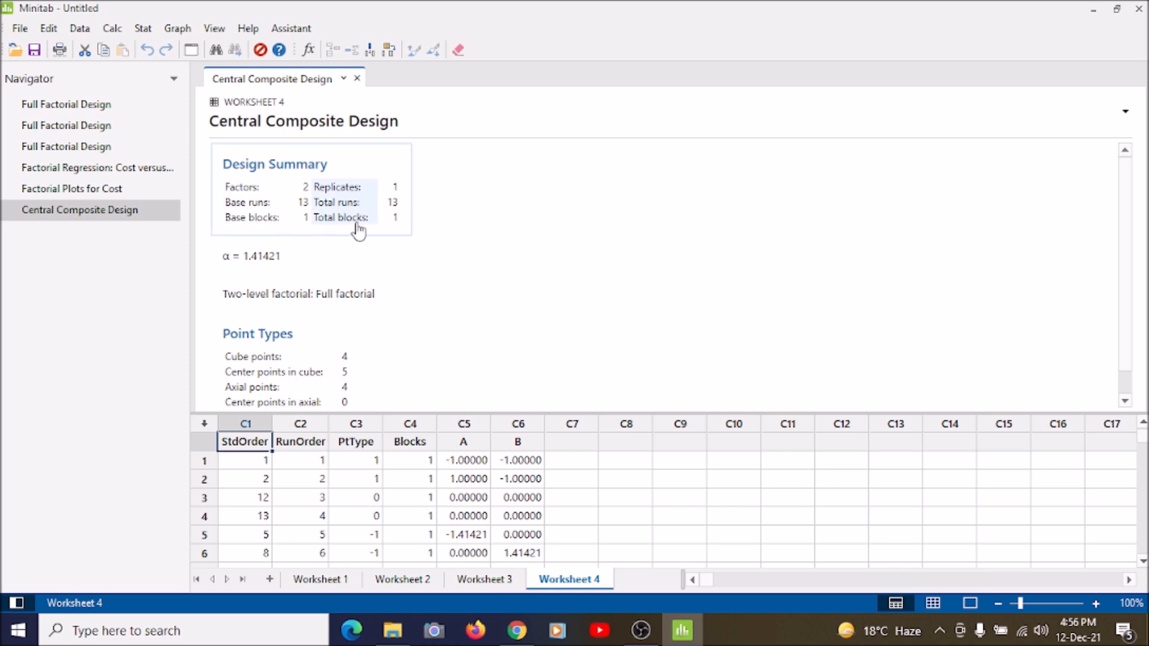
scroll(359, 231, down, 1)
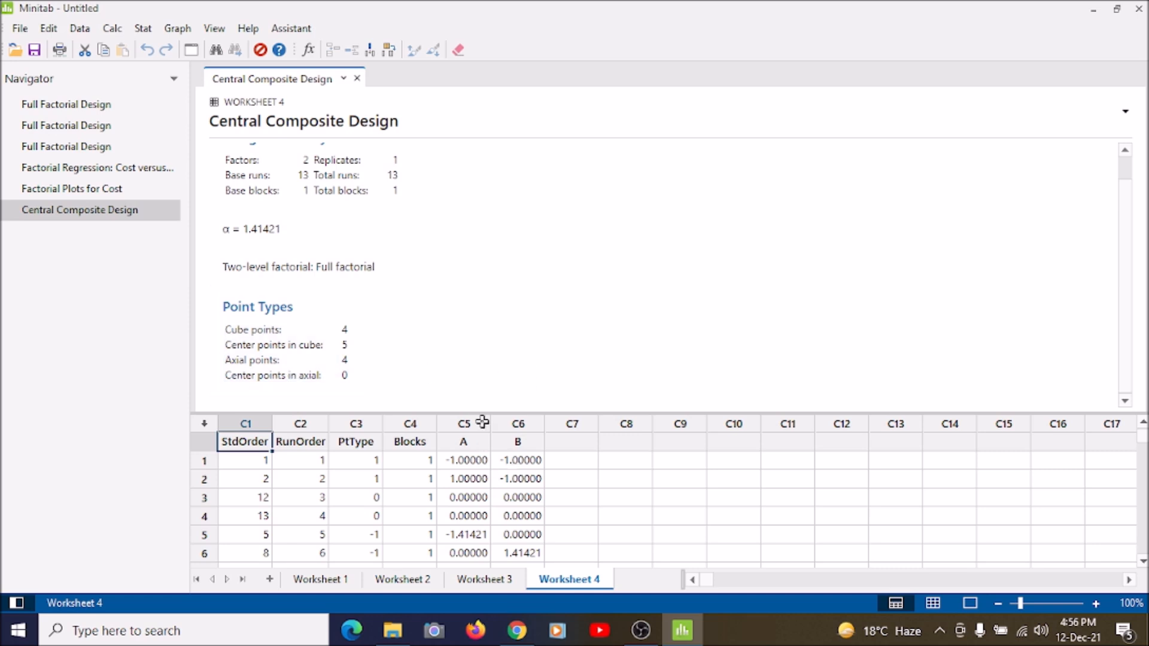
Examine all 13 runs of the central composite design in Worksheet 4, including point types and coded levels of A and B.
click(1142, 564)
drag(1145, 467, 1145, 437)
drag(1008, 418, 988, 201)
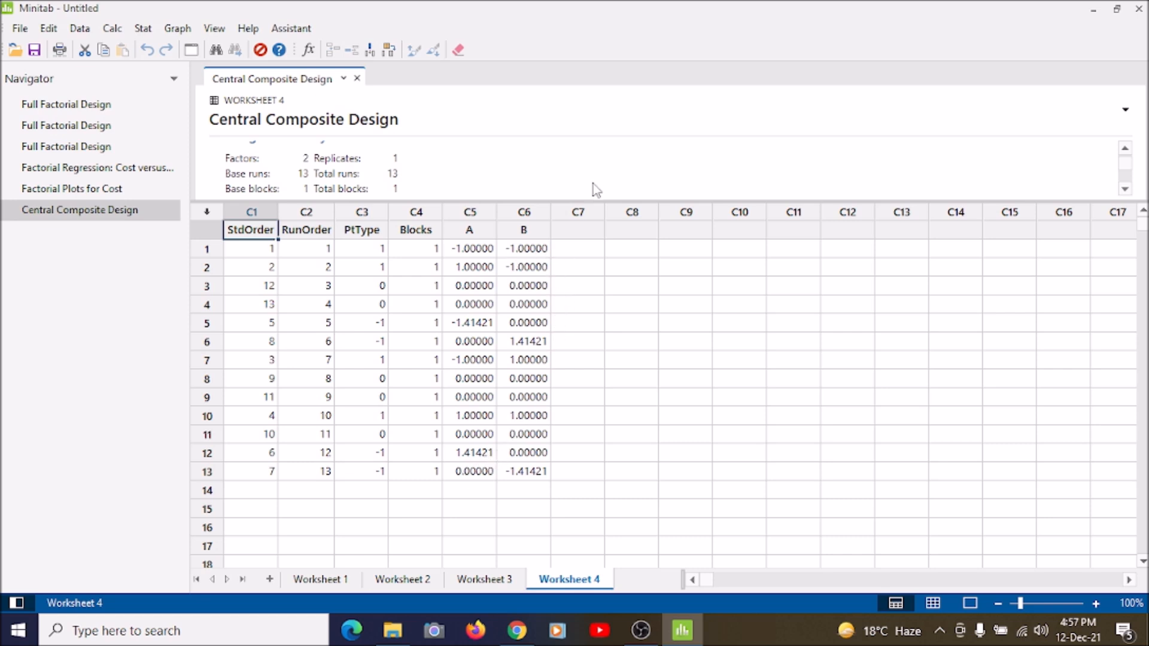
drag(597, 202, 601, 366)
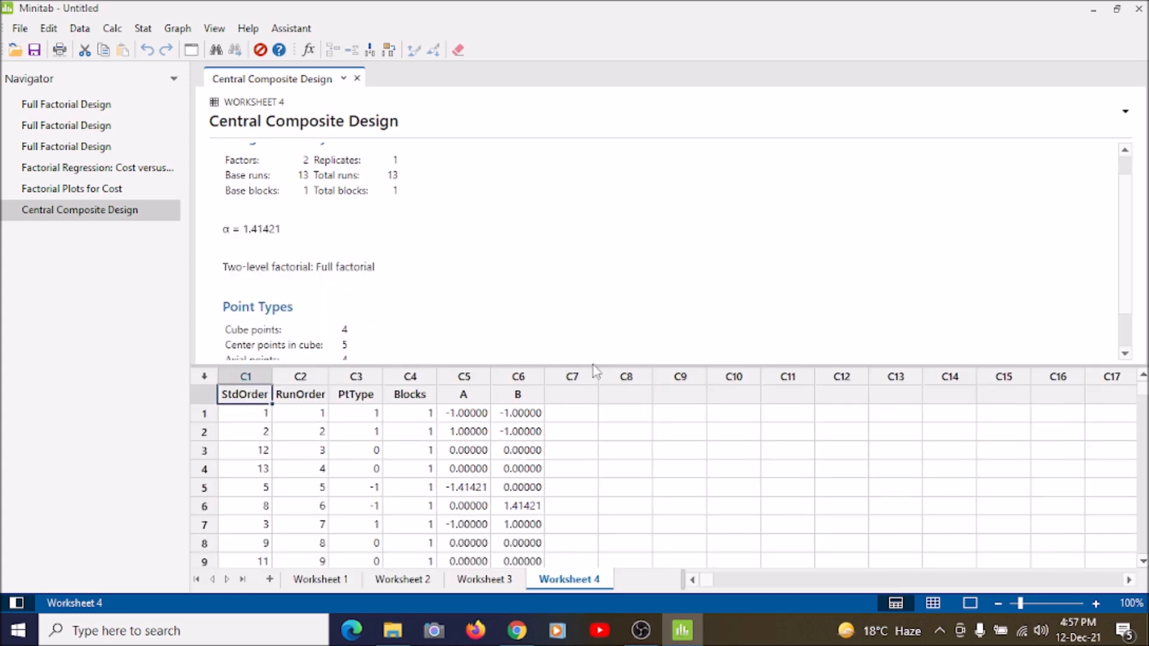
drag(601, 365, 609, 410)
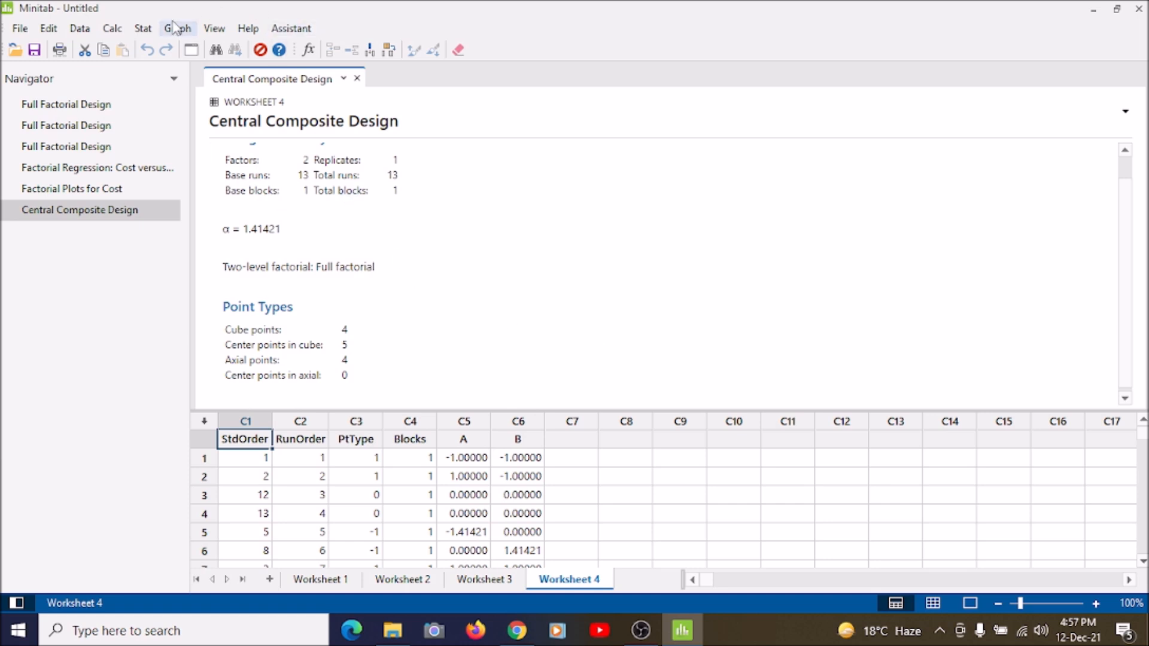
Set up another central composite response surface design with 2 continuous factors, 13 full runs in 1 block, default center points and alpha, and 1 replicate.
click(143, 29)
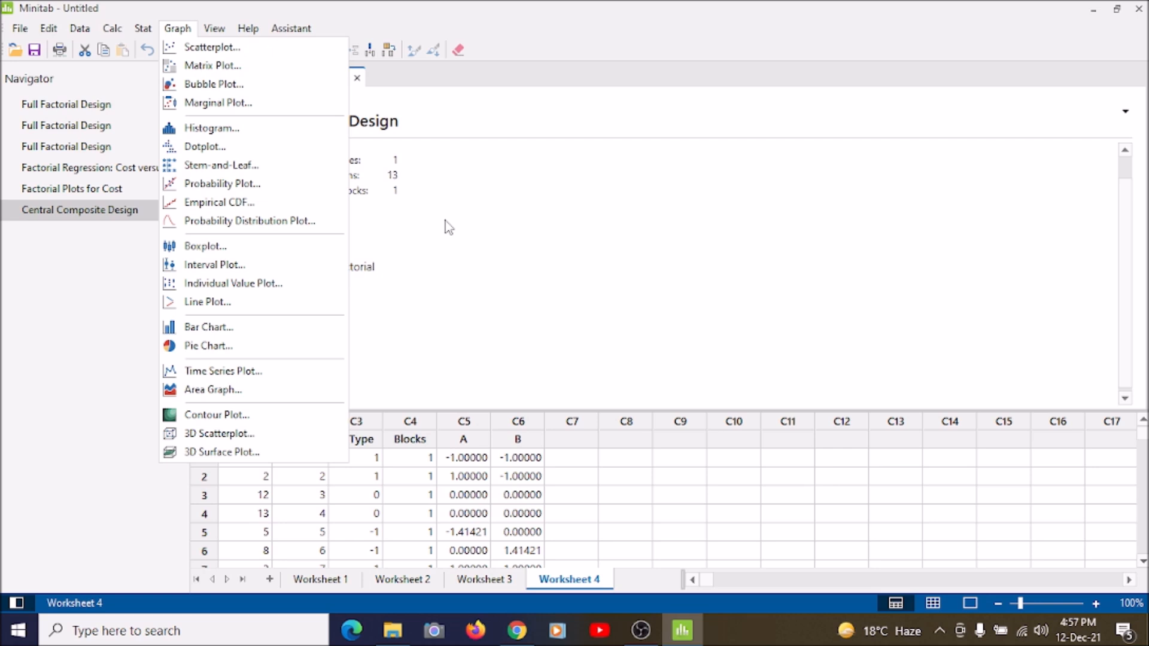
mouse_move(133, 36)
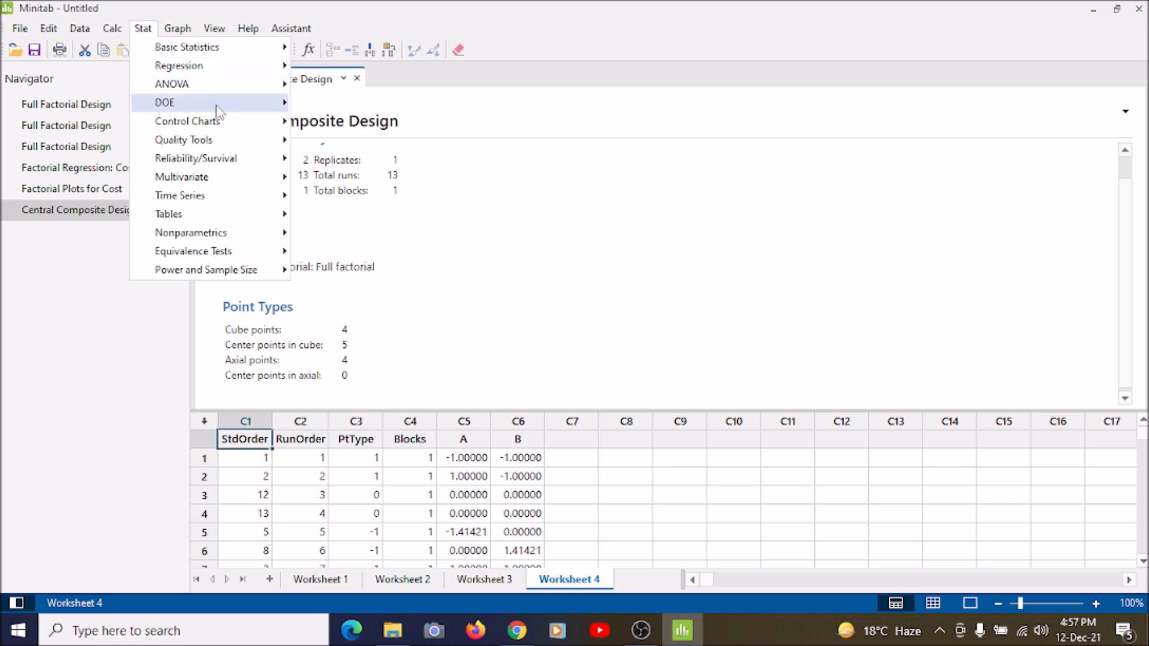
mouse_move(217, 110)
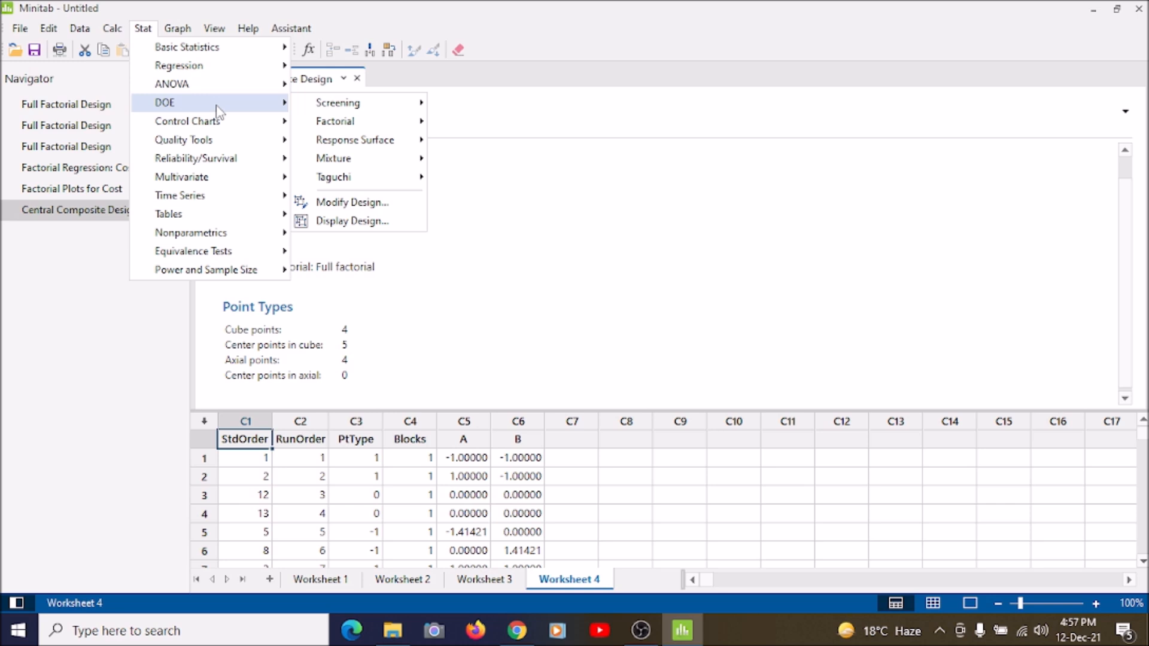
mouse_move(379, 147)
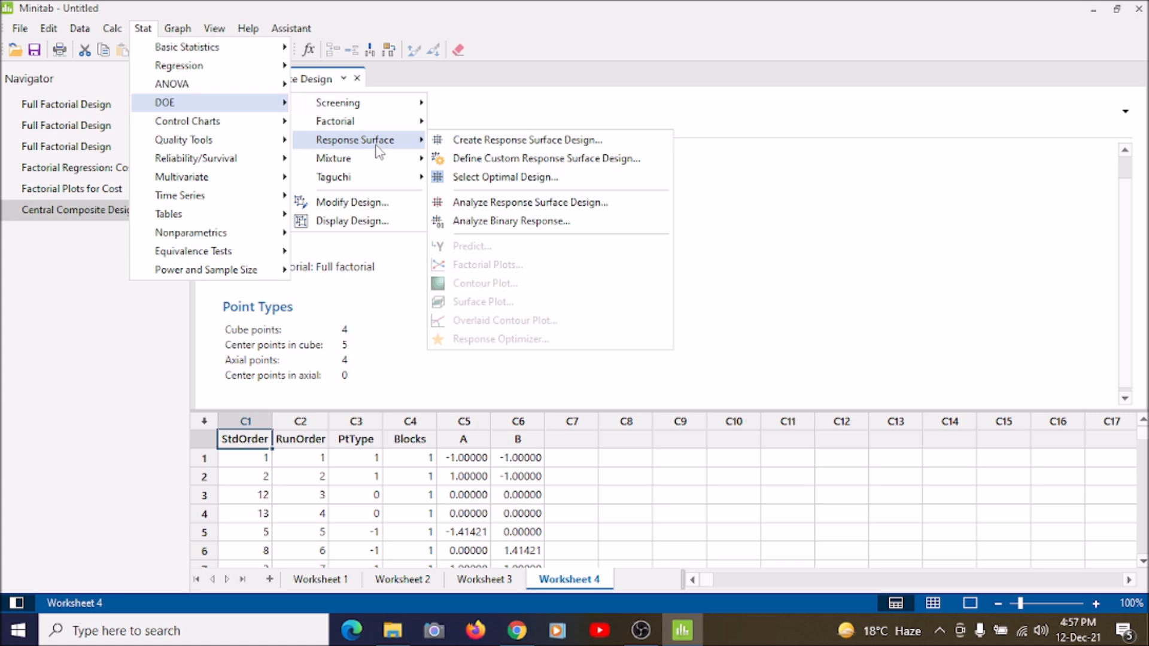
click(506, 143)
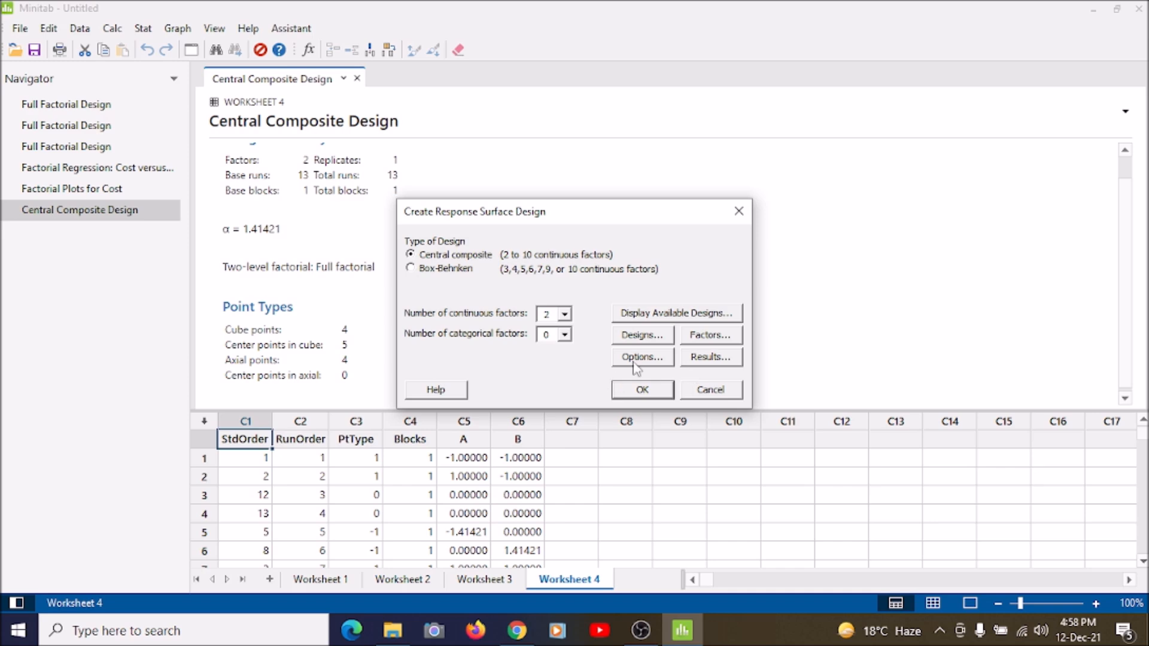
click(654, 319)
click(746, 418)
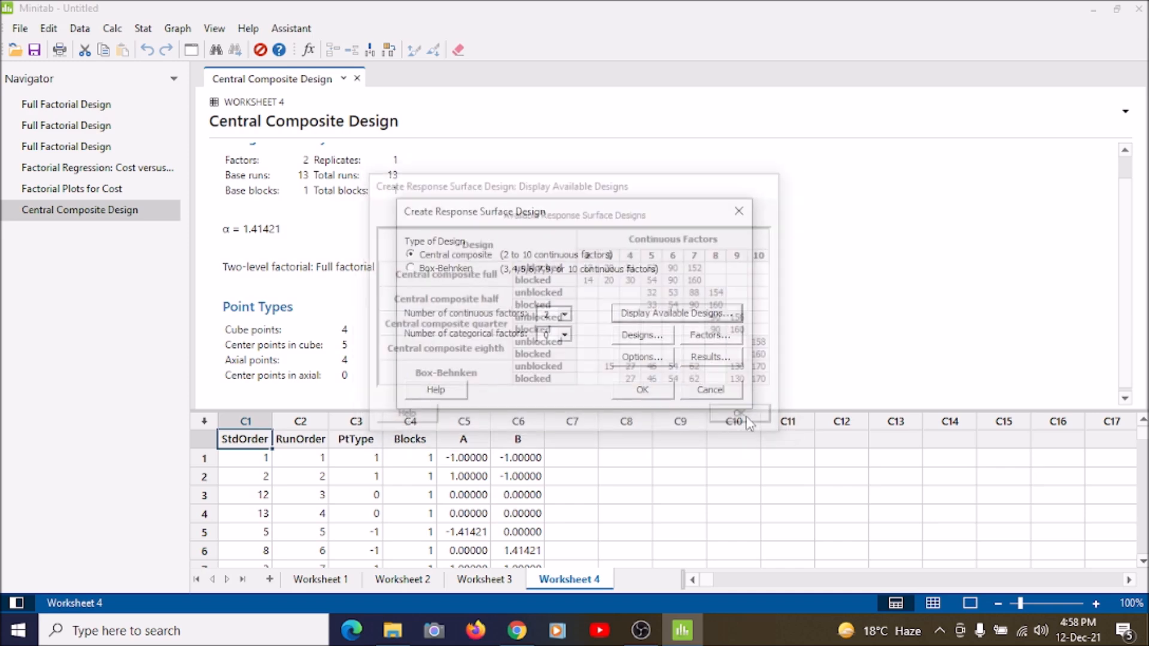
click(638, 334)
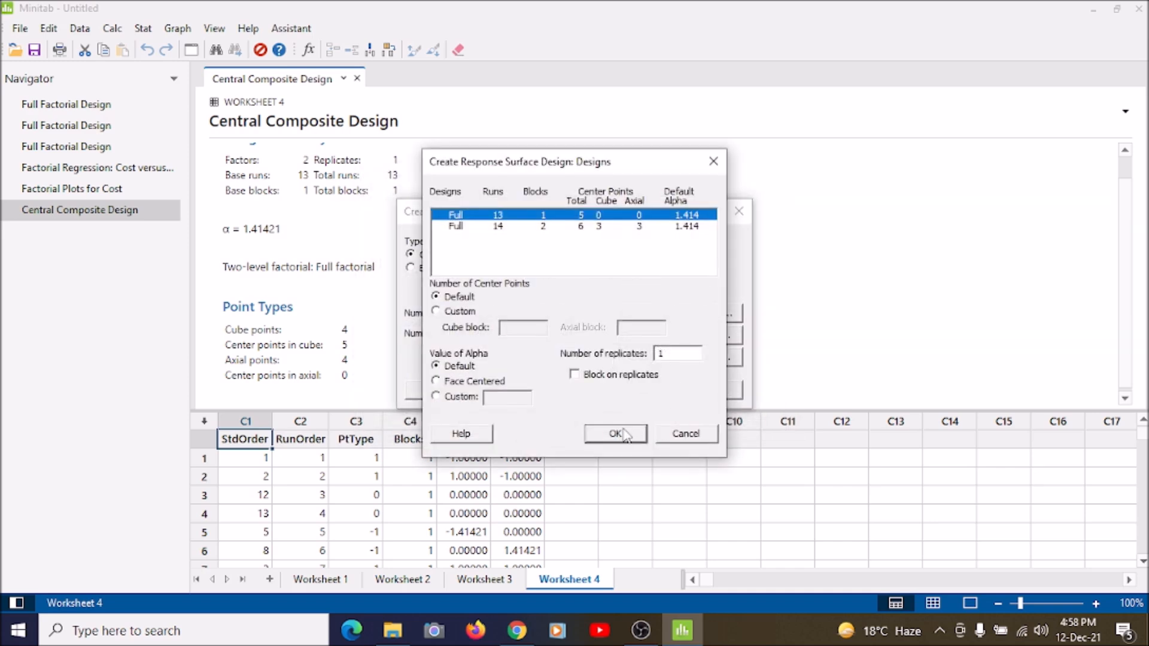
click(624, 435)
Keep randomized runs, worksheet storage, summary table results and factors A and B with cube-point levels -1 and 1, and generate the design.
click(639, 358)
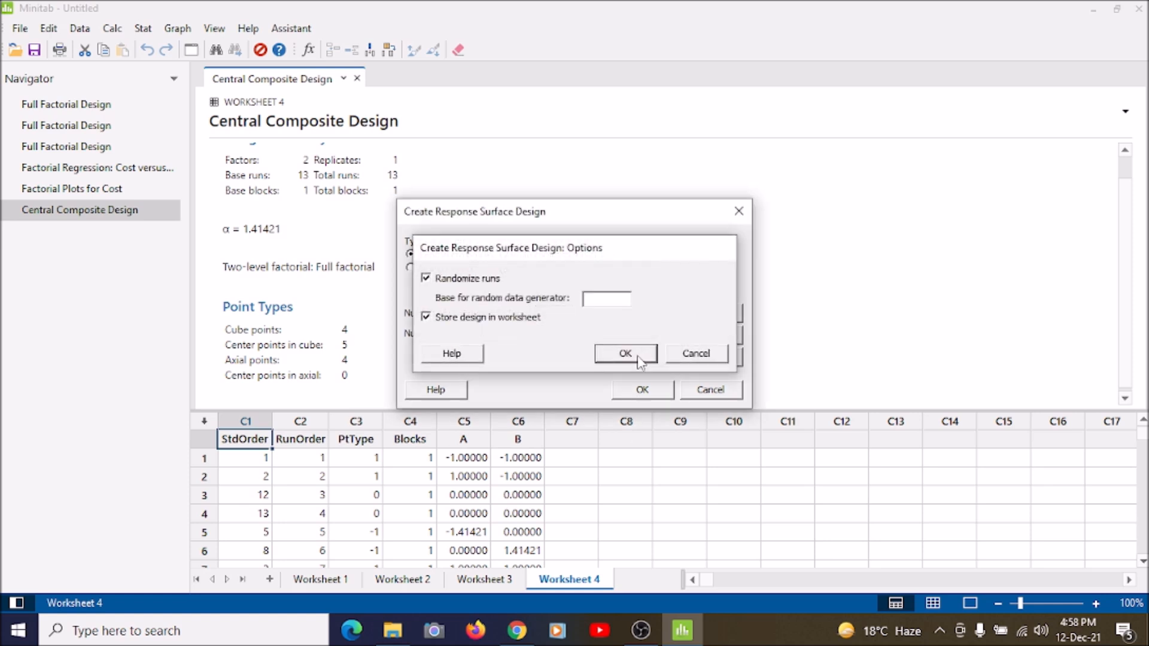
click(638, 356)
click(706, 358)
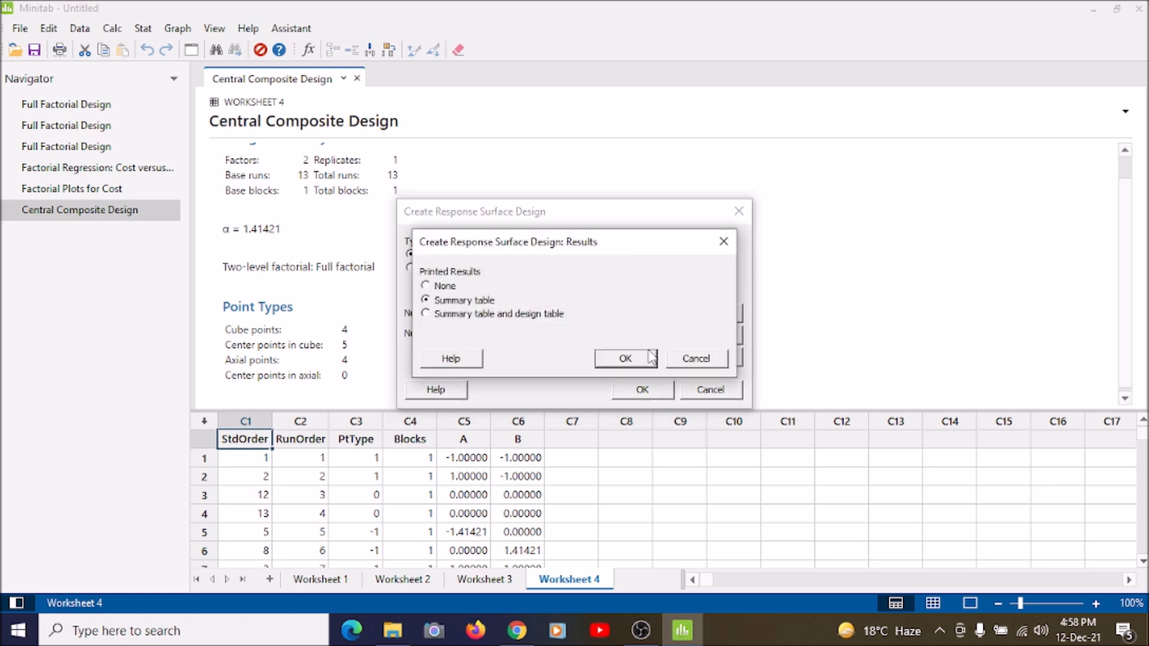
click(651, 357)
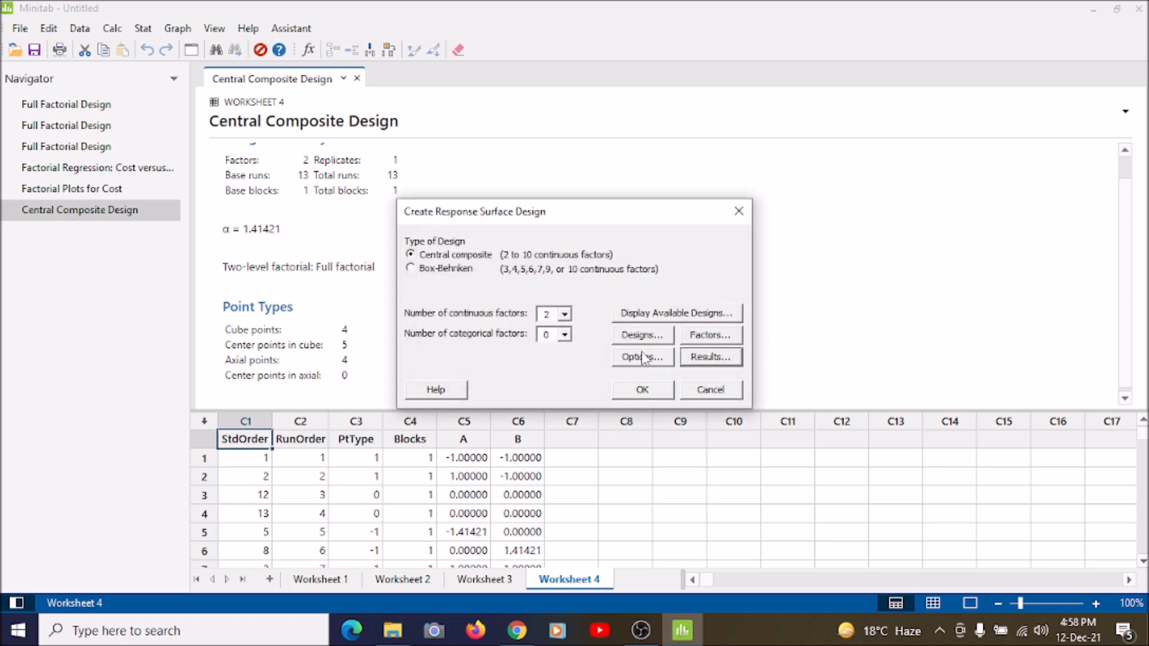
click(708, 340)
click(586, 396)
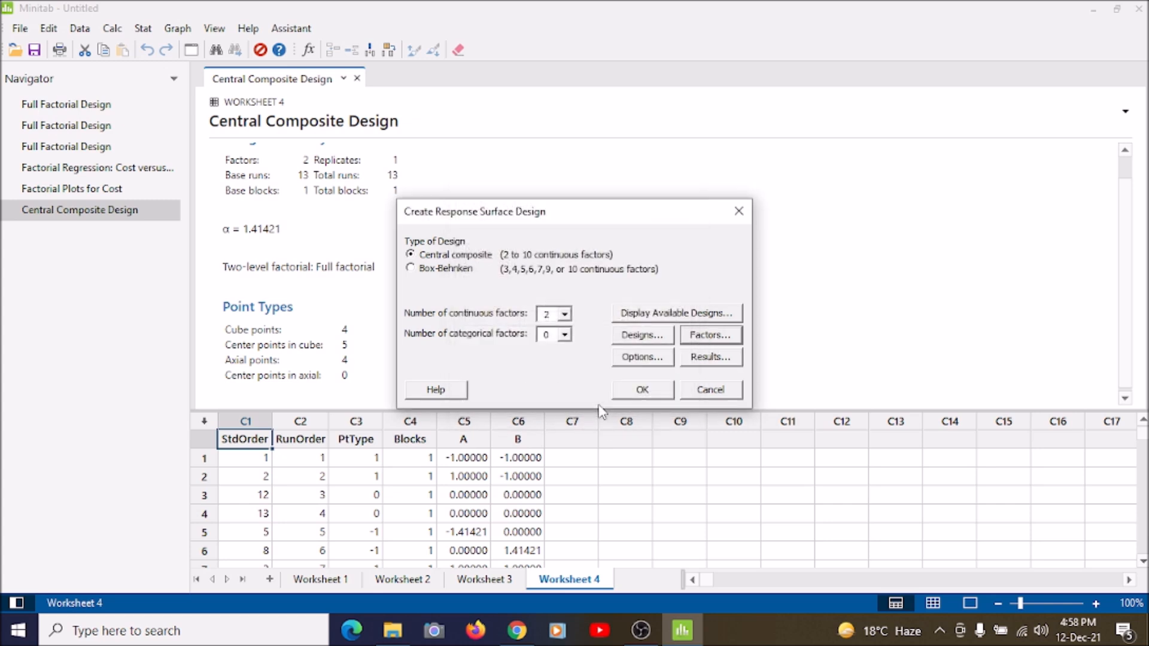
click(707, 336)
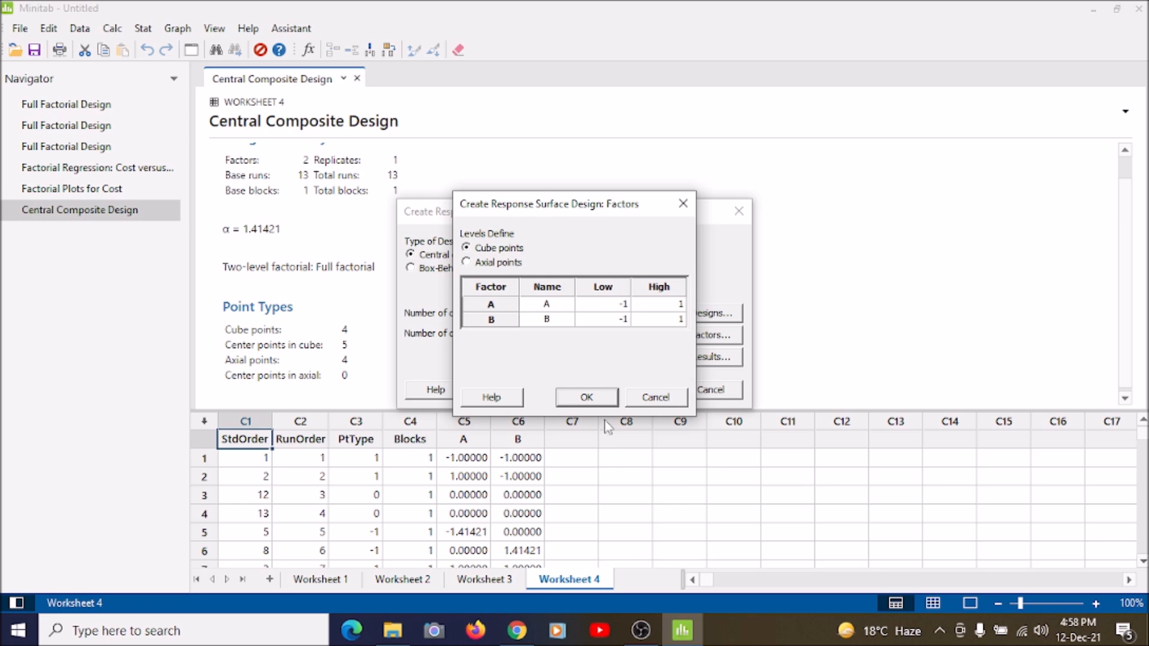
click(587, 397)
click(640, 392)
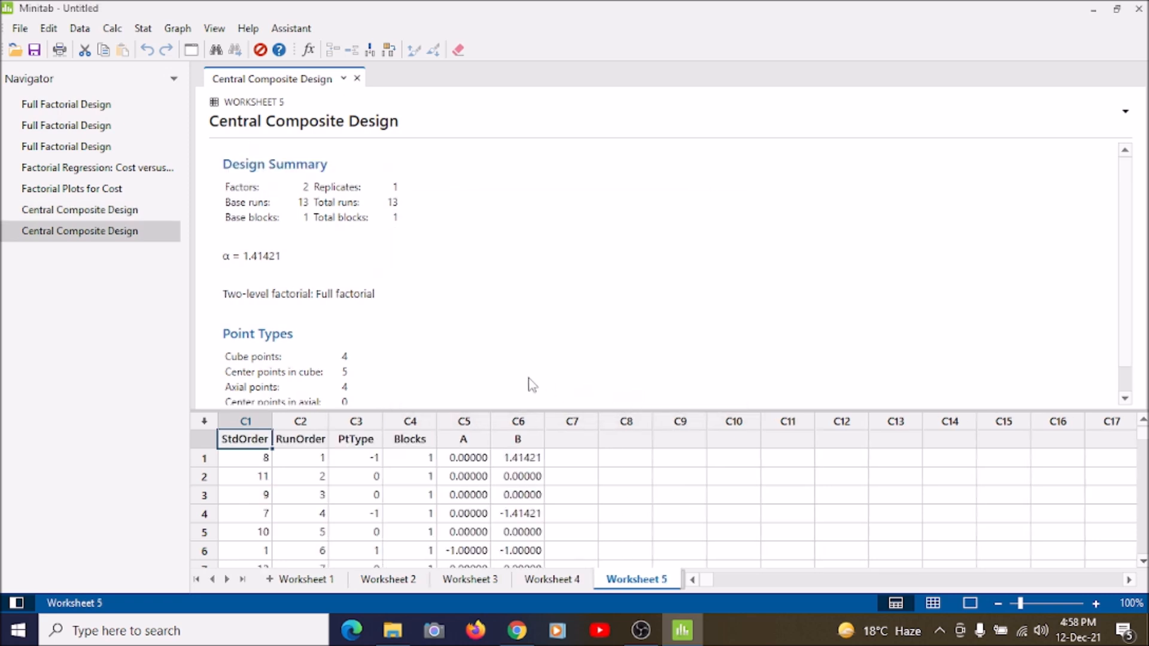
scroll(515, 357, up, 1)
click(141, 30)
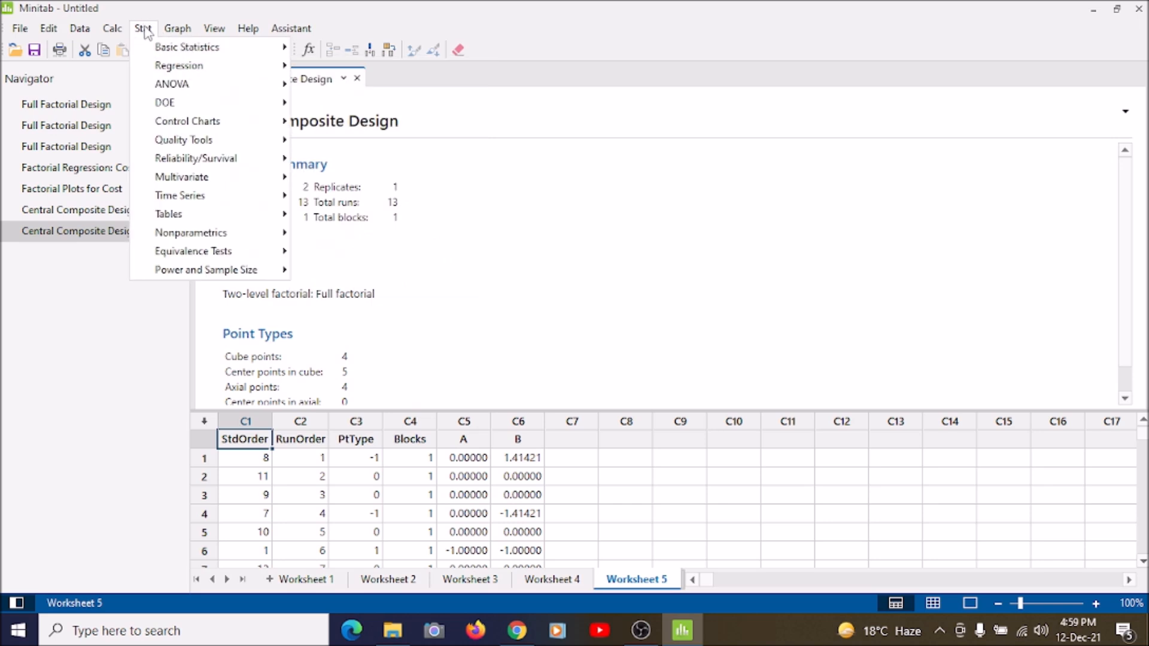
mouse_move(190, 101)
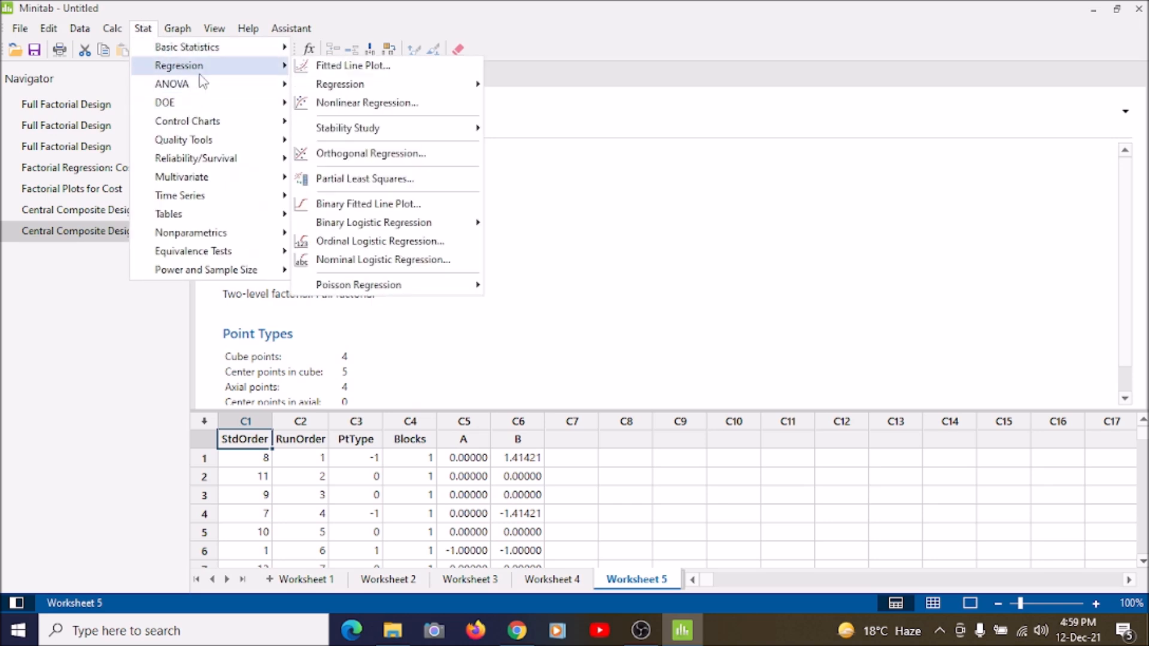
mouse_move(231, 107)
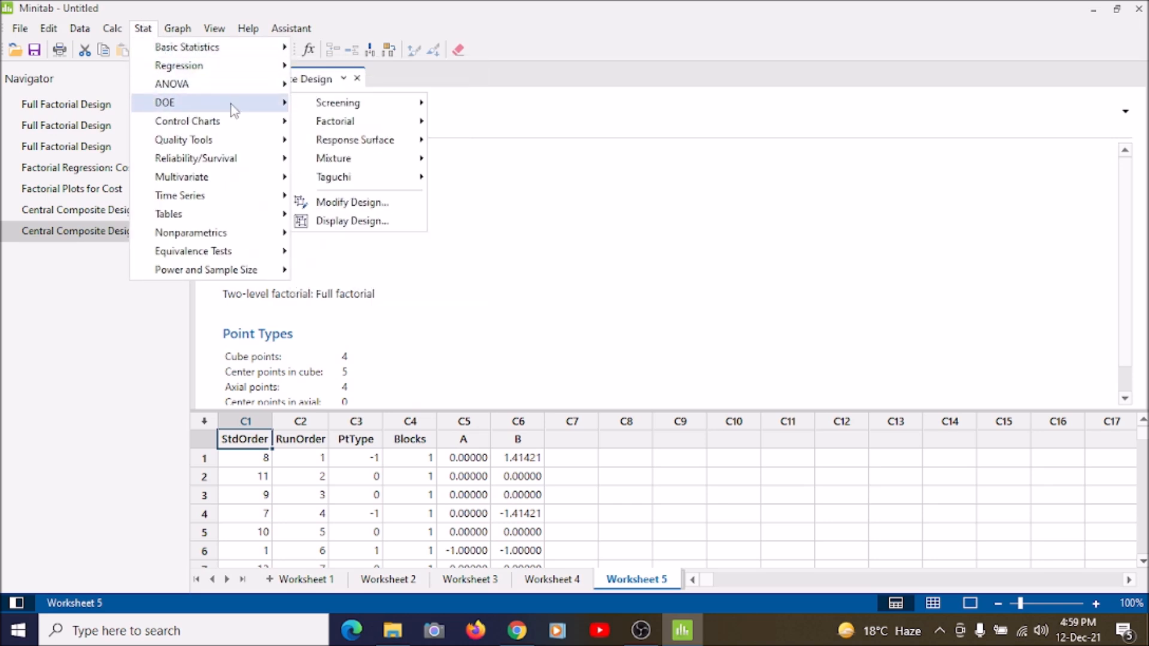
mouse_move(367, 127)
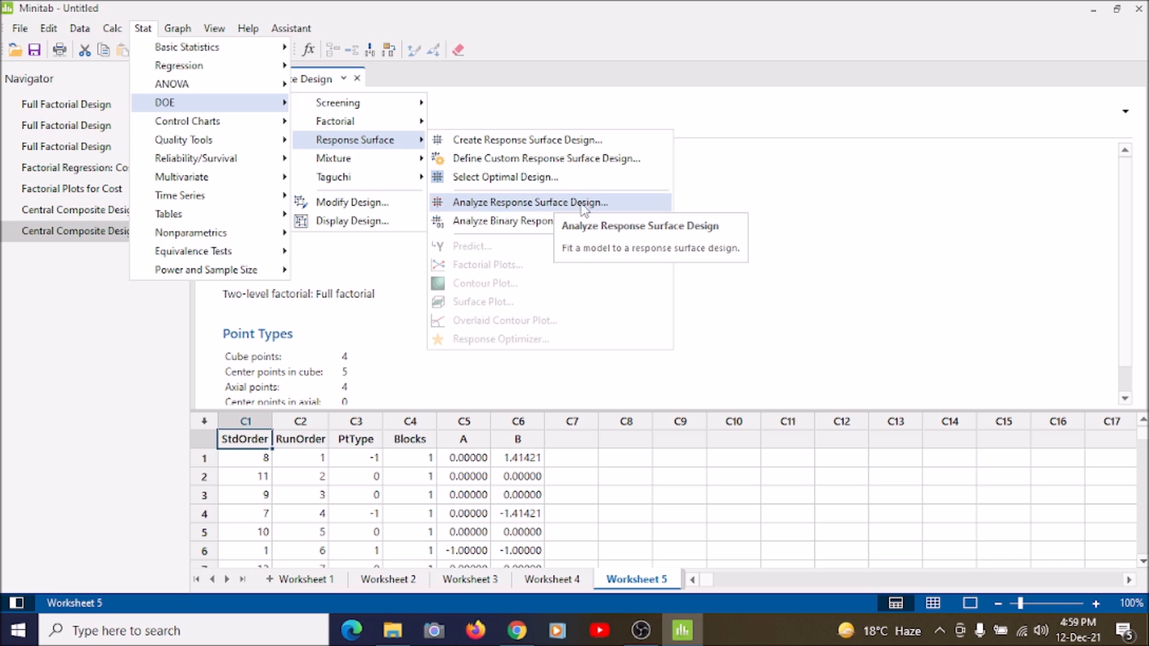
click(584, 211)
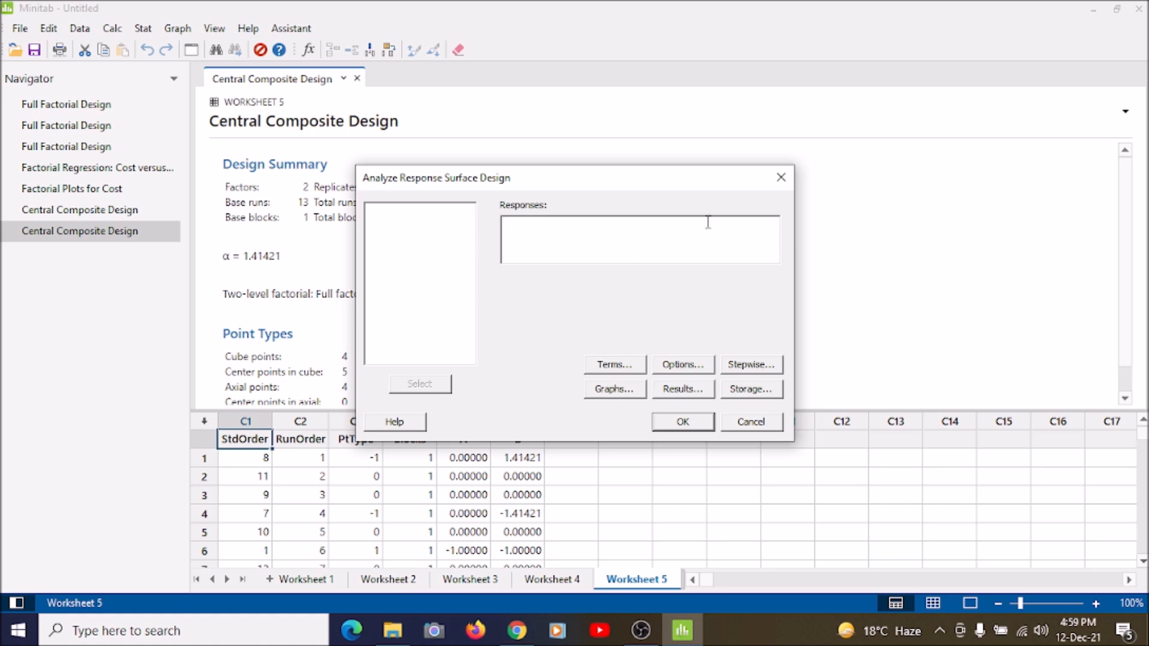
click(704, 426)
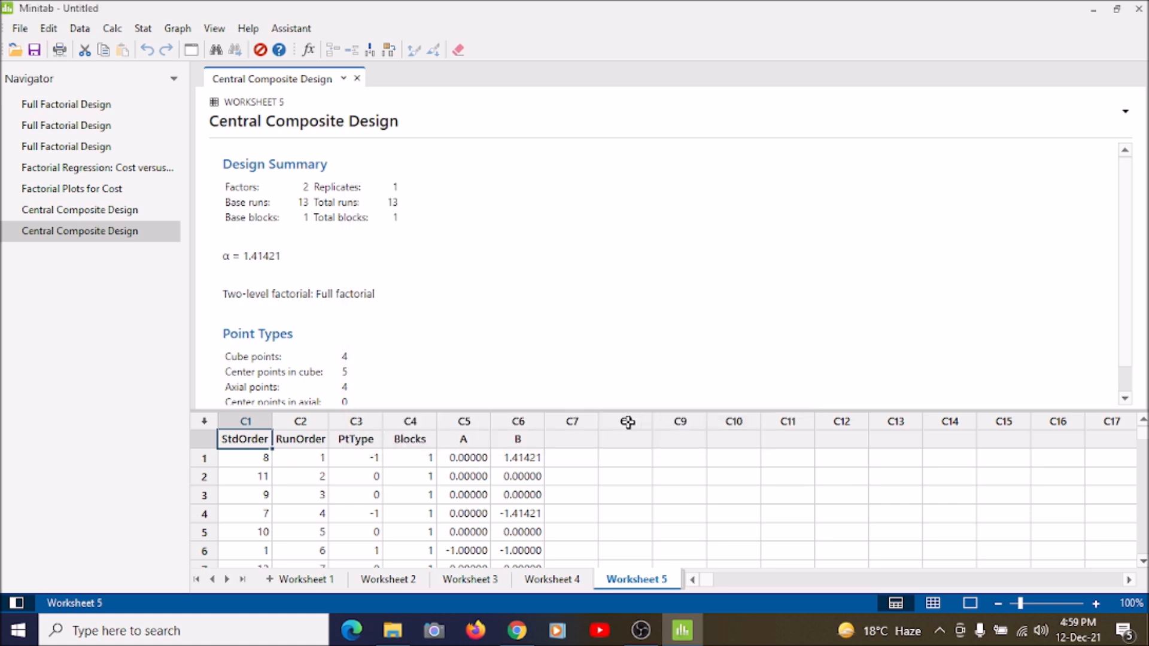
Name column C7 of Worksheet 5 Cost and enter 500 in row 1.
click(587, 438)
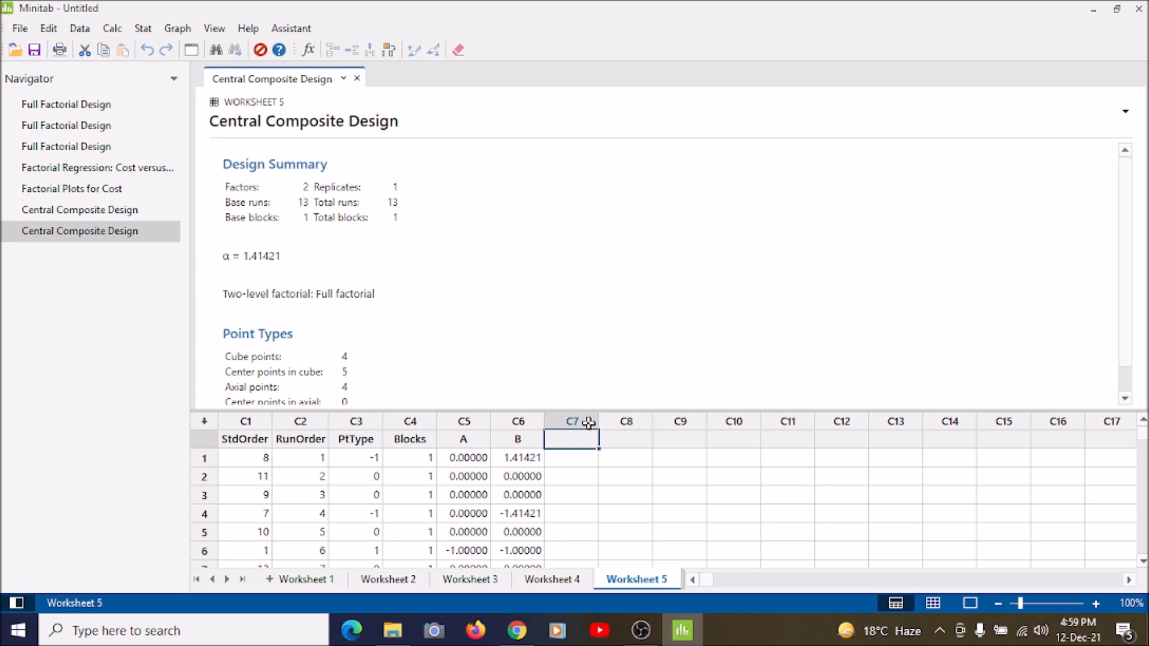
text(Cost)
key(Return)
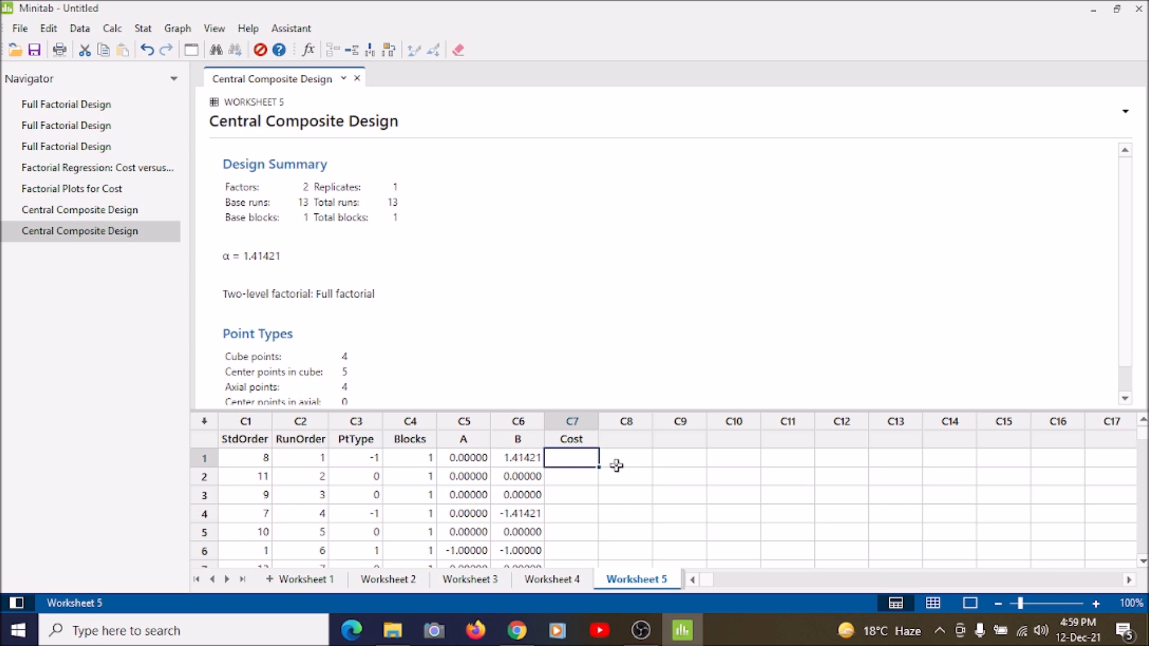
text(500)
key(BackSpace)
key(Return)
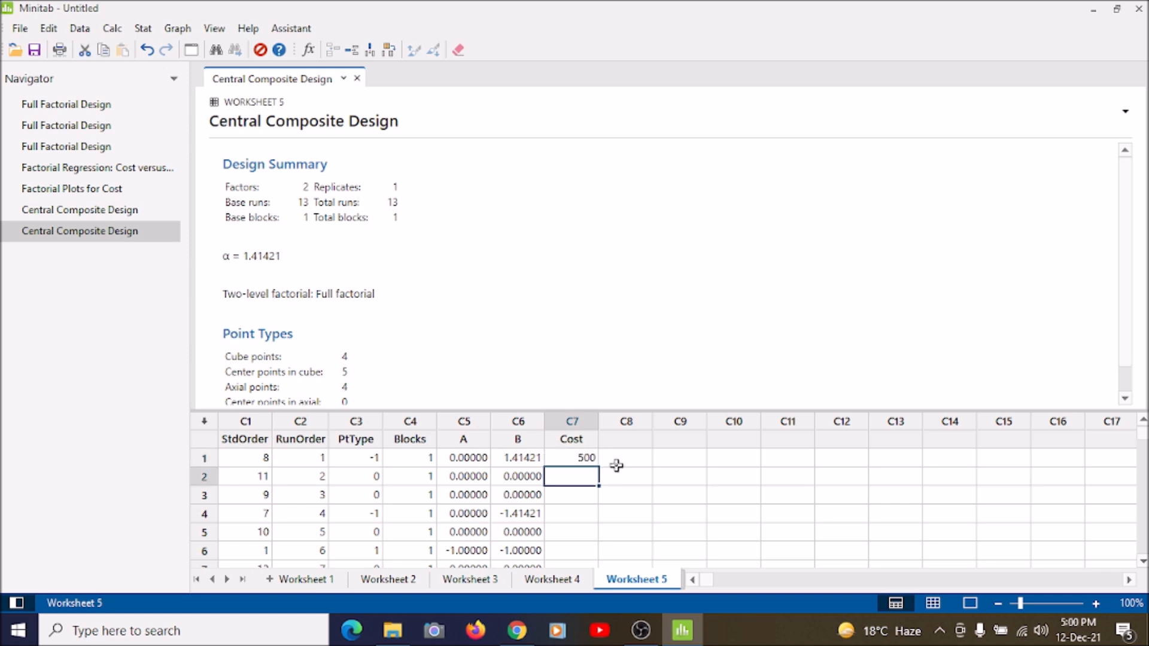
Enter 242, 624, 430 and 500 as the Cost values in rows 2 to 5.
text(242)
key(Return)
text(624)
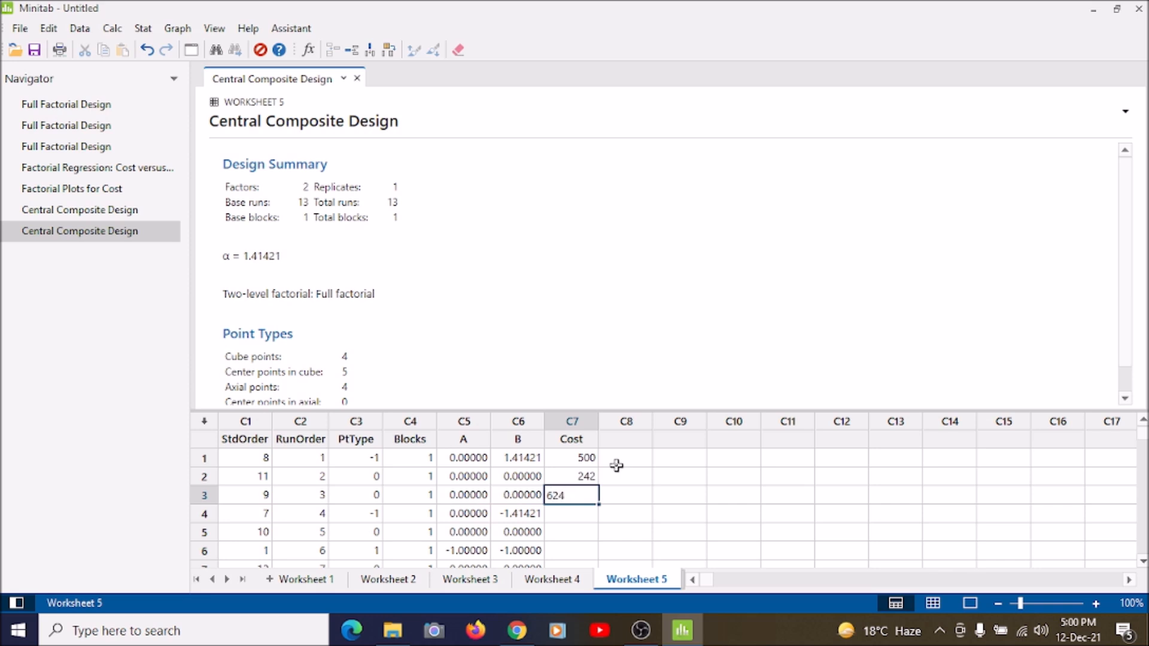
key(Return)
text(430)
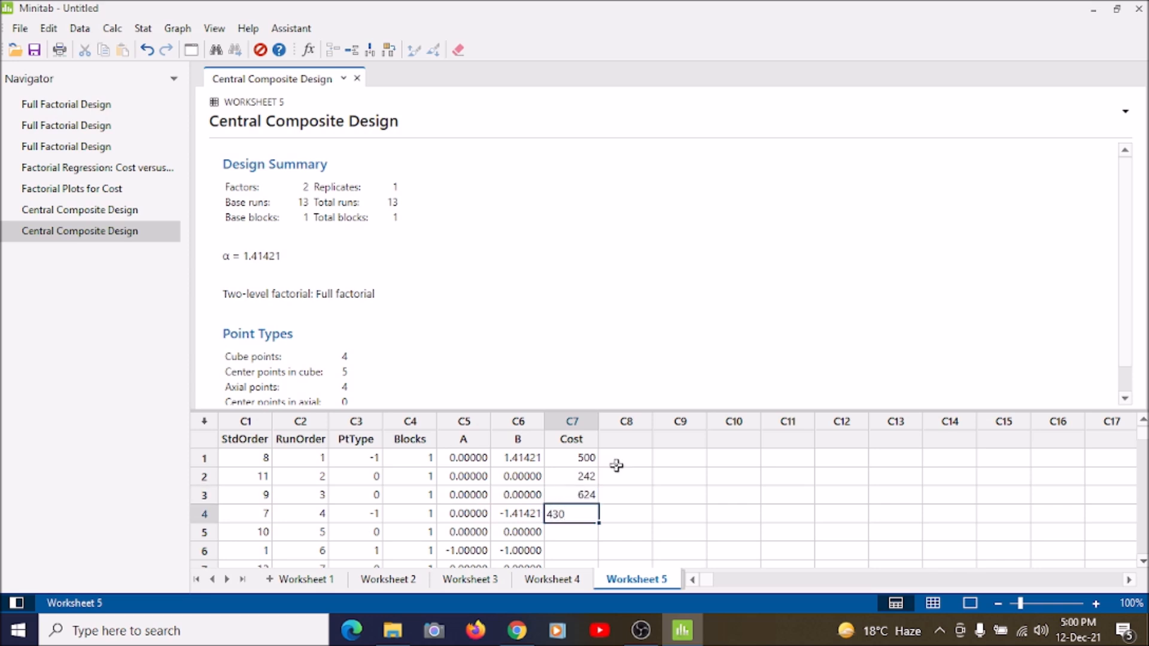
key(Return)
text(500)
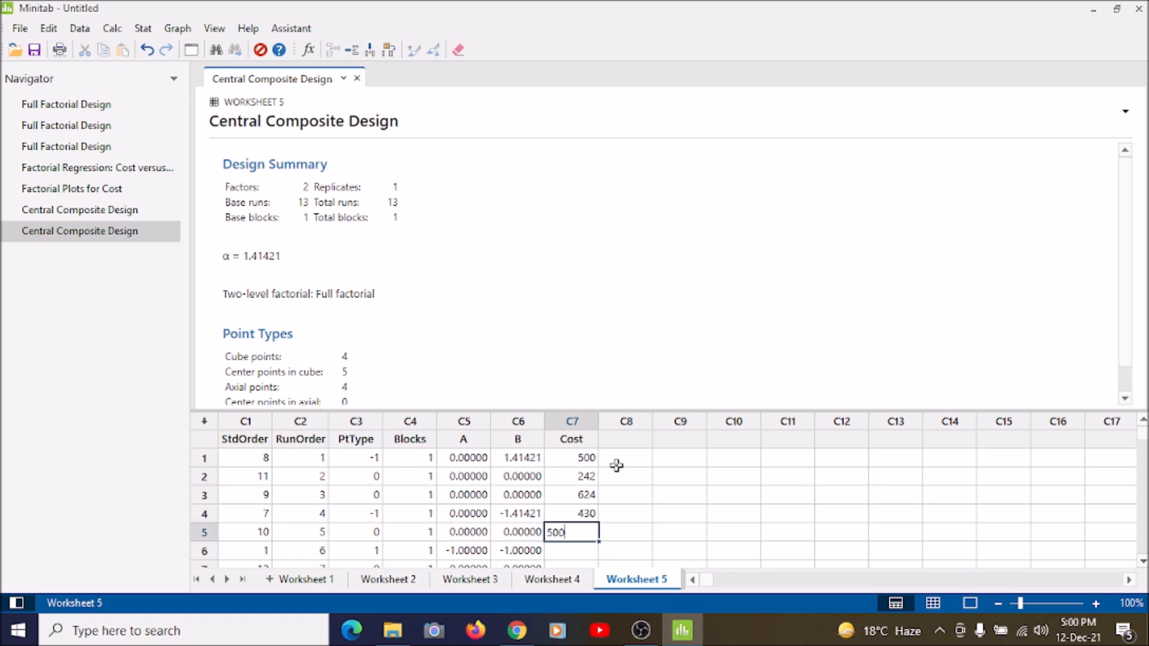
key(Return)
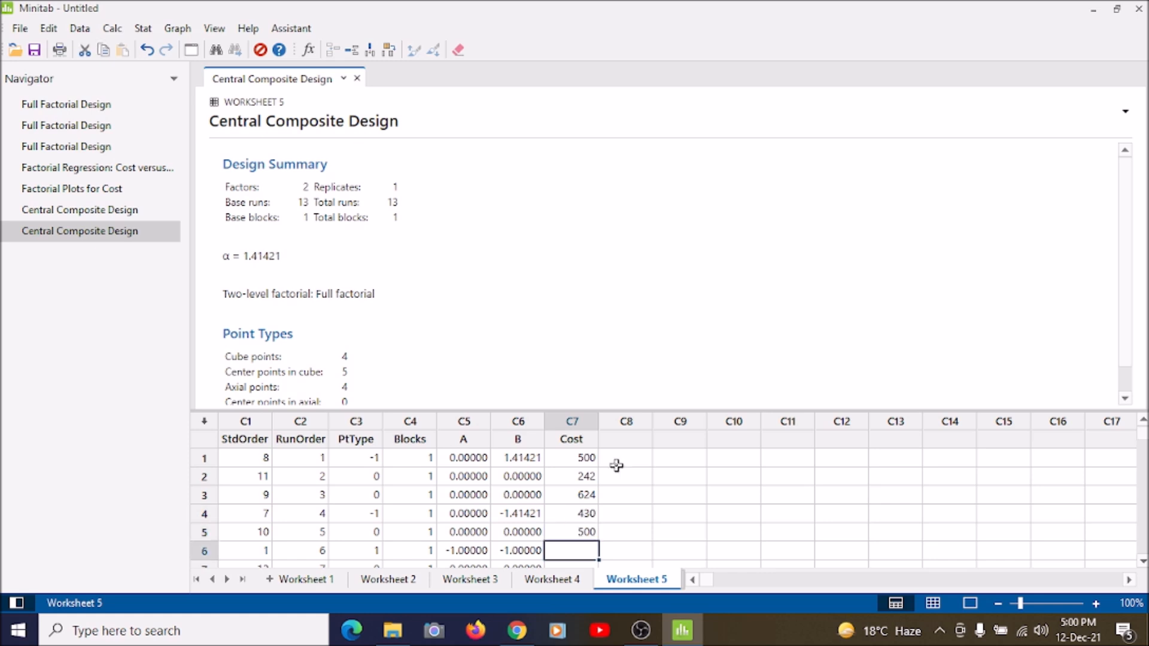
Enter 450, 390, 500 and 220 as the Cost values in rows 6 to 9.
text(450)
key(Return)
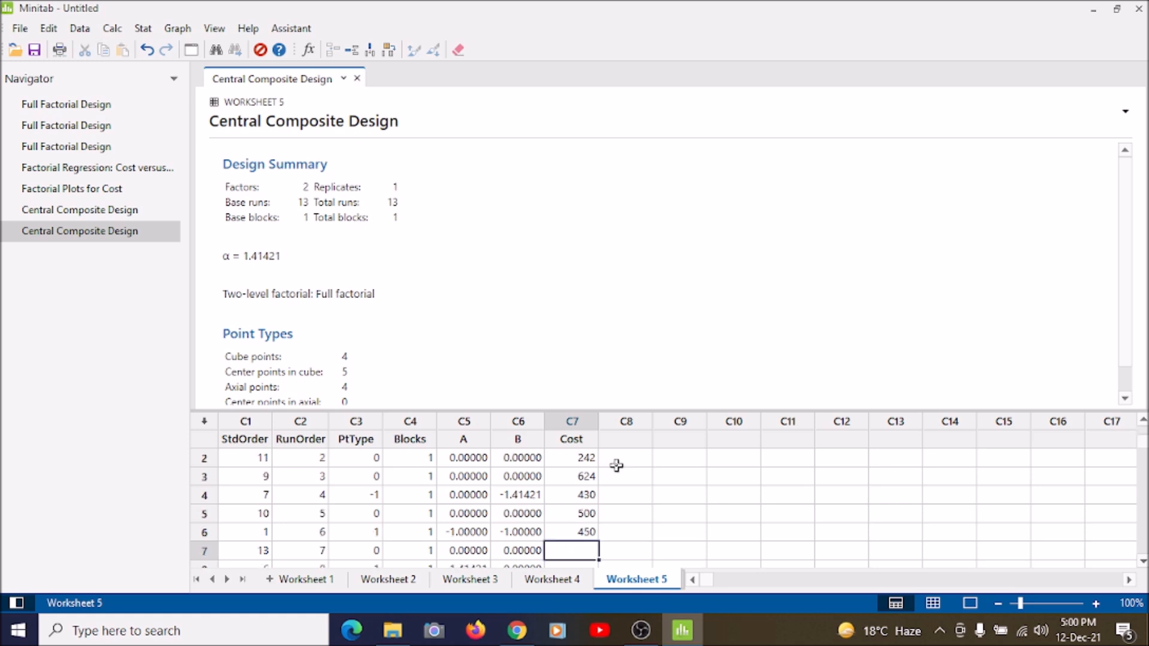
text(390)
key(Return)
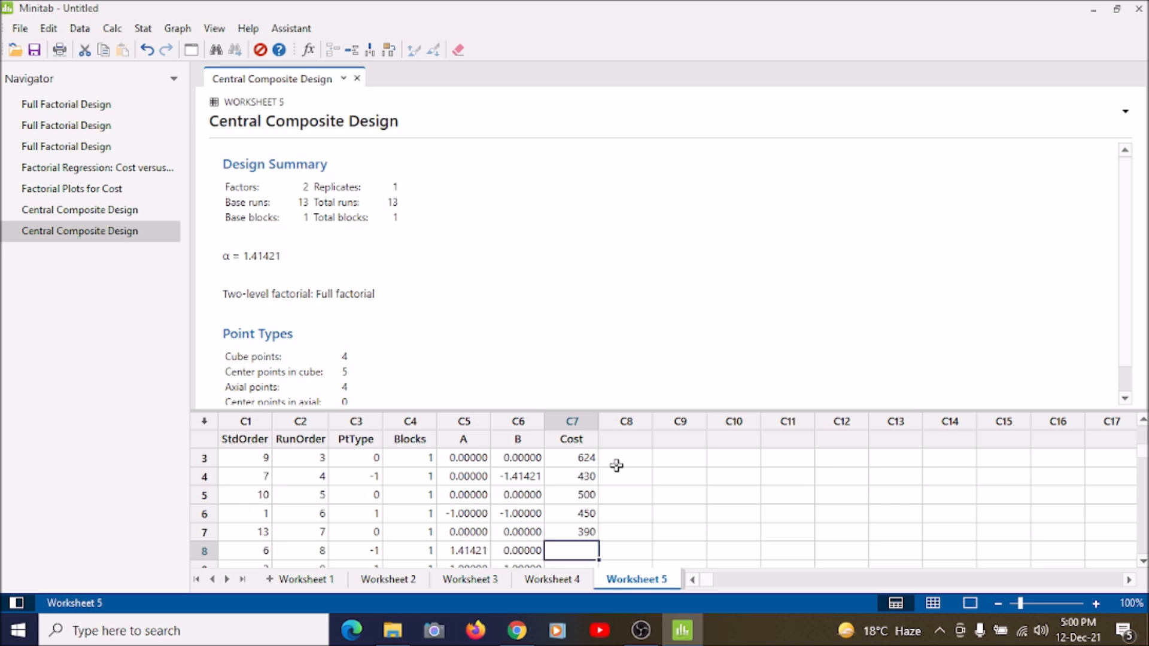
text(5)
key(Return)
text(220)
key(Return)
Enter 500, -900 and 860 as the Cost values in rows 10 to 12.
text(5)
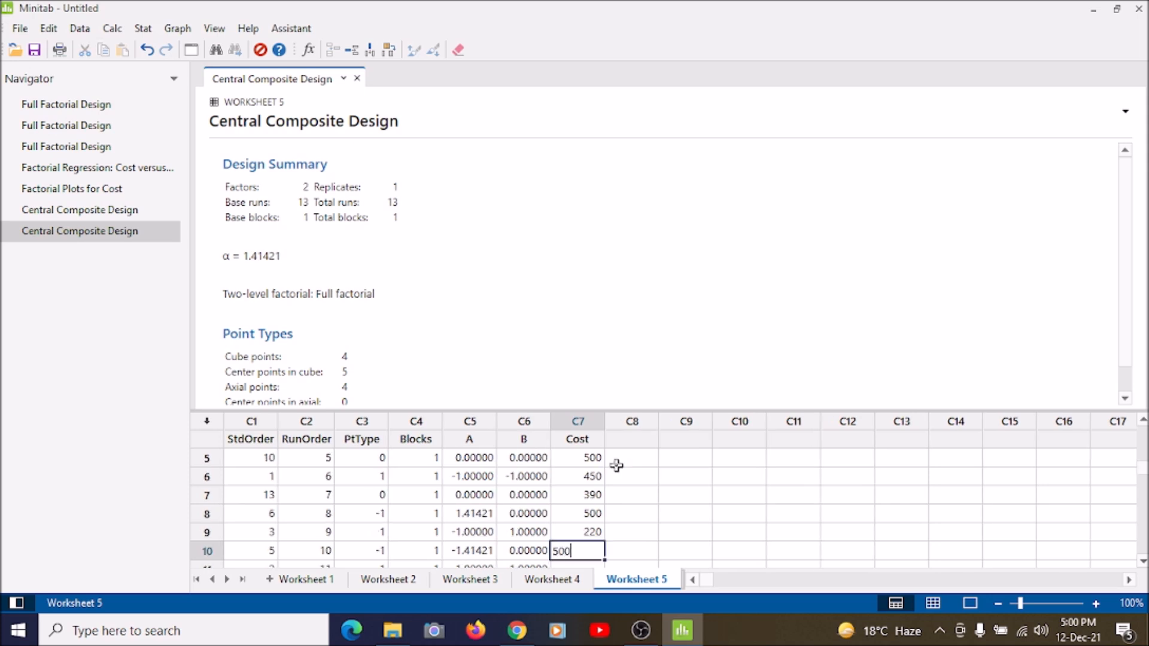
key(Return)
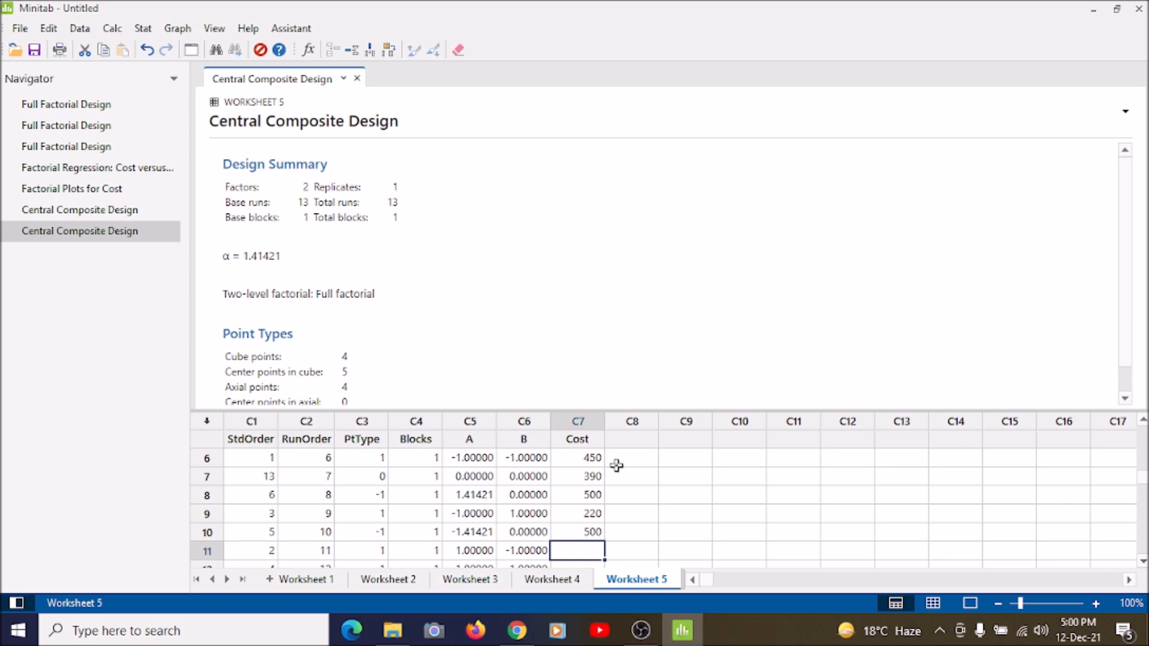
text(-900)
key(Return)
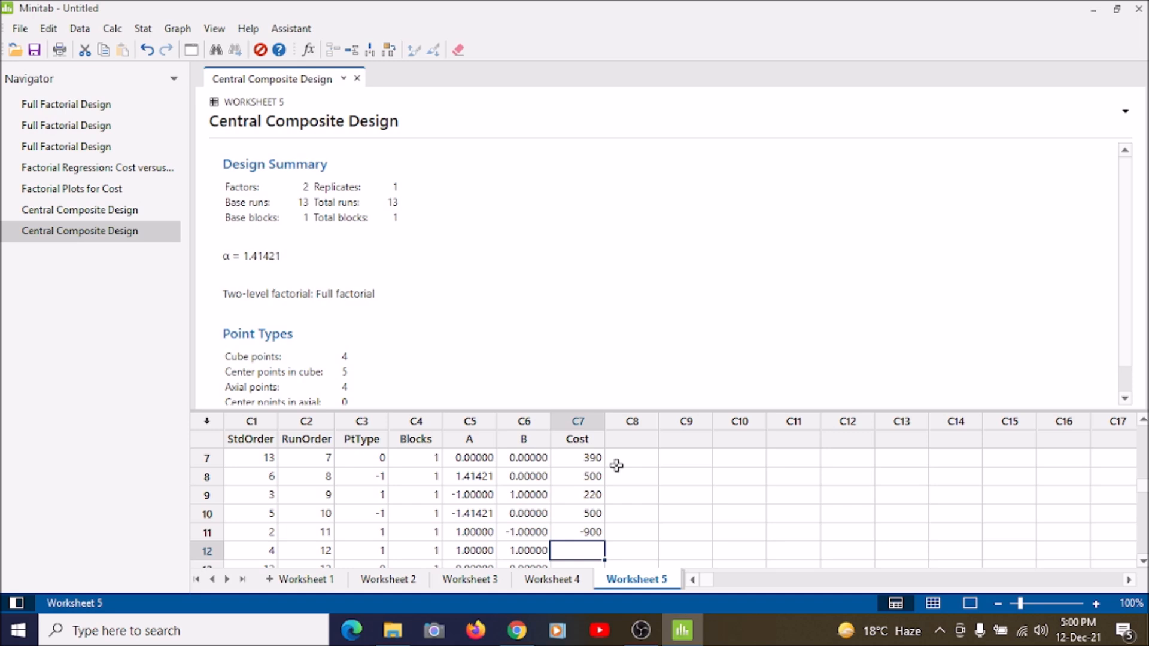
text(860)
key(Return)
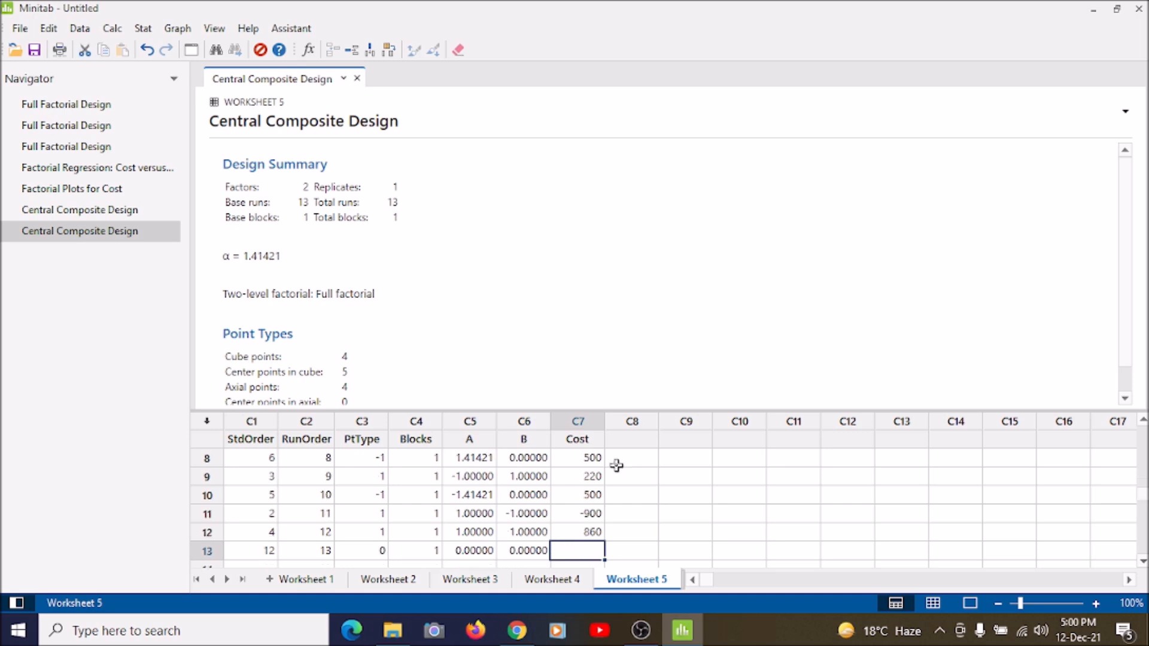
Enter 765 as the Cost value in row 13 of Worksheet 5.
text(765)
key(Return)
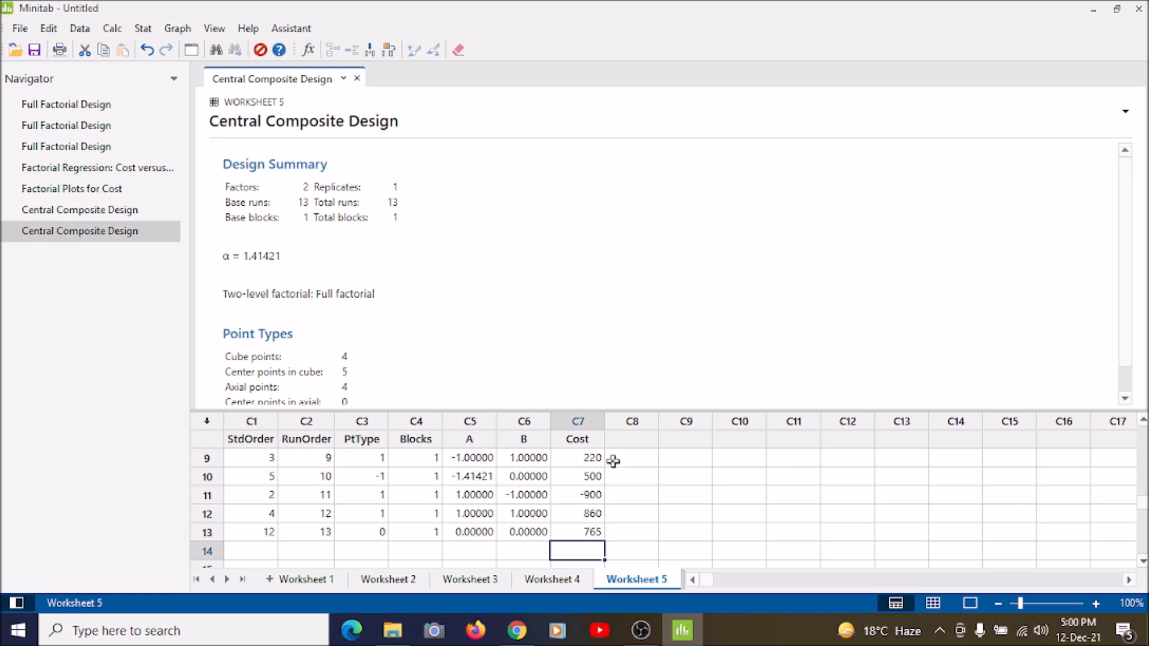
scroll(609, 449, up, 3)
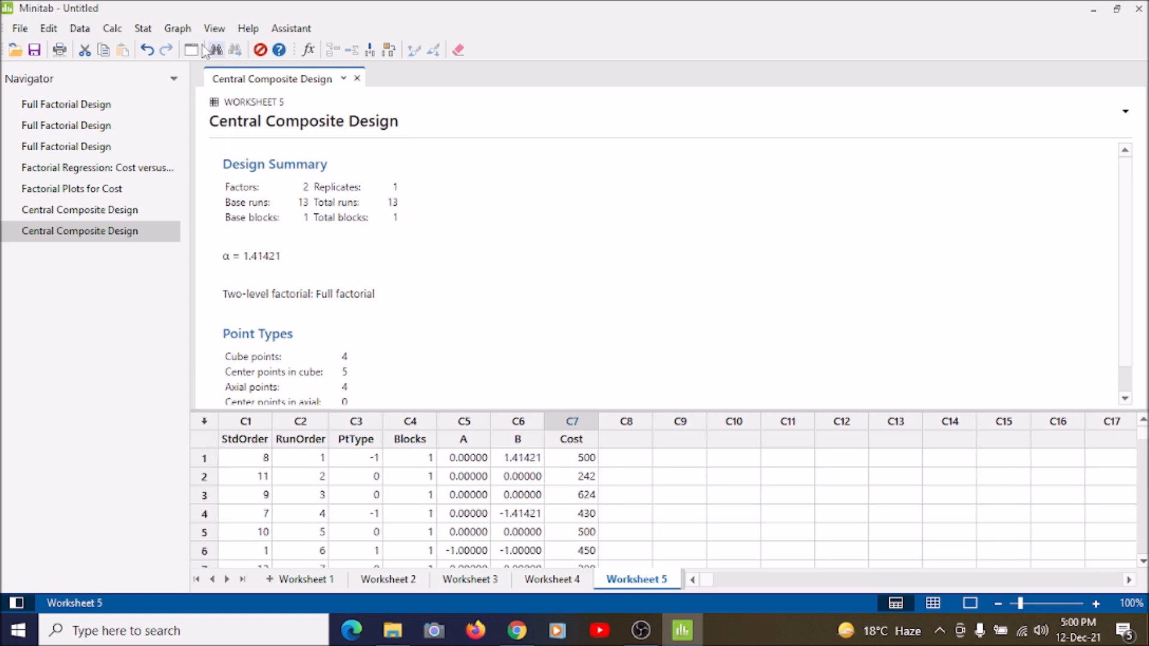
Start a response surface design analysis with Cost as the response and the full quadratic terms A, B, AA, BB and AB.
click(146, 30)
mouse_move(177, 113)
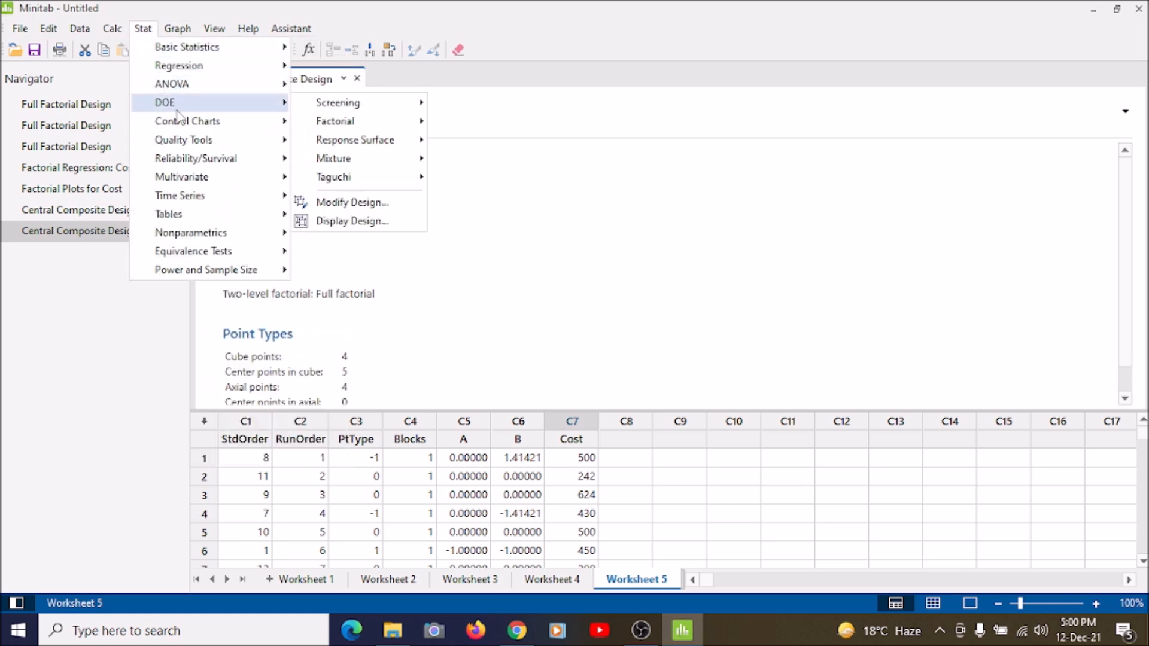
mouse_move(396, 146)
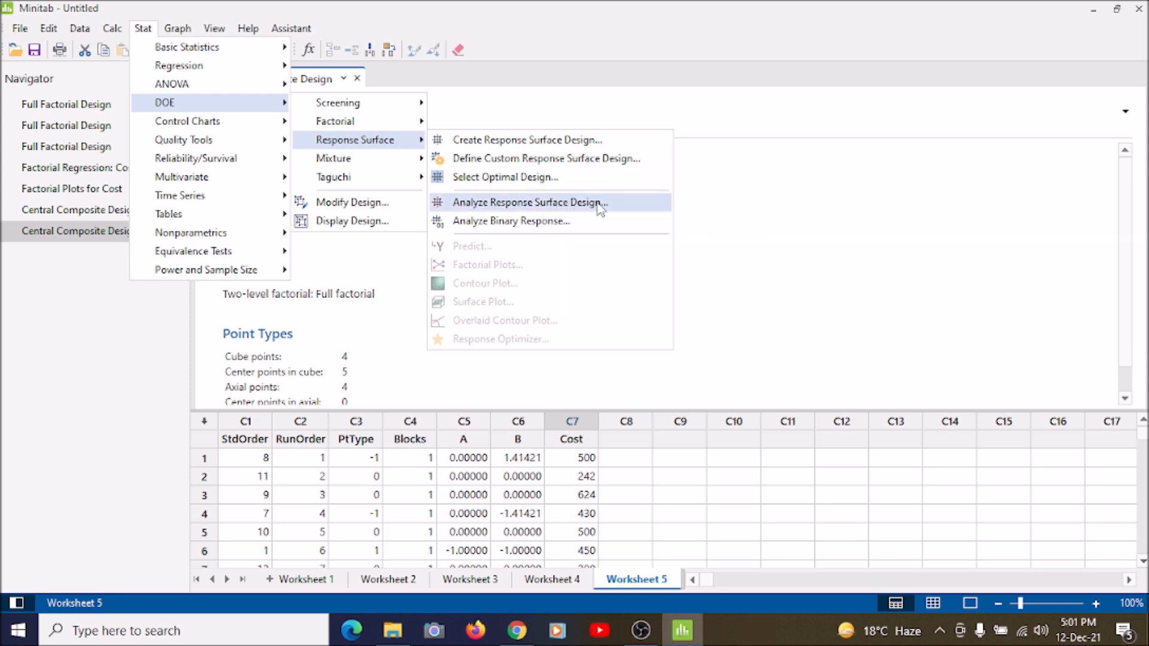
click(598, 203)
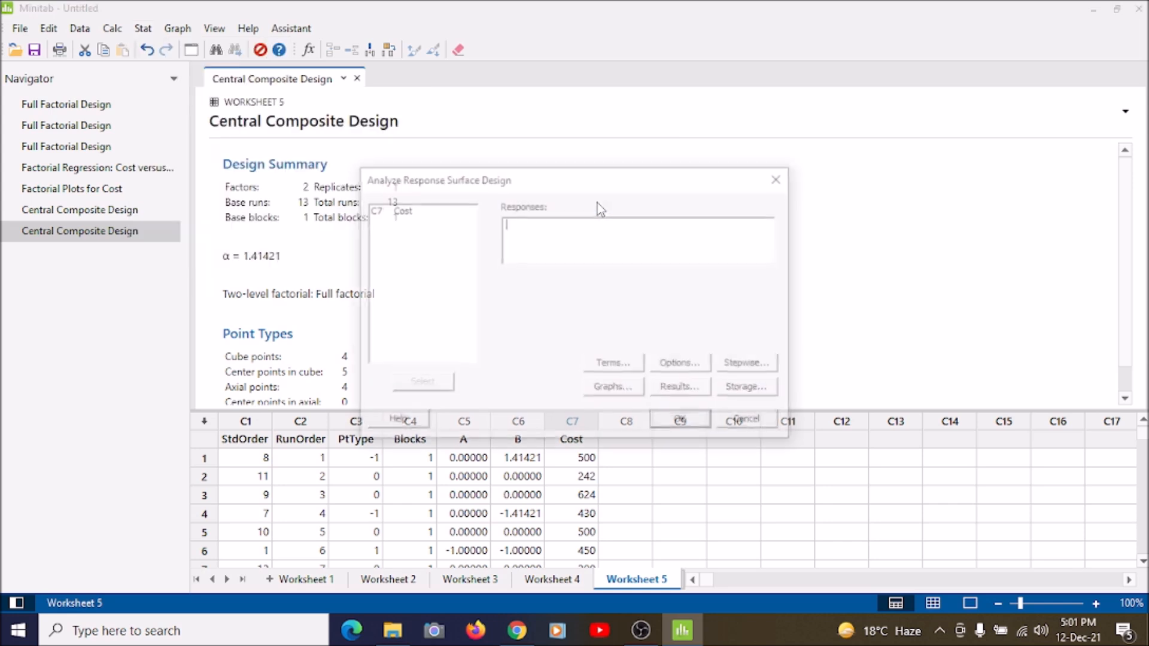
double_click(414, 211)
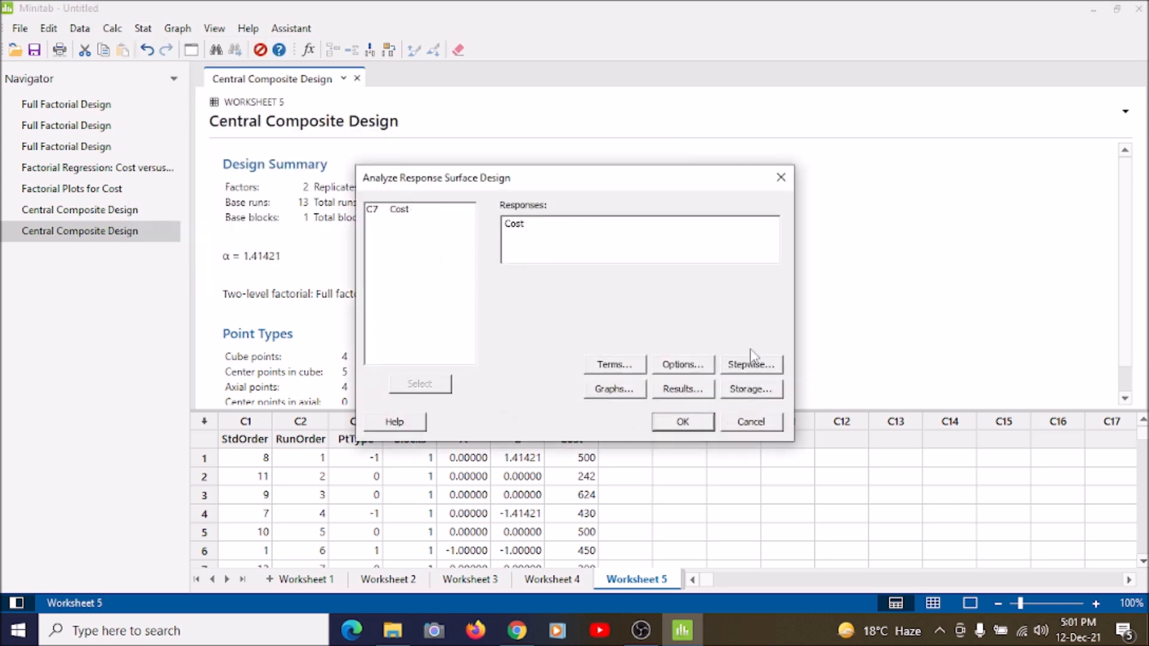
click(629, 366)
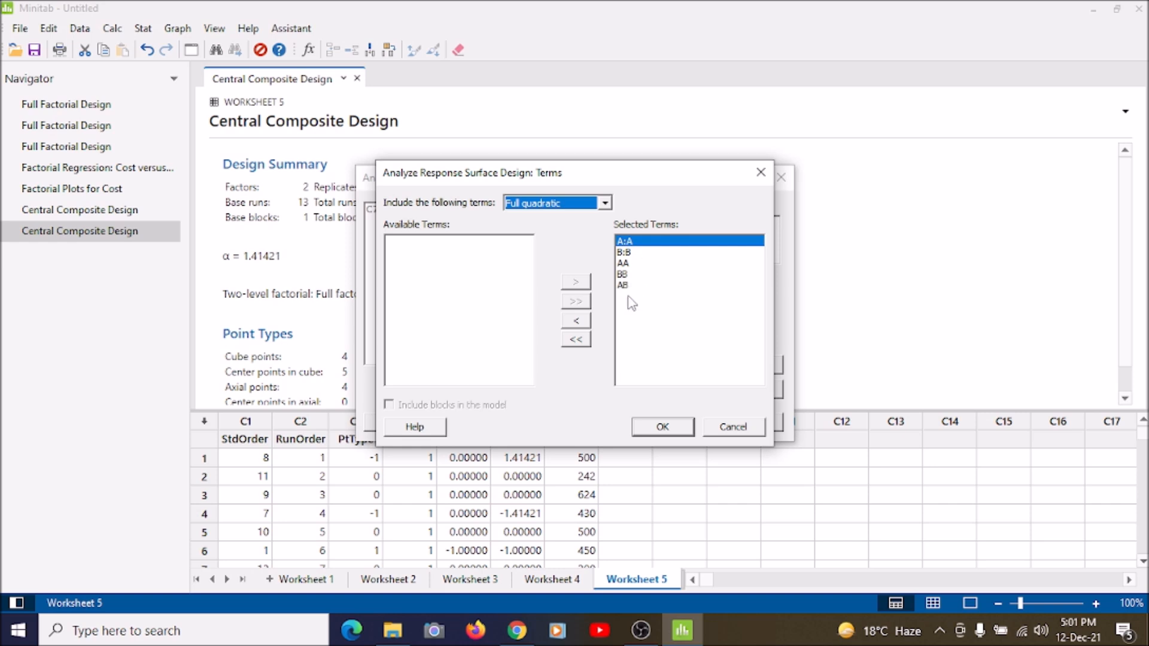
click(654, 427)
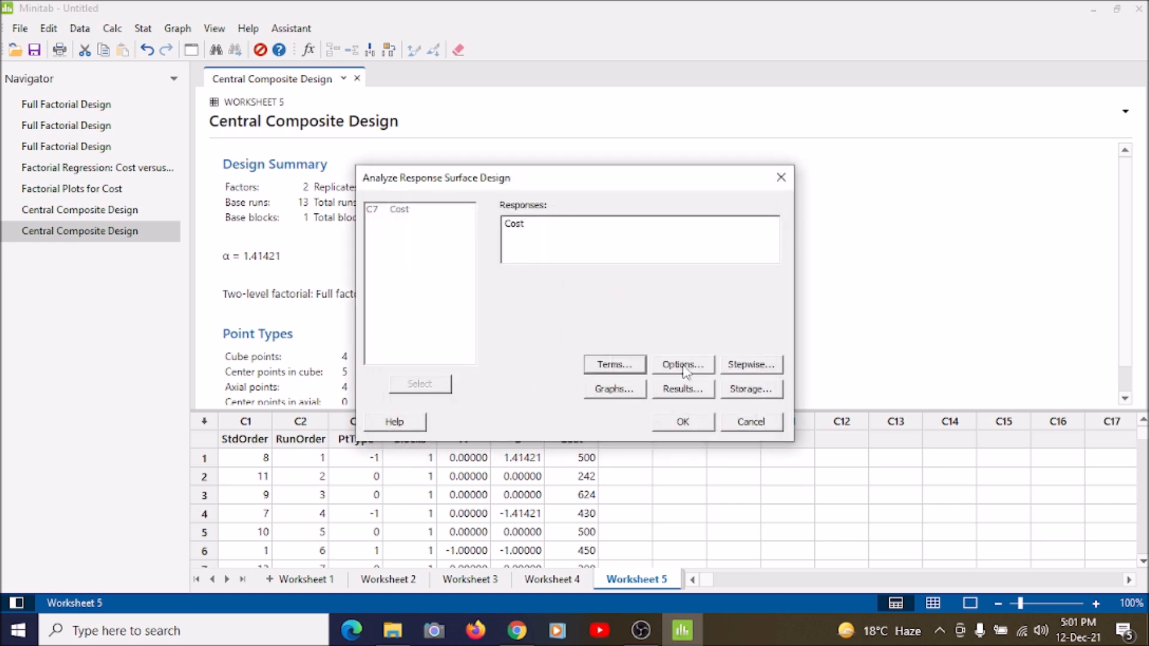
Accept a 95 two-sided confidence level, no Box-Cox transformation and stepwise method None for the analysis.
click(685, 369)
click(650, 450)
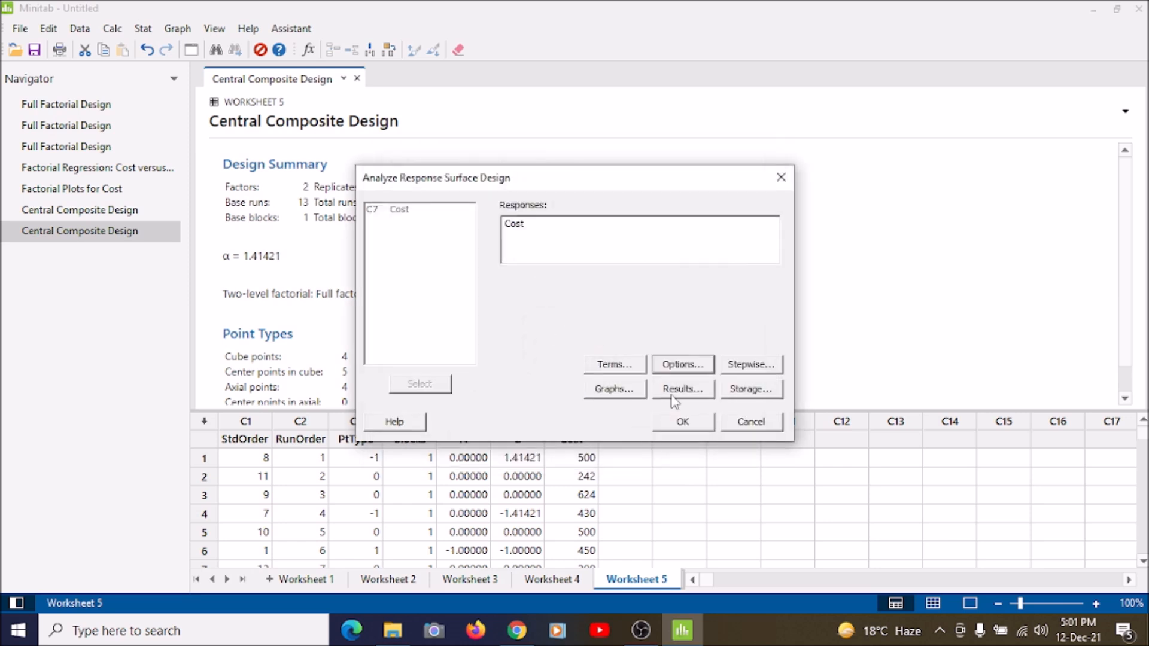
click(682, 368)
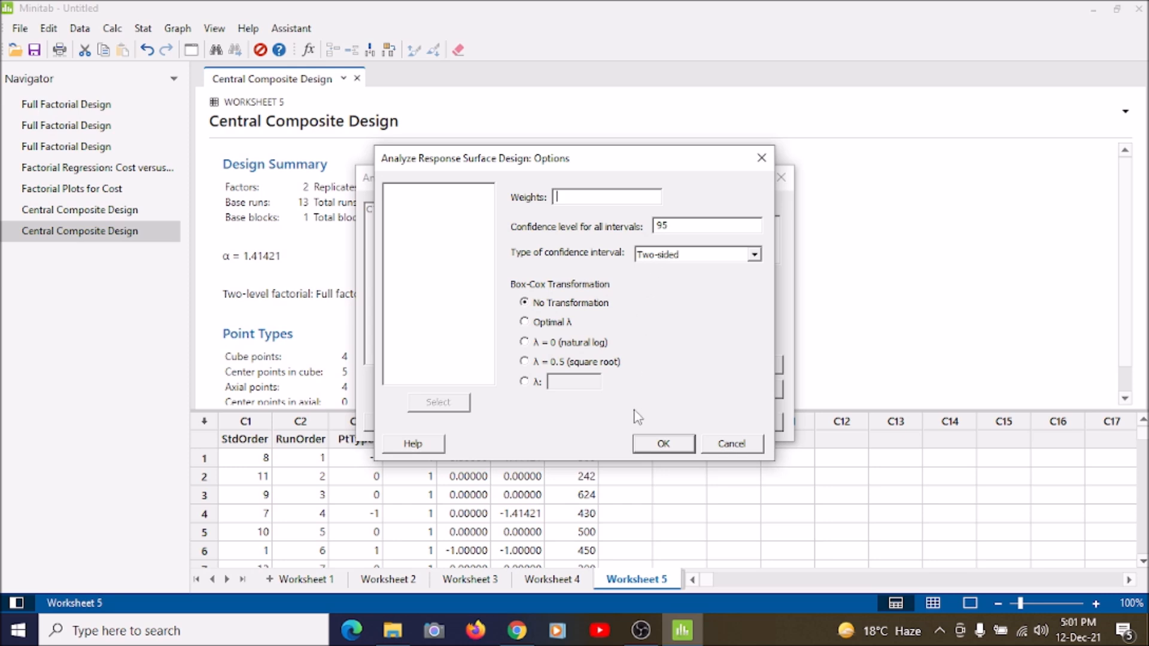
click(661, 444)
click(772, 367)
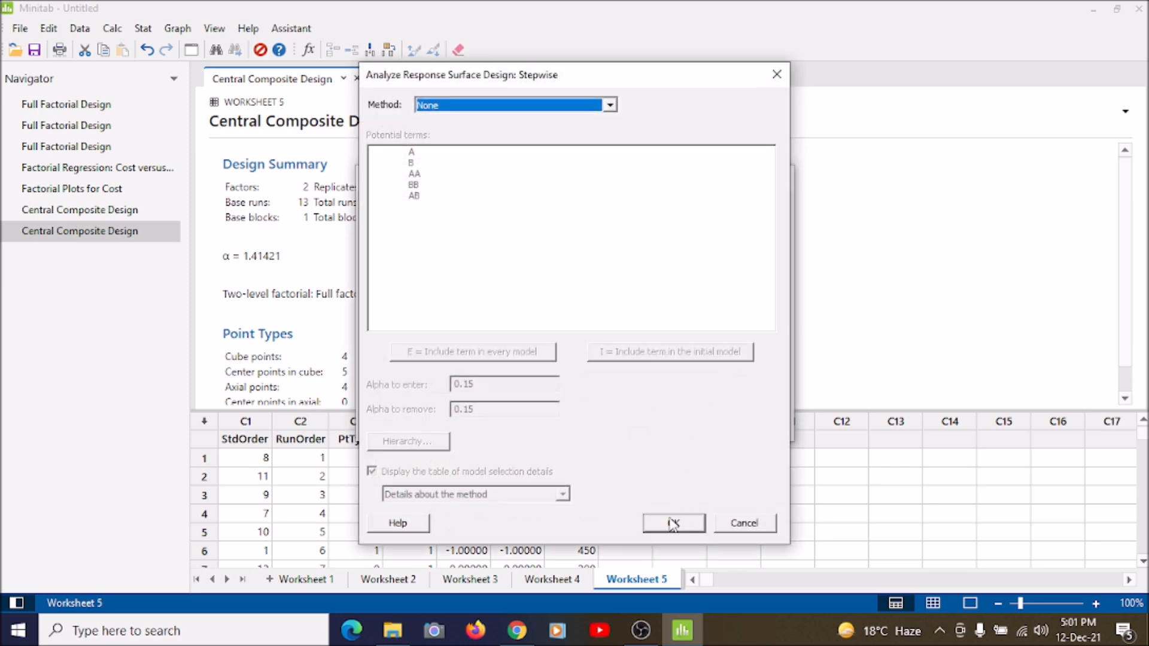
click(673, 524)
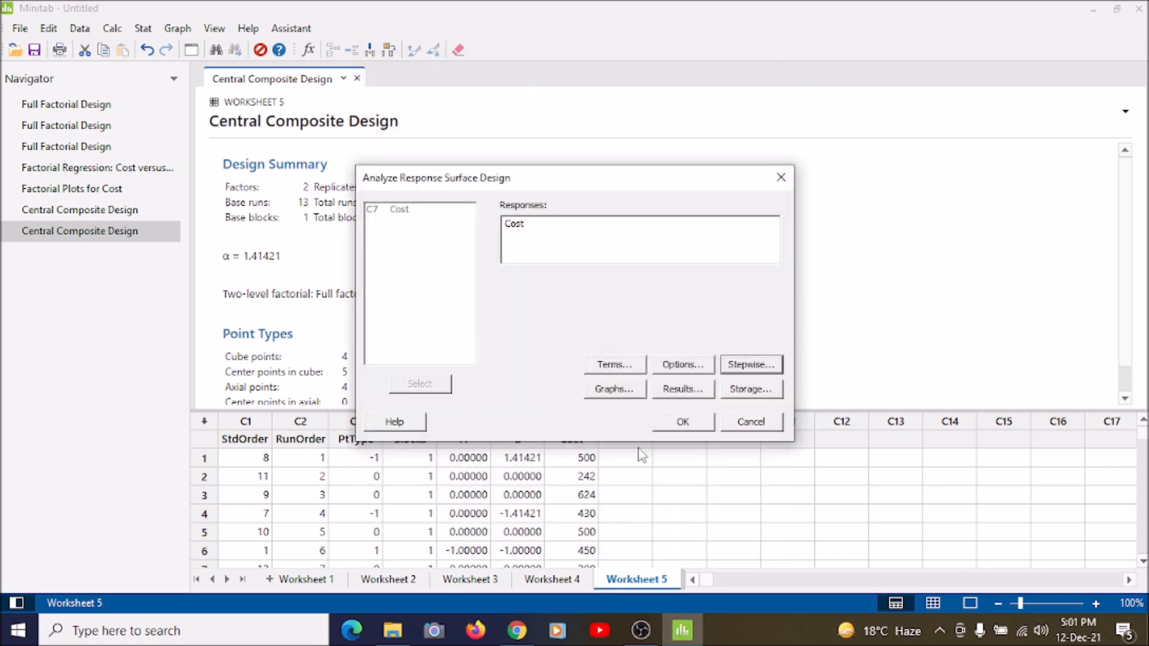
Keep the Pareto effects plot with regular residuals, accept the default results, store no additional columns, and run the analysis.
click(622, 392)
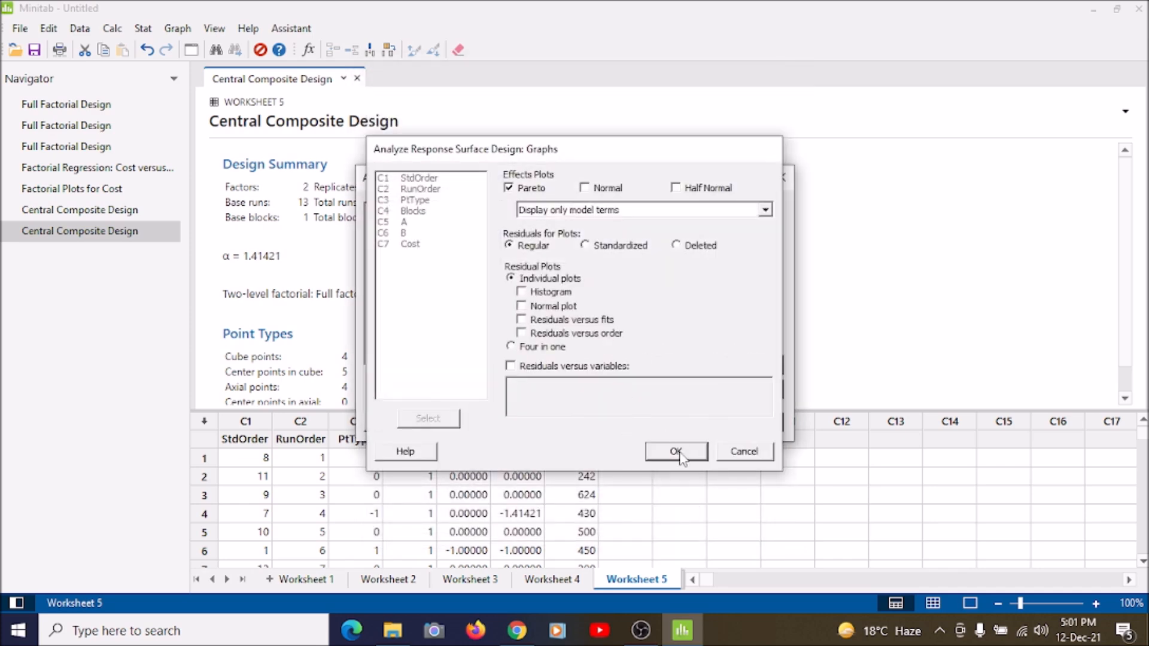
click(676, 450)
click(685, 392)
click(660, 410)
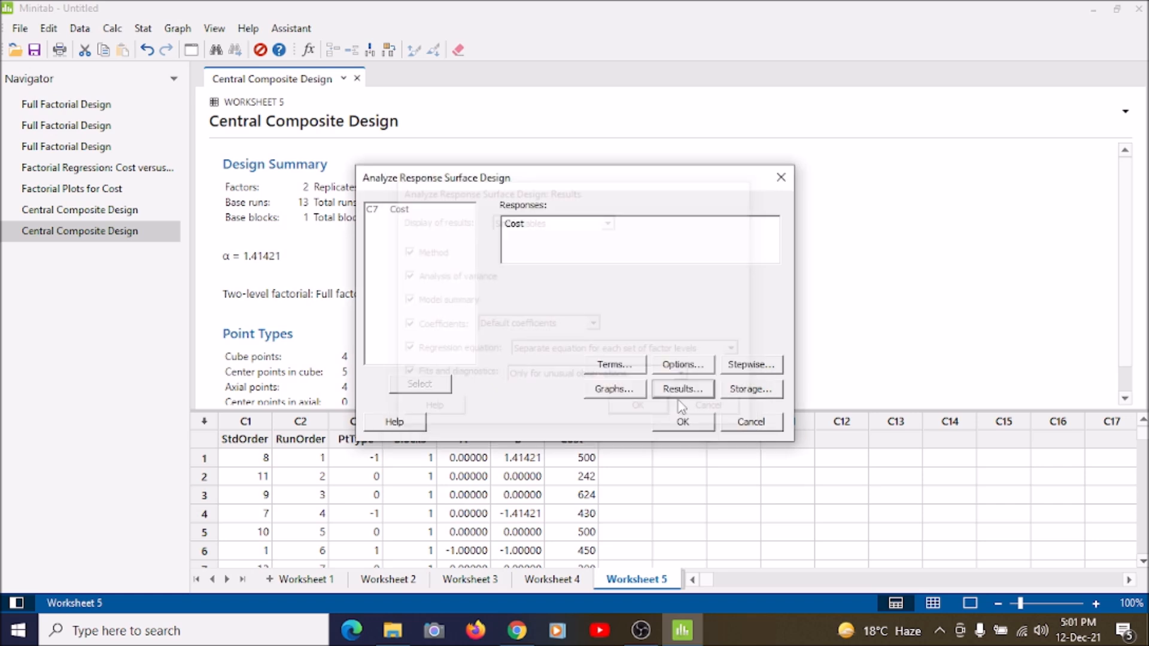
click(751, 389)
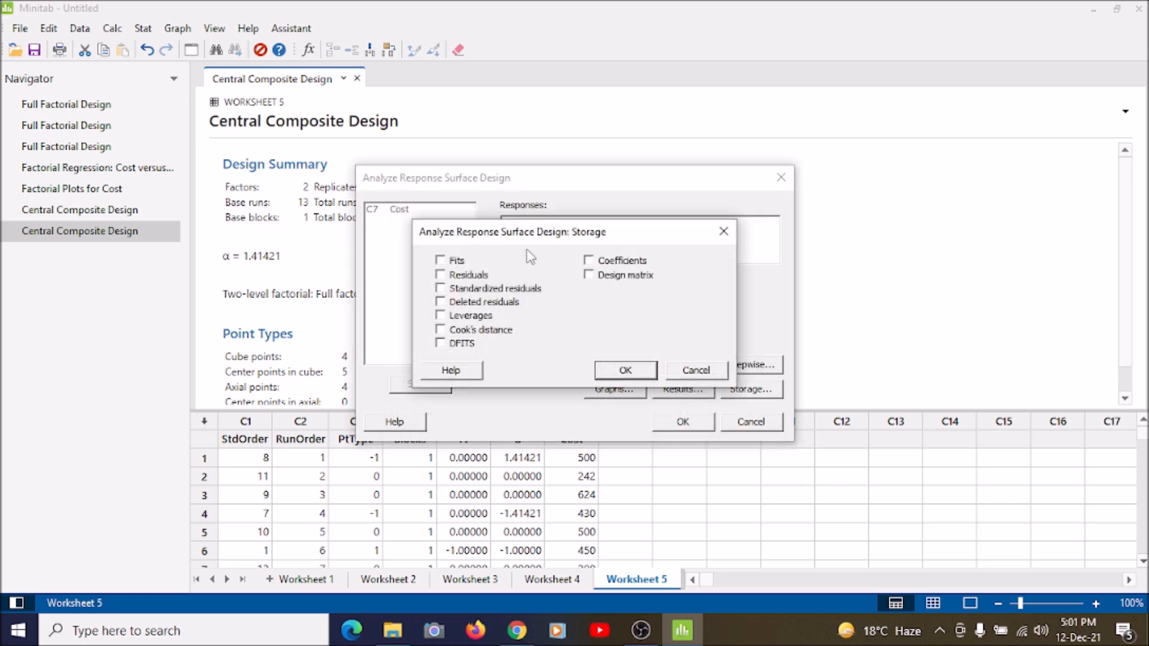
click(640, 369)
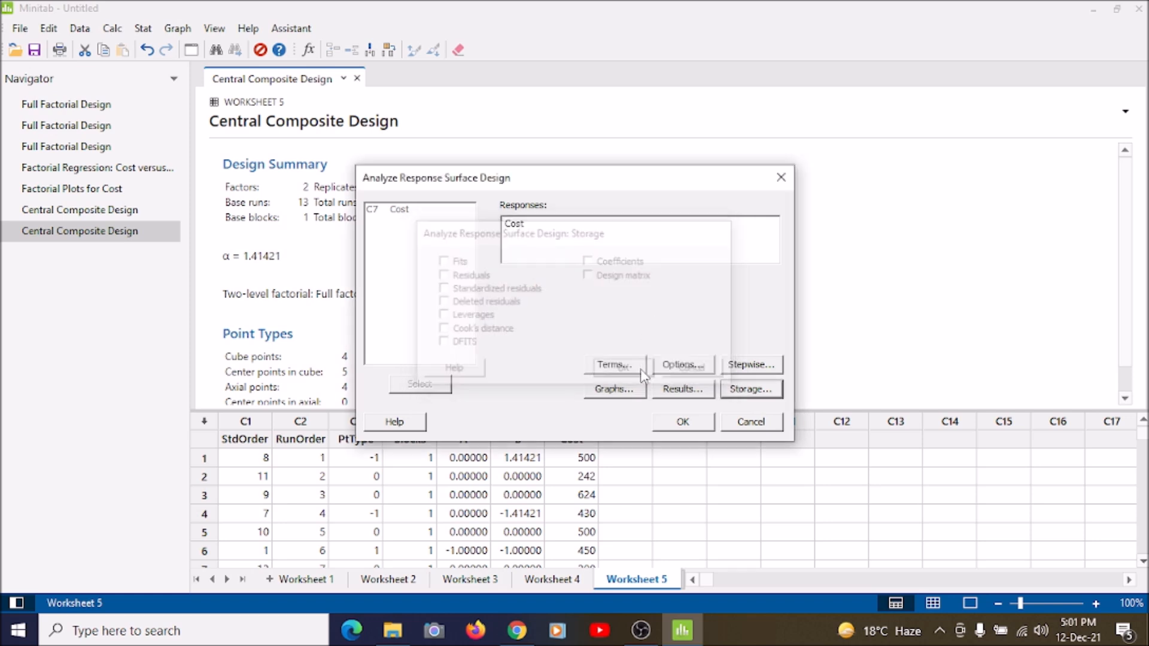
click(671, 424)
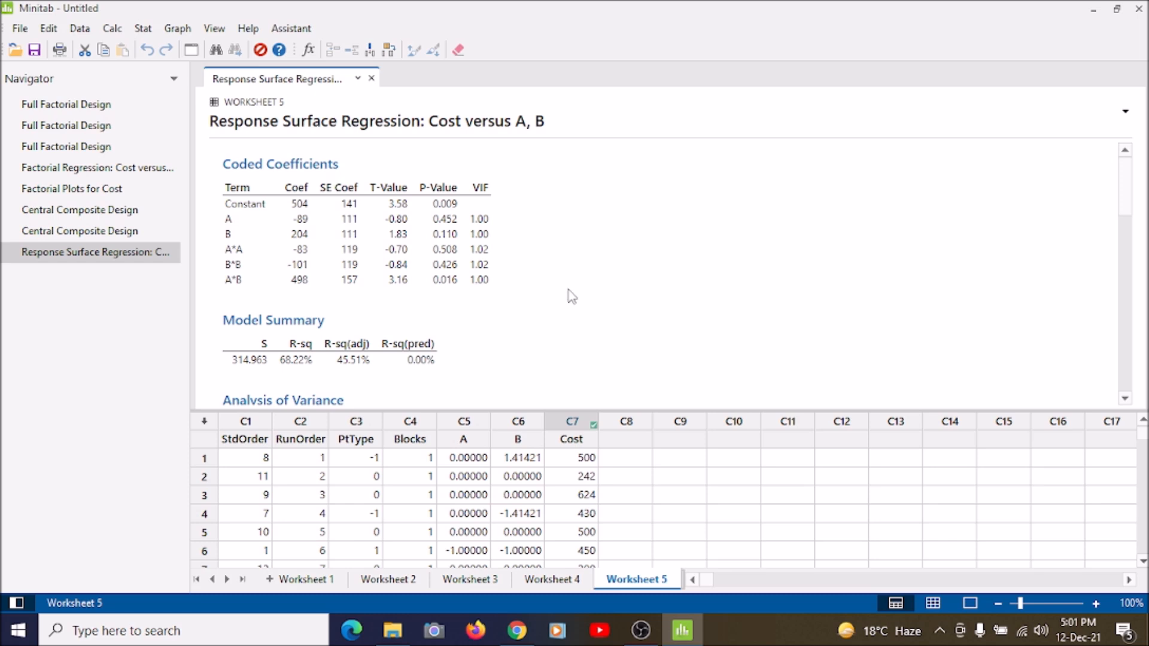
Look through the response surface regression output for Cost, from the coded coefficients to the Pareto chart of standardized effects.
scroll(569, 297, down, 8)
scroll(585, 274, down, 6)
scroll(585, 274, up, 4)
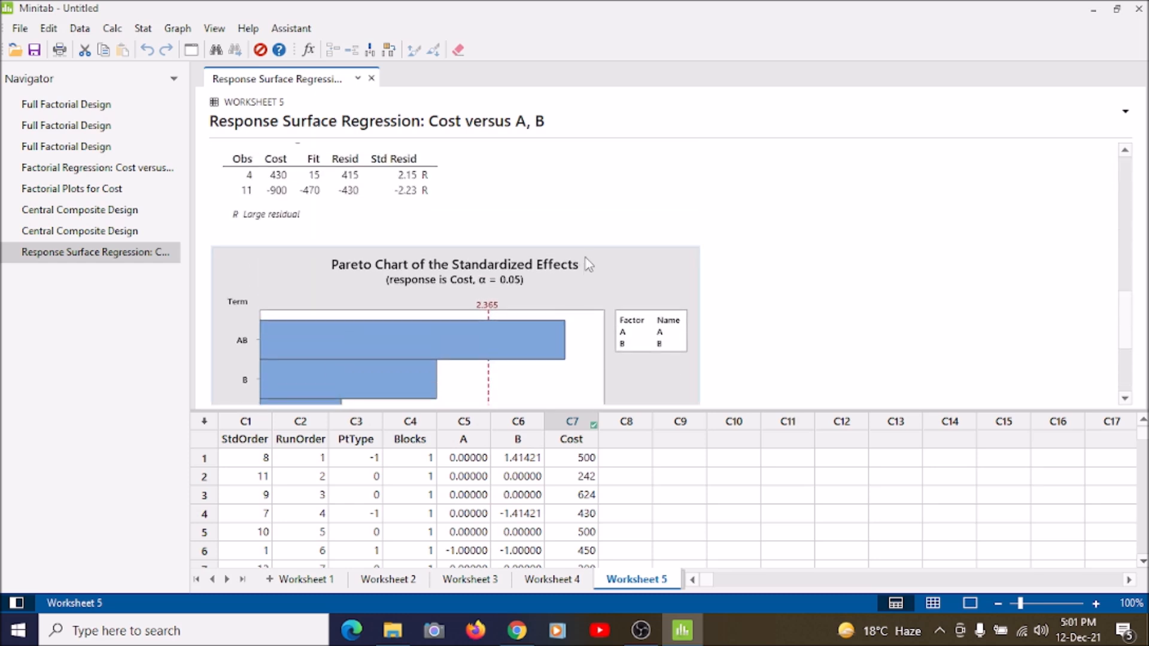
scroll(585, 270, down, 2)
scroll(588, 262, down, 2)
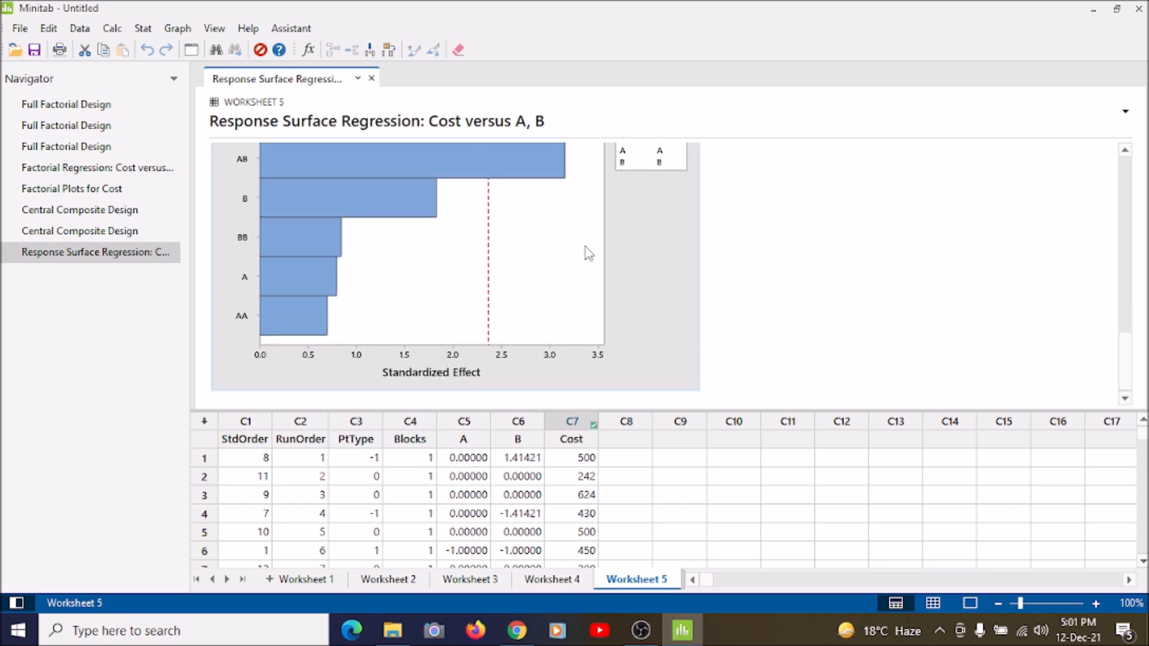
scroll(588, 253, up, 4)
scroll(589, 250, up, 10)
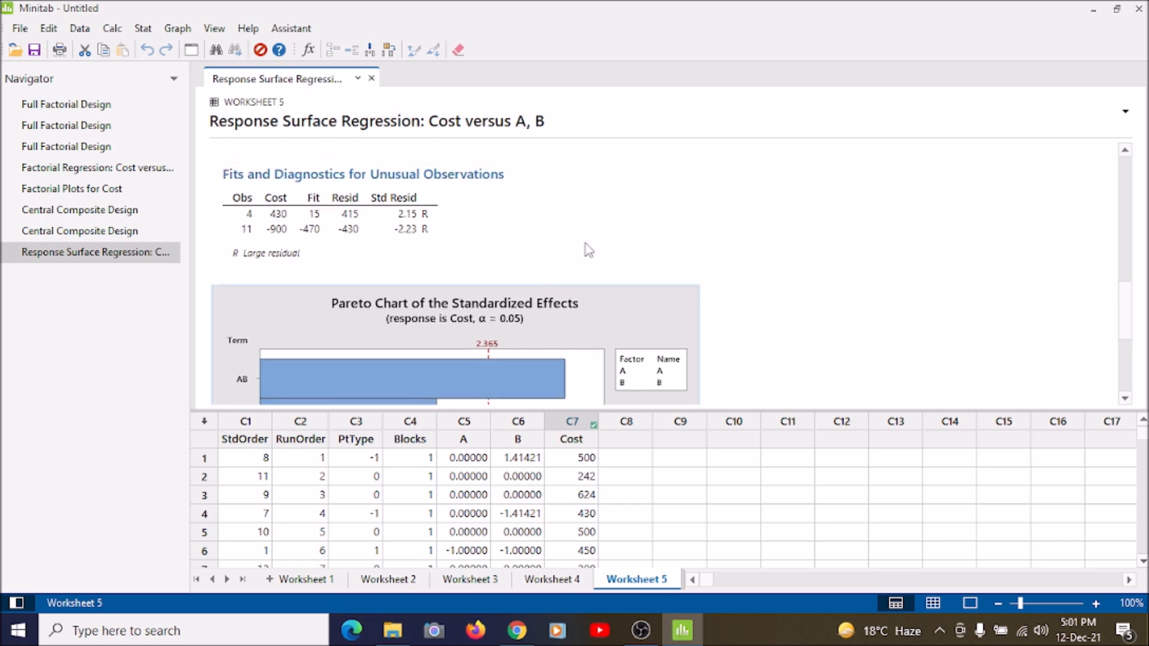
scroll(588, 242, up, 4)
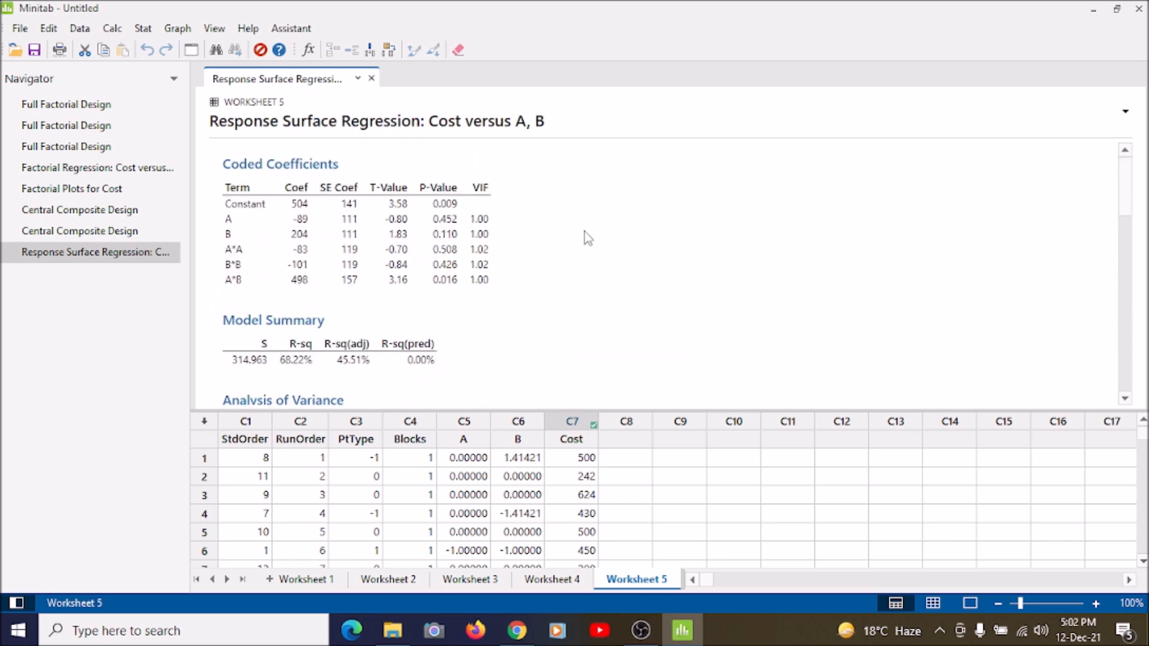
Examine the model summary, coefficient P-values, analysis of variance, regression equation and unusual observations for the Cost model.
scroll(542, 257, down, 2)
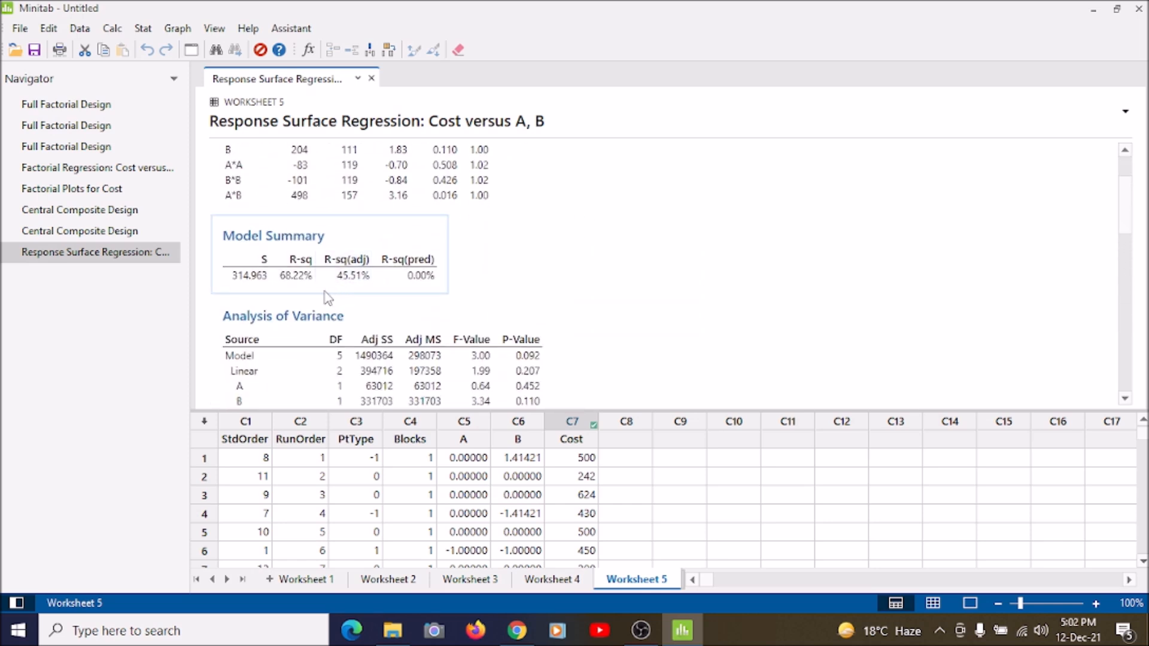
scroll(414, 290, up, 2)
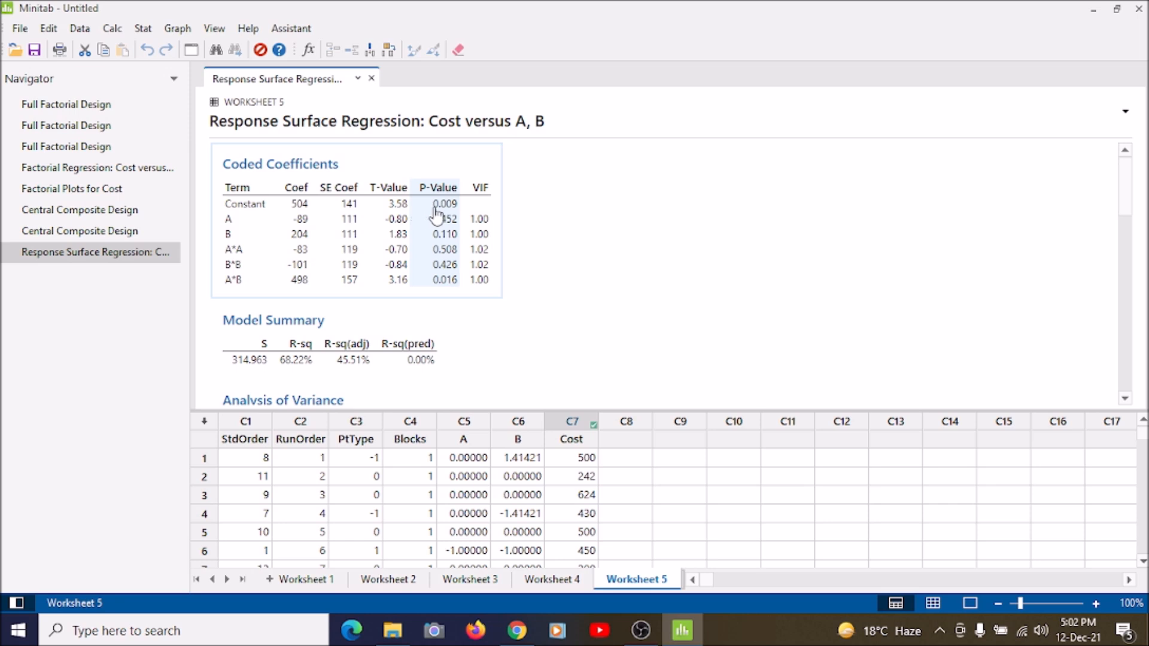
scroll(655, 263, down, 1)
scroll(655, 264, down, 5)
scroll(655, 263, up, 4)
scroll(655, 263, down, 3)
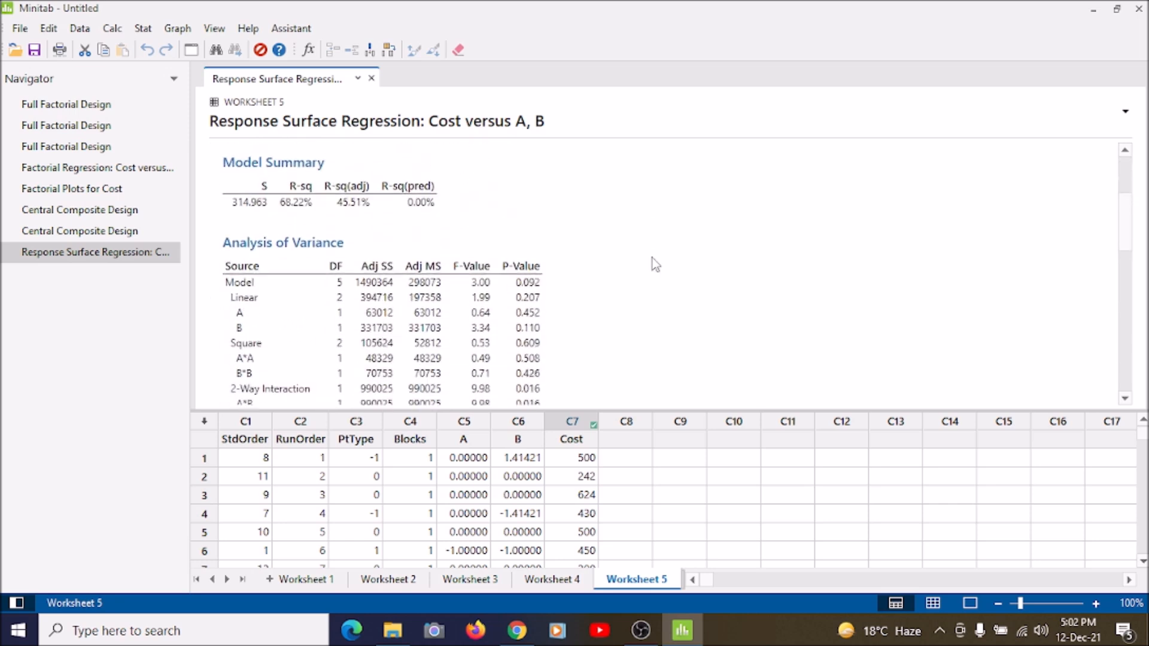
scroll(655, 263, down, 10)
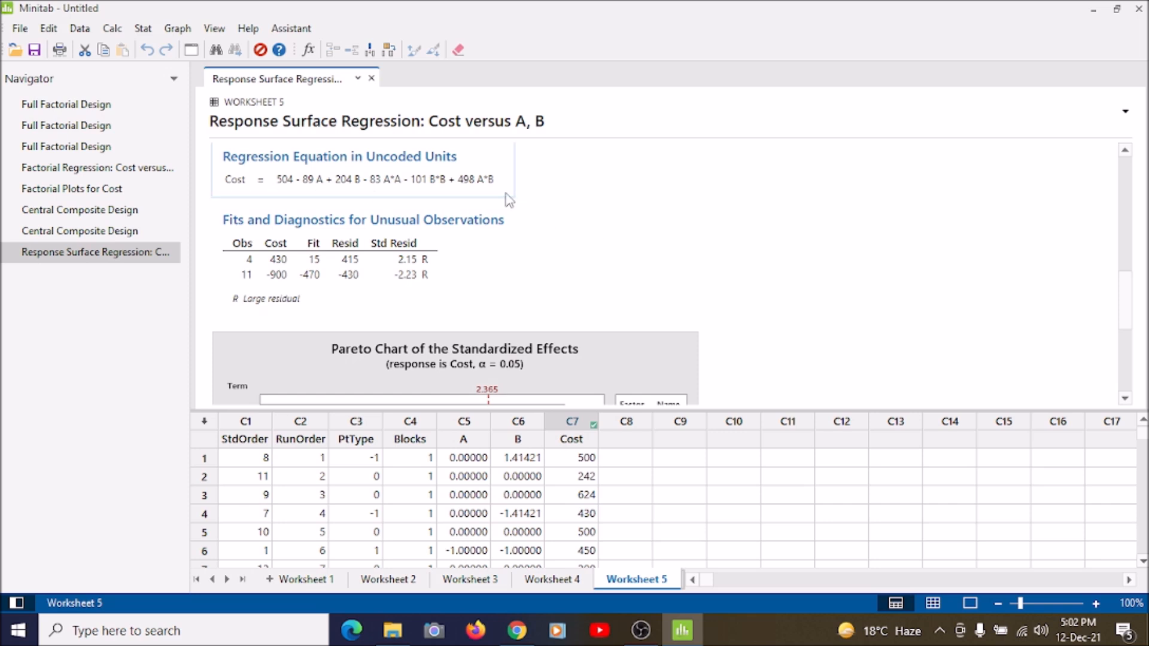
scroll(505, 202, down, 5)
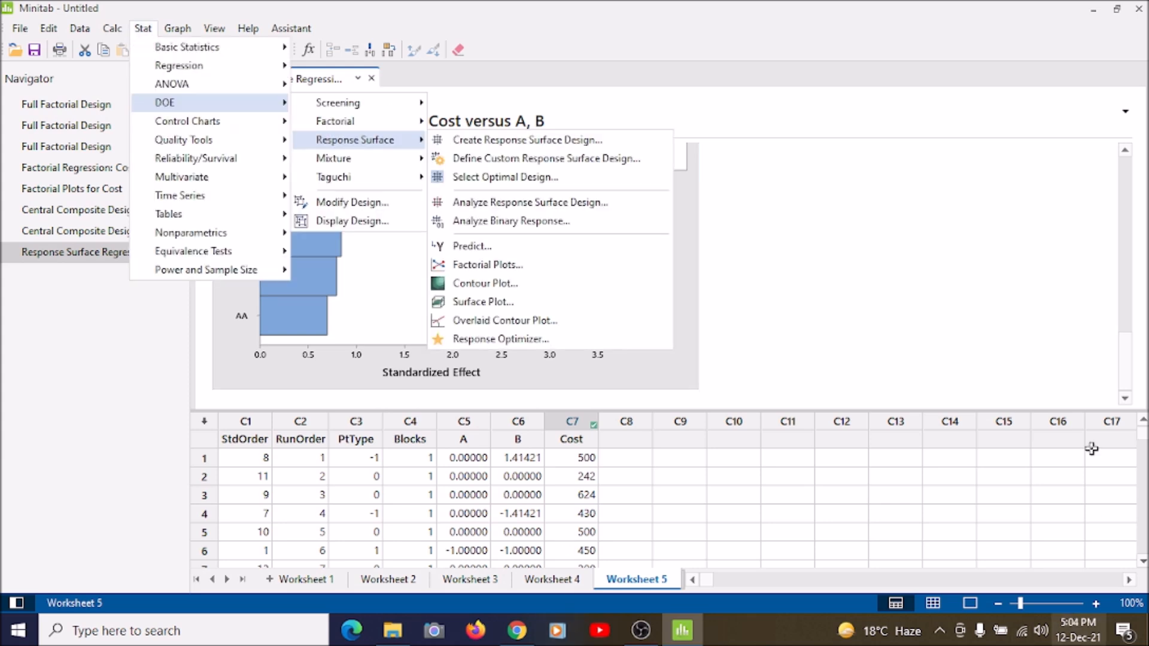
Set up a response surface contour plot of Cost with A as X axis and B as Y axis, default contour levels and Area display.
click(904, 286)
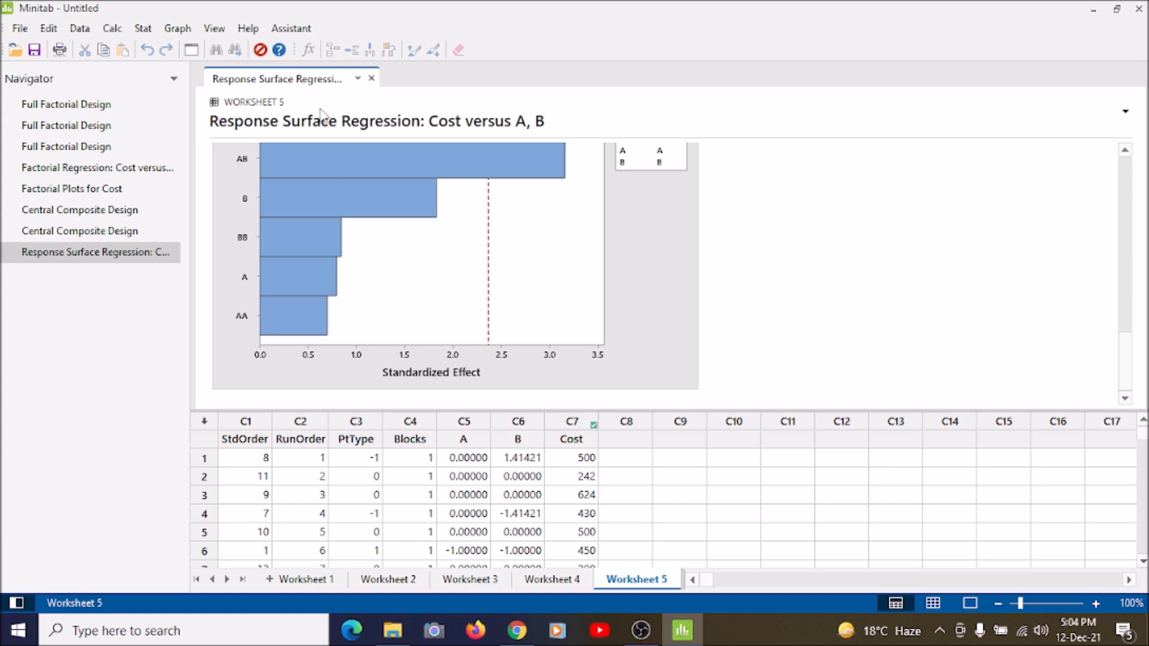
click(143, 28)
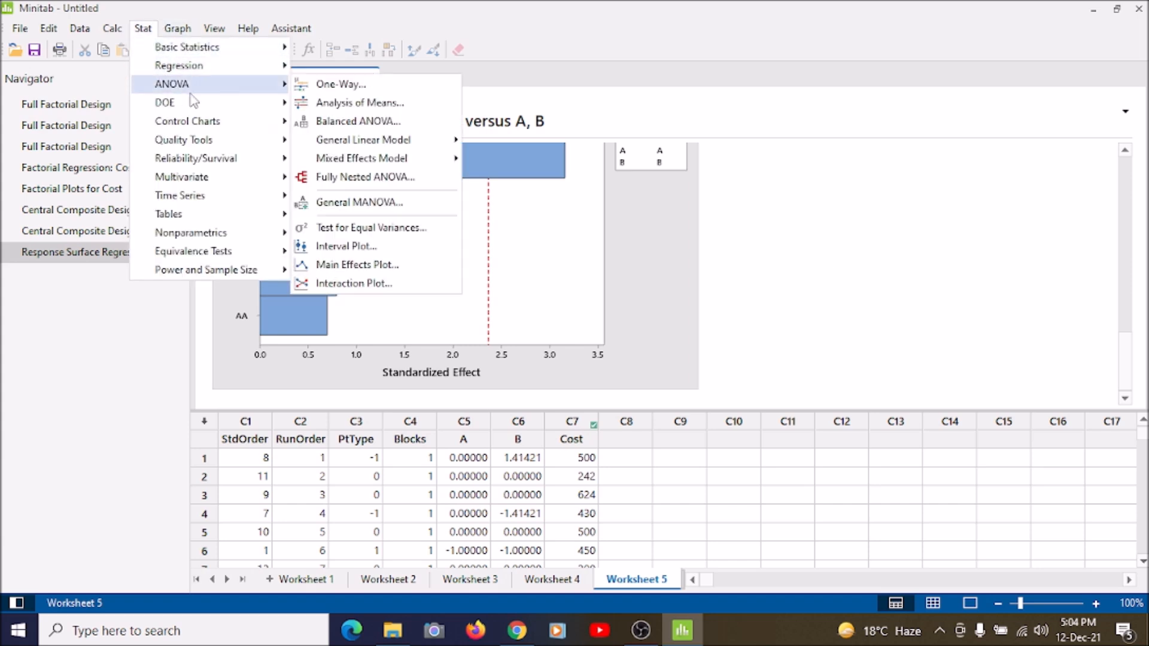
mouse_move(199, 103)
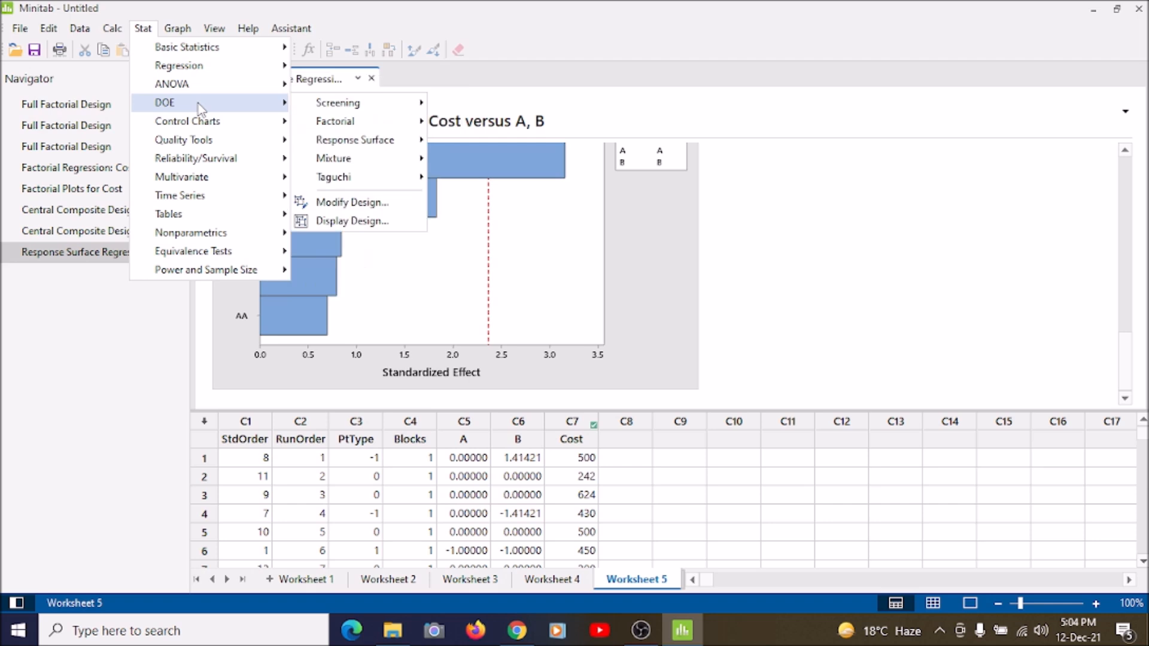
mouse_move(305, 145)
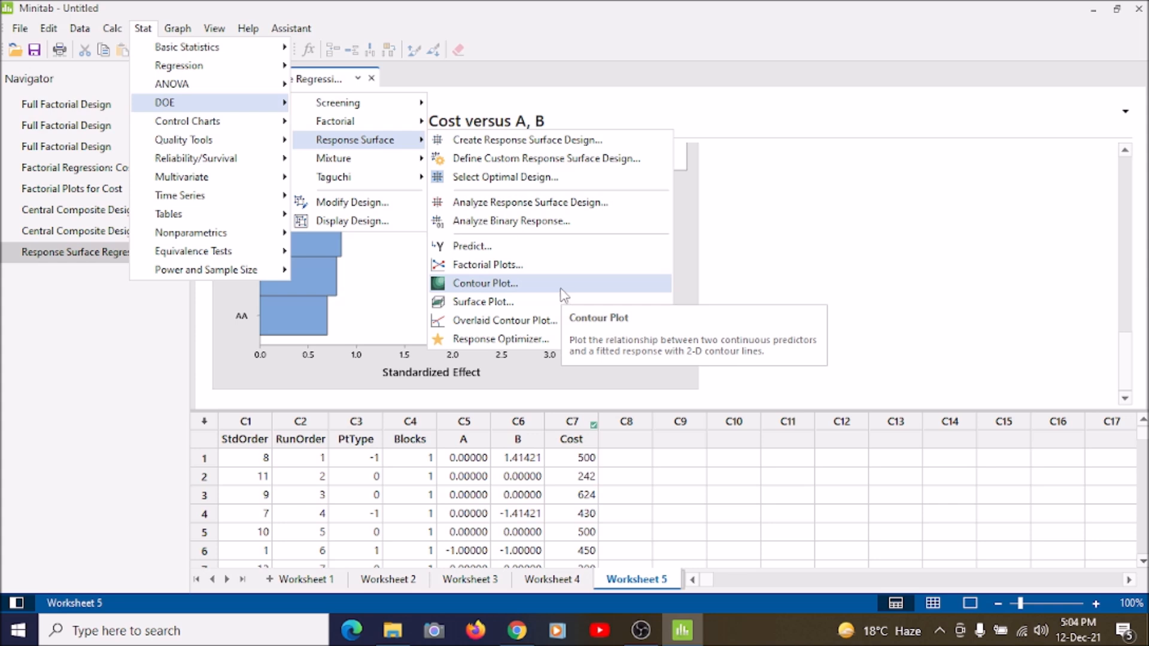
click(562, 286)
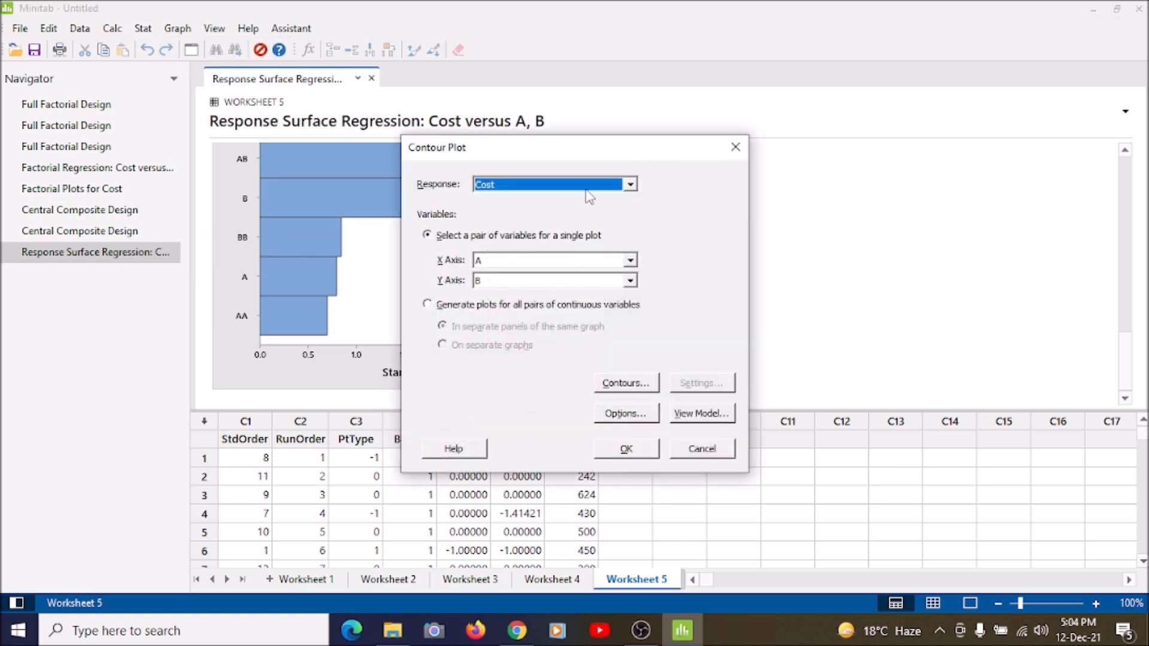
click(630, 184)
click(630, 184)
click(624, 386)
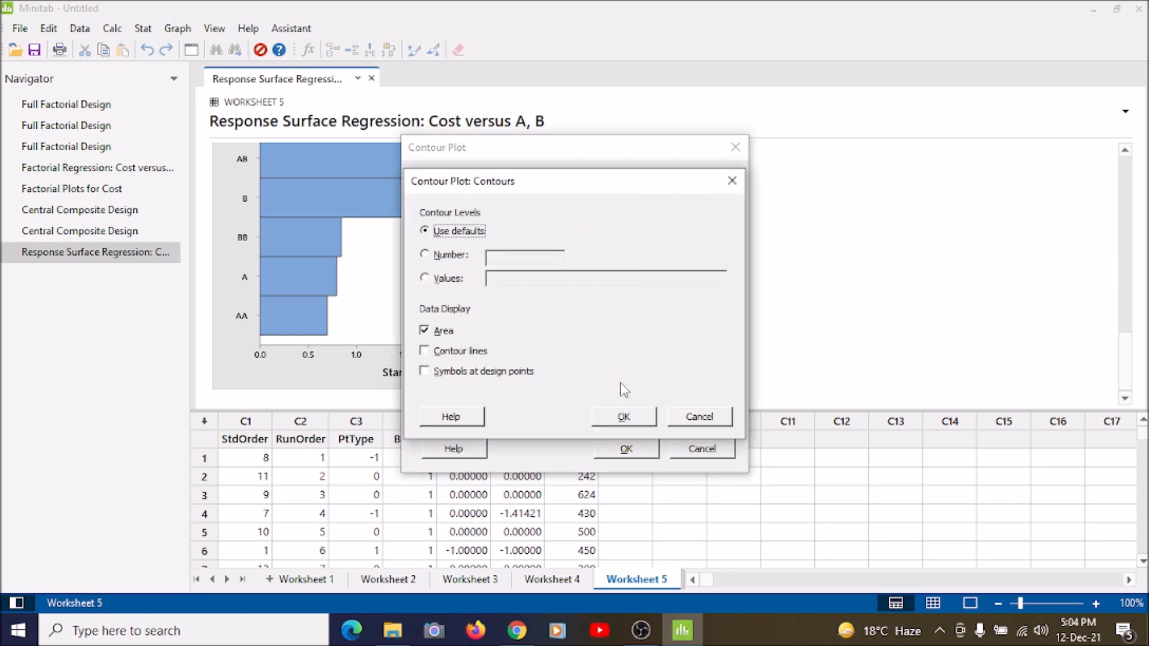
click(625, 417)
Check the contour plot's options and the Cost model's terms, and generate the contour plot of Cost versus B and A.
click(622, 414)
click(686, 338)
click(697, 413)
click(821, 412)
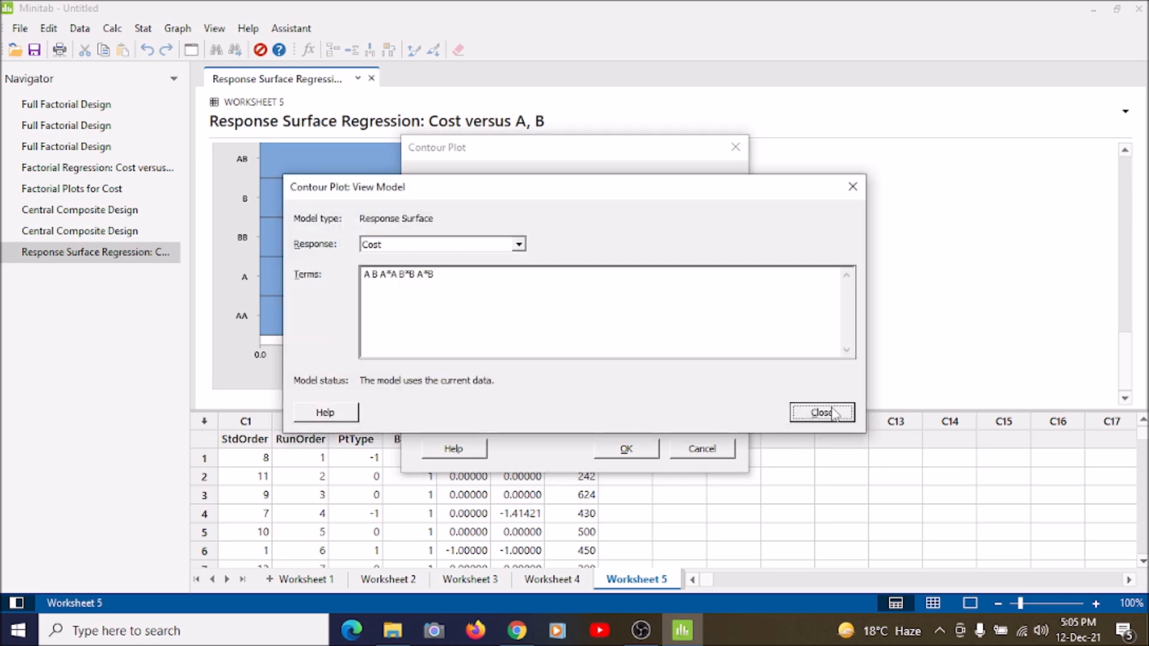
click(643, 444)
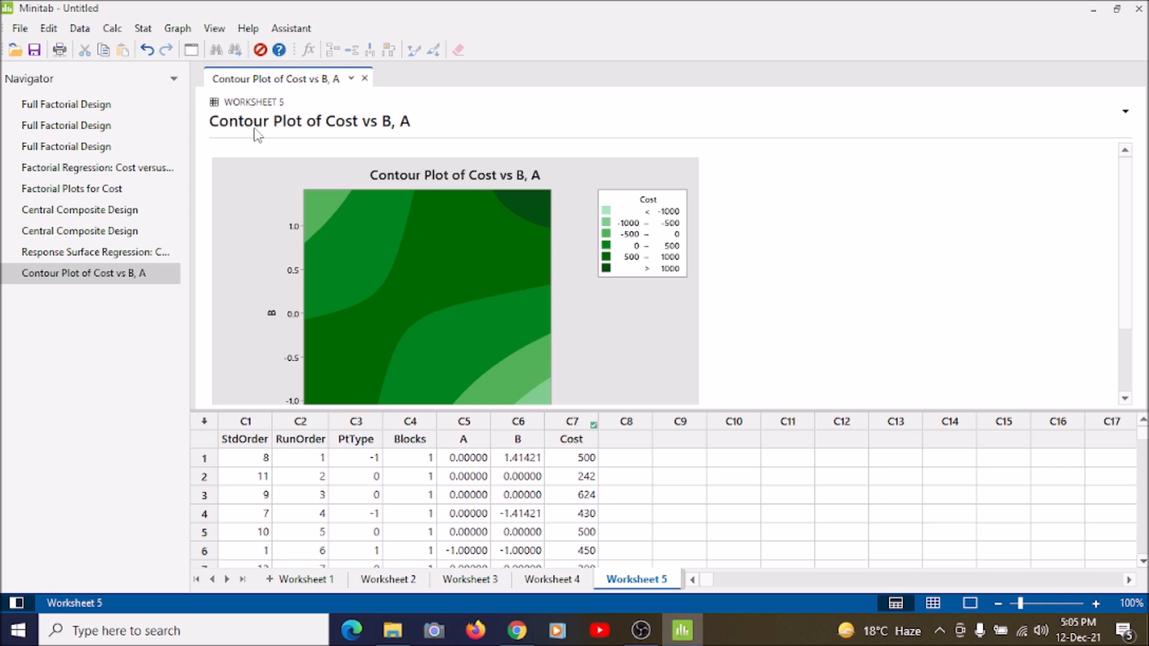
mouse_move(372, 197)
scroll(1130, 356, down, 2)
scroll(1133, 358, down, 1)
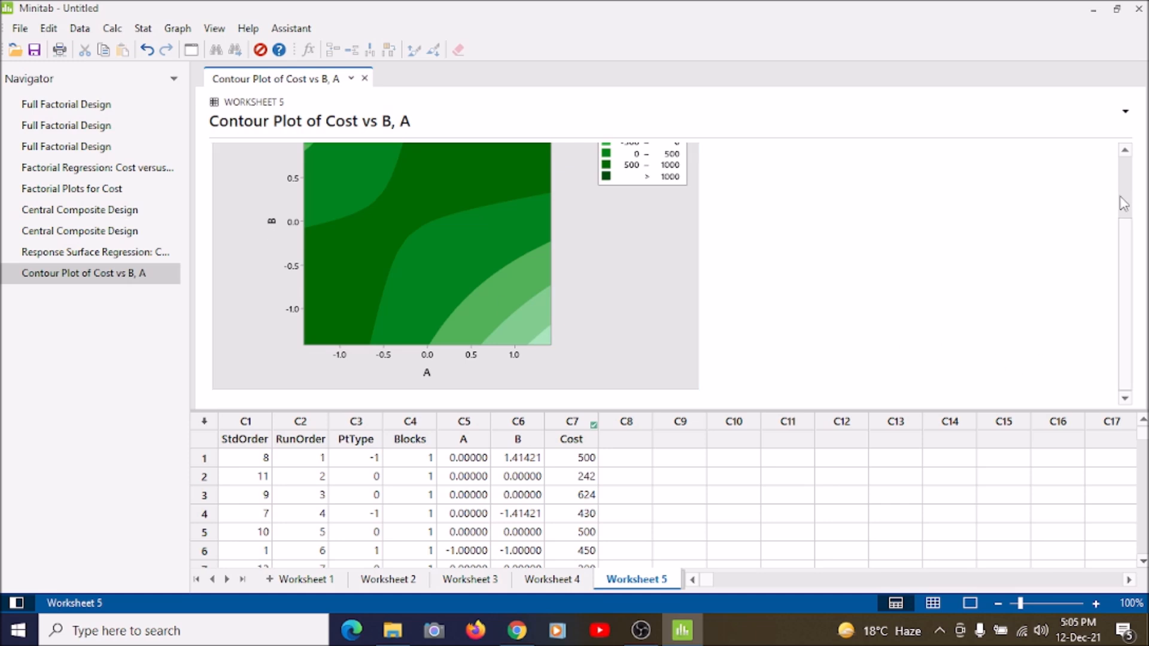
Examine the shaded Cost ranges across the contour plot of Cost versus B and A against its legend.
scroll(1125, 203, up, 3)
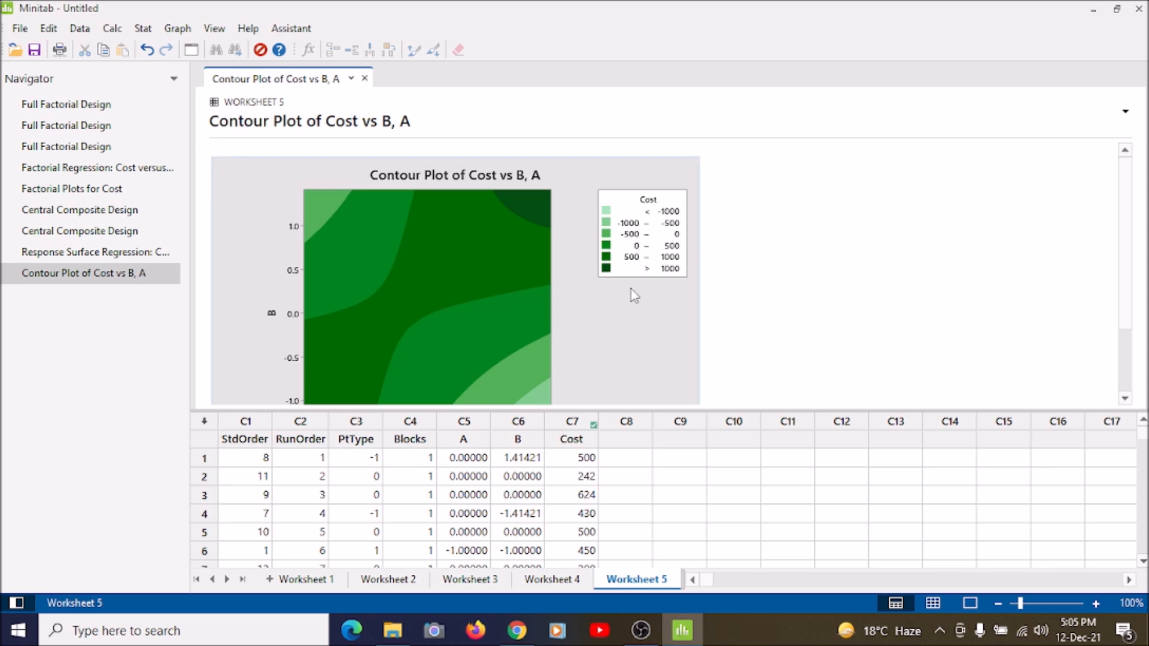
scroll(633, 292, down, 3)
scroll(631, 286, up, 3)
mouse_move(321, 202)
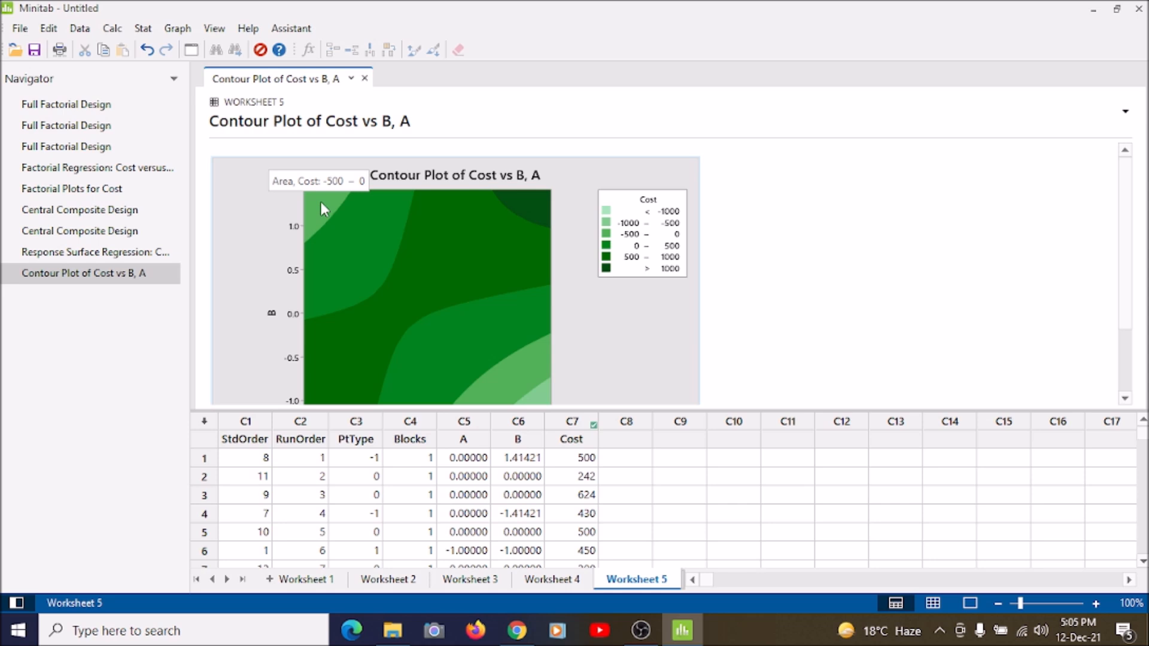
mouse_move(341, 243)
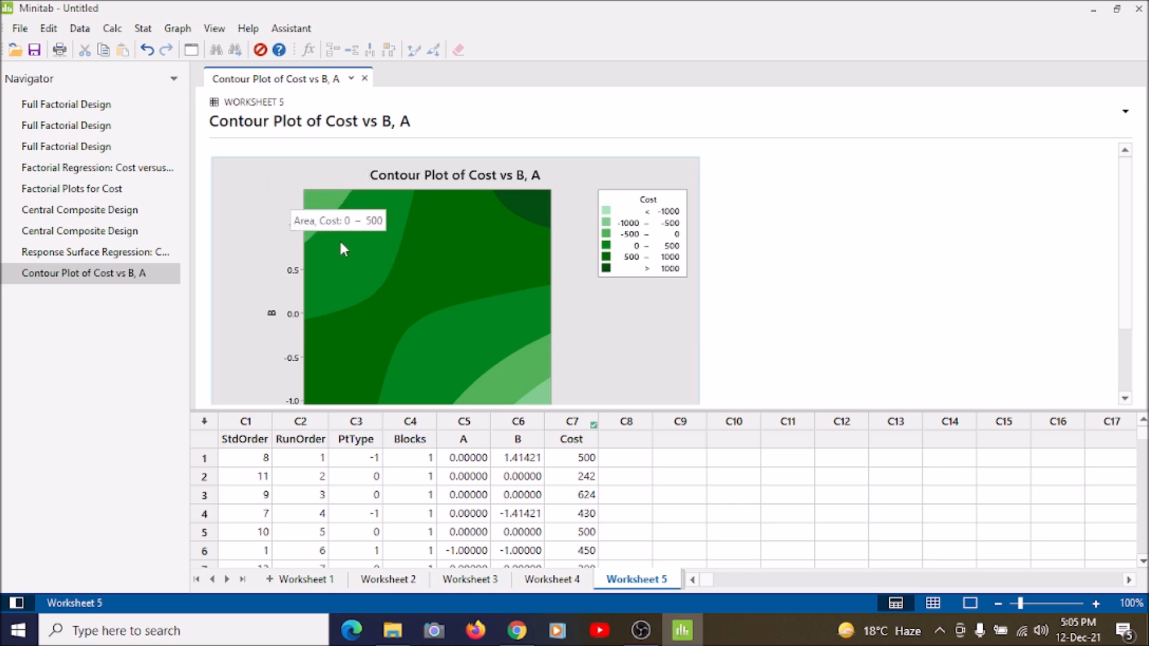
mouse_move(440, 265)
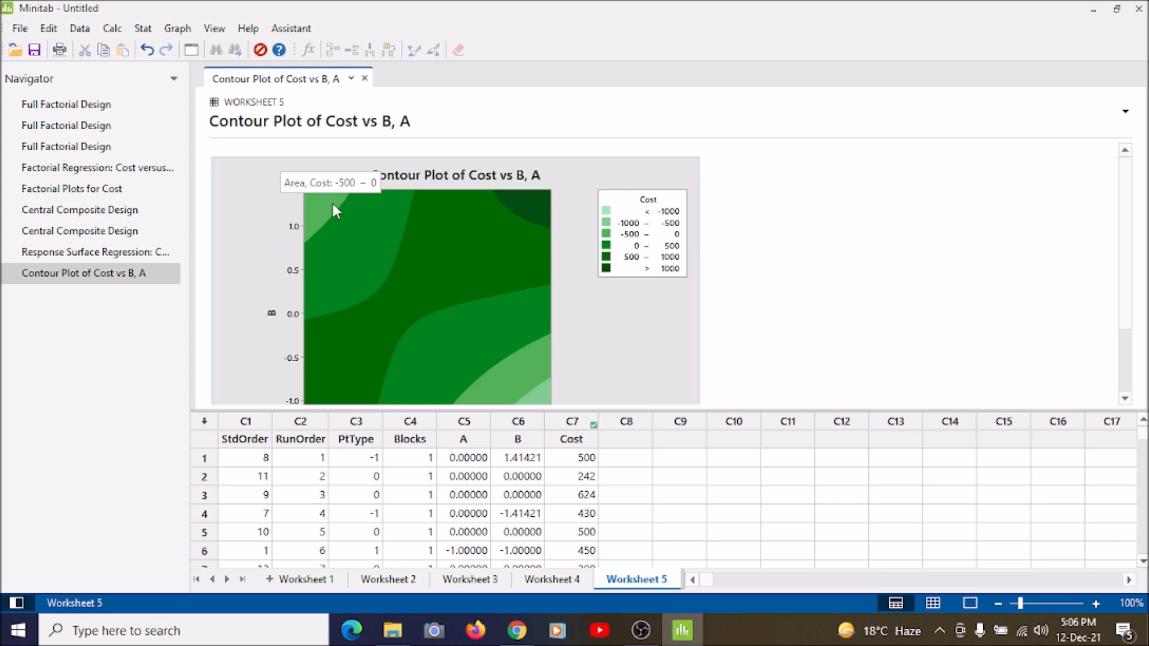
mouse_move(513, 336)
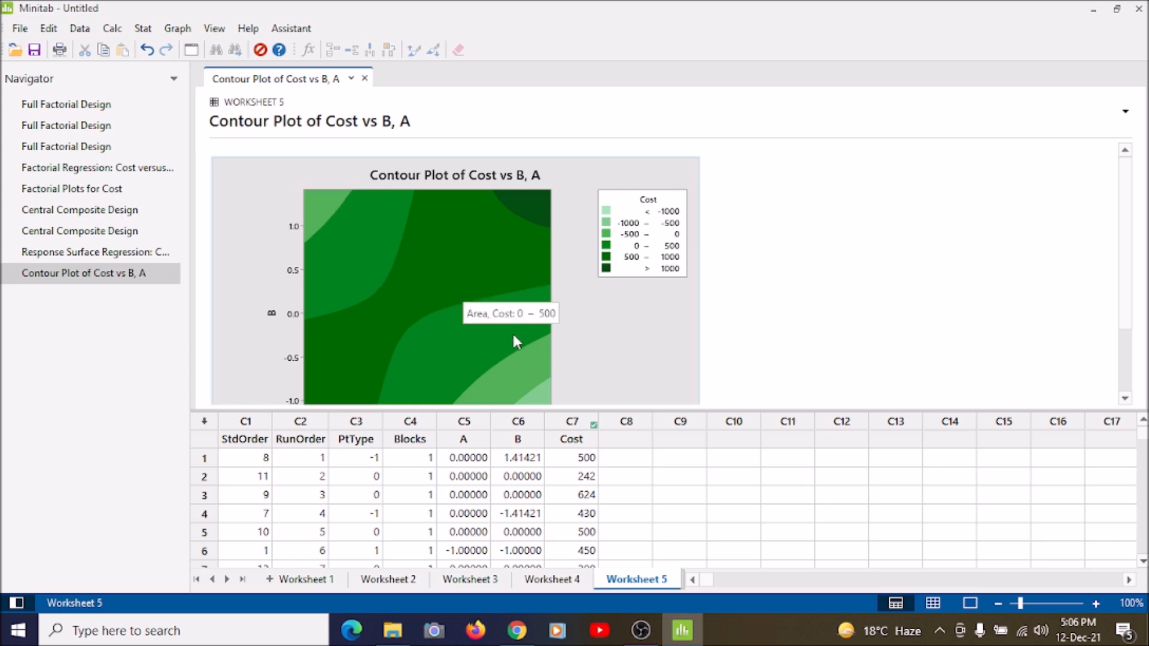
mouse_move(516, 369)
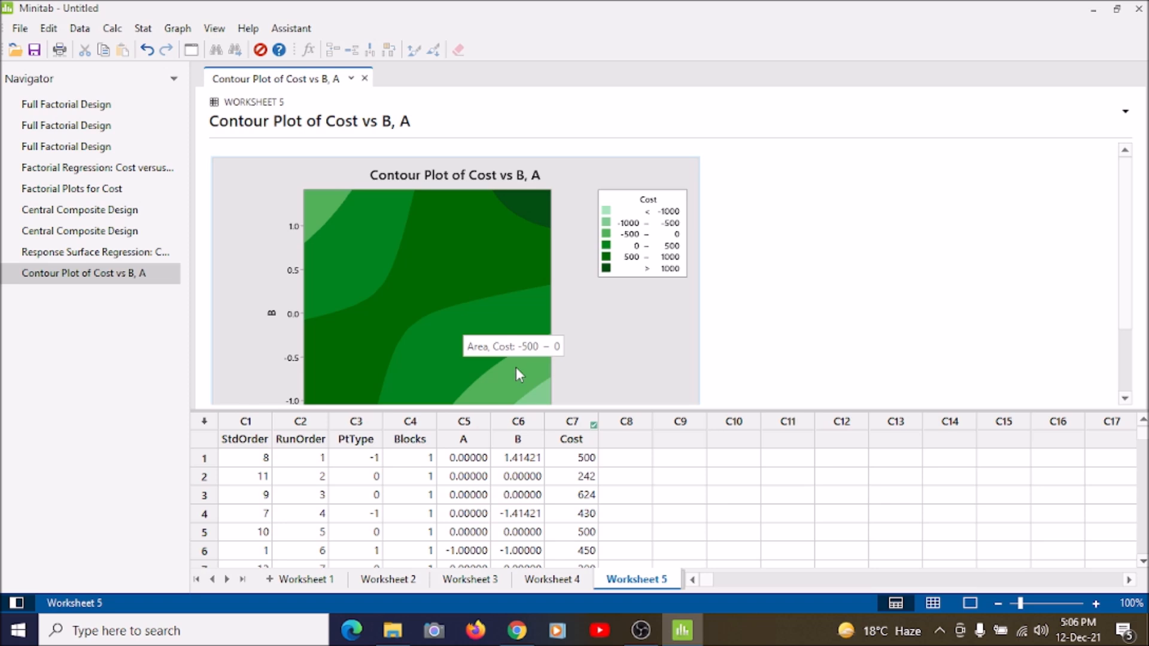
scroll(515, 367, down, 3)
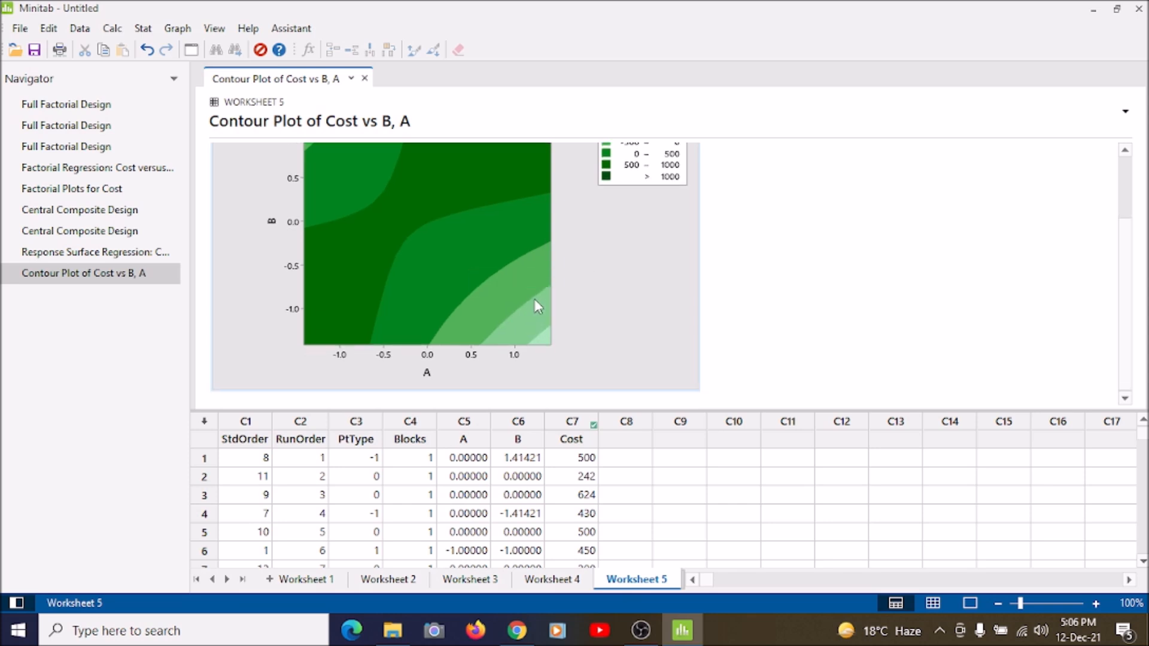
scroll(533, 300, up, 3)
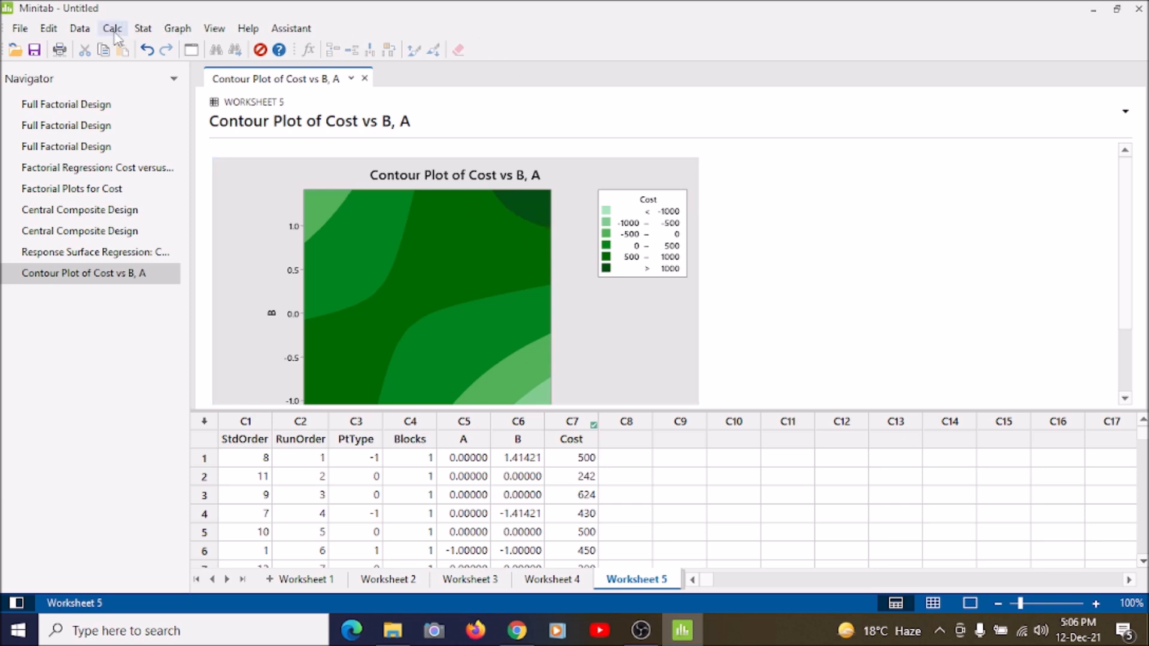
Generate a response surface plot of Cost with A as X axis and B as Y axis, checking its options and model terms.
click(144, 30)
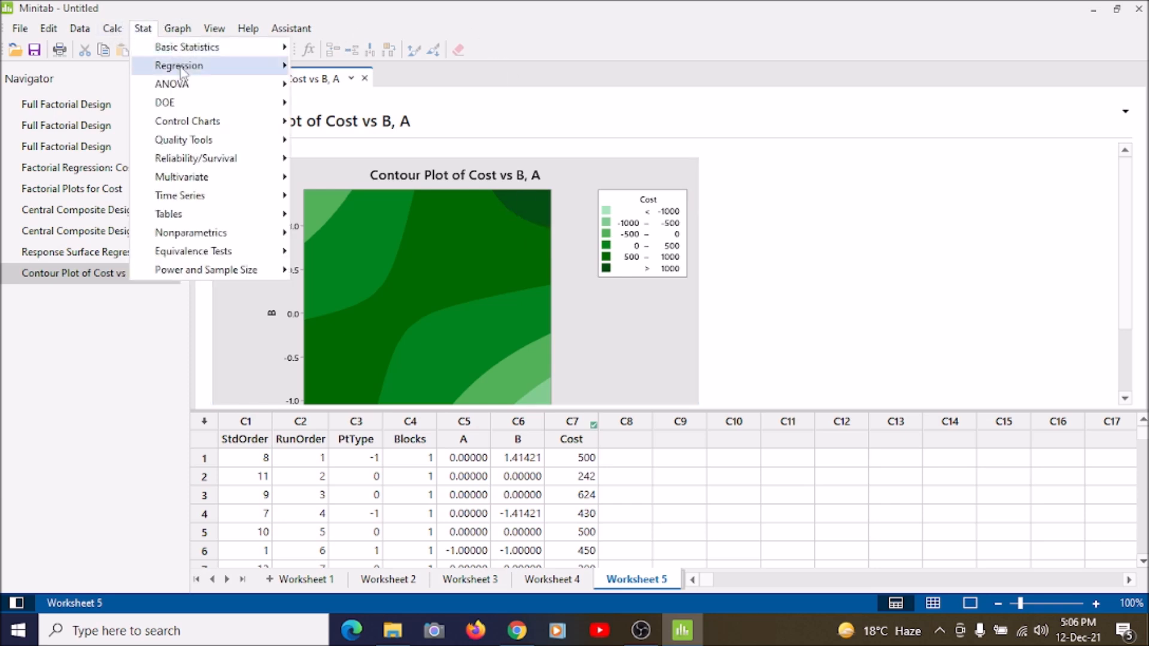
mouse_move(212, 107)
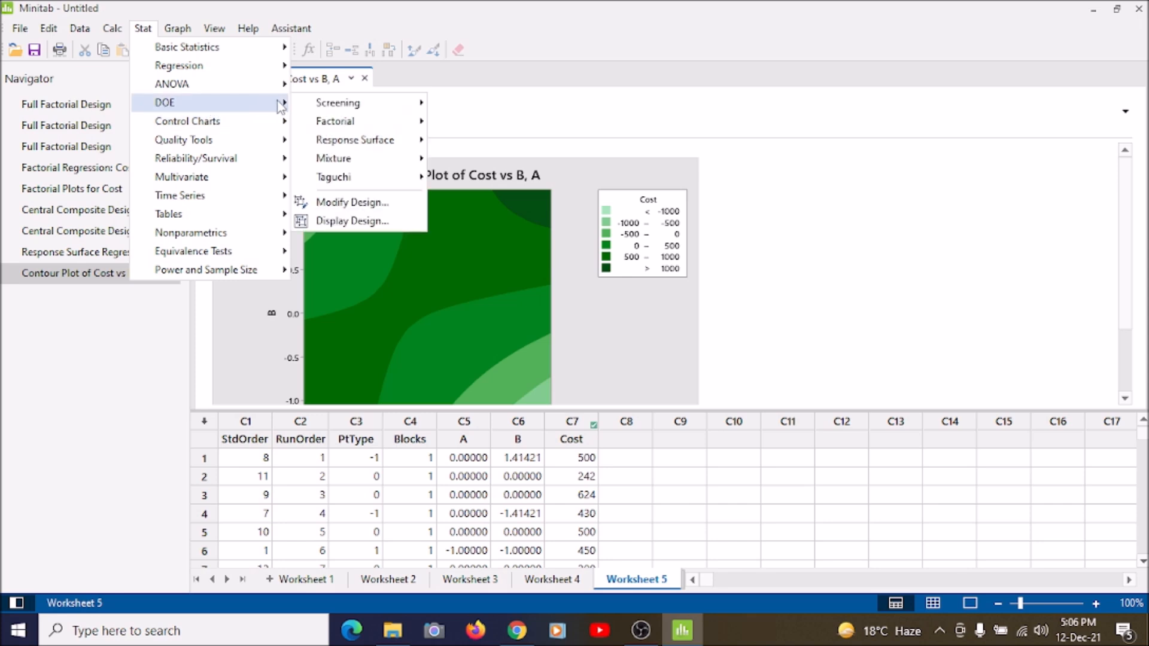
mouse_move(365, 142)
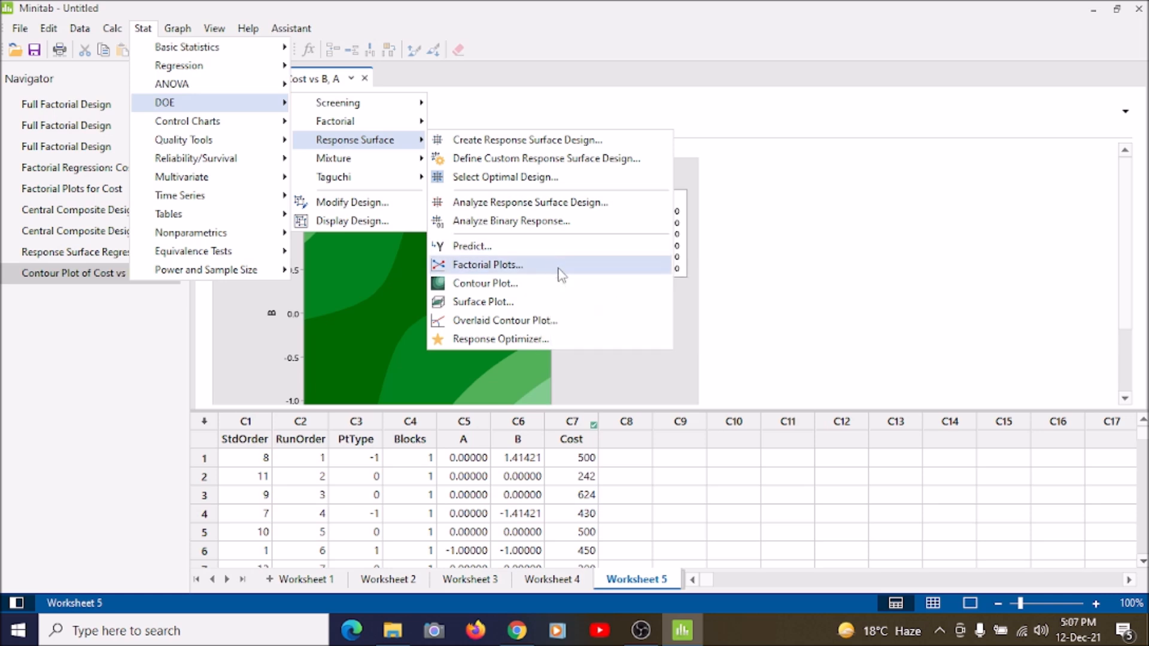
click(546, 301)
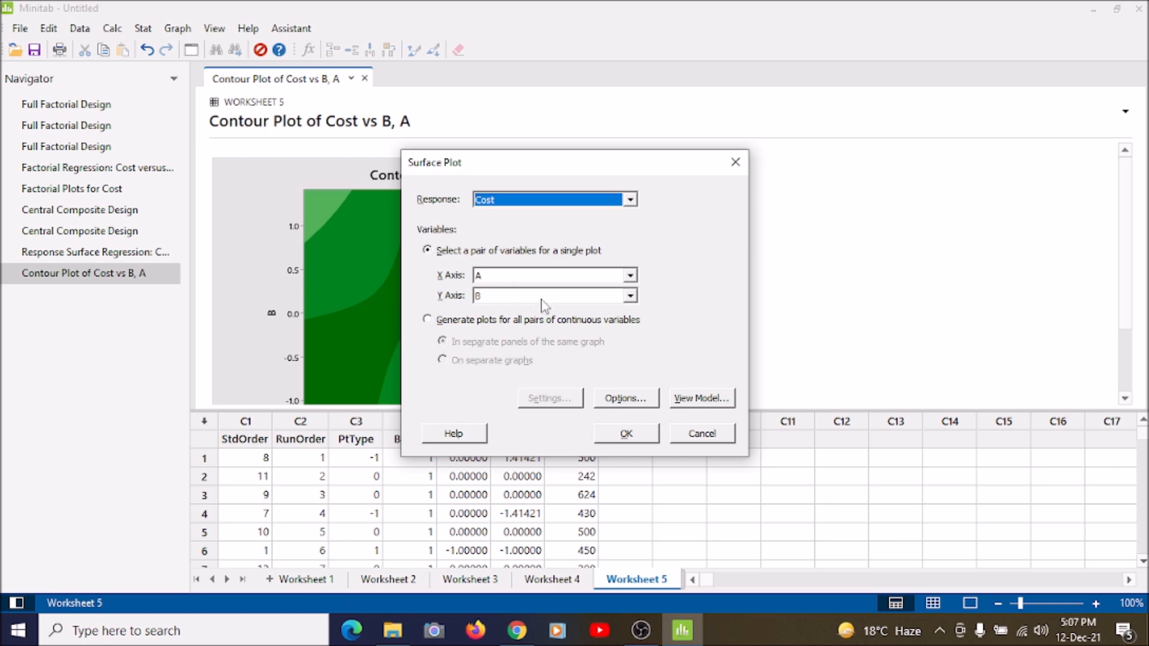
click(626, 402)
click(711, 342)
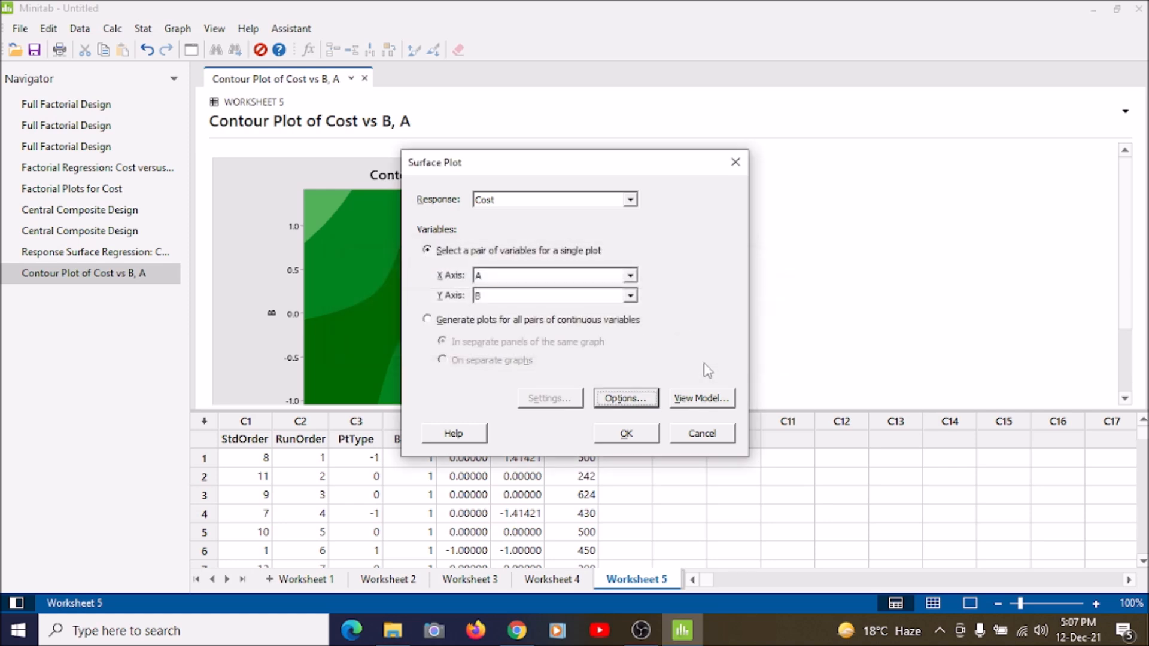
click(701, 399)
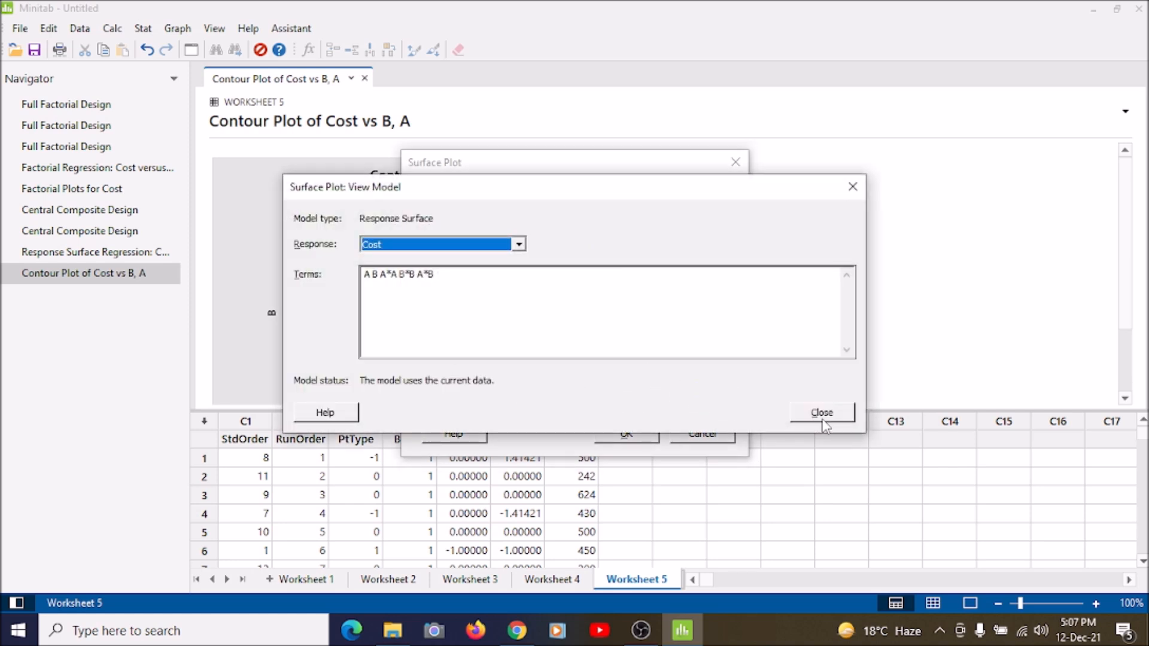
click(816, 414)
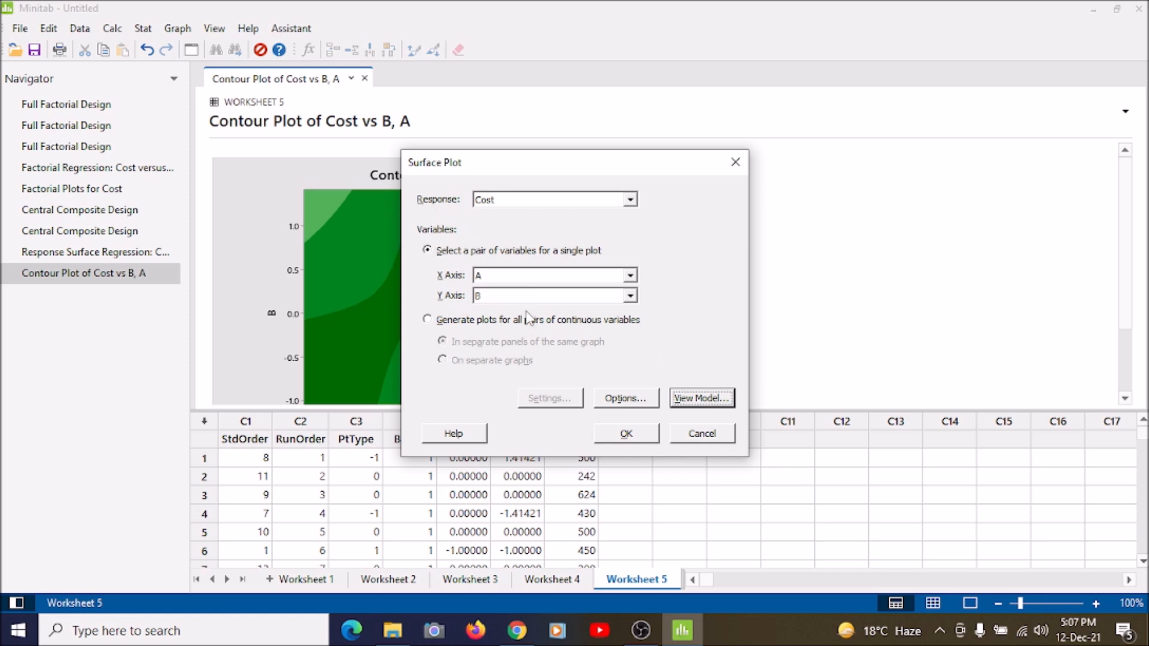
click(625, 434)
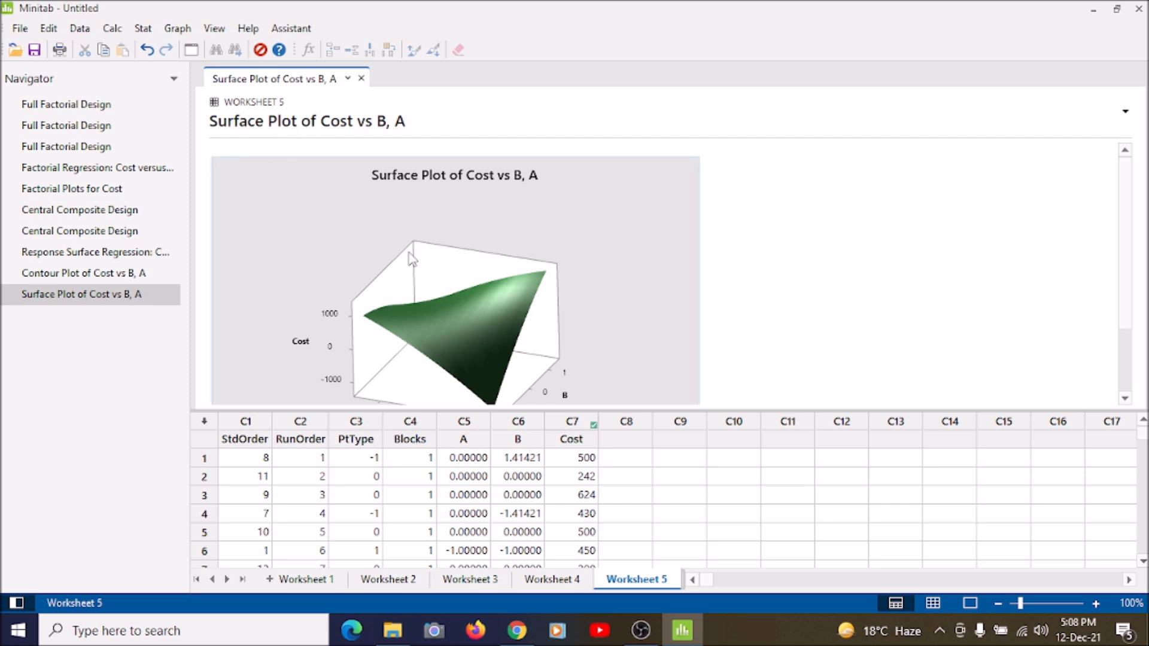
Examine the shape of the surface plot of Cost versus B and A along its A, B and Cost axes.
scroll(411, 258, down, 3)
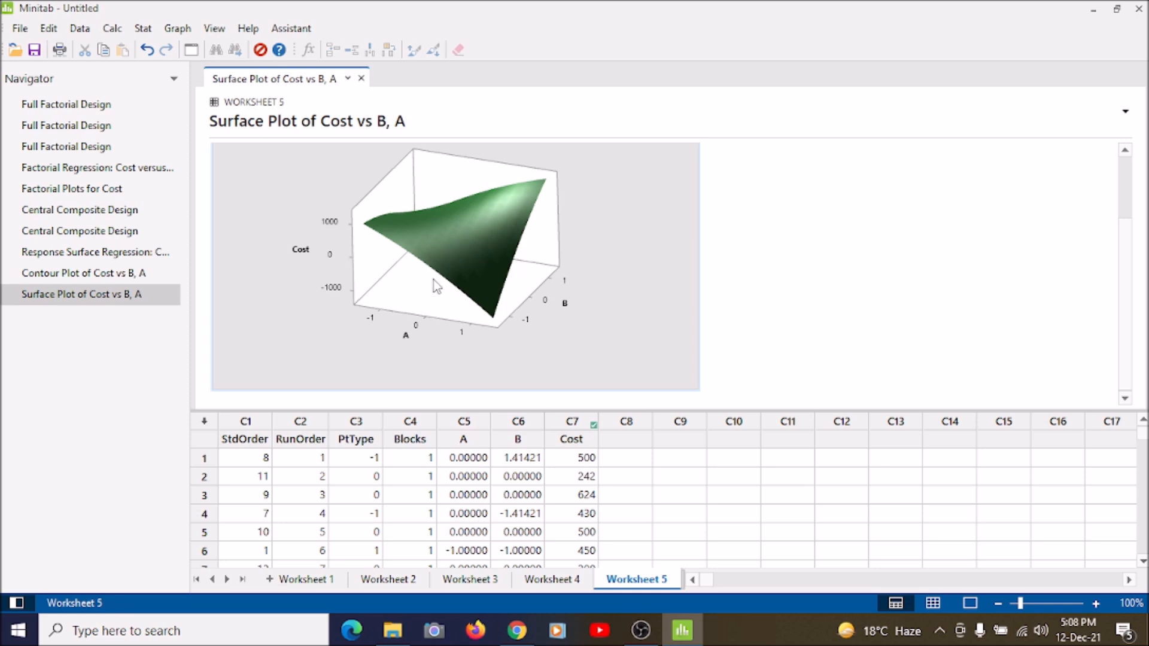
scroll(512, 207, up, 3)
scroll(513, 214, down, 3)
scroll(512, 214, up, 3)
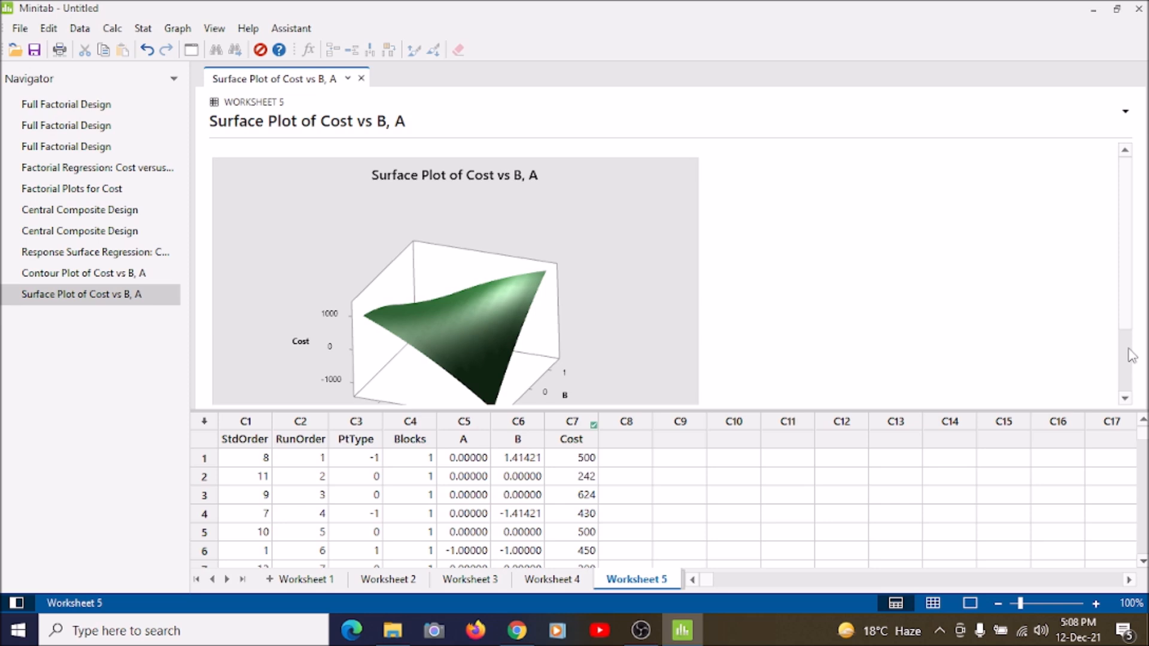
scroll(1130, 348, down, 3)
scroll(1131, 348, up, 3)
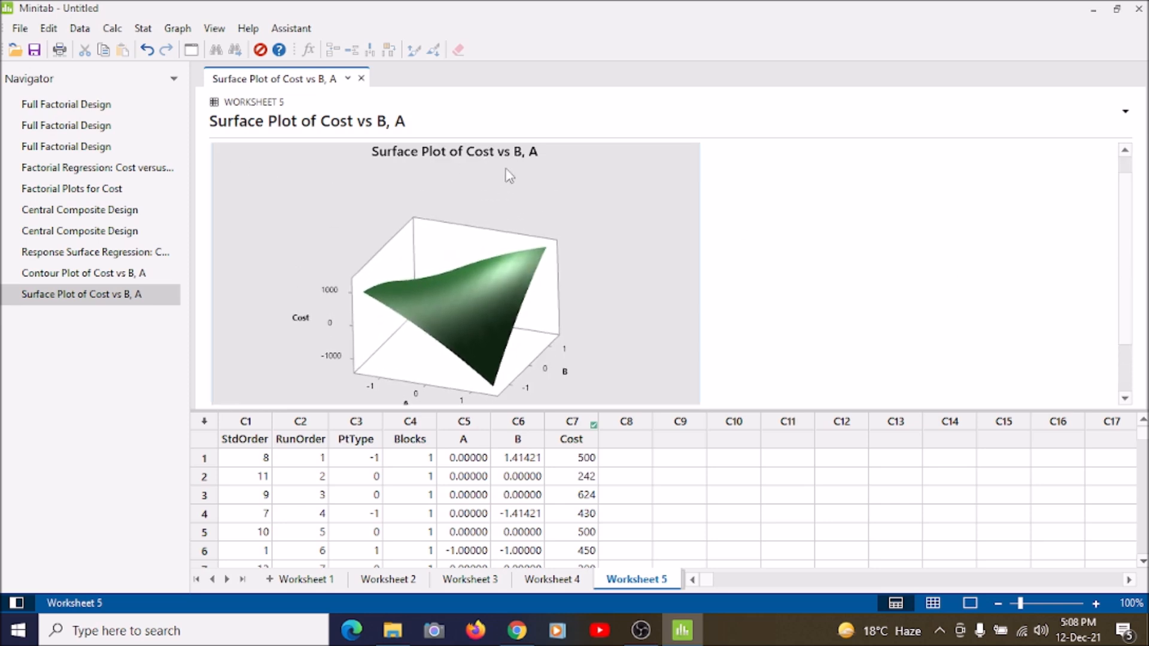
scroll(713, 287, down, 3)
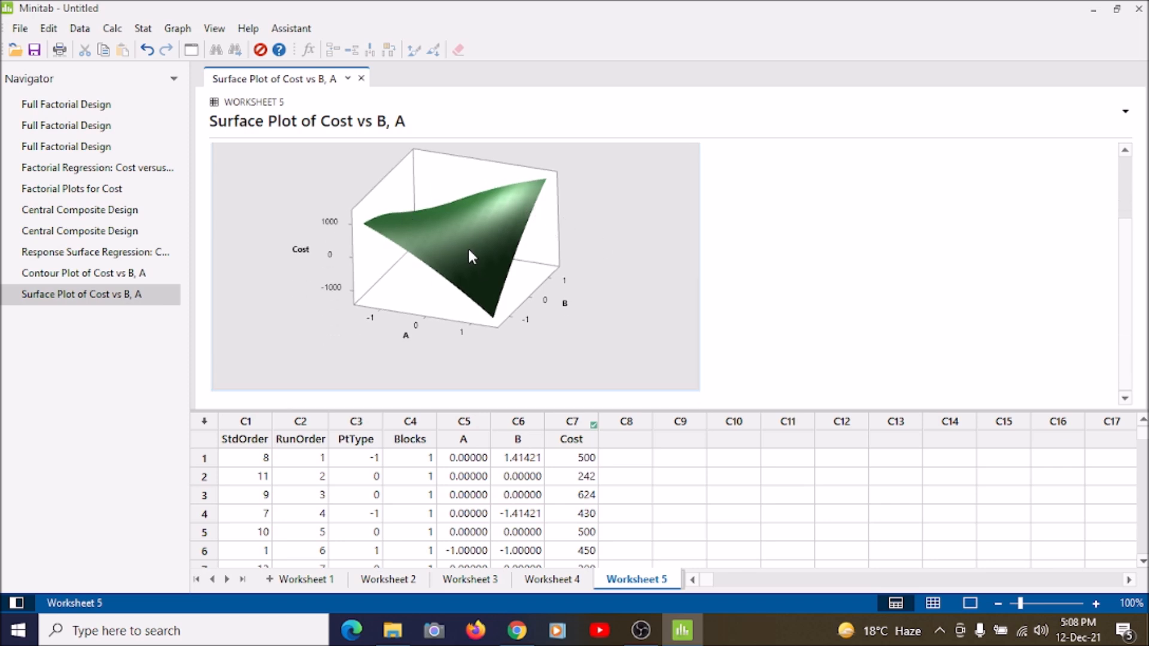
scroll(464, 275, up, 1)
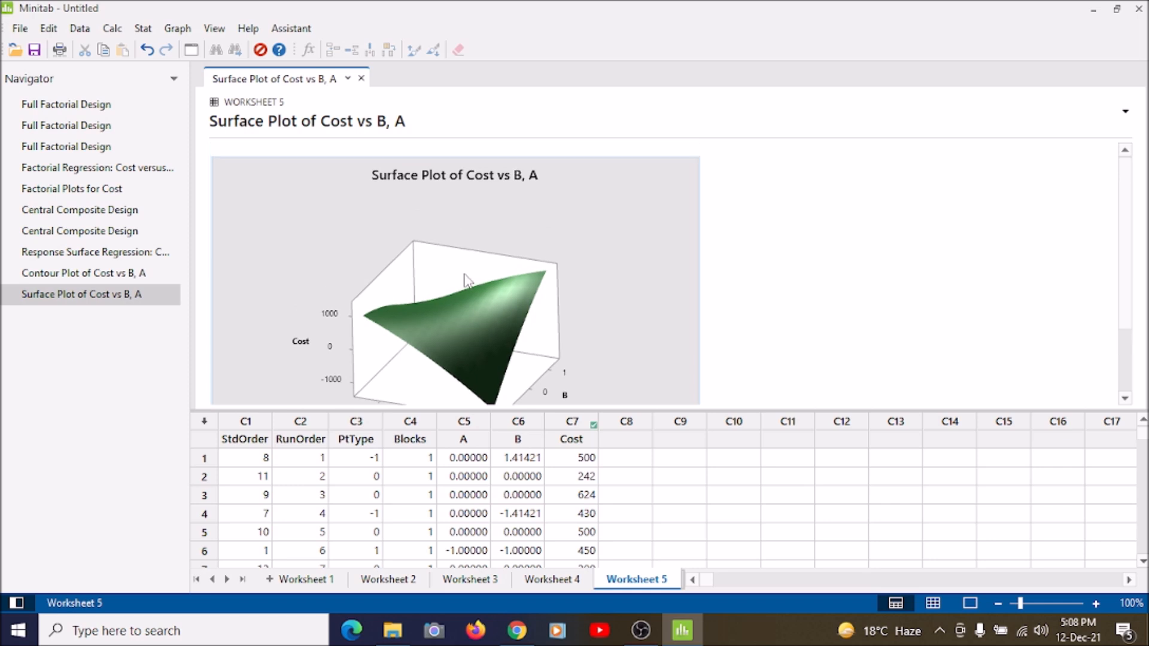
scroll(466, 267, down, 1)
scroll(466, 264, up, 1)
scroll(473, 262, down, 1)
scroll(470, 256, up, 1)
scroll(481, 254, down, 2)
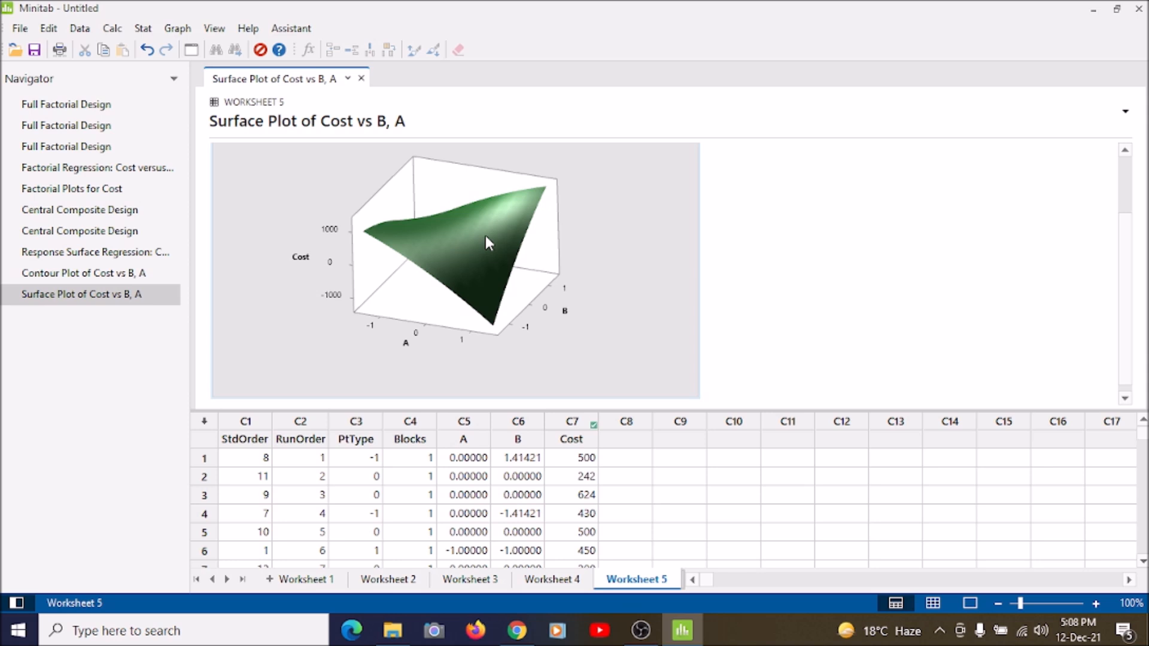
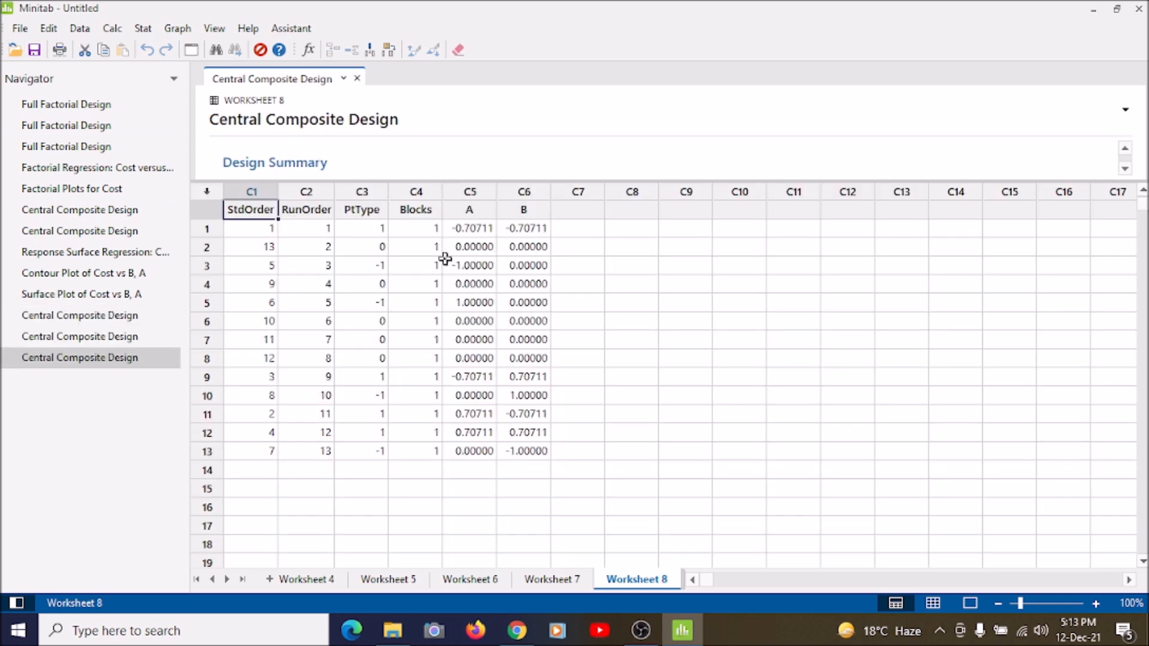
Enlarge the output area above Worksheet 8 to show the central composite design's summary, and look over the response surface commands.
drag(601, 180, 601, 401)
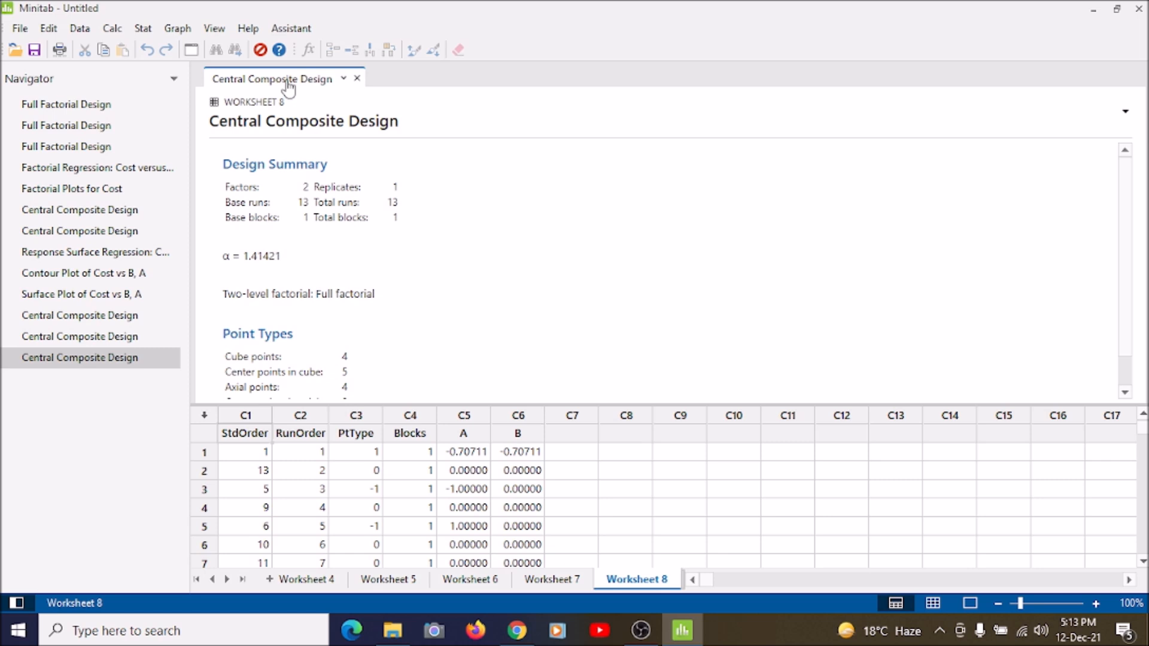
click(143, 28)
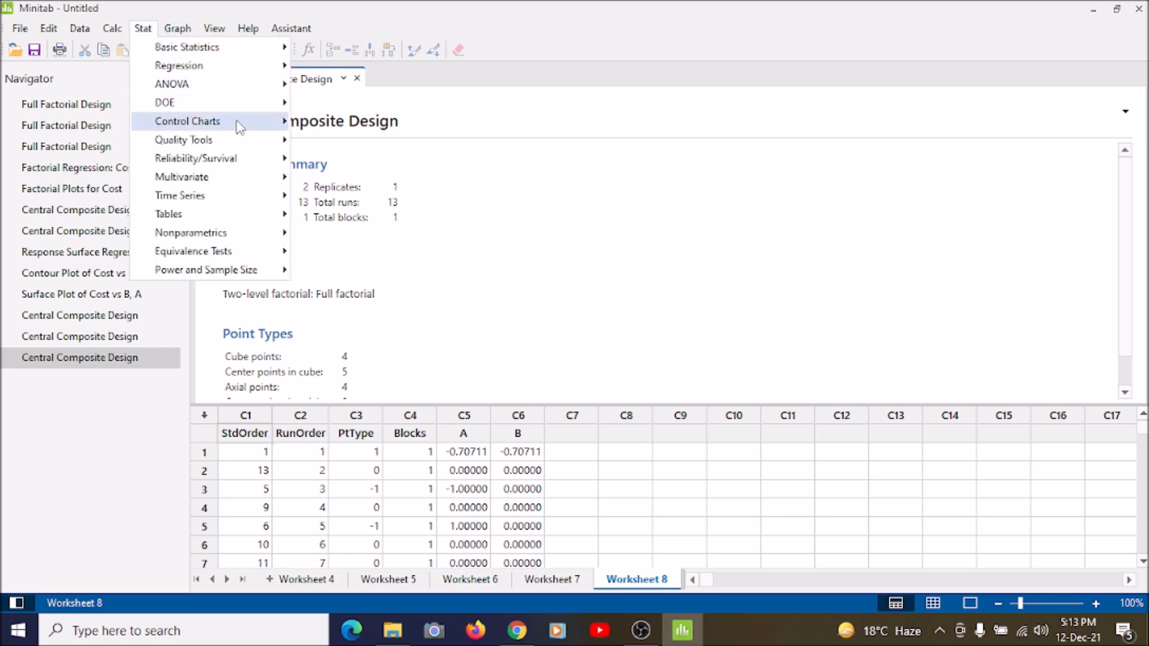
mouse_move(237, 111)
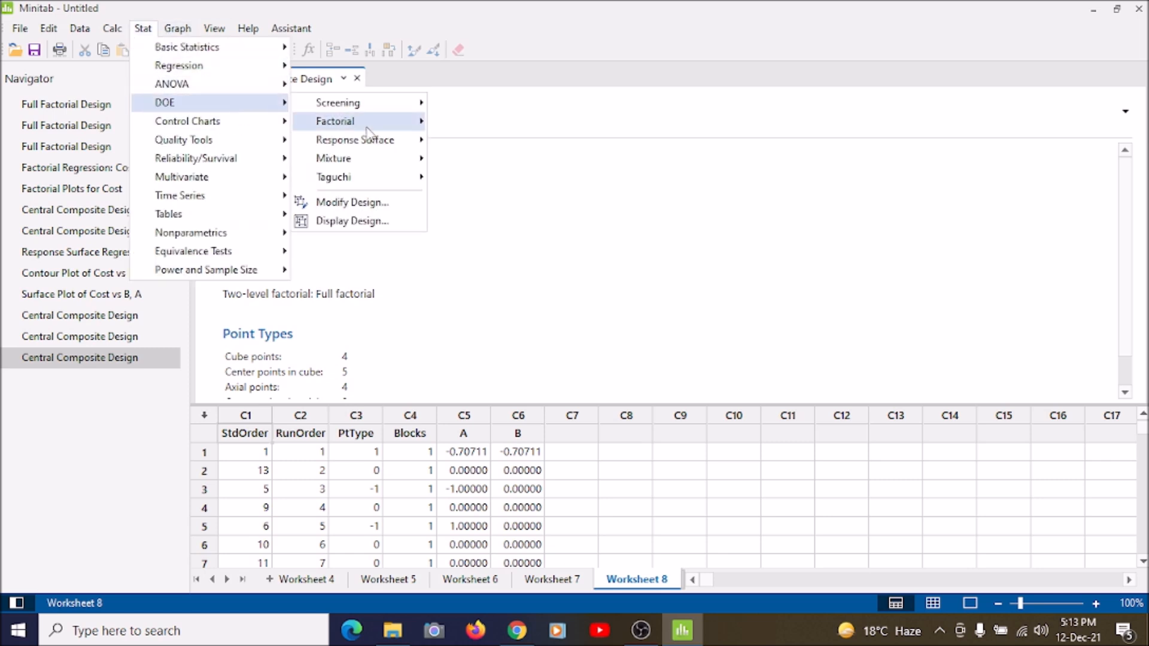
mouse_move(397, 144)
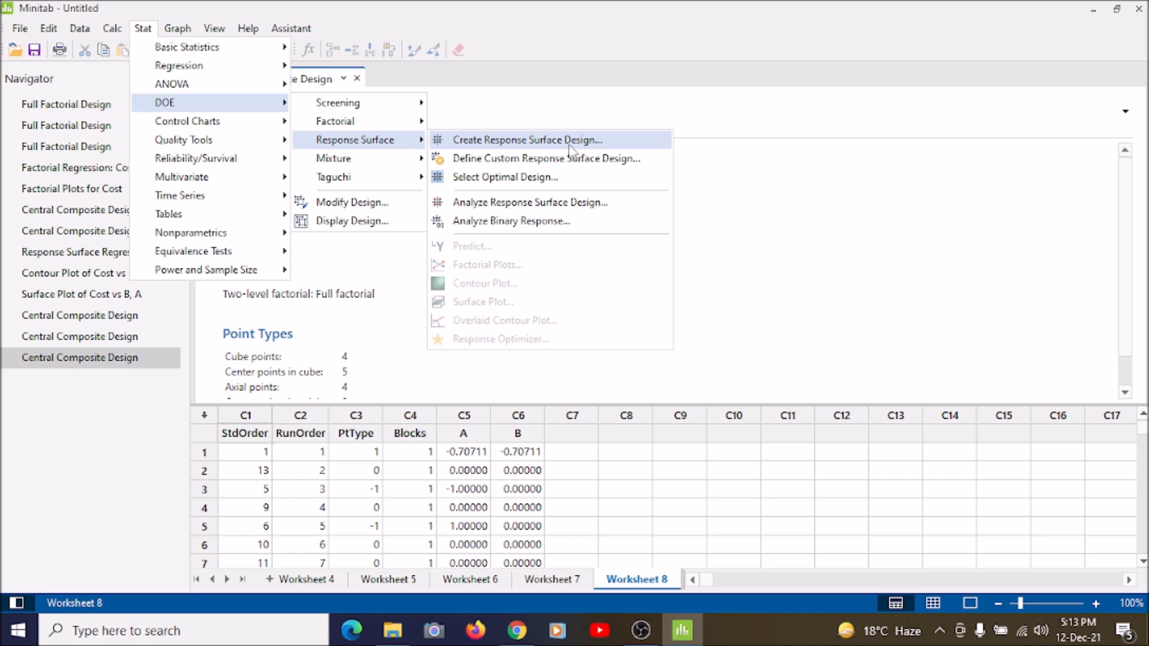
Name column C7 of Worksheet 8 Cost and enter 500, 242, 624 and 430 in rows 1 to 4.
click(585, 437)
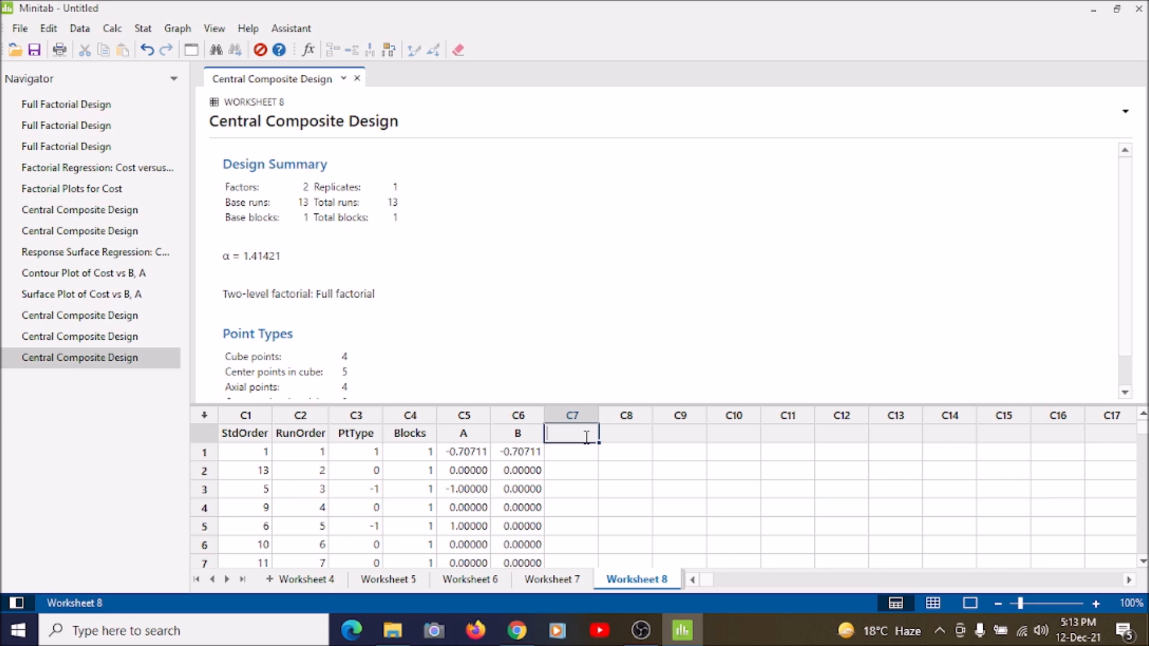
text(Cost)
click(566, 456)
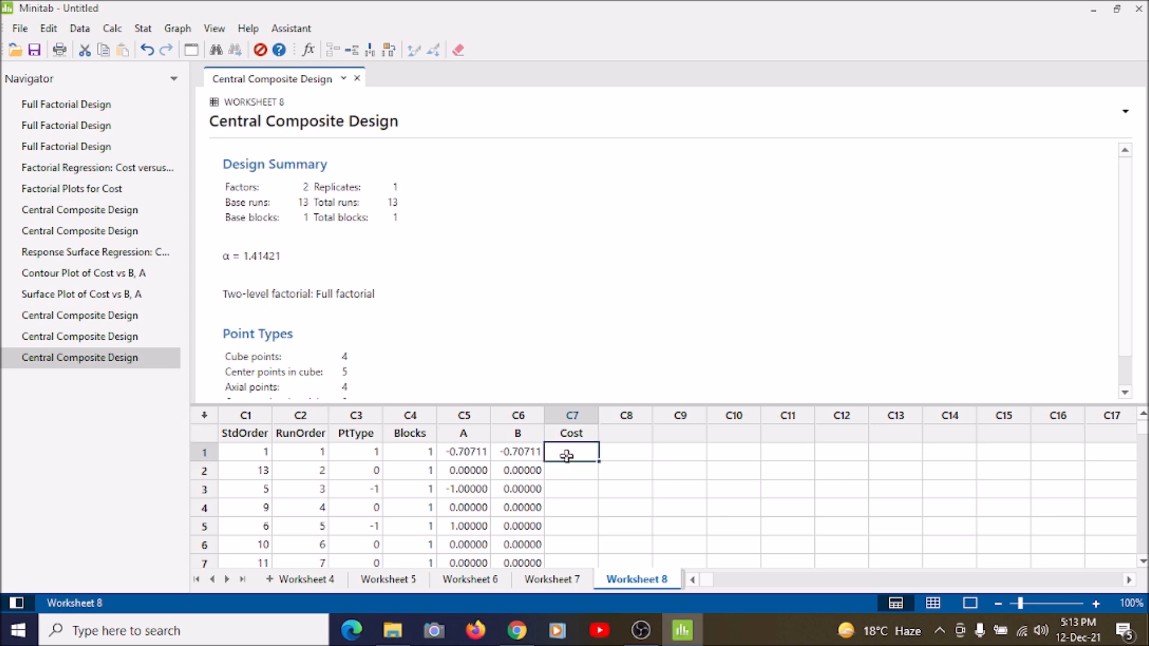
text(500)
key(Return)
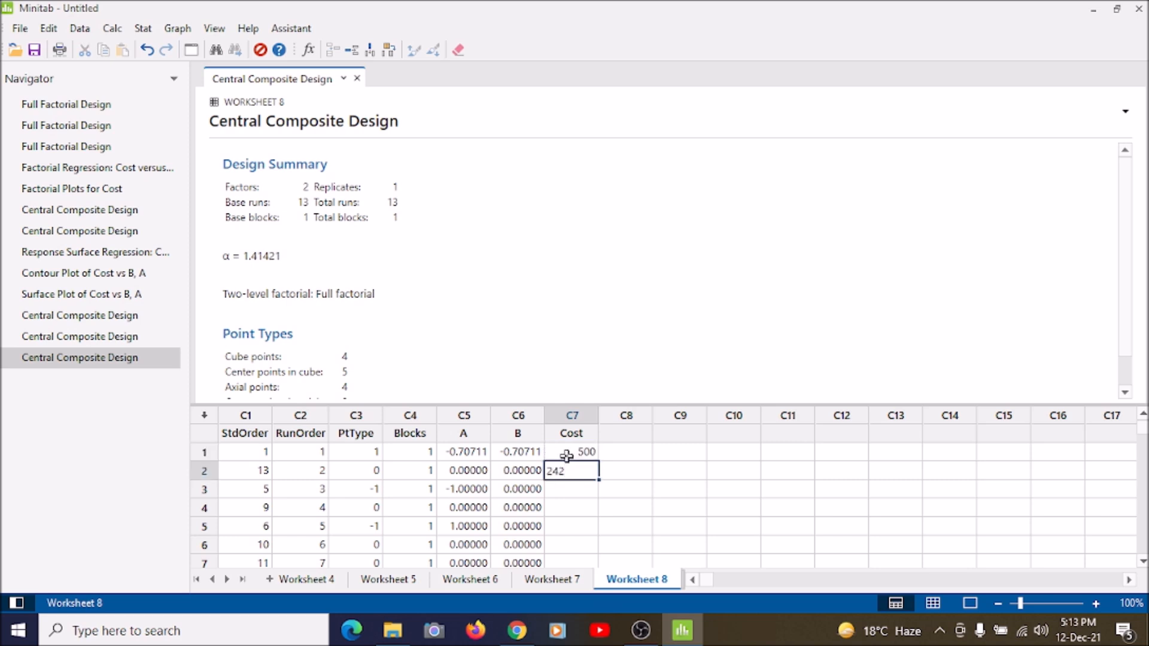
text(242)
key(Return)
text(6)
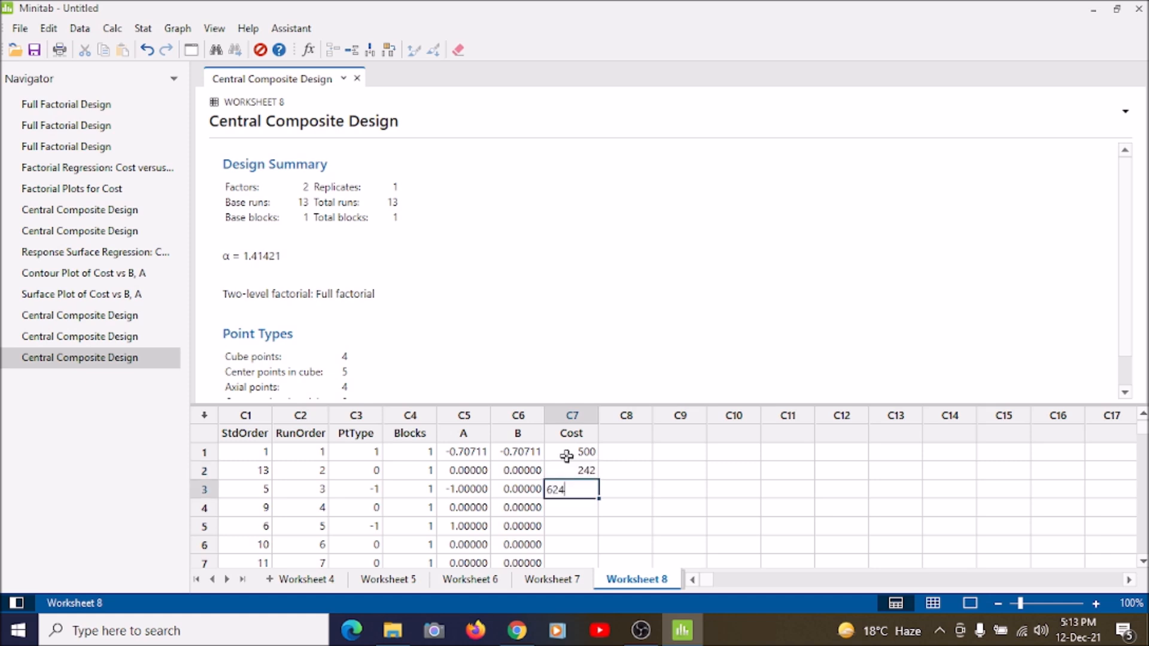
text(24)
key(Return)
text(430)
key(Return)
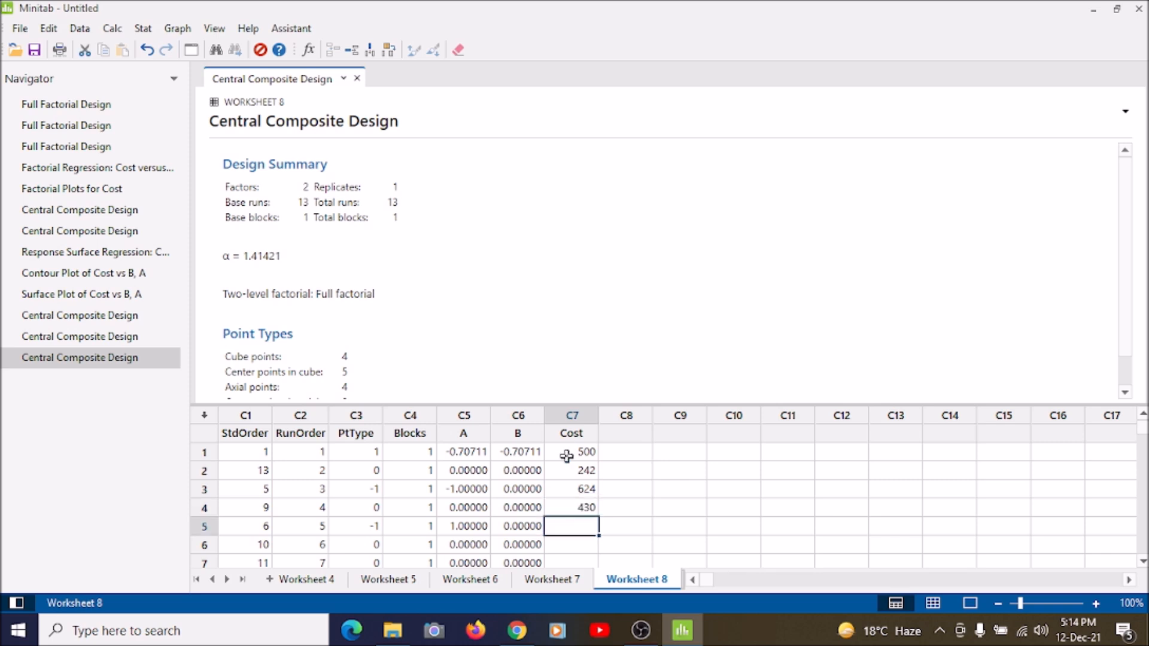
Enter Cost values 500, 450, 390, 500 and 220 in rows 5 to 9 of Worksheet 8.
text(500)
key(Return)
text(450)
key(Return)
text(3)
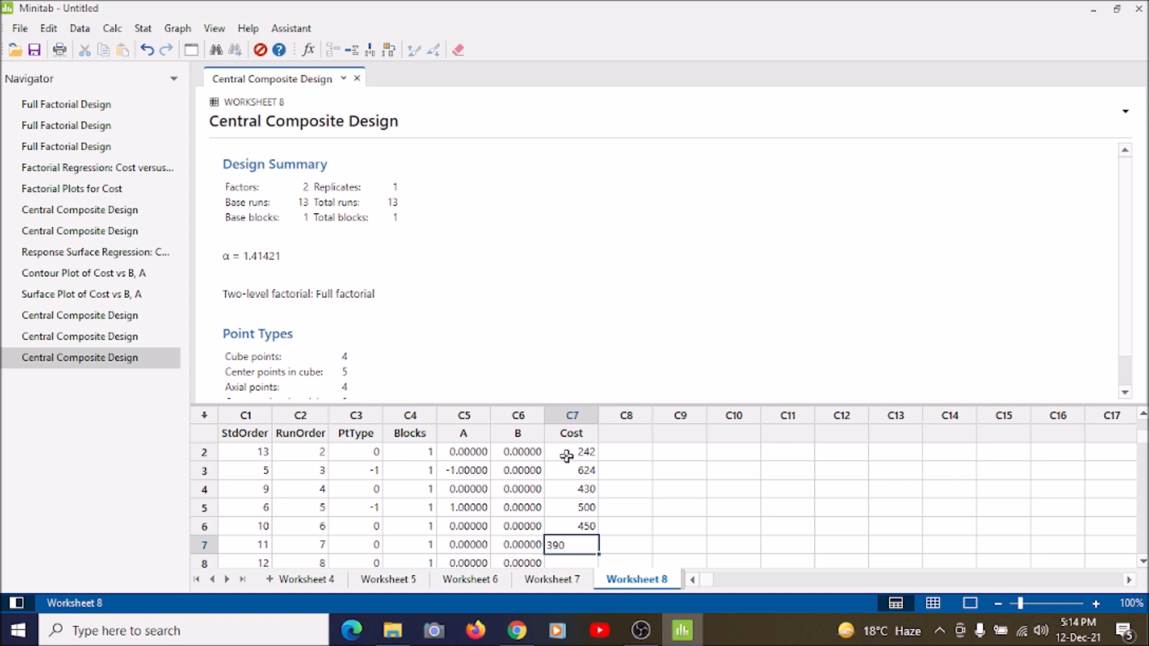
text(90)
key(Return)
text(500)
key(Return)
text(220)
key(Return)
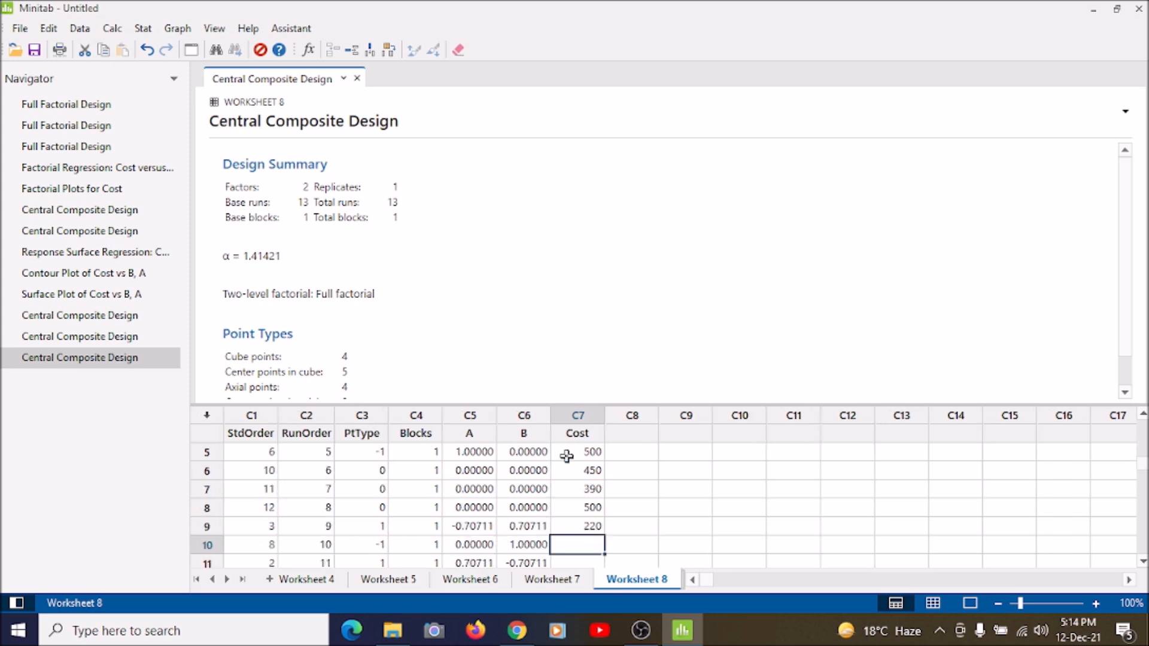
Enter Cost values -900, 860, 540 and 765 in rows 10 to 13 of Worksheet 8.
text(-900)
key(Return)
text(860)
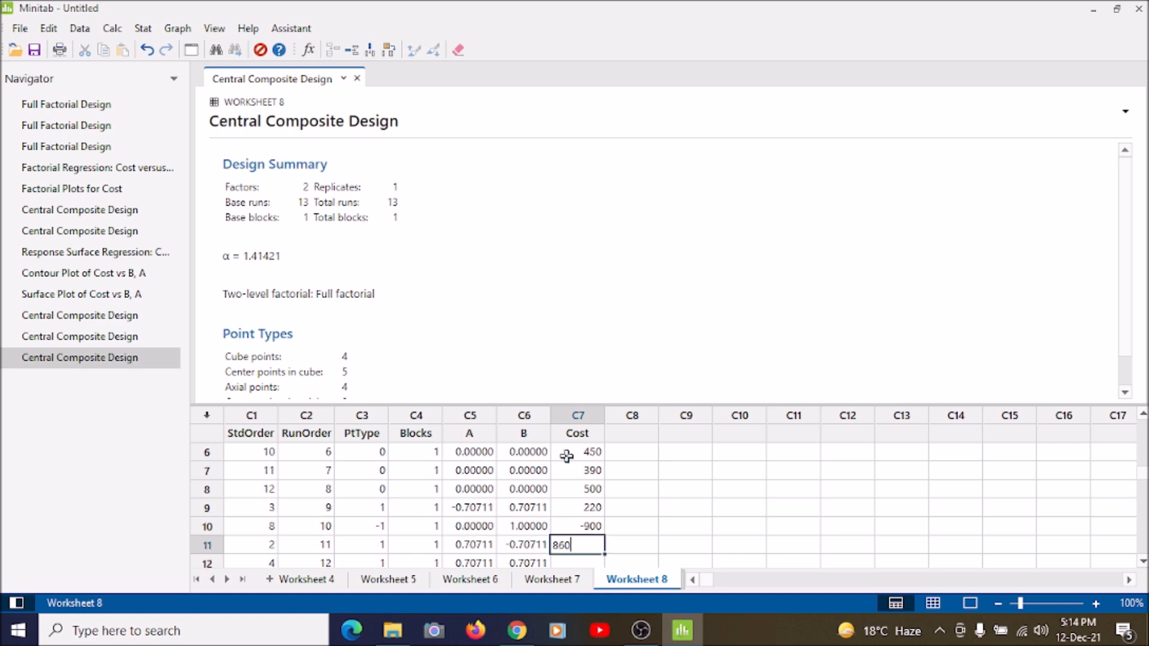
key(Return)
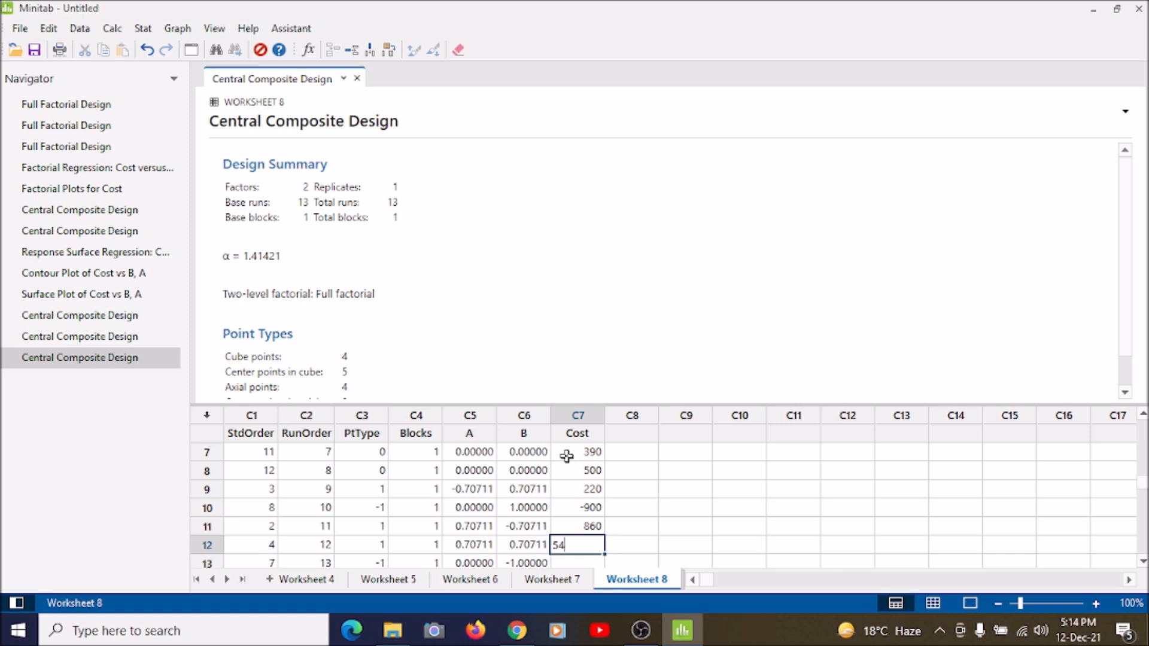
key(Return)
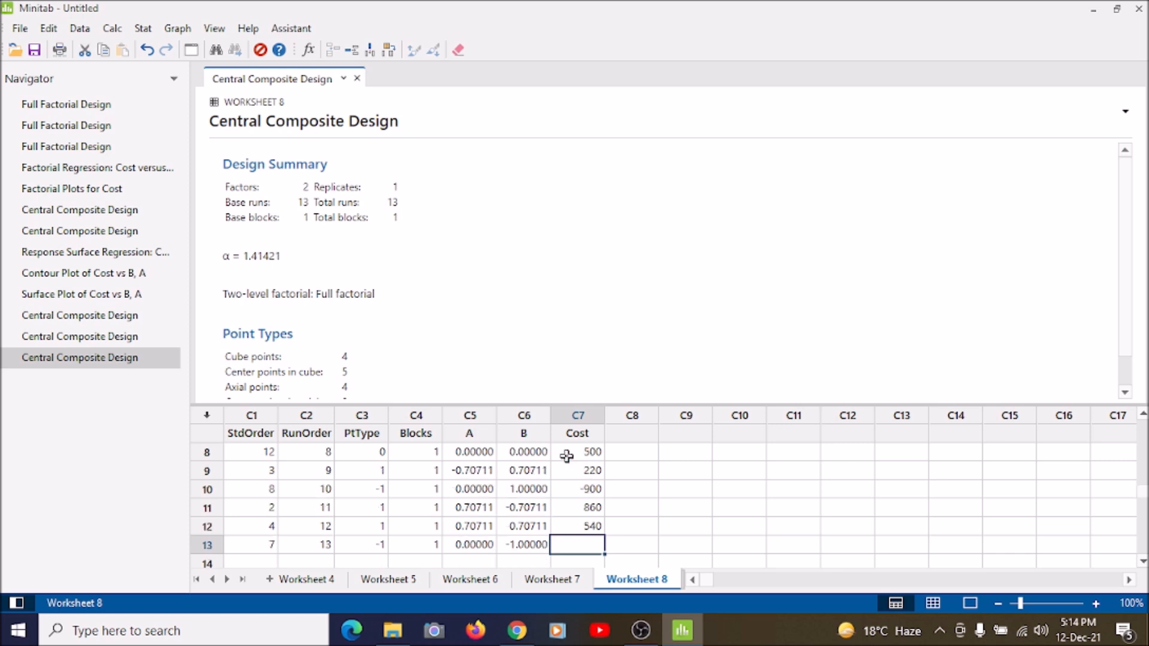
text(765)
key(Return)
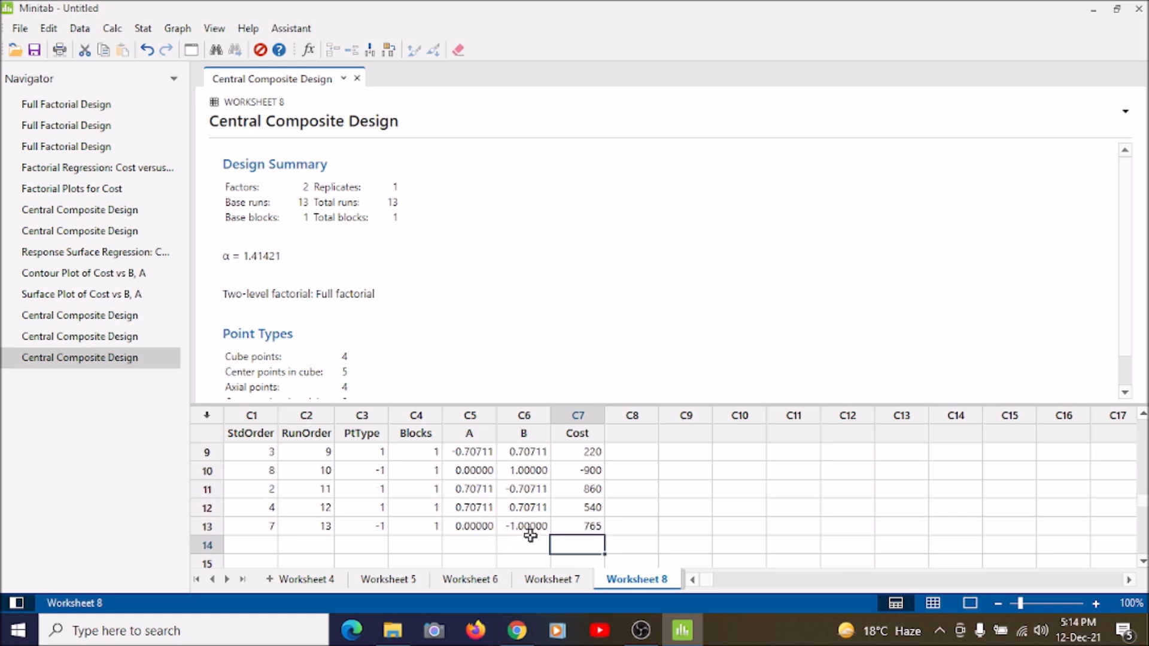
scroll(549, 515, up, 3)
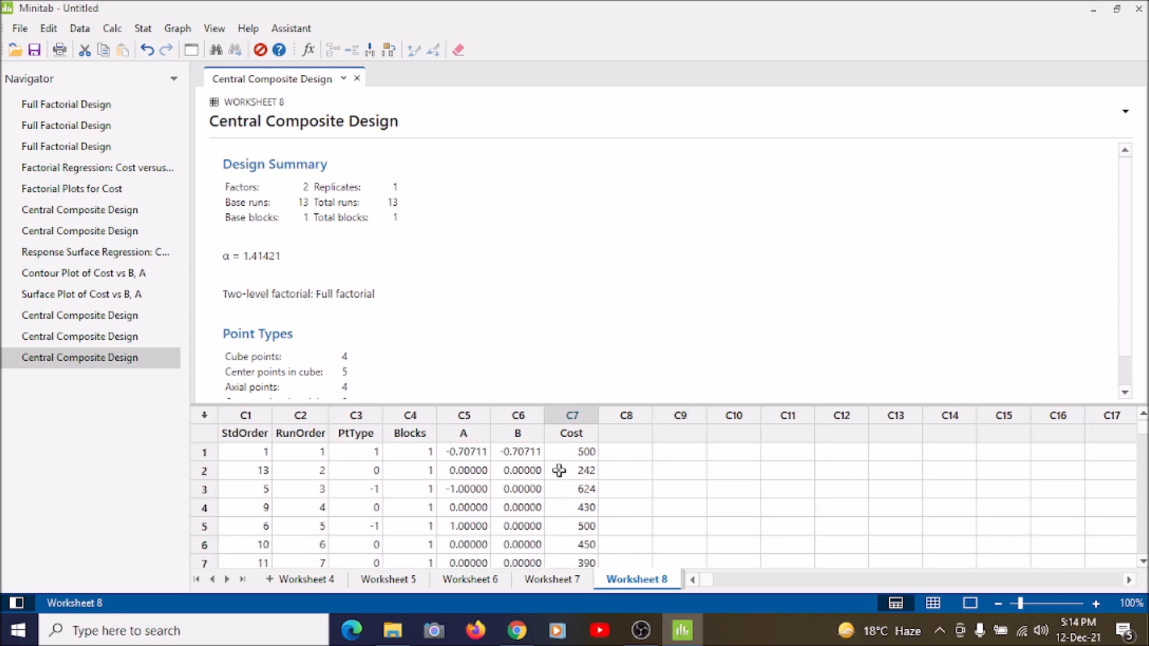
Set up a response surface design analysis with Cost as the response and full quadratic terms in A and B.
click(141, 30)
mouse_move(179, 108)
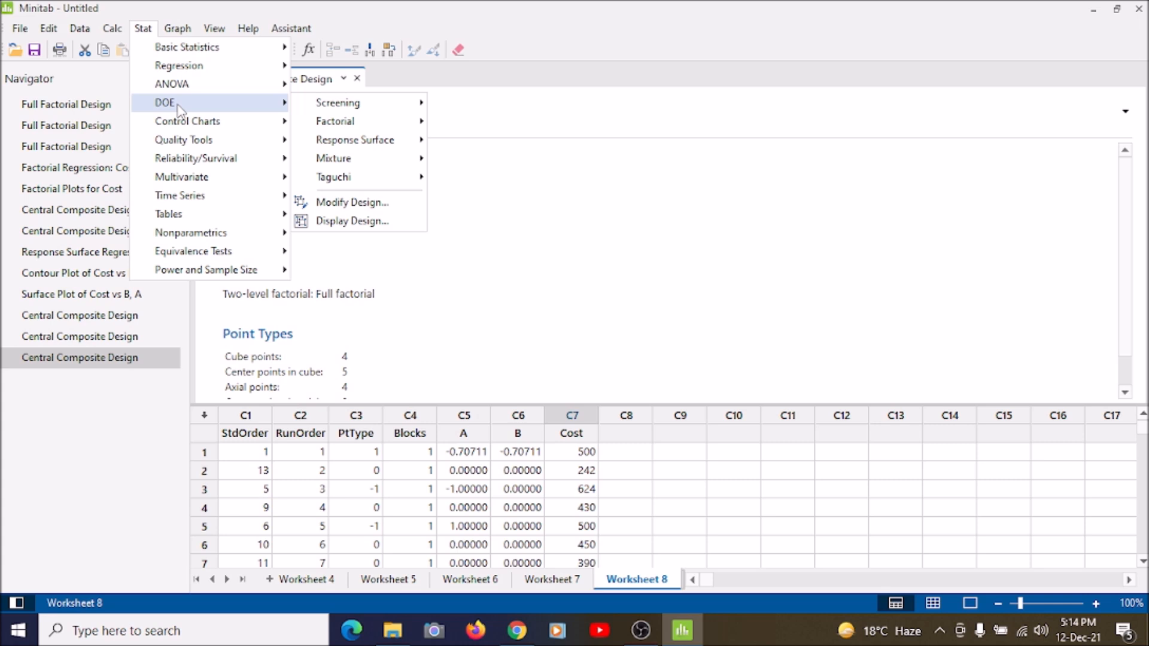
mouse_move(378, 144)
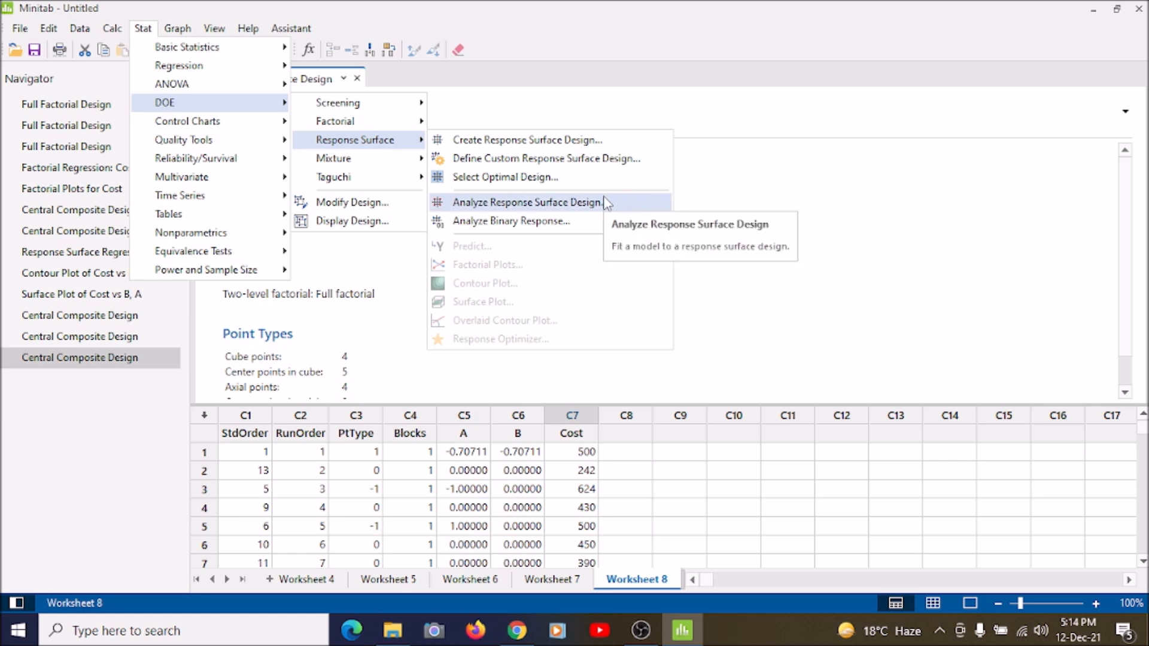
click(605, 202)
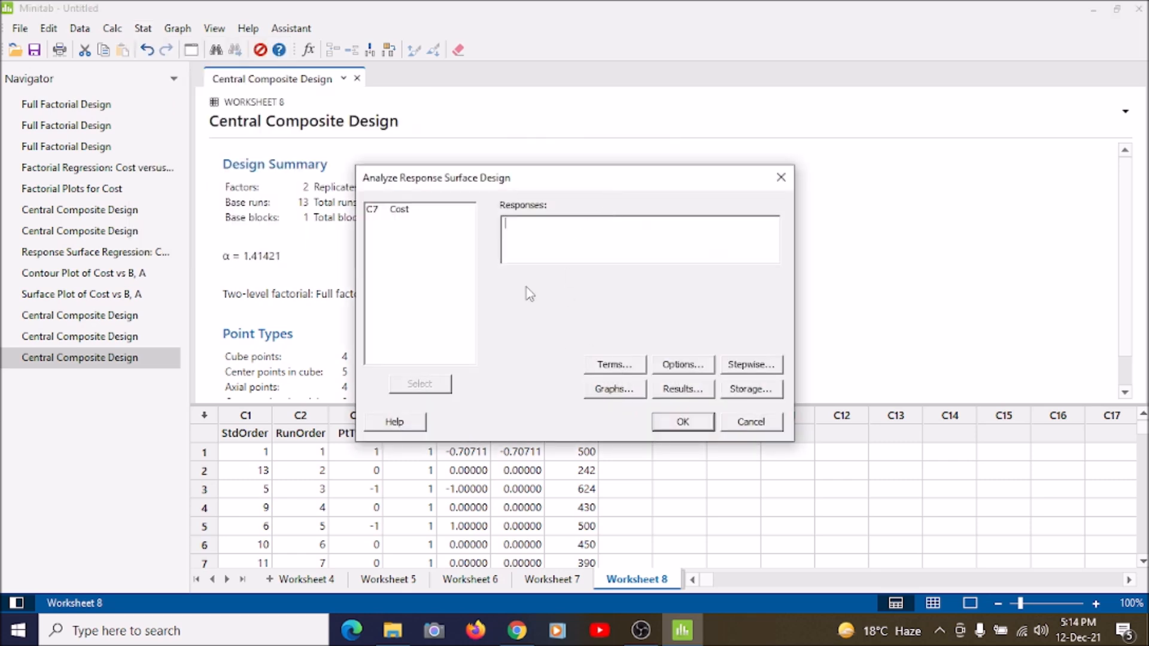
click(443, 211)
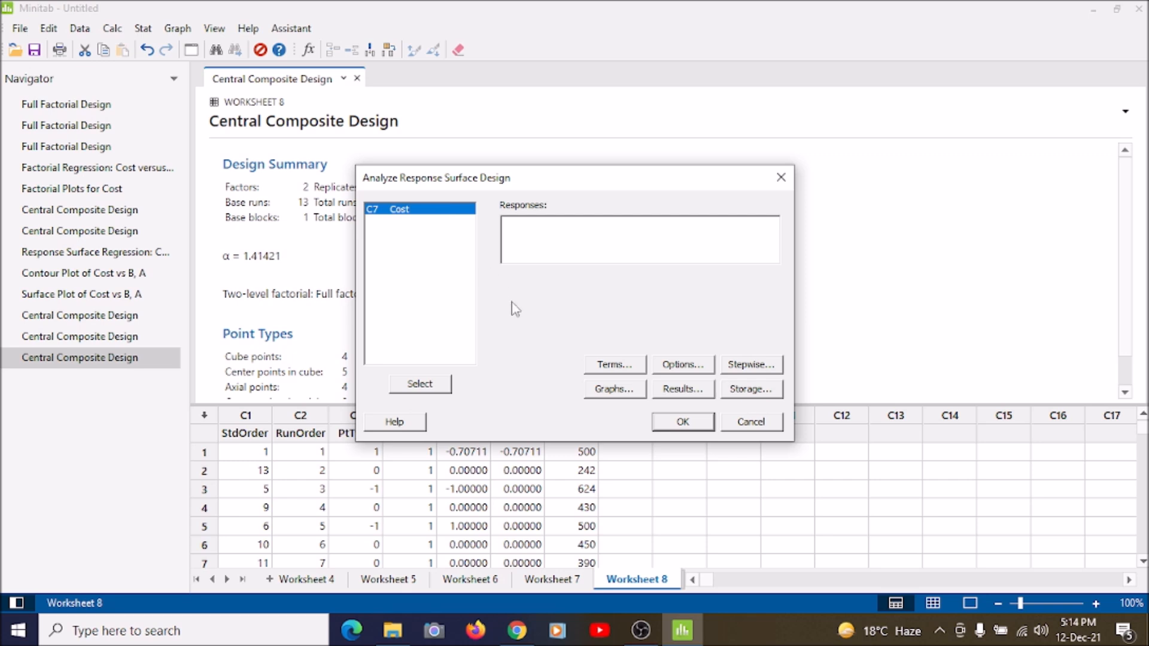
double_click(436, 215)
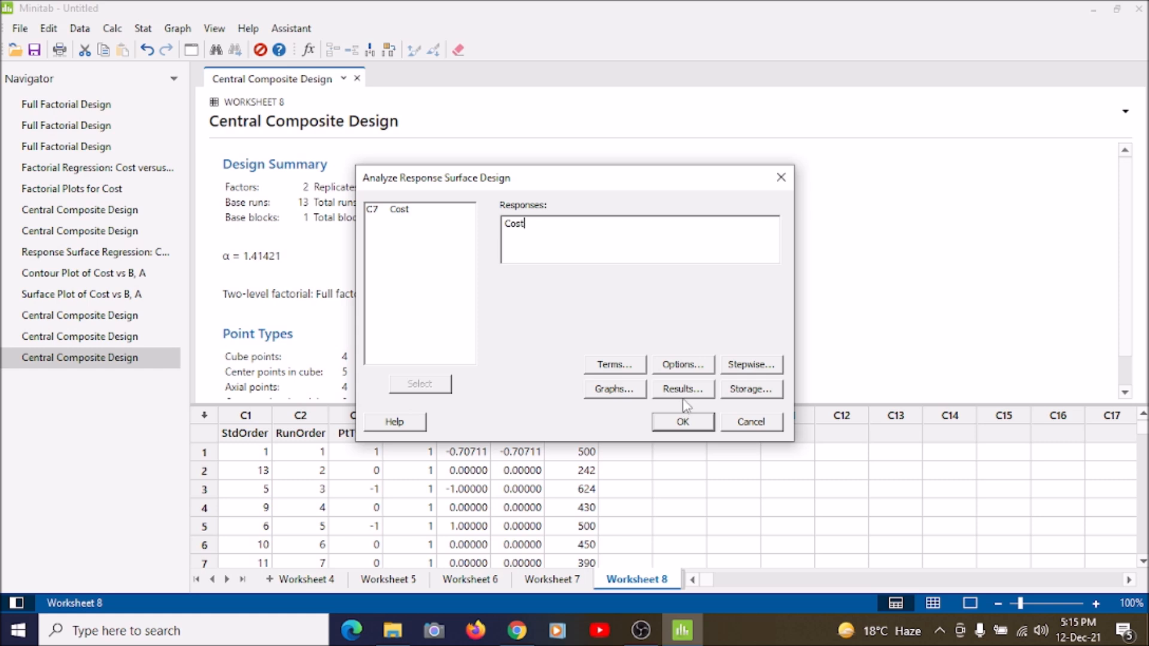
click(621, 363)
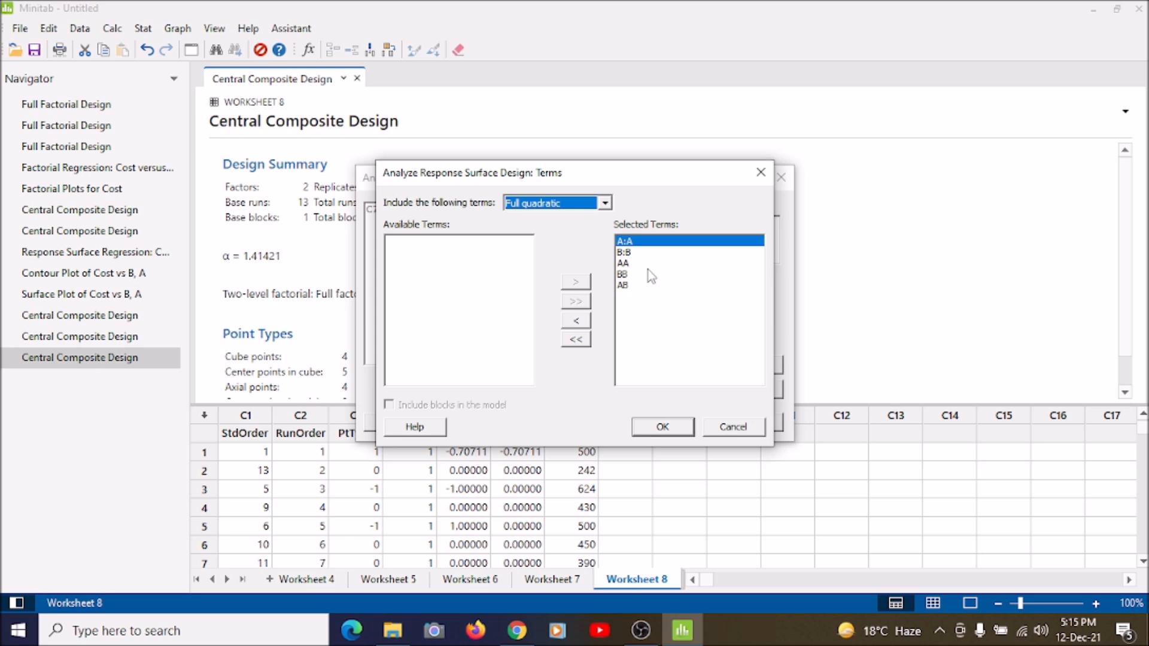
click(662, 428)
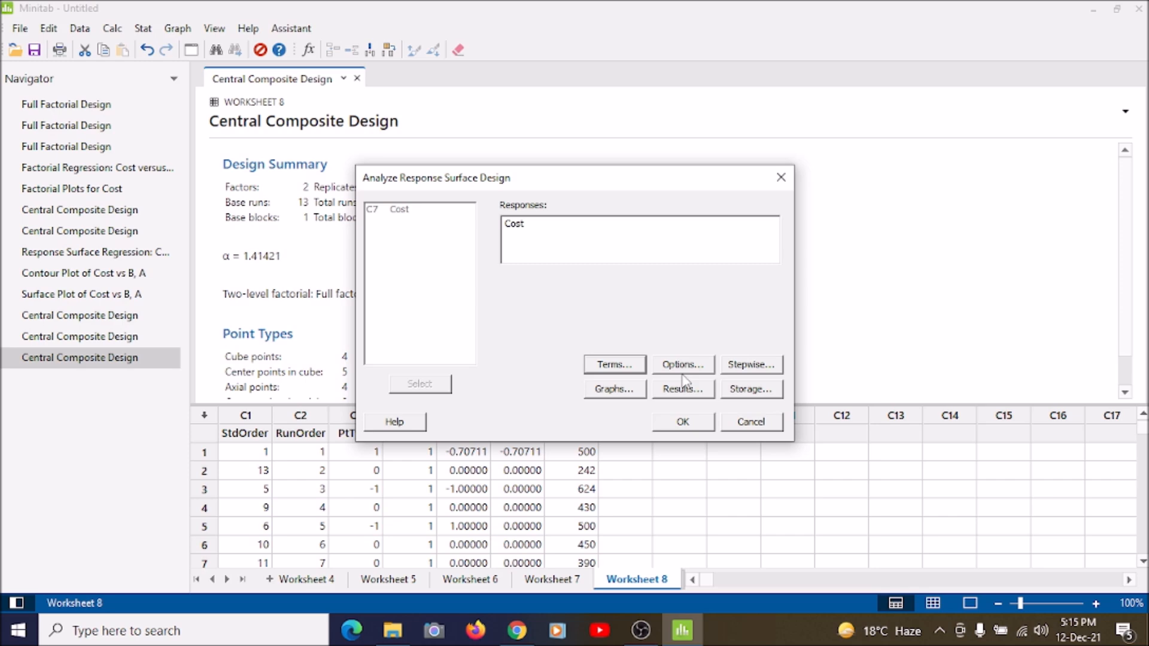
Review the analysis's options, stepwise, graphs, results and storage settings, and run the response surface regression of Cost.
click(682, 370)
click(660, 439)
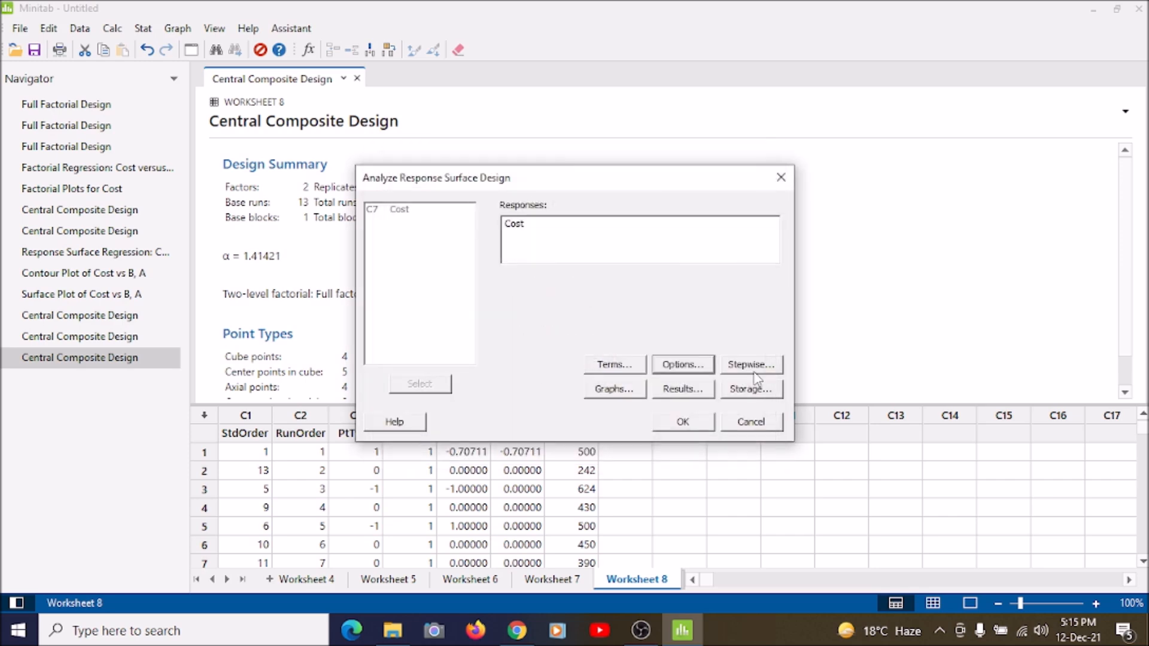
click(752, 370)
click(670, 522)
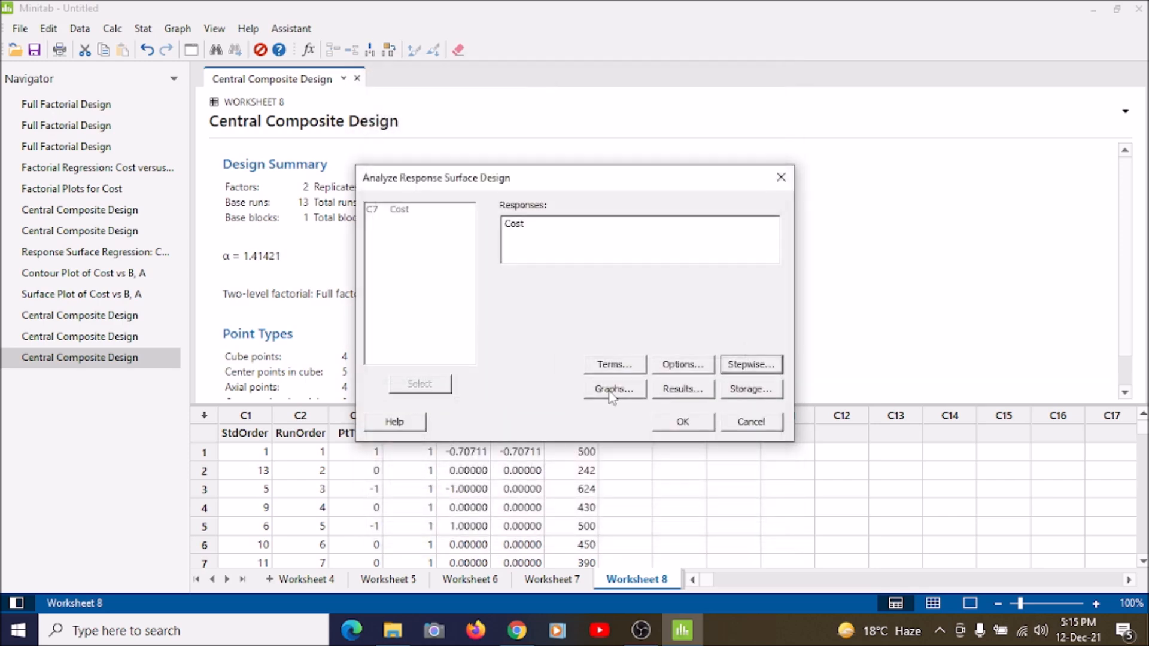
click(612, 390)
click(672, 451)
click(681, 390)
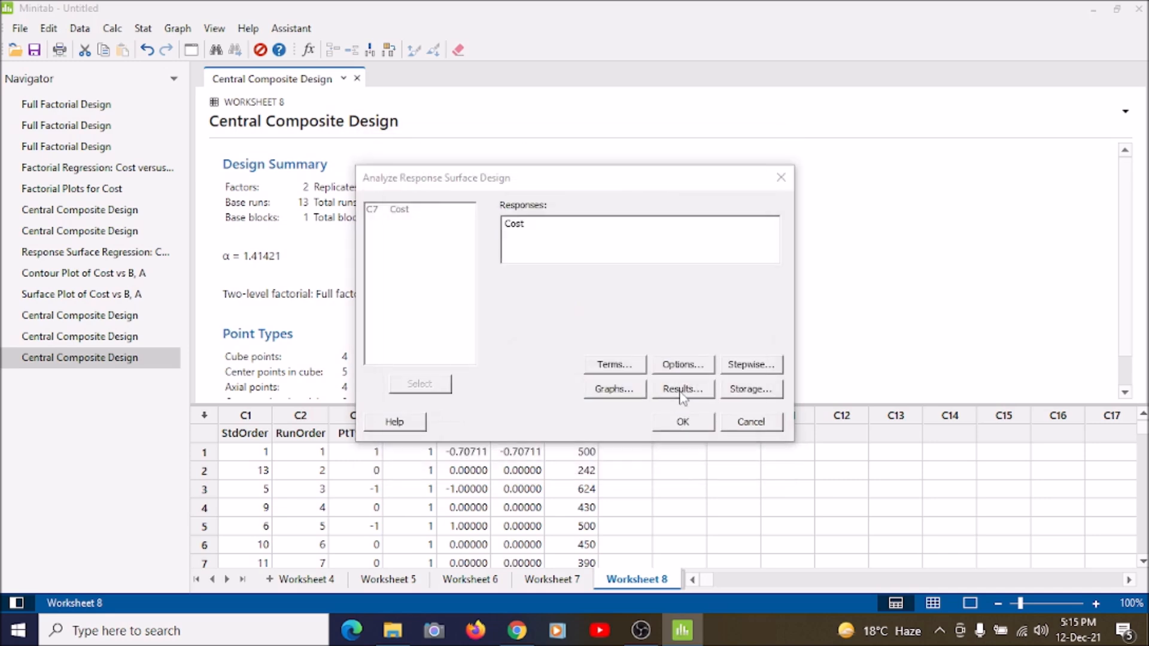
click(640, 407)
click(751, 388)
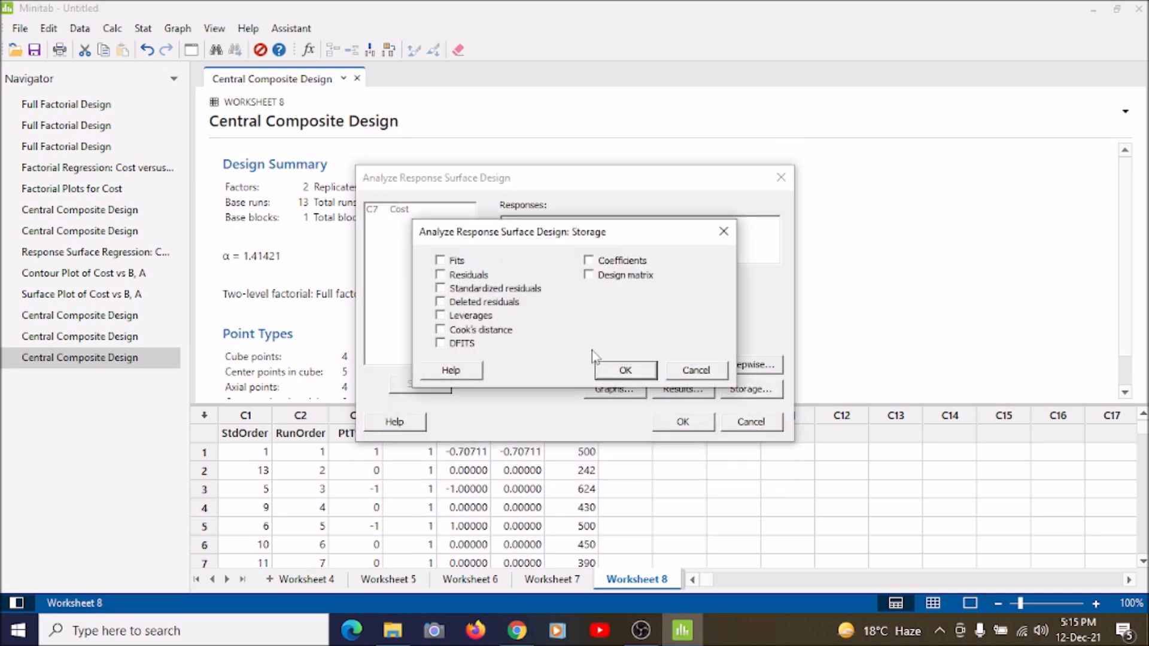
click(623, 369)
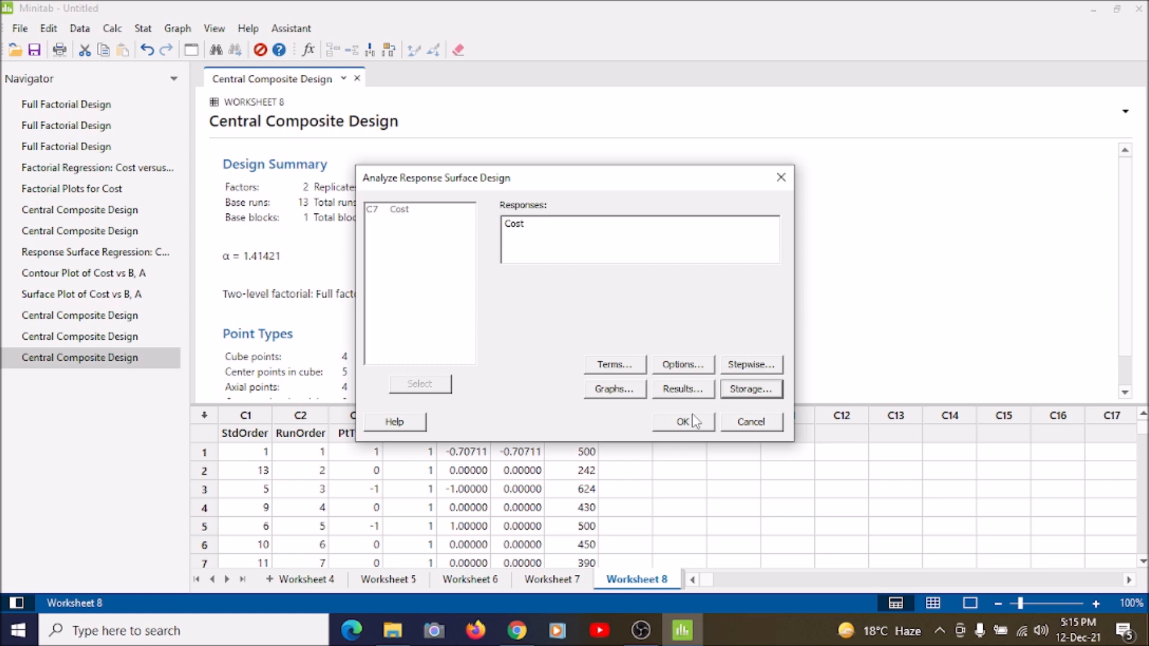
click(694, 421)
Examine the regression's coded coefficients, model summary, analysis of variance, regression equation, unusual observations and Pareto chart.
scroll(592, 290, down, 10)
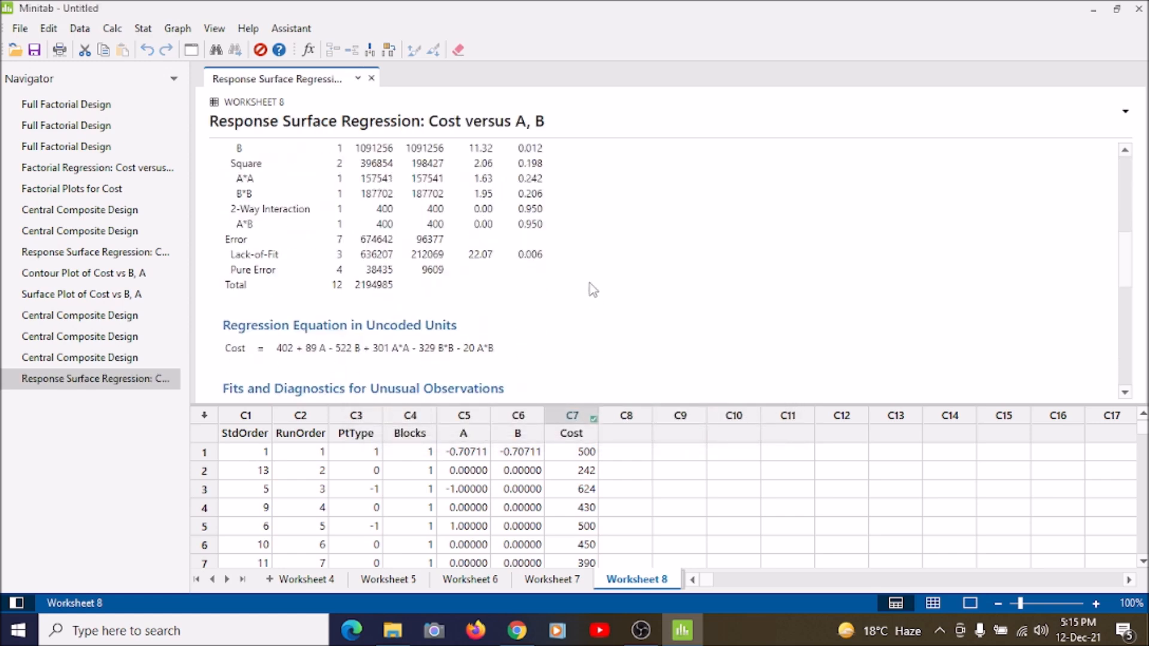
scroll(592, 291, down, 1)
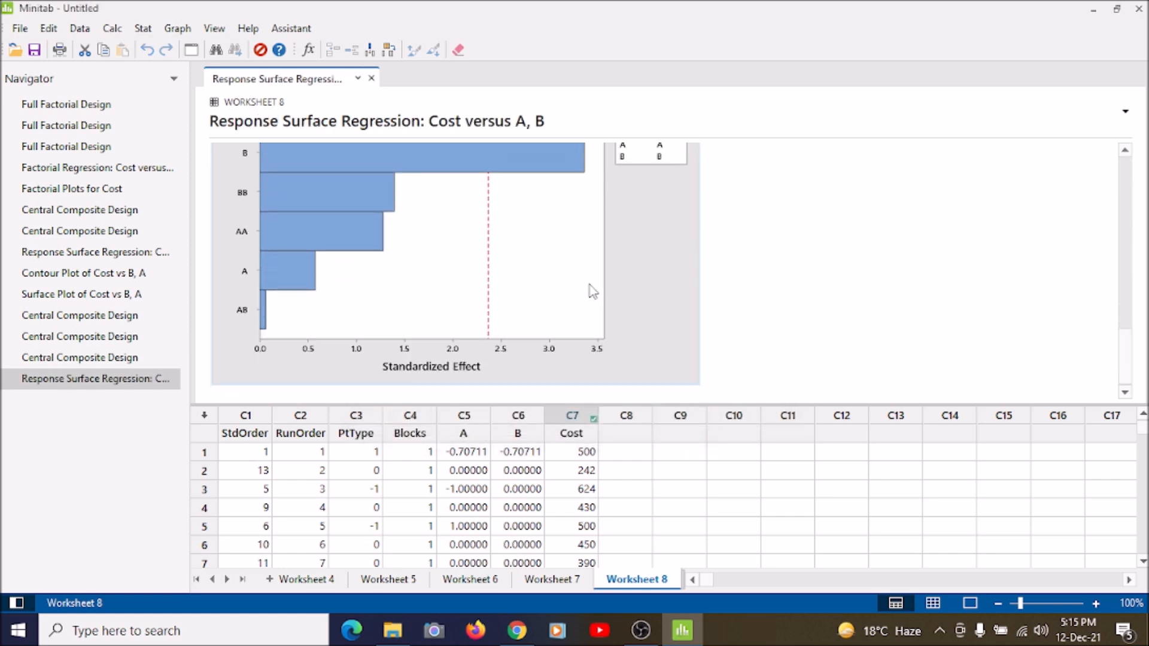
scroll(593, 291, up, 5)
scroll(592, 291, up, 5)
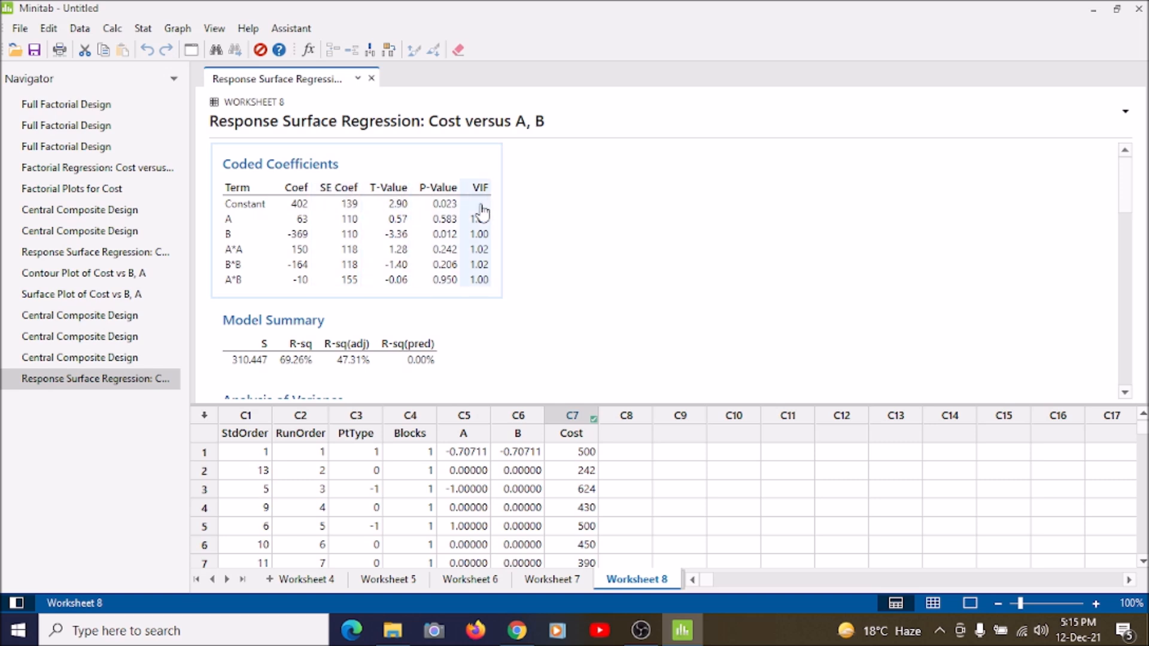
scroll(482, 207, down, 1)
scroll(483, 206, down, 2)
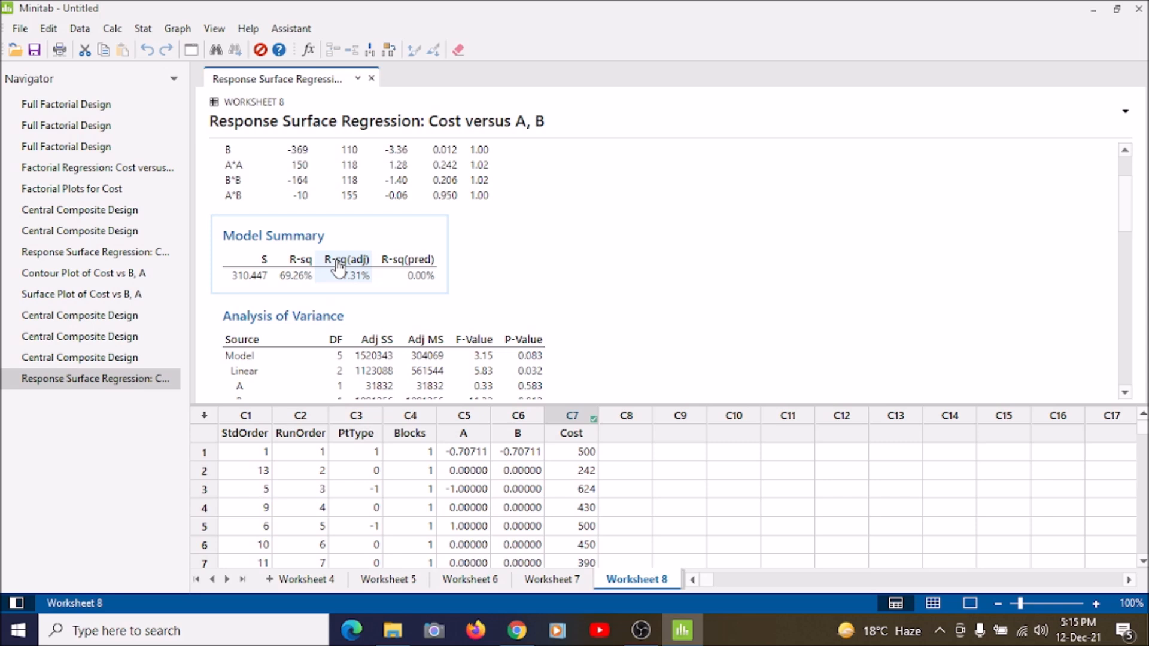
scroll(636, 282, down, 3)
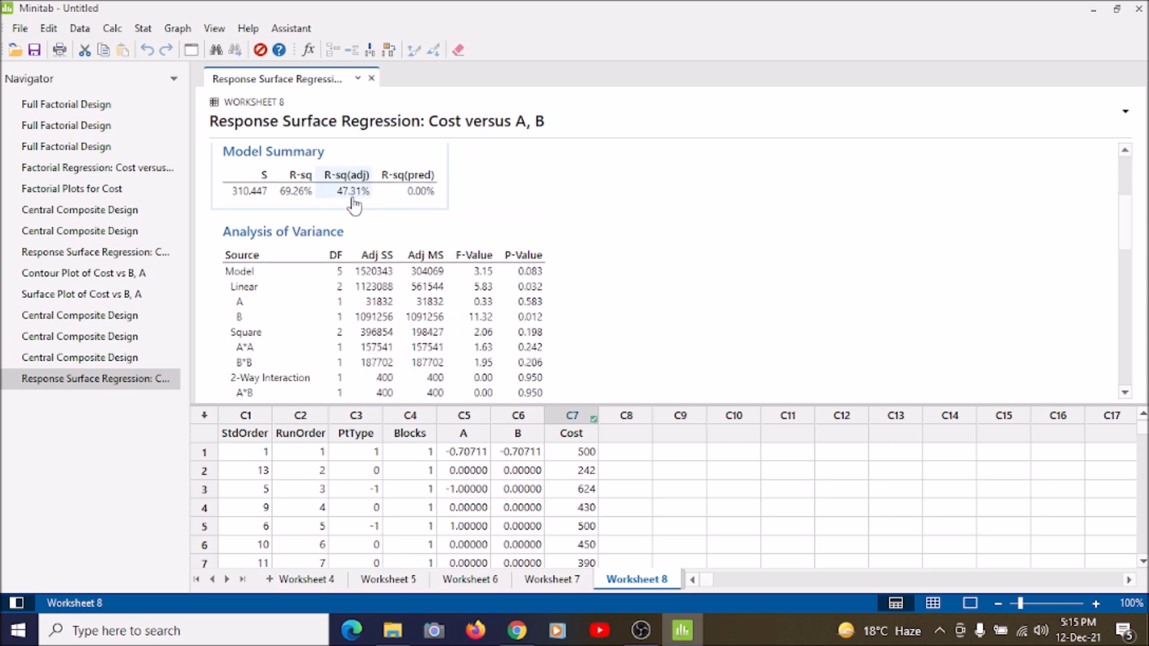
scroll(536, 217, down, 5)
scroll(537, 219, up, 6)
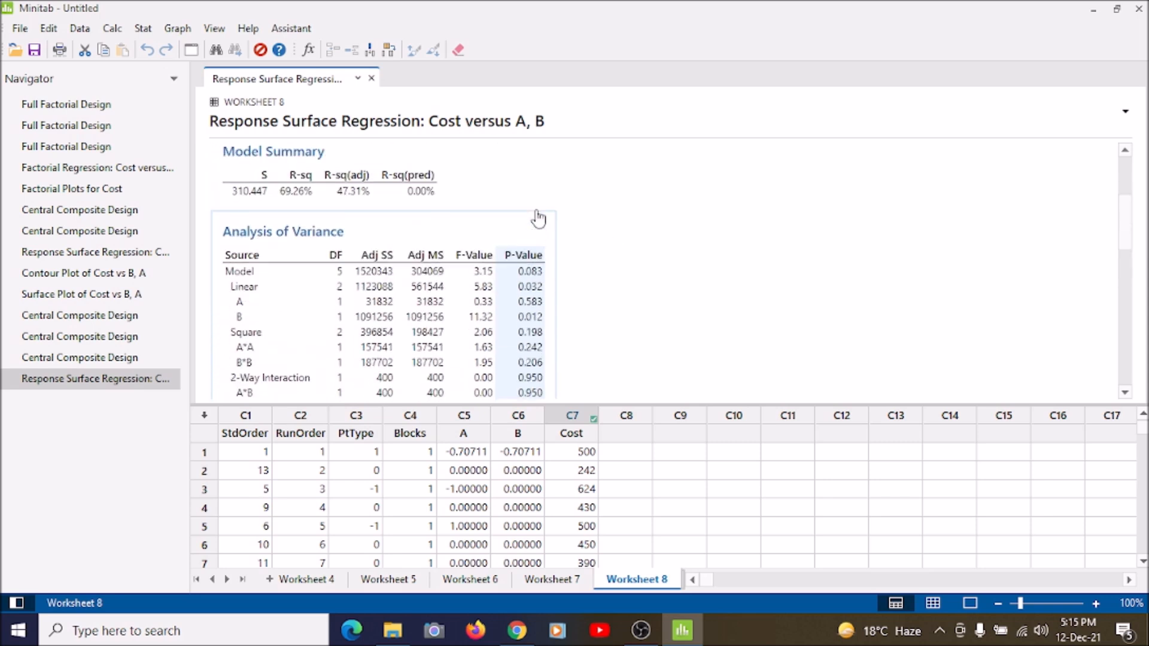
scroll(536, 215, down, 8)
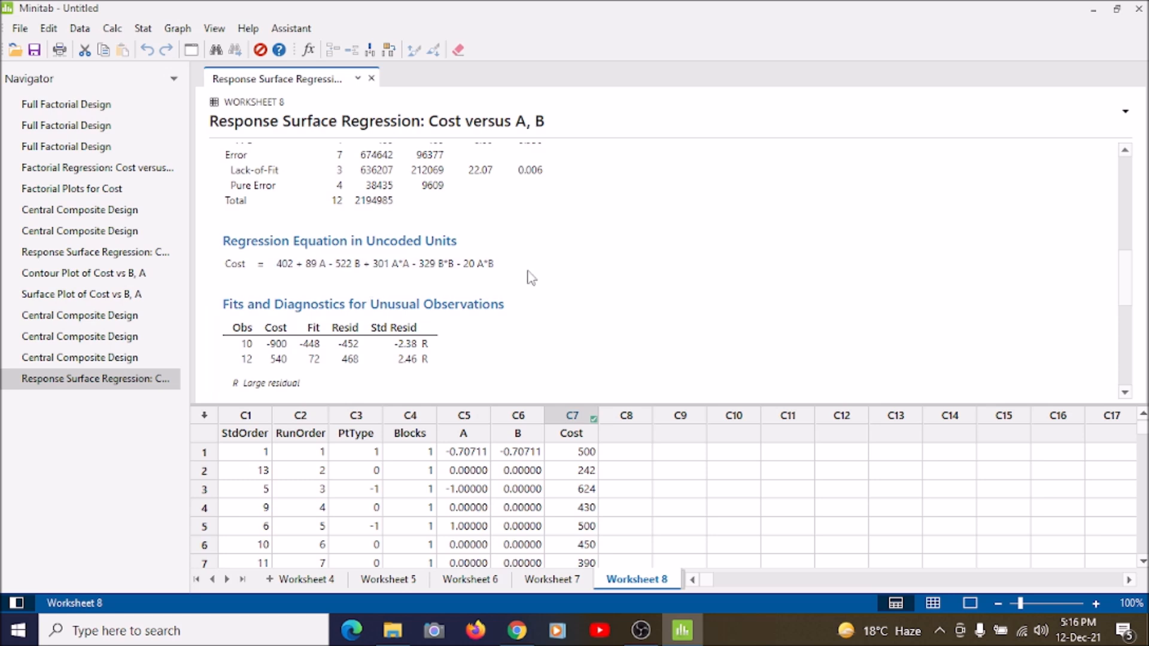
scroll(530, 277, down, 3)
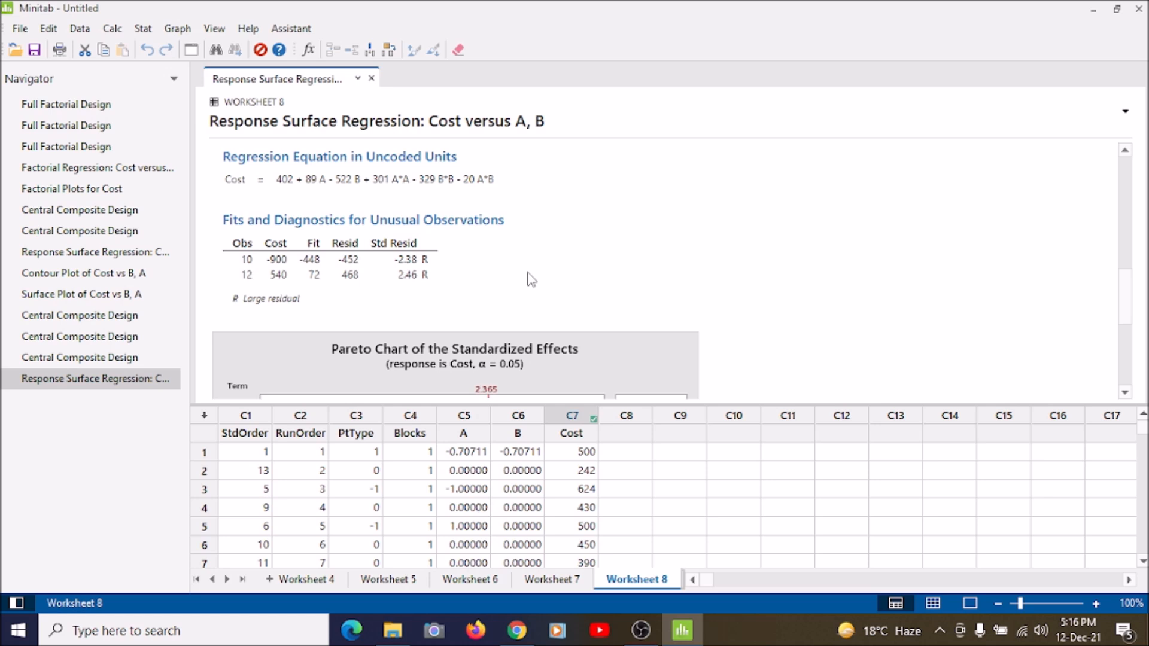
scroll(529, 279, down, 9)
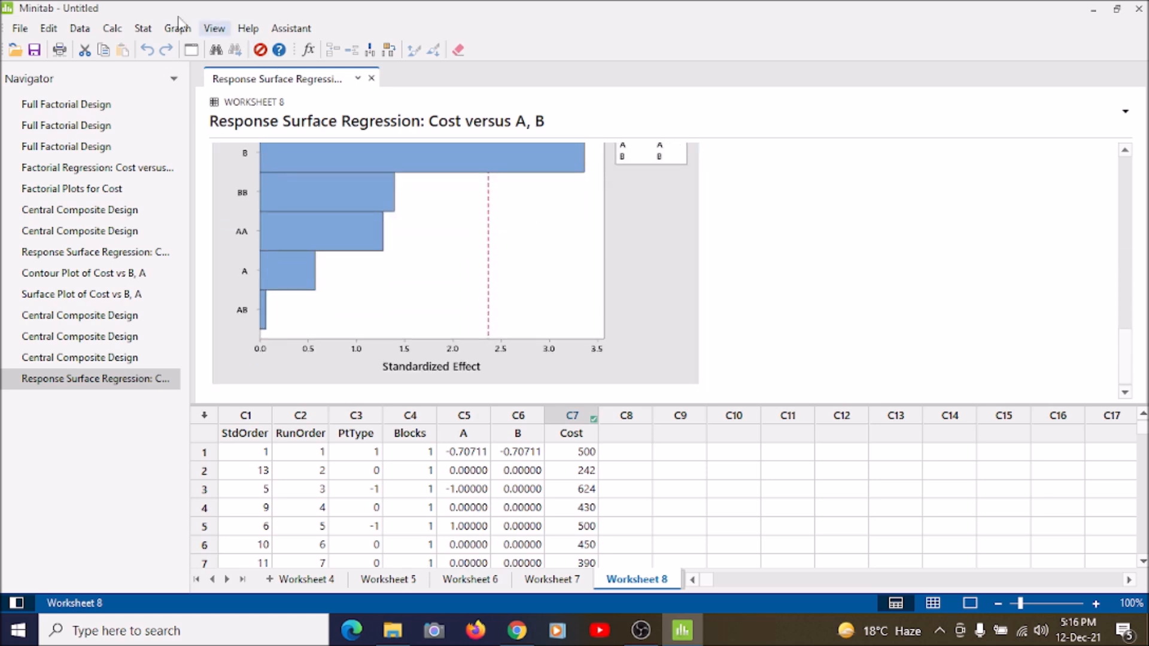
Generate factorial plots of Cost for variables A and B with only model terms displayed, checking the plot options.
click(144, 30)
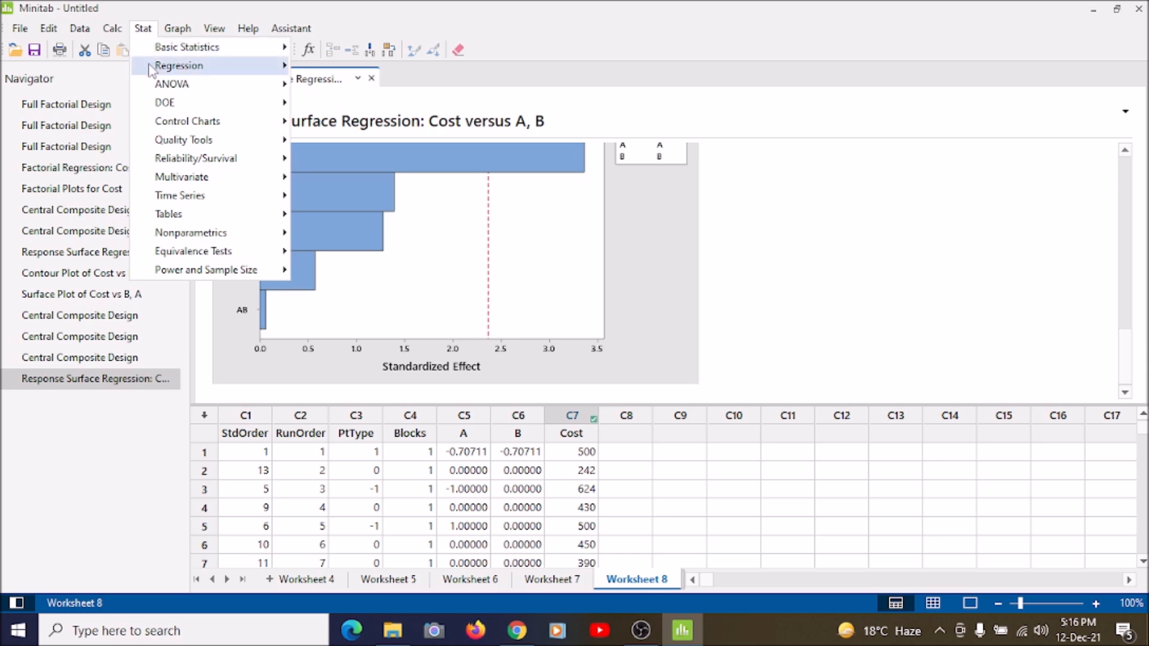
mouse_move(286, 104)
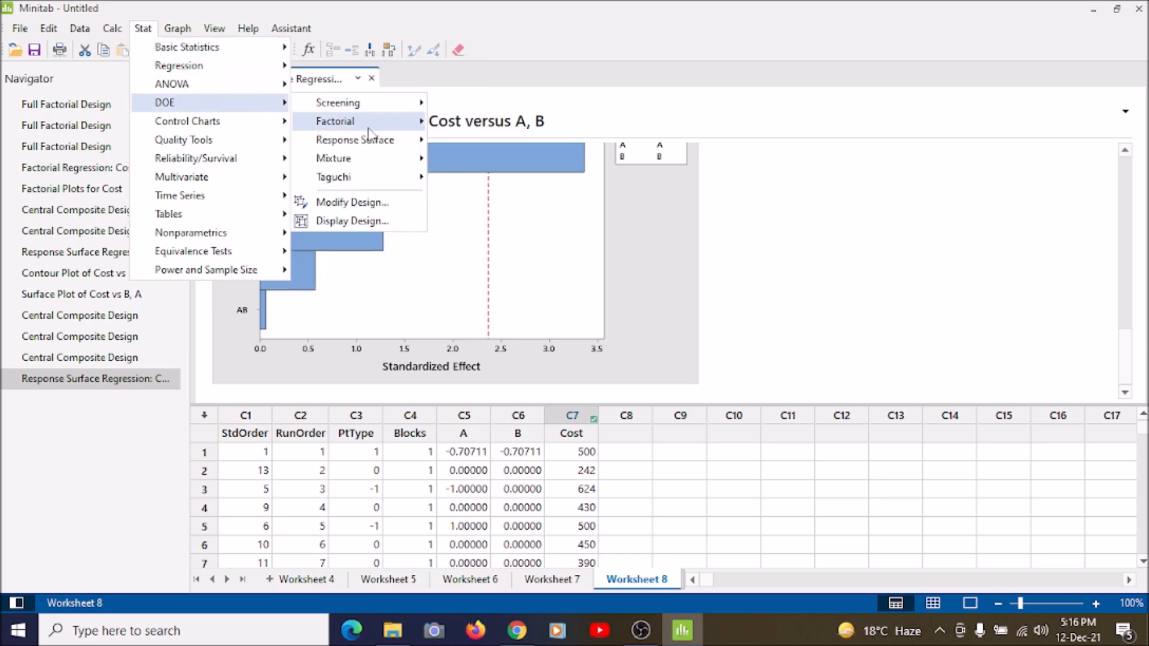
mouse_move(387, 141)
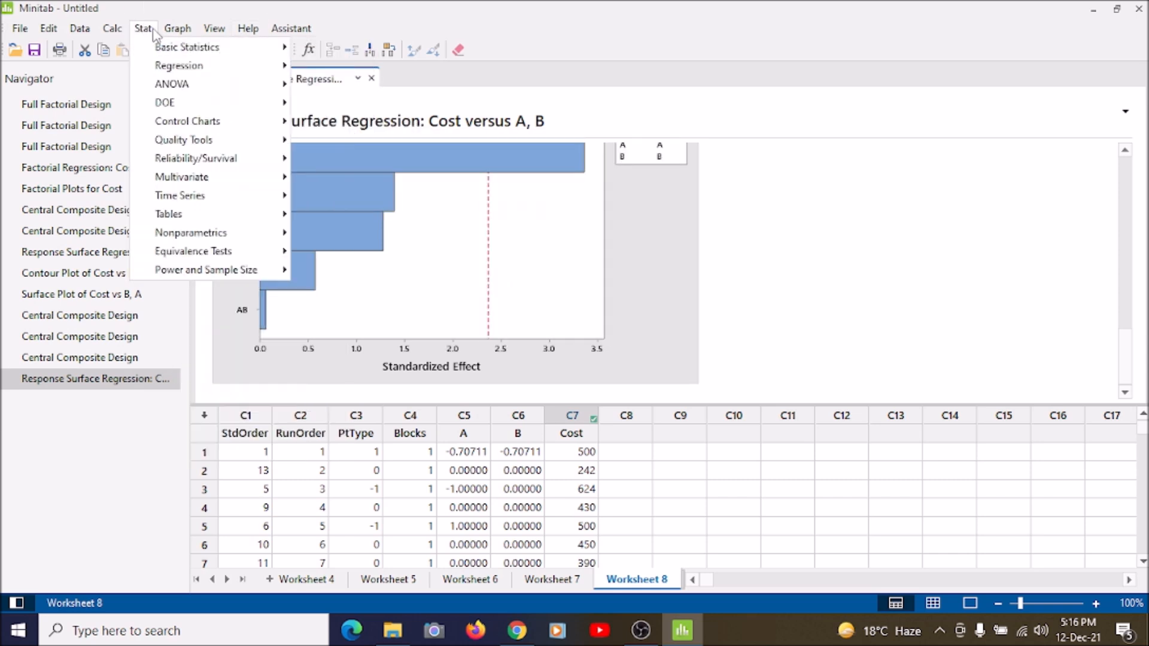
mouse_move(160, 54)
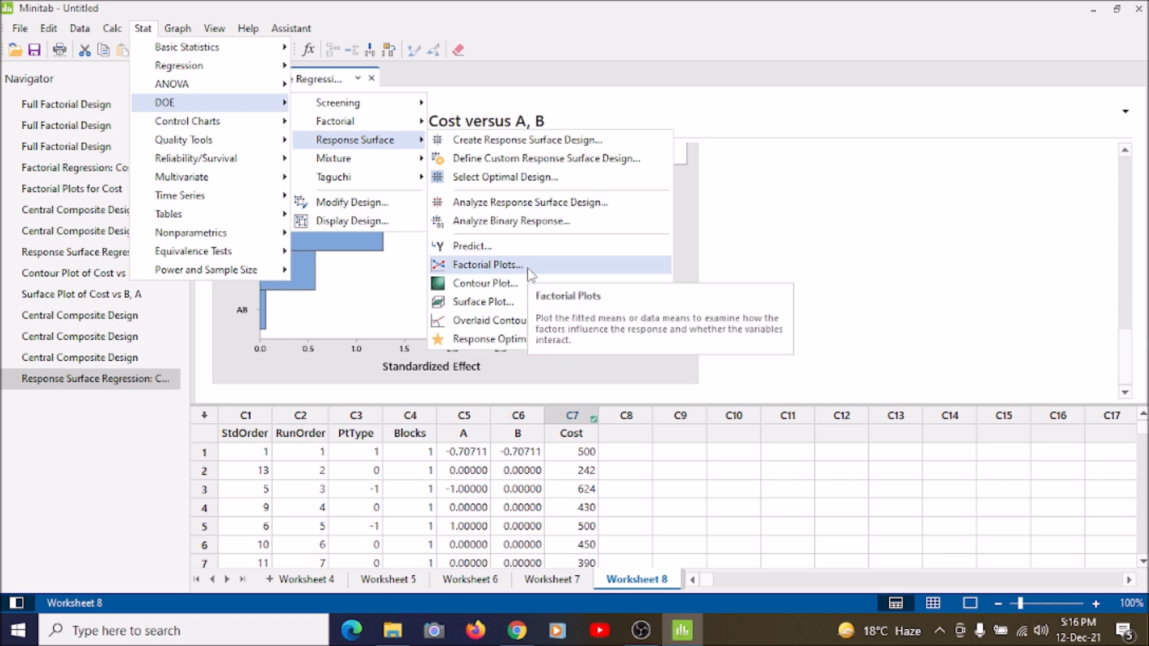
click(529, 271)
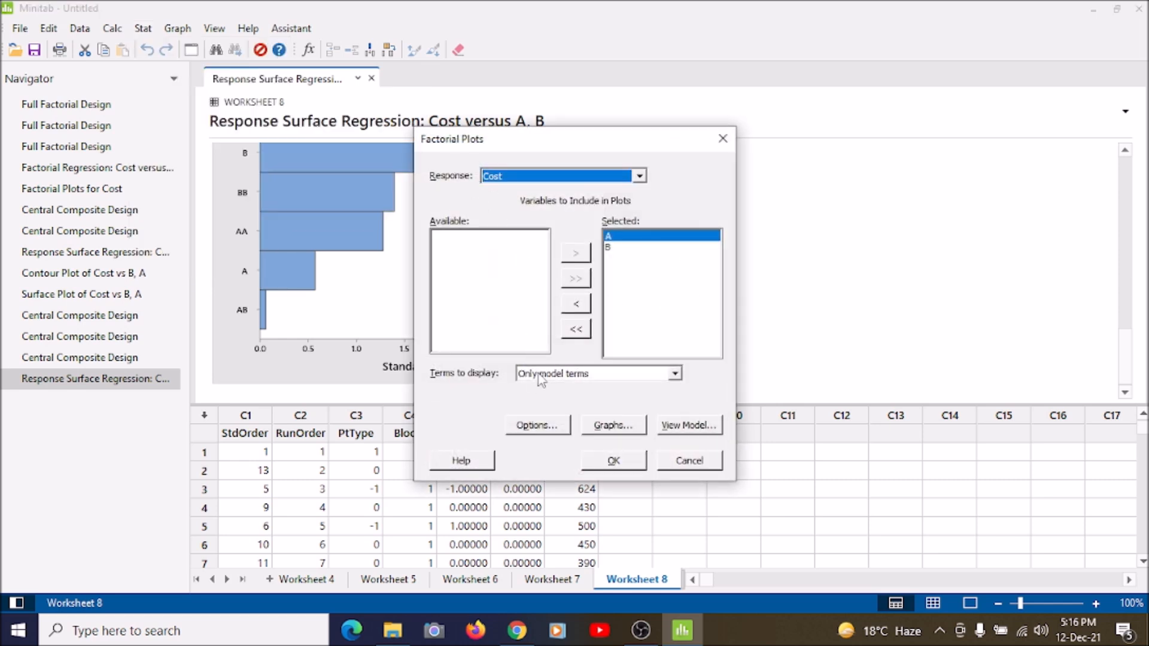
click(551, 430)
click(663, 340)
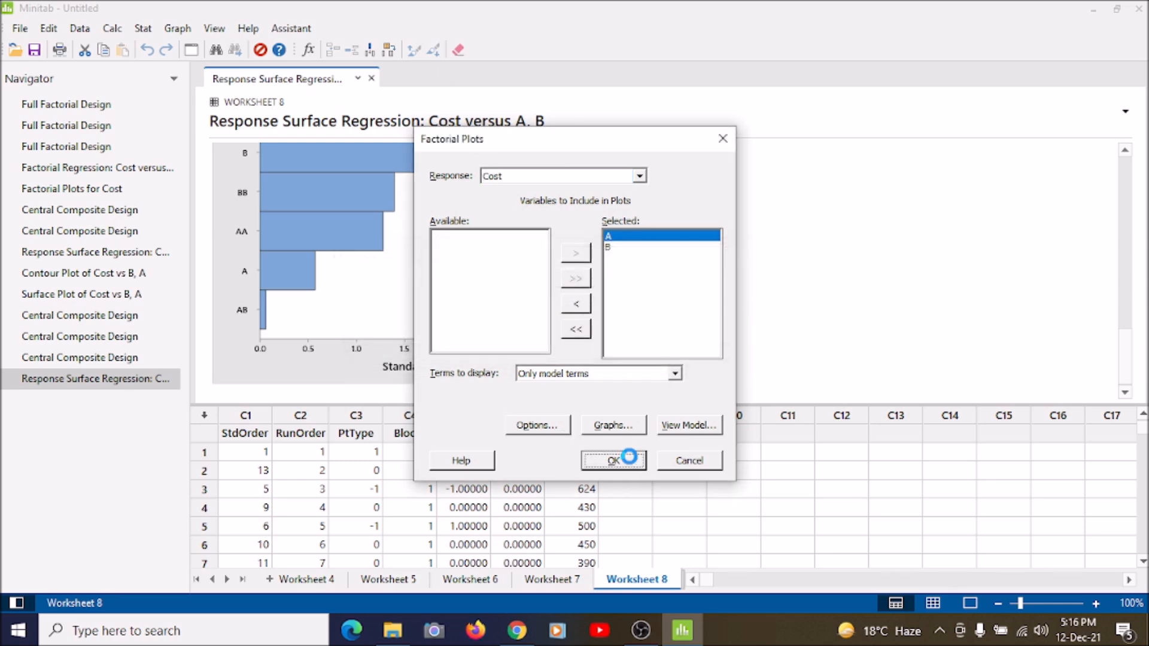
click(630, 459)
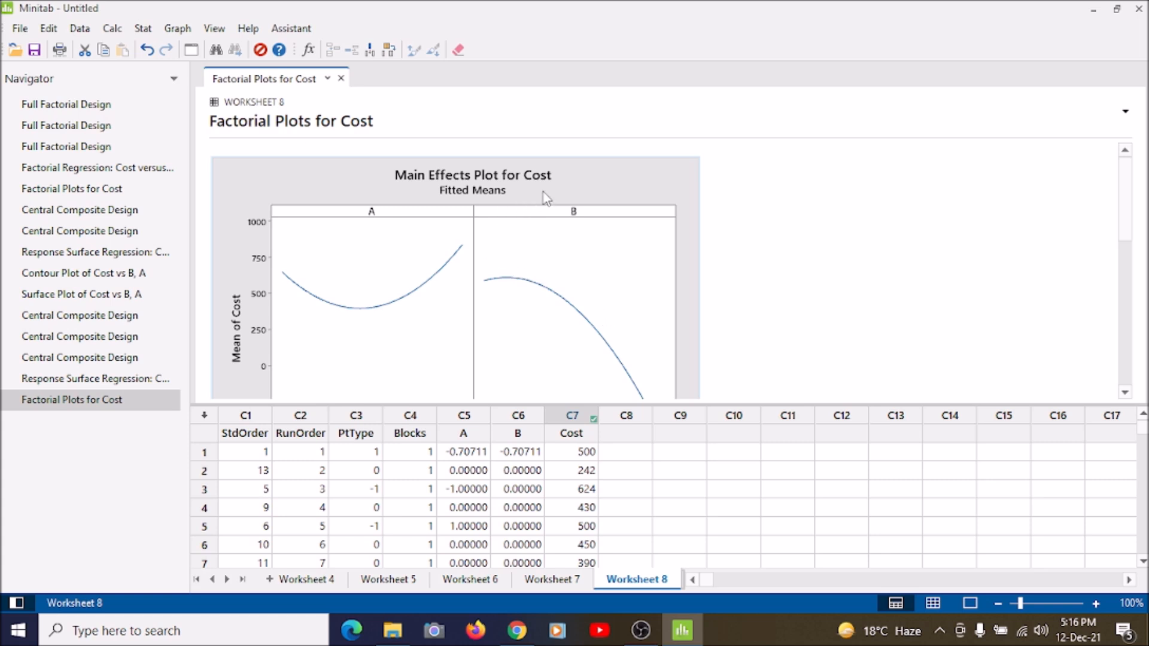
Examine the main effects plot of fitted mean Cost for factors A and B.
scroll(559, 257, down, 3)
scroll(560, 257, up, 3)
scroll(253, 327, down, 2)
scroll(253, 328, down, 1)
scroll(253, 323, up, 3)
scroll(495, 287, down, 2)
scroll(501, 237, up, 2)
scroll(515, 294, down, 2)
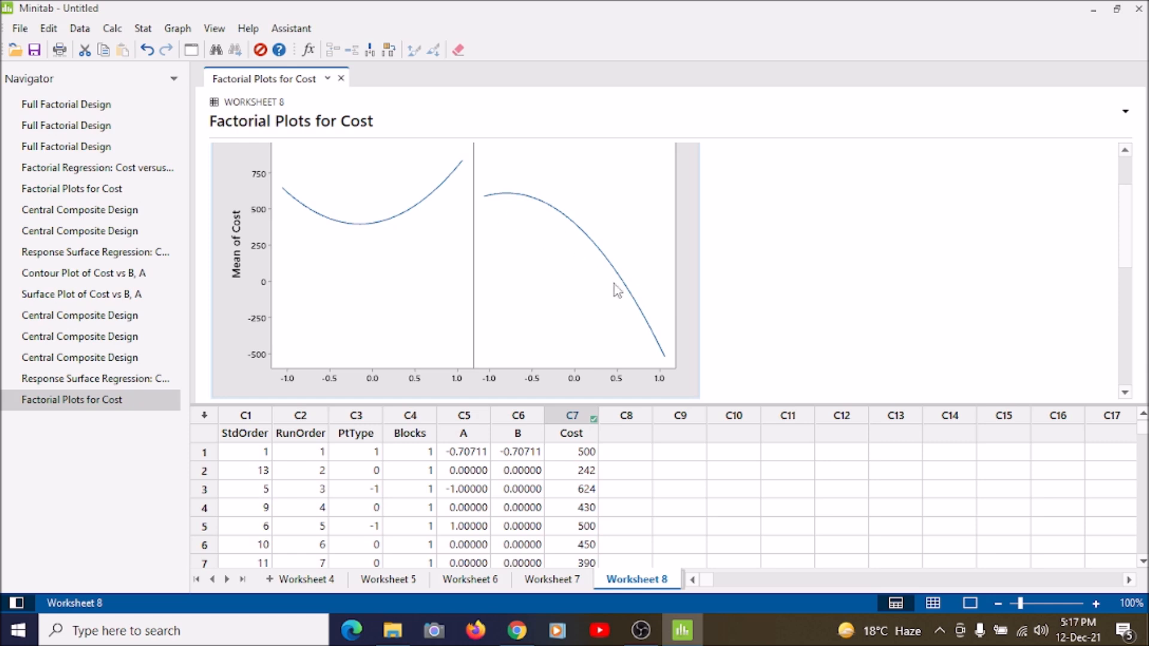
scroll(654, 346, up, 1)
Examine the A*B interaction plot of fitted mean Cost, comparing the curves for the levels of B.
scroll(654, 341, down, 4)
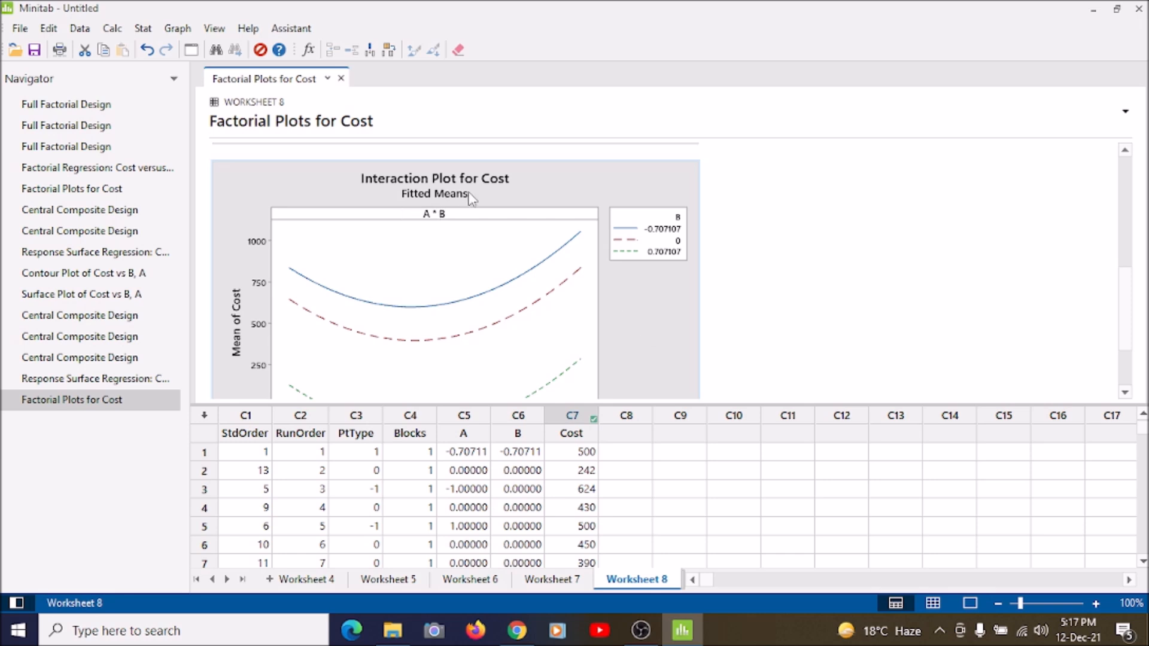
scroll(505, 243, down, 1)
scroll(505, 244, up, 1)
scroll(469, 242, down, 1)
scroll(465, 236, up, 1)
scroll(464, 236, down, 1)
scroll(374, 330, down, 1)
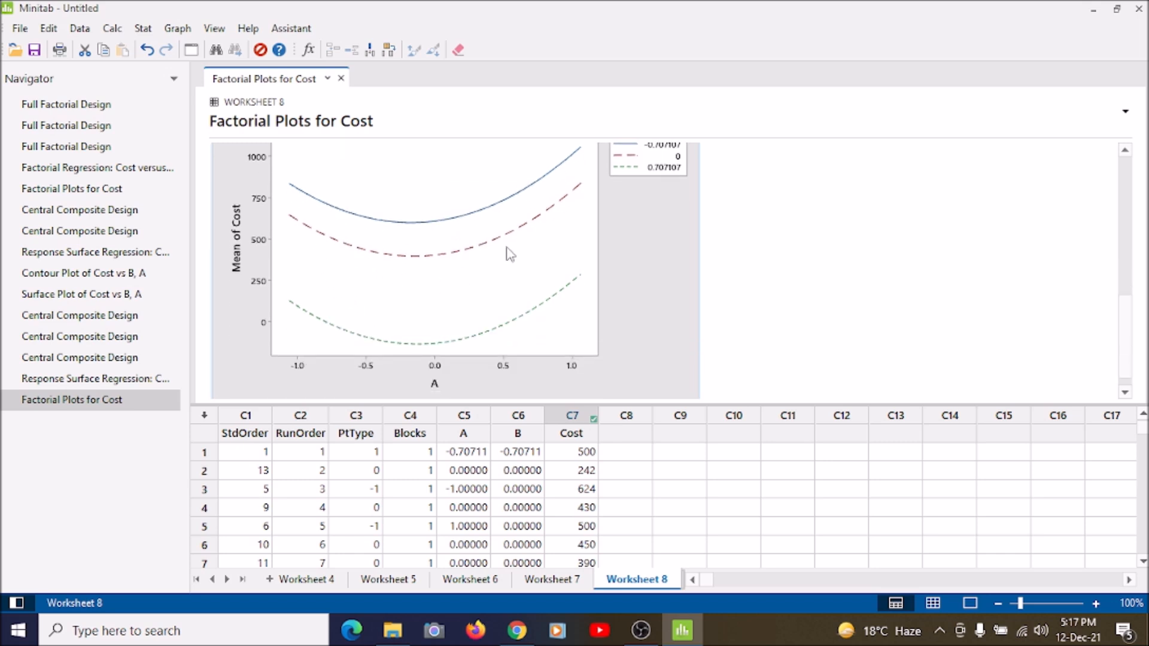
scroll(526, 309, down, 1)
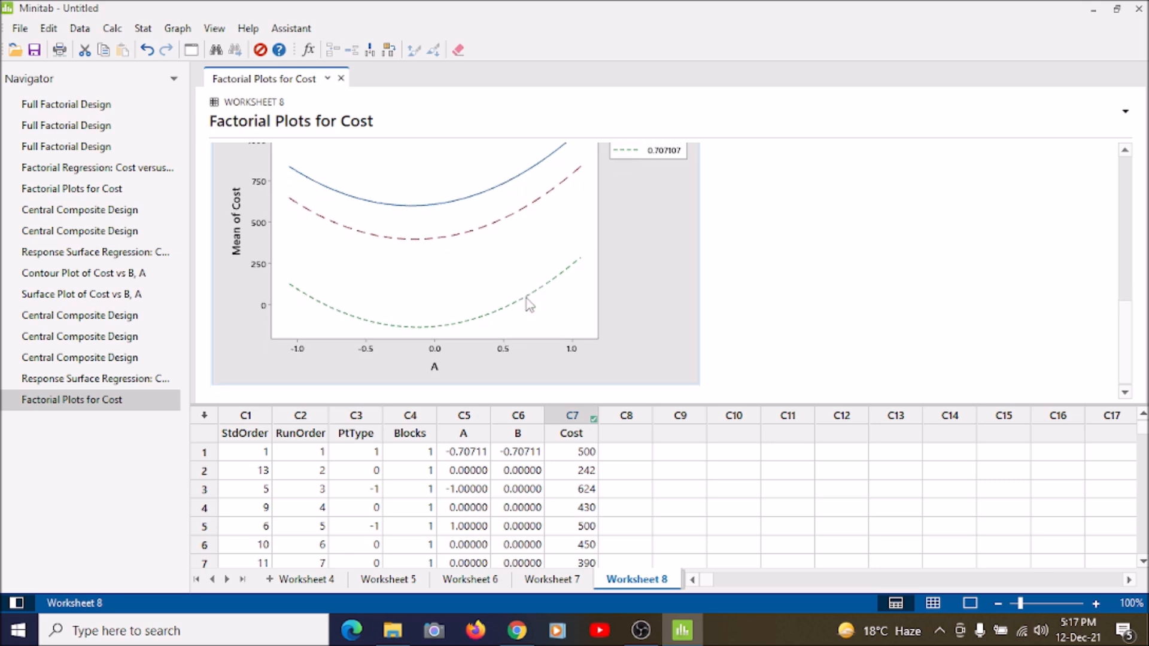
scroll(527, 301, up, 3)
scroll(529, 299, down, 3)
scroll(528, 300, up, 1)
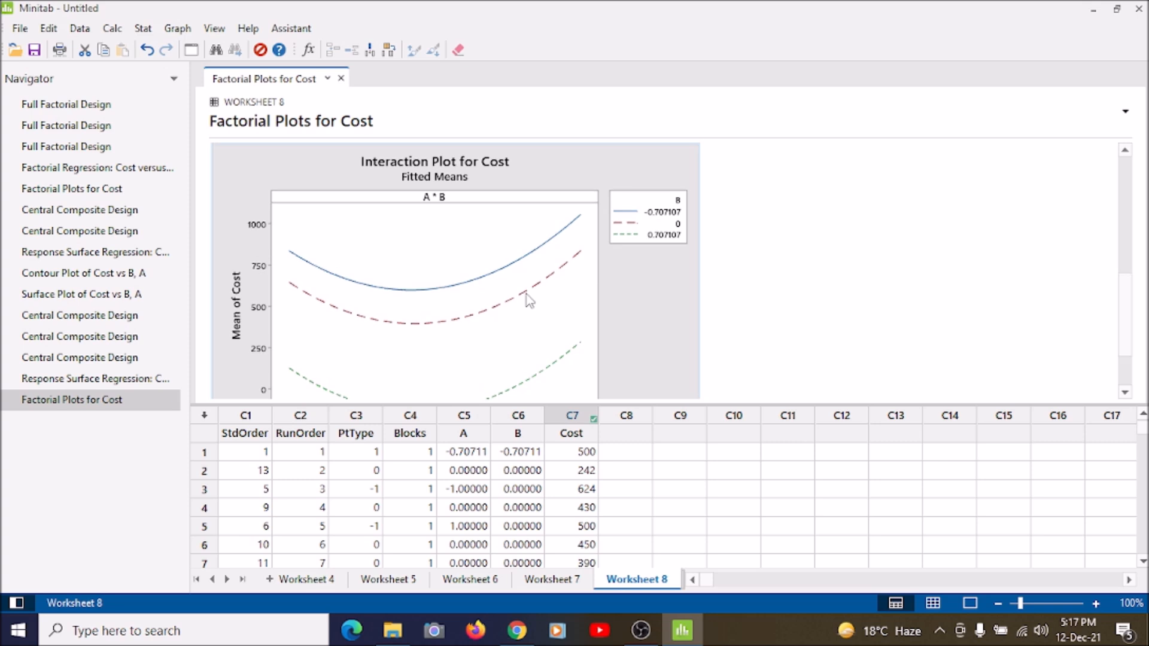
scroll(527, 294, up, 5)
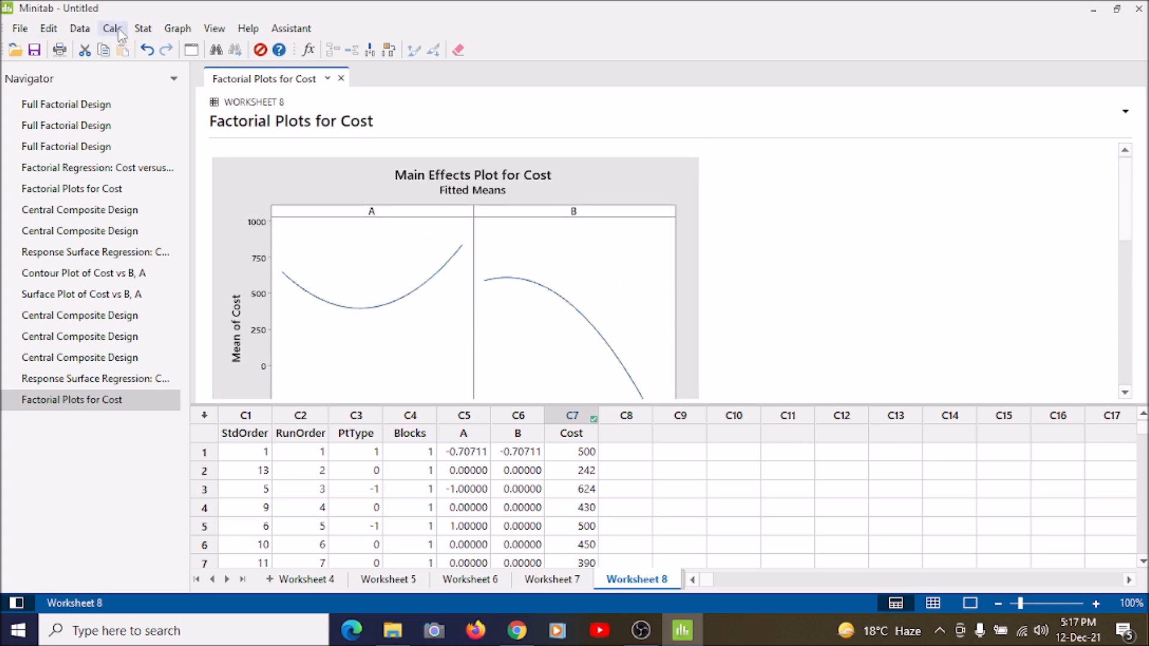
Generate a response surface contour plot of Cost as a single plot with A on the X axis and B on the Y axis.
click(151, 30)
mouse_move(284, 105)
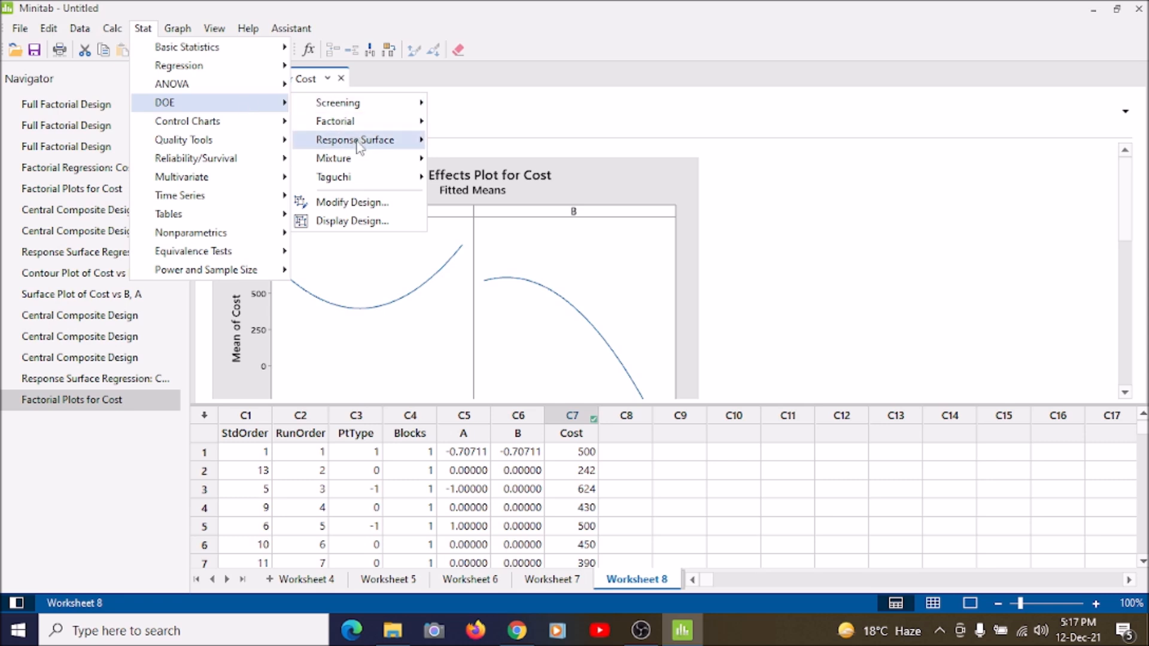
mouse_move(359, 142)
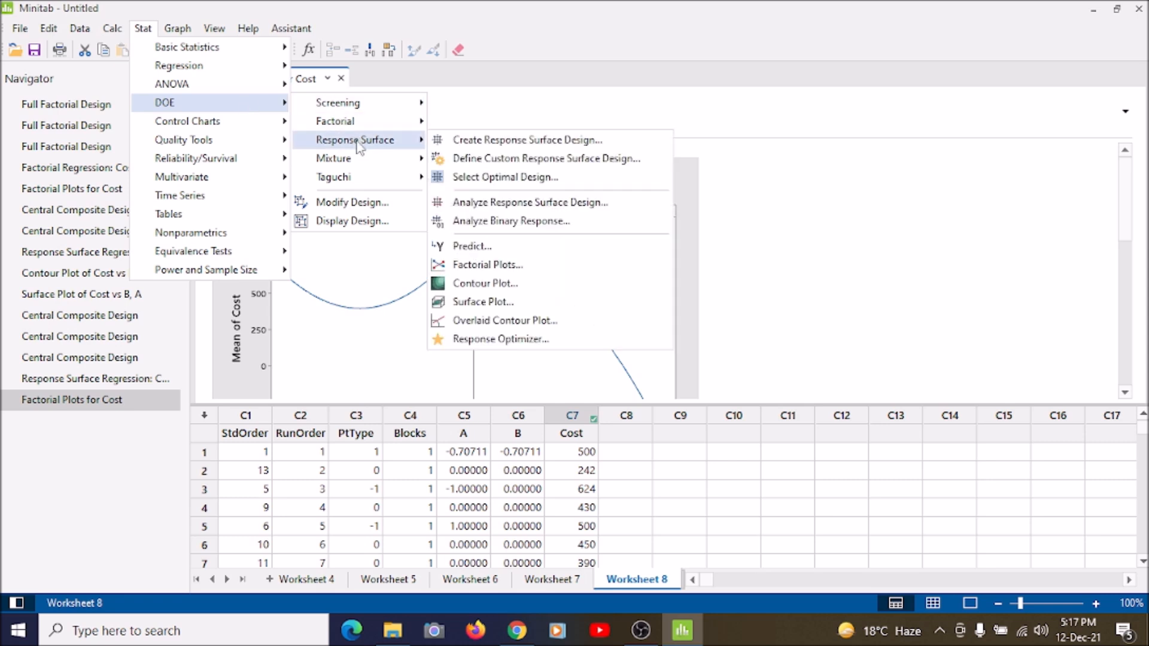
click(535, 287)
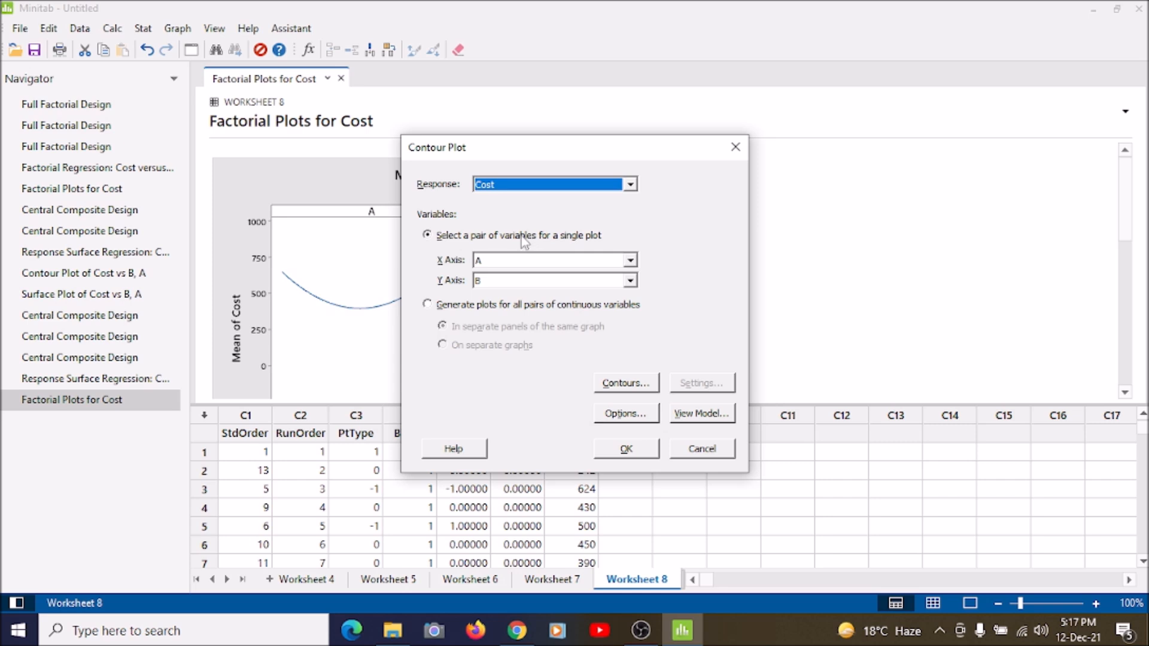
click(636, 455)
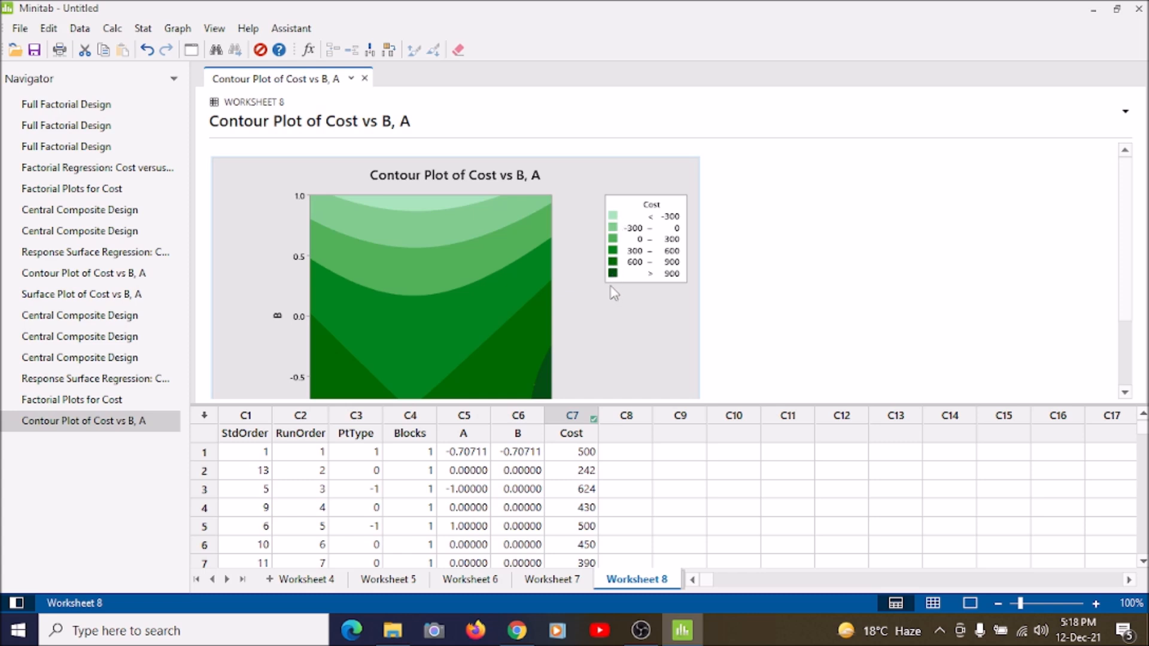
Examine the contour plot's Cost regions across A and B, checking the range each shaded area represents.
scroll(610, 287, down, 3)
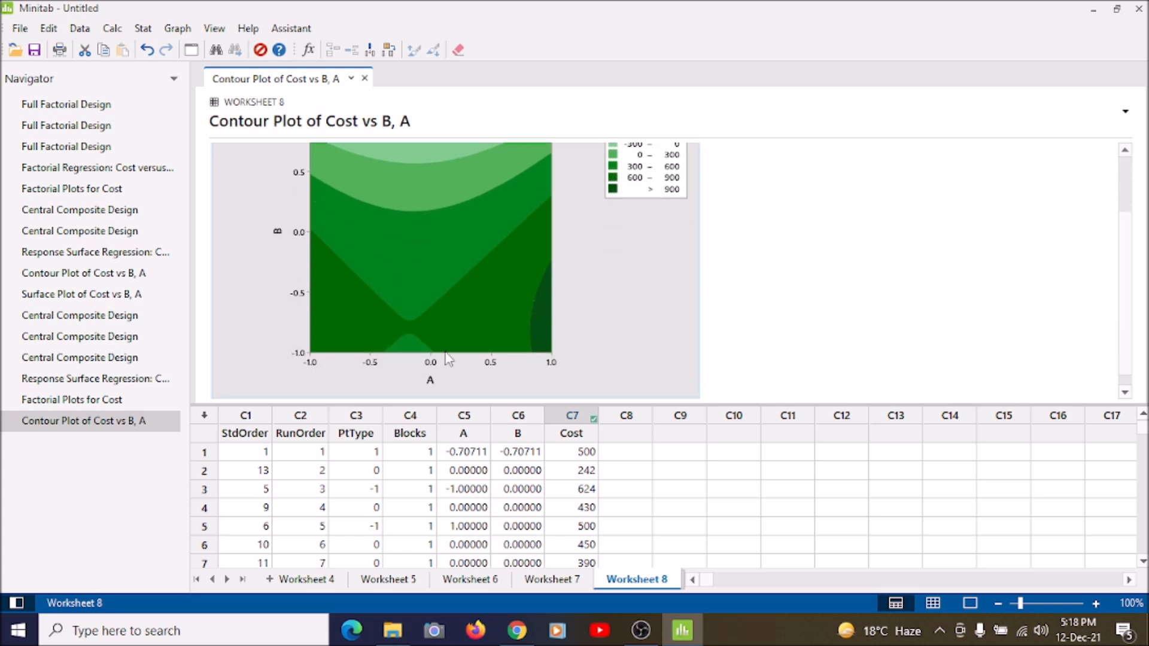
scroll(316, 311, up, 3)
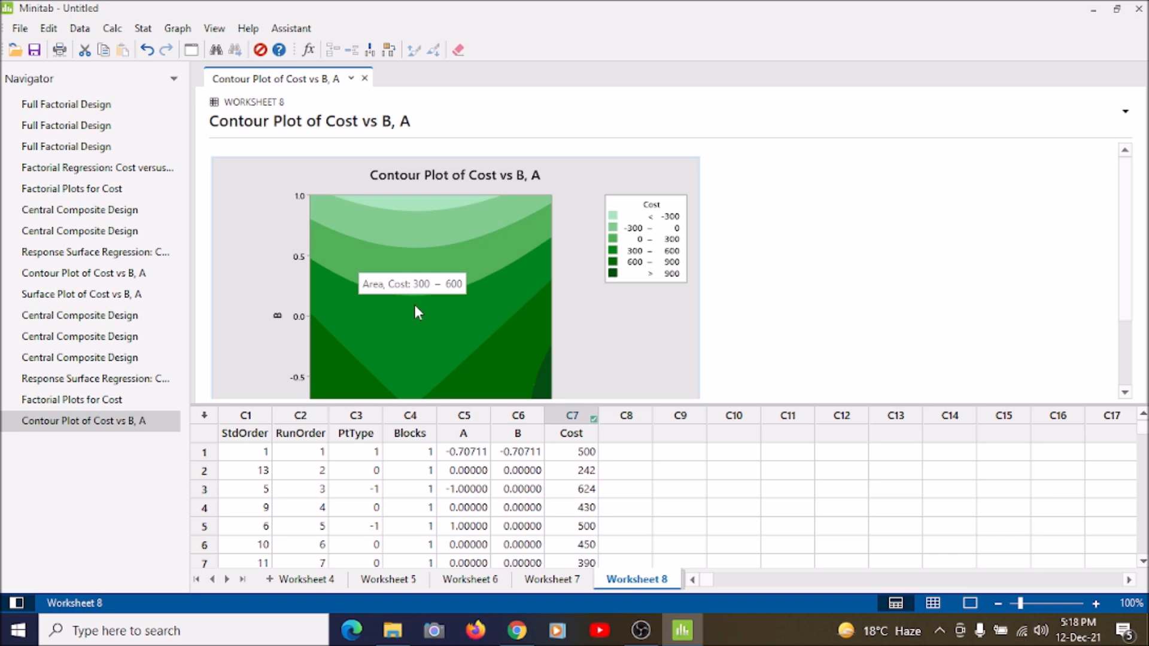
scroll(415, 307, down, 3)
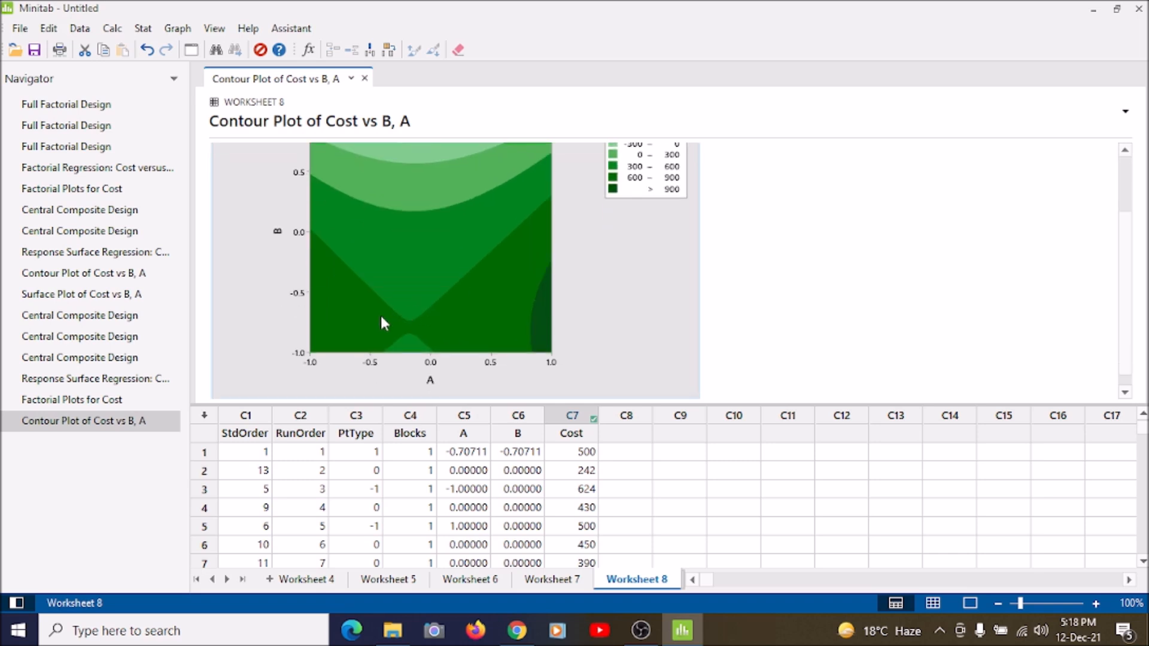
mouse_move(383, 324)
mouse_move(417, 343)
mouse_move(538, 327)
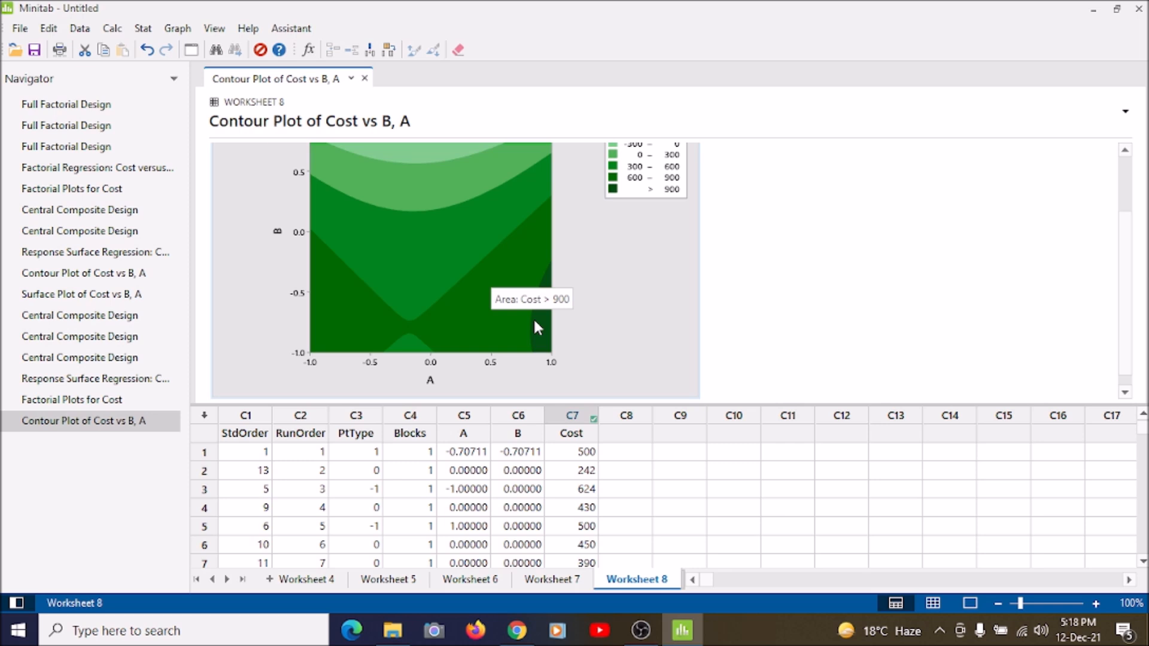
scroll(534, 320, up, 2)
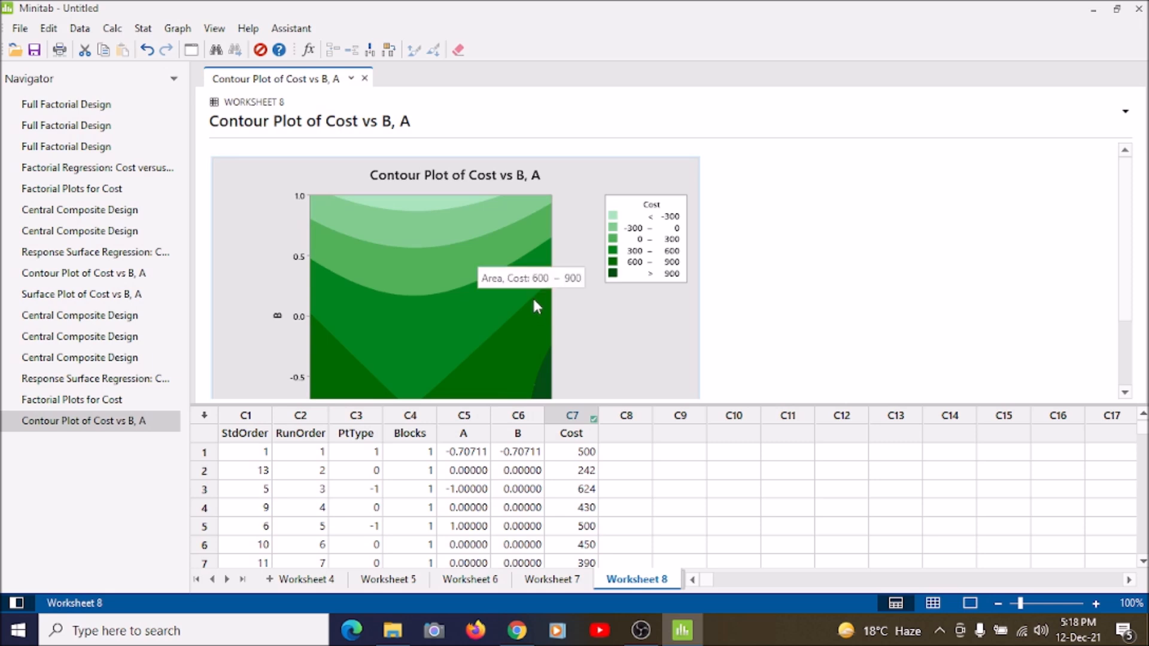
Generate a response surface plot of Cost with A on the X axis and B on the Y axis, checking the plot options and model.
click(154, 29)
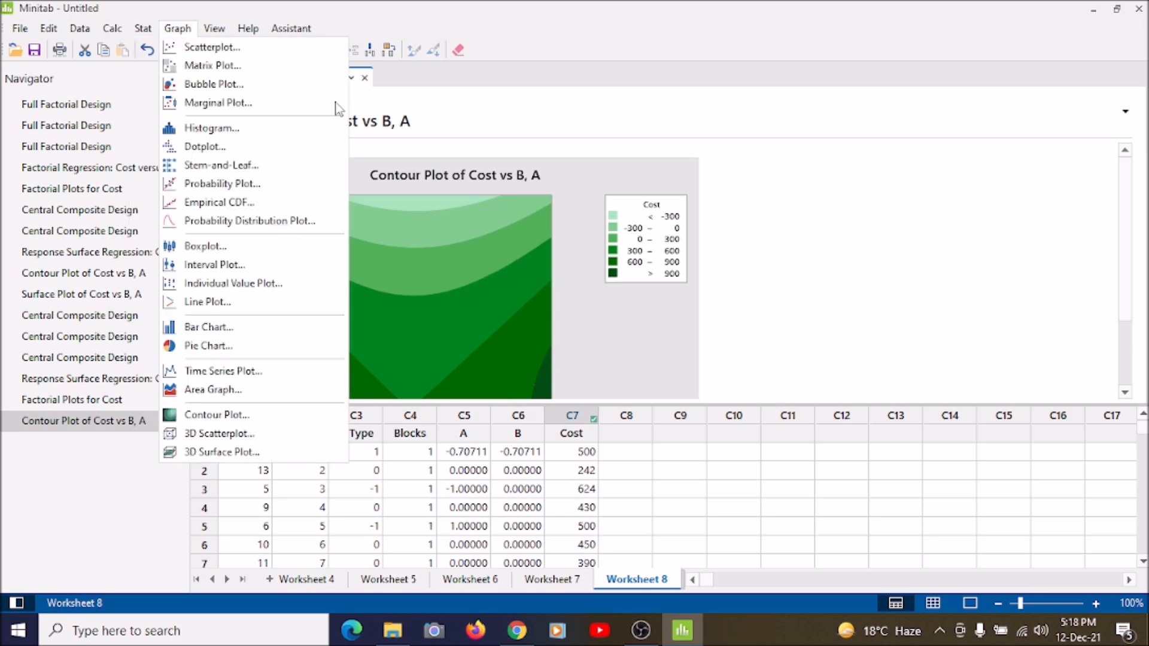
click(739, 152)
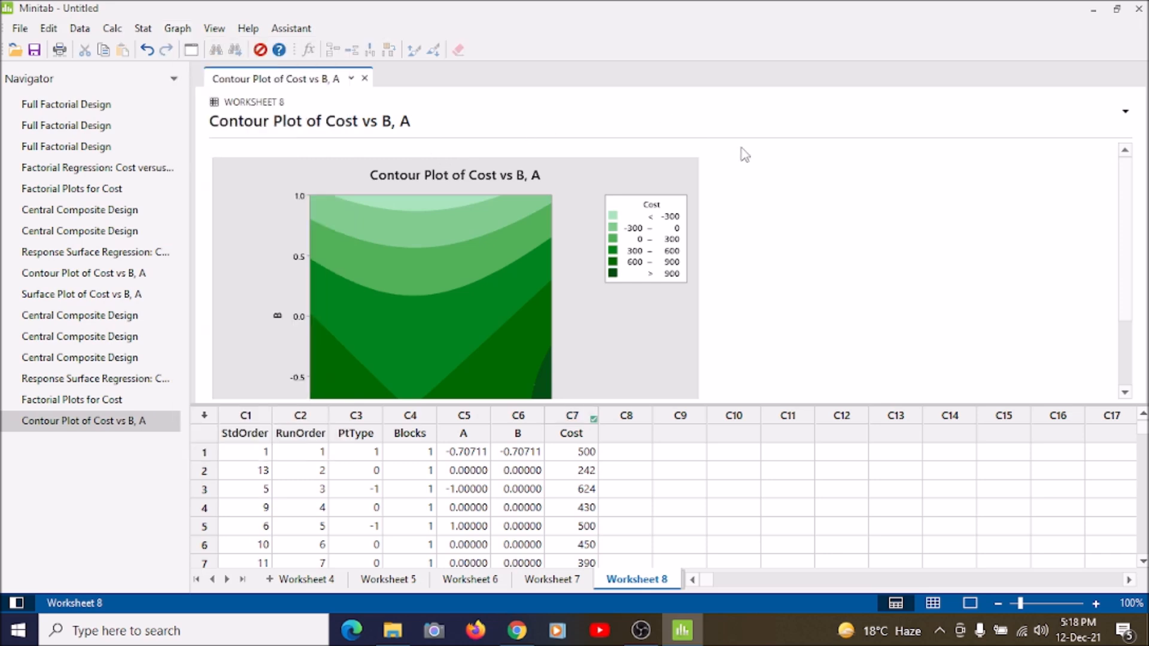
click(143, 28)
mouse_move(189, 103)
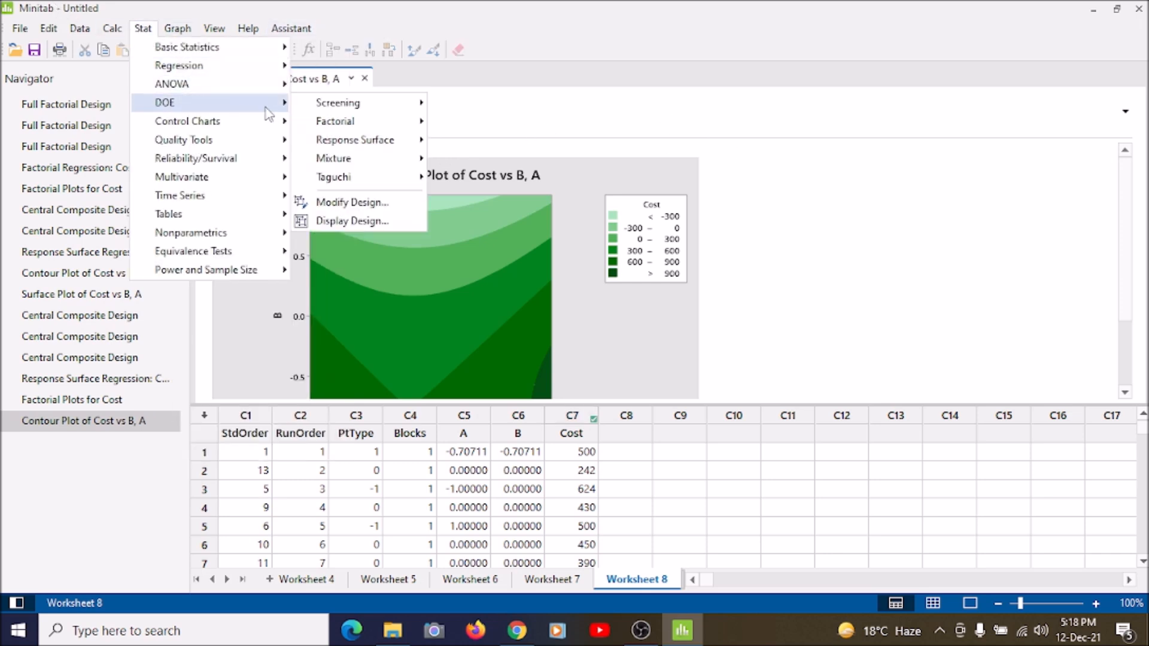
mouse_move(355, 149)
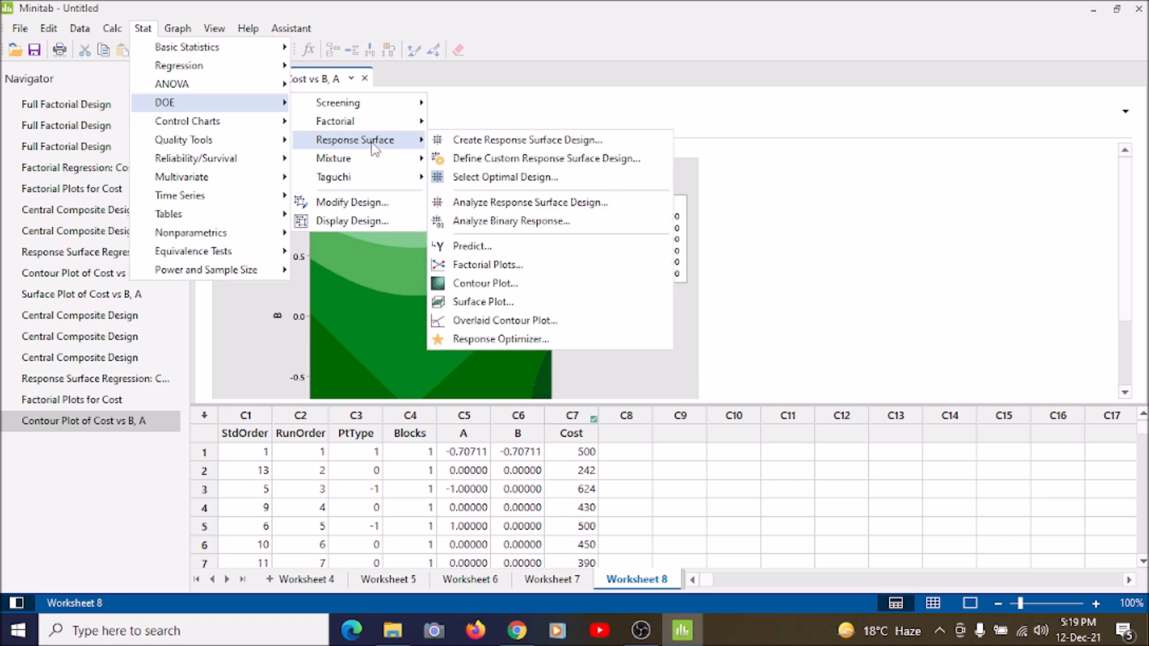
click(529, 303)
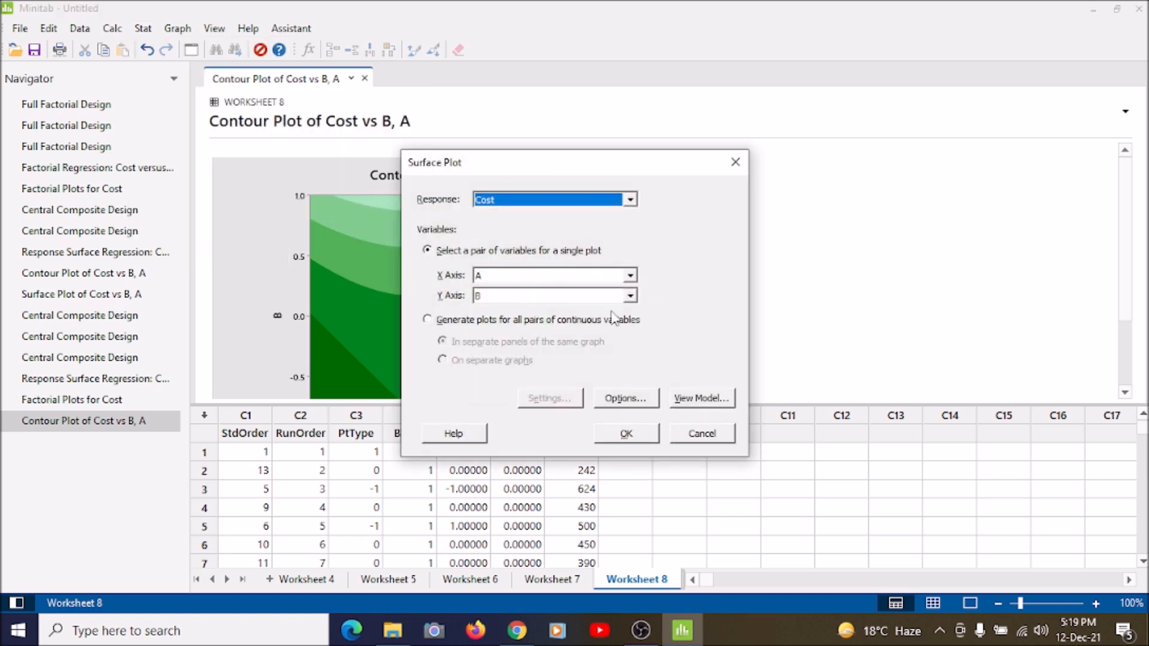
click(622, 398)
click(682, 338)
click(718, 398)
click(821, 413)
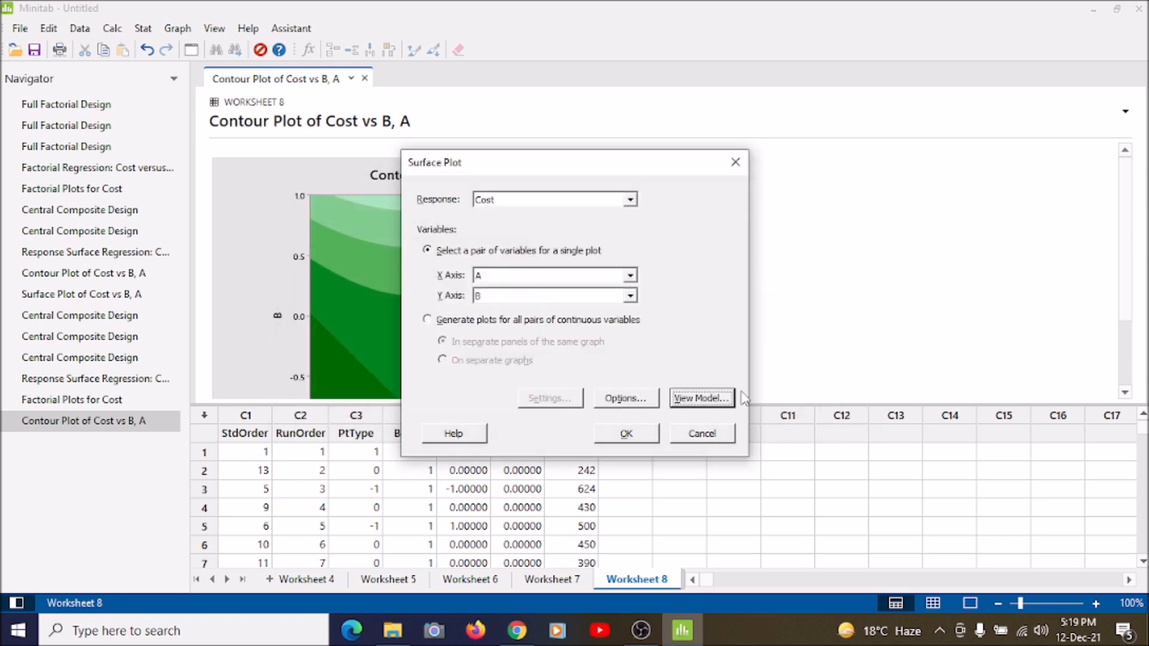
click(647, 435)
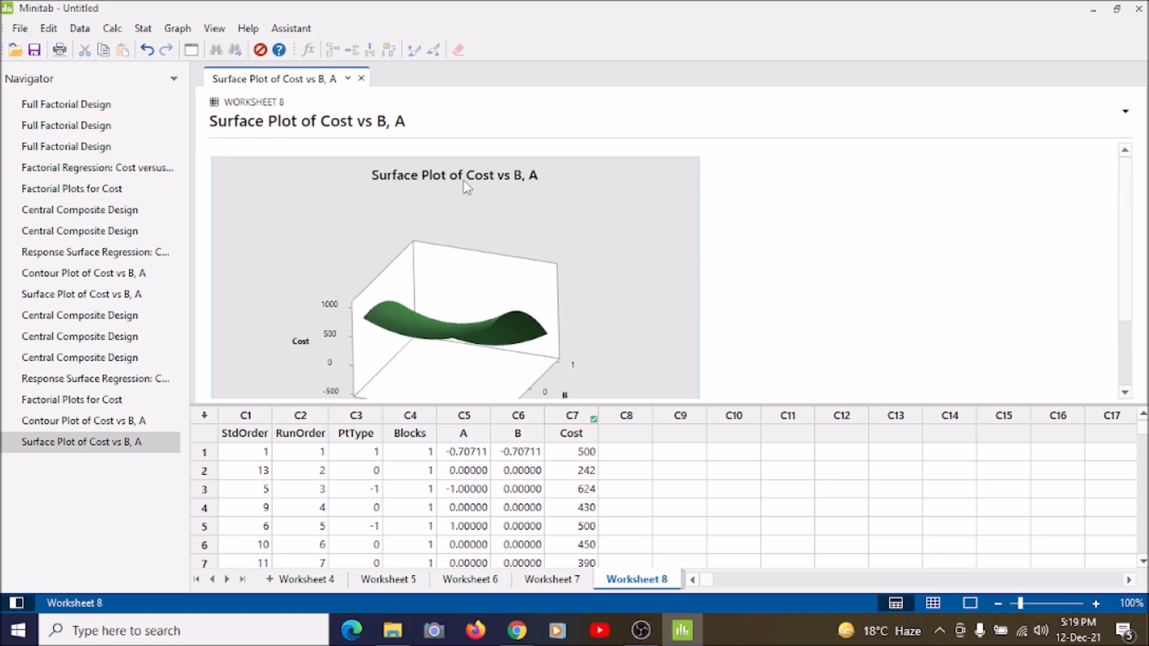
Examine the shape of the Cost surface plot over factors A and B.
scroll(555, 181, down, 2)
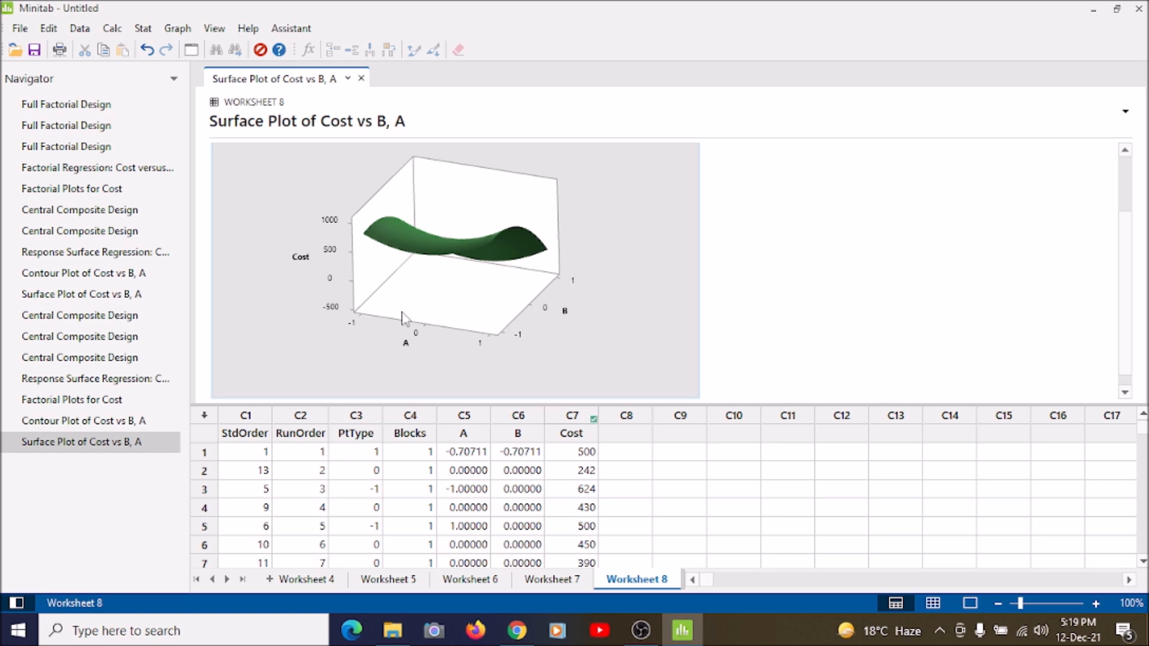
scroll(558, 301, down, 1)
scroll(558, 299, up, 3)
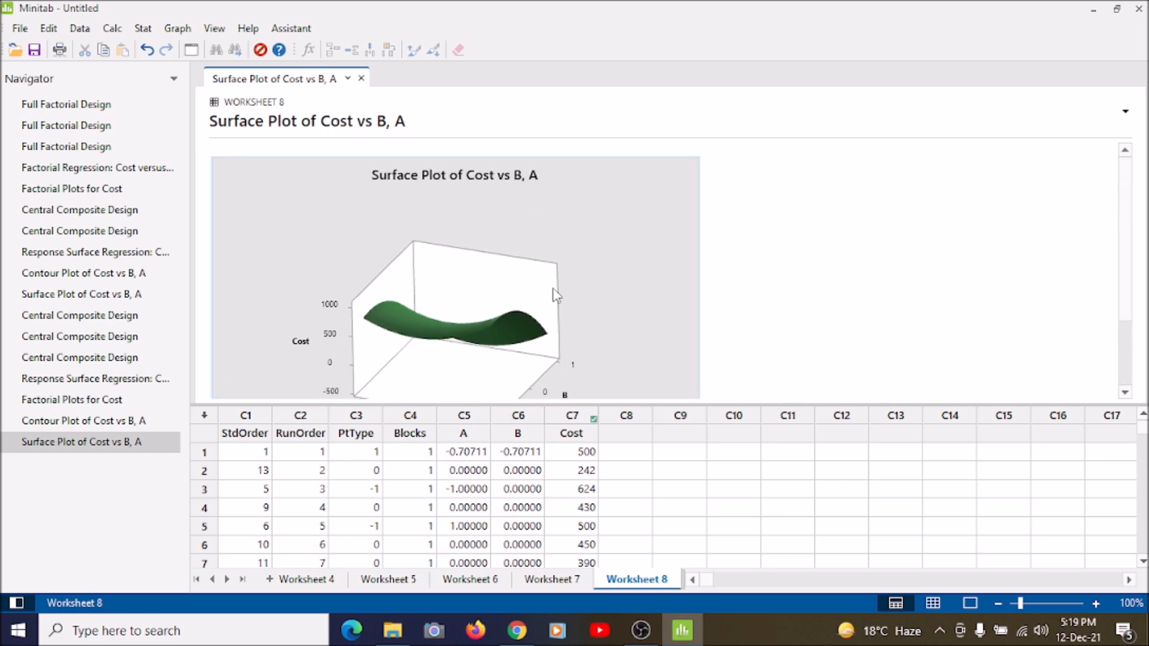
scroll(556, 294, down, 2)
scroll(556, 293, up, 2)
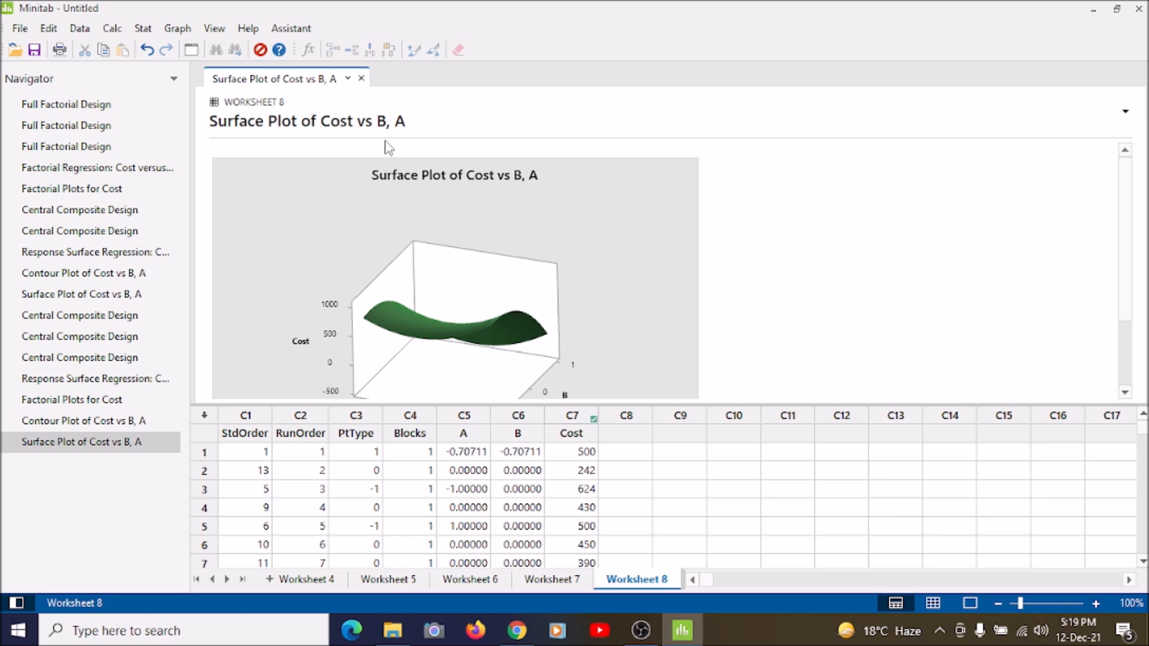
scroll(402, 148, down, 3)
scroll(476, 188, up, 3)
scroll(476, 189, down, 3)
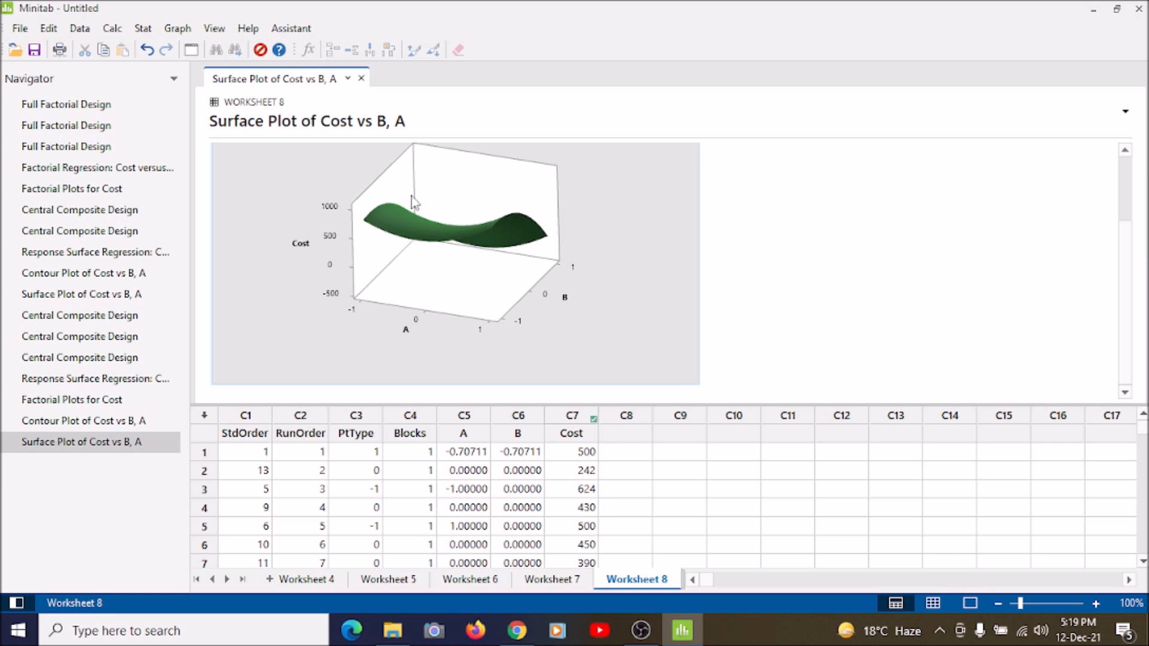